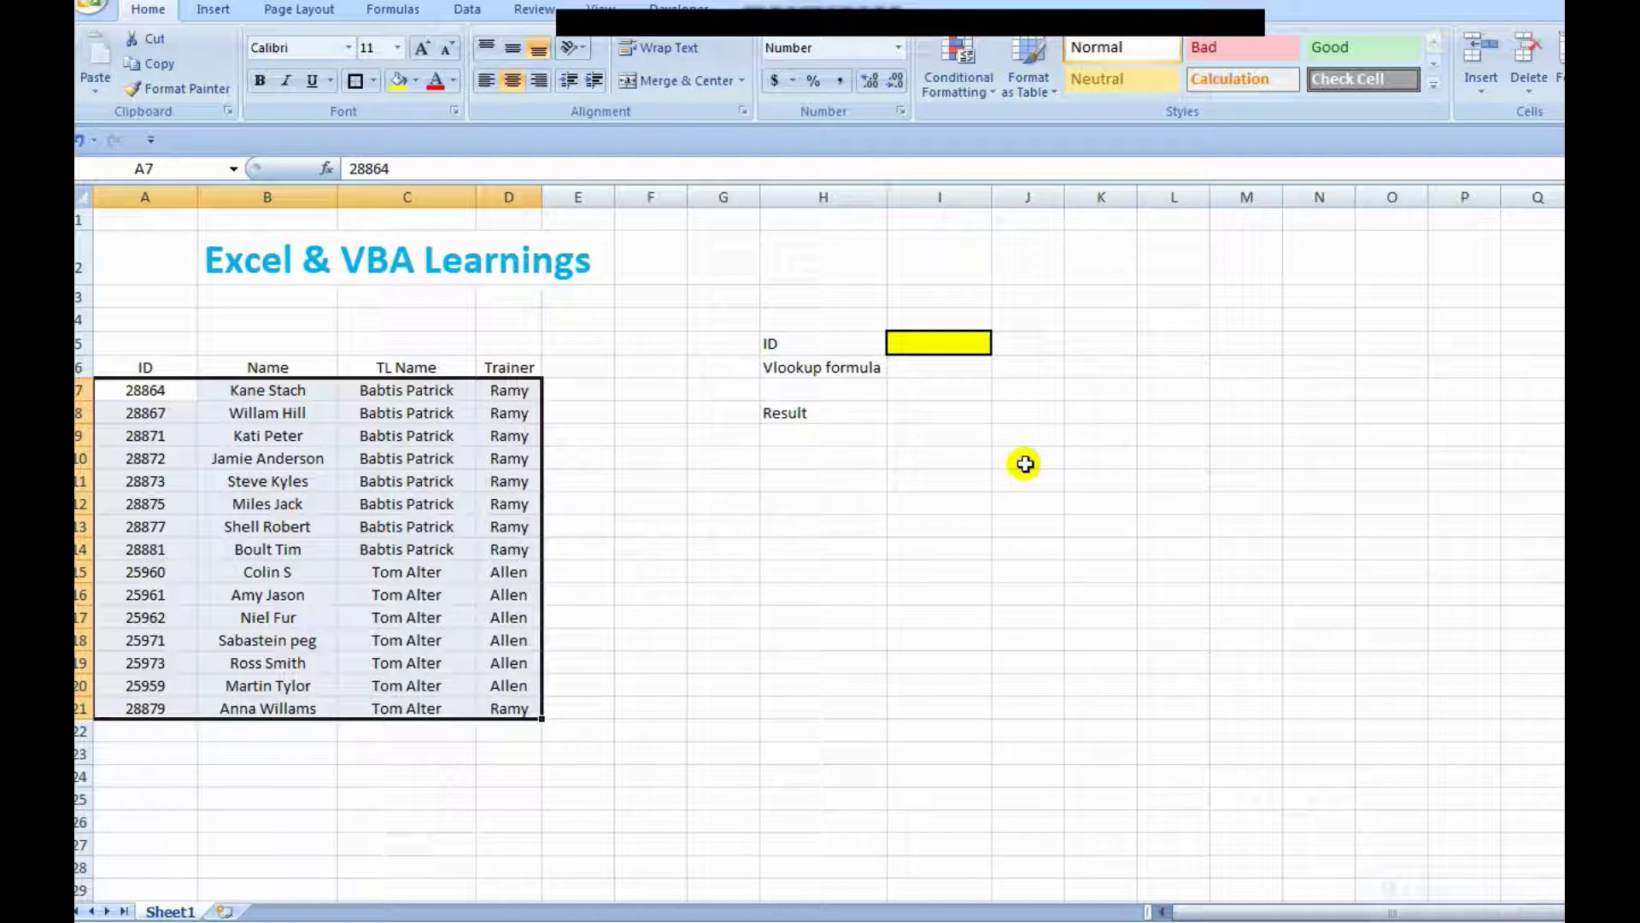
- Examine the ID, Name, TL Name and Trainer columns of the table alongside the ID, Vlookup formula and Result cells
left_click(929, 344)
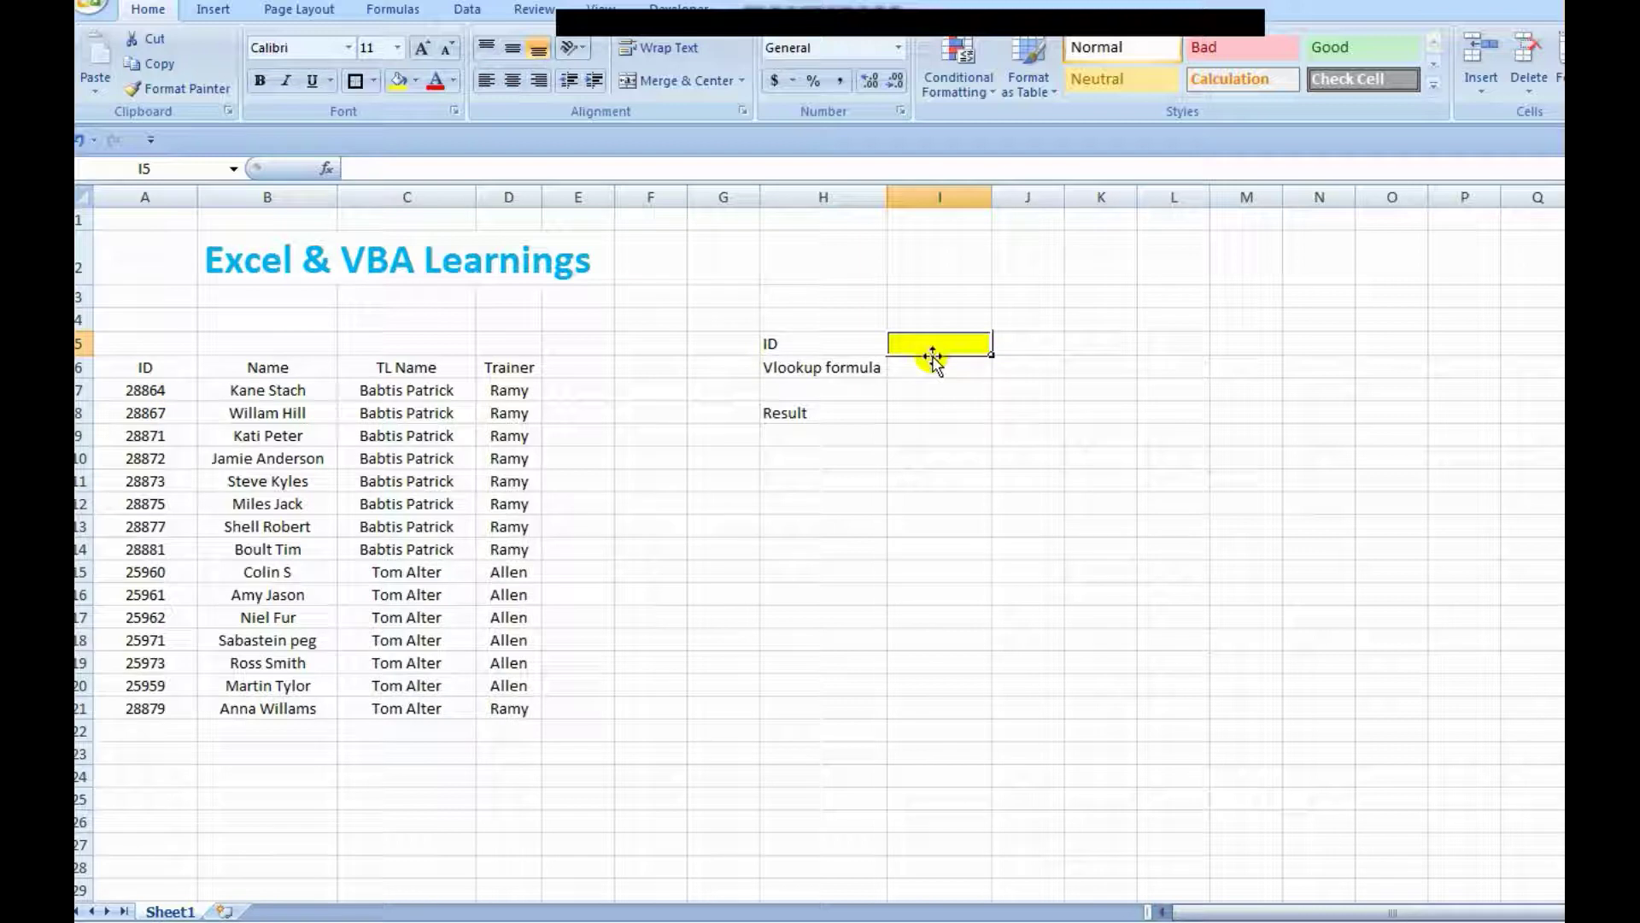
left_click_drag(165, 389, 493, 387)
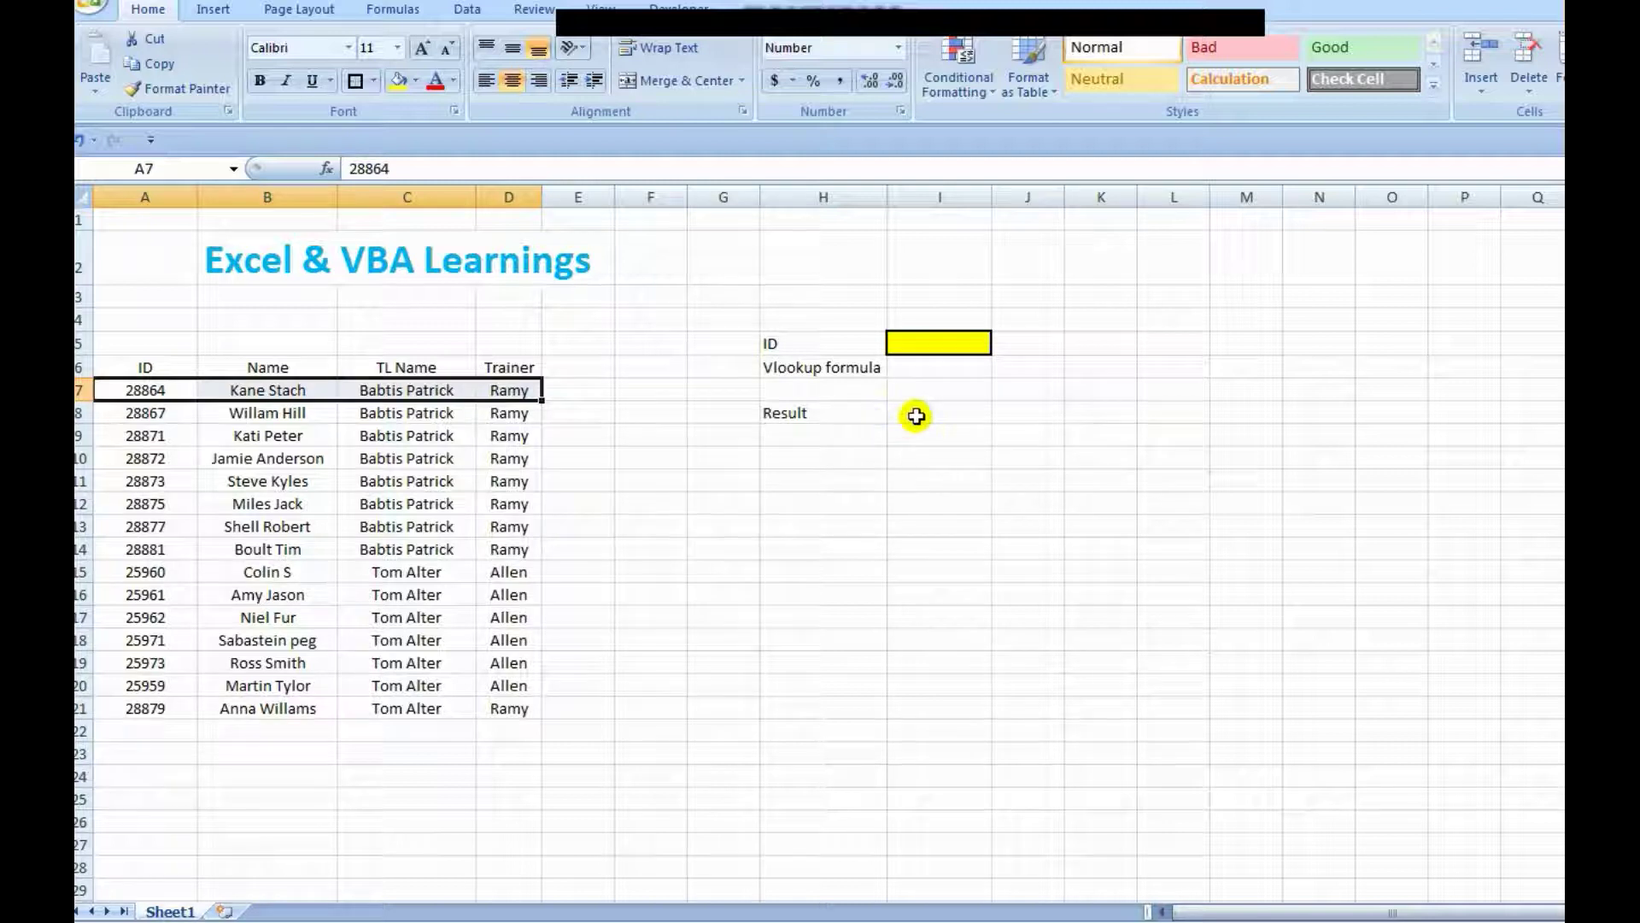
left_click(941, 348)
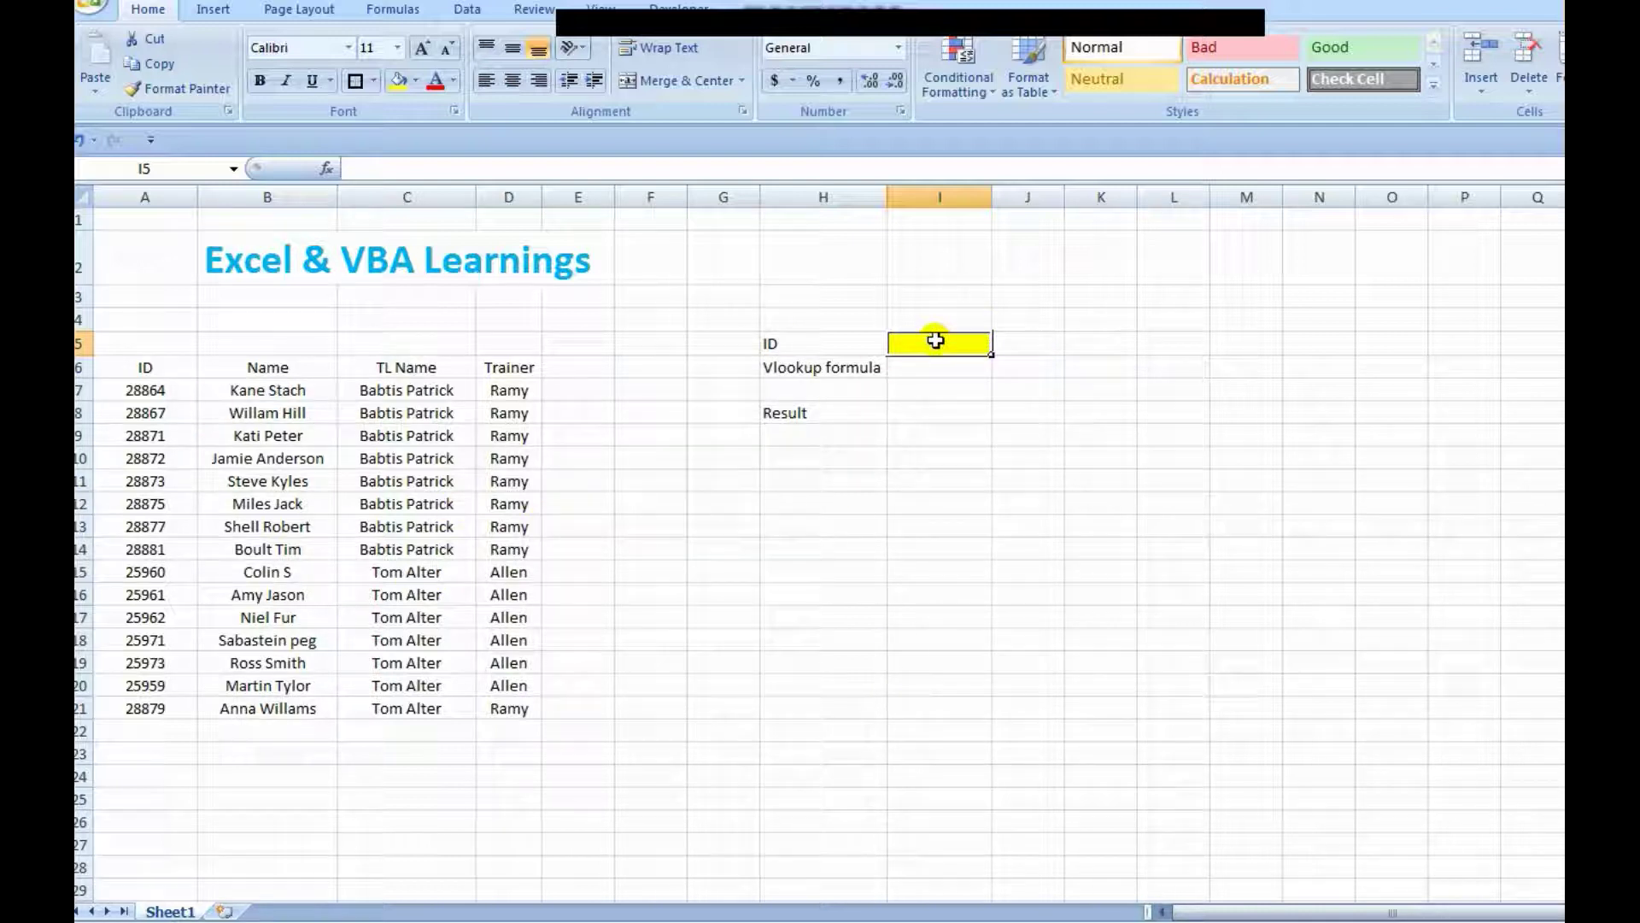
left_click(166, 595)
left_click(931, 350)
left_click(901, 416)
left_click(269, 367)
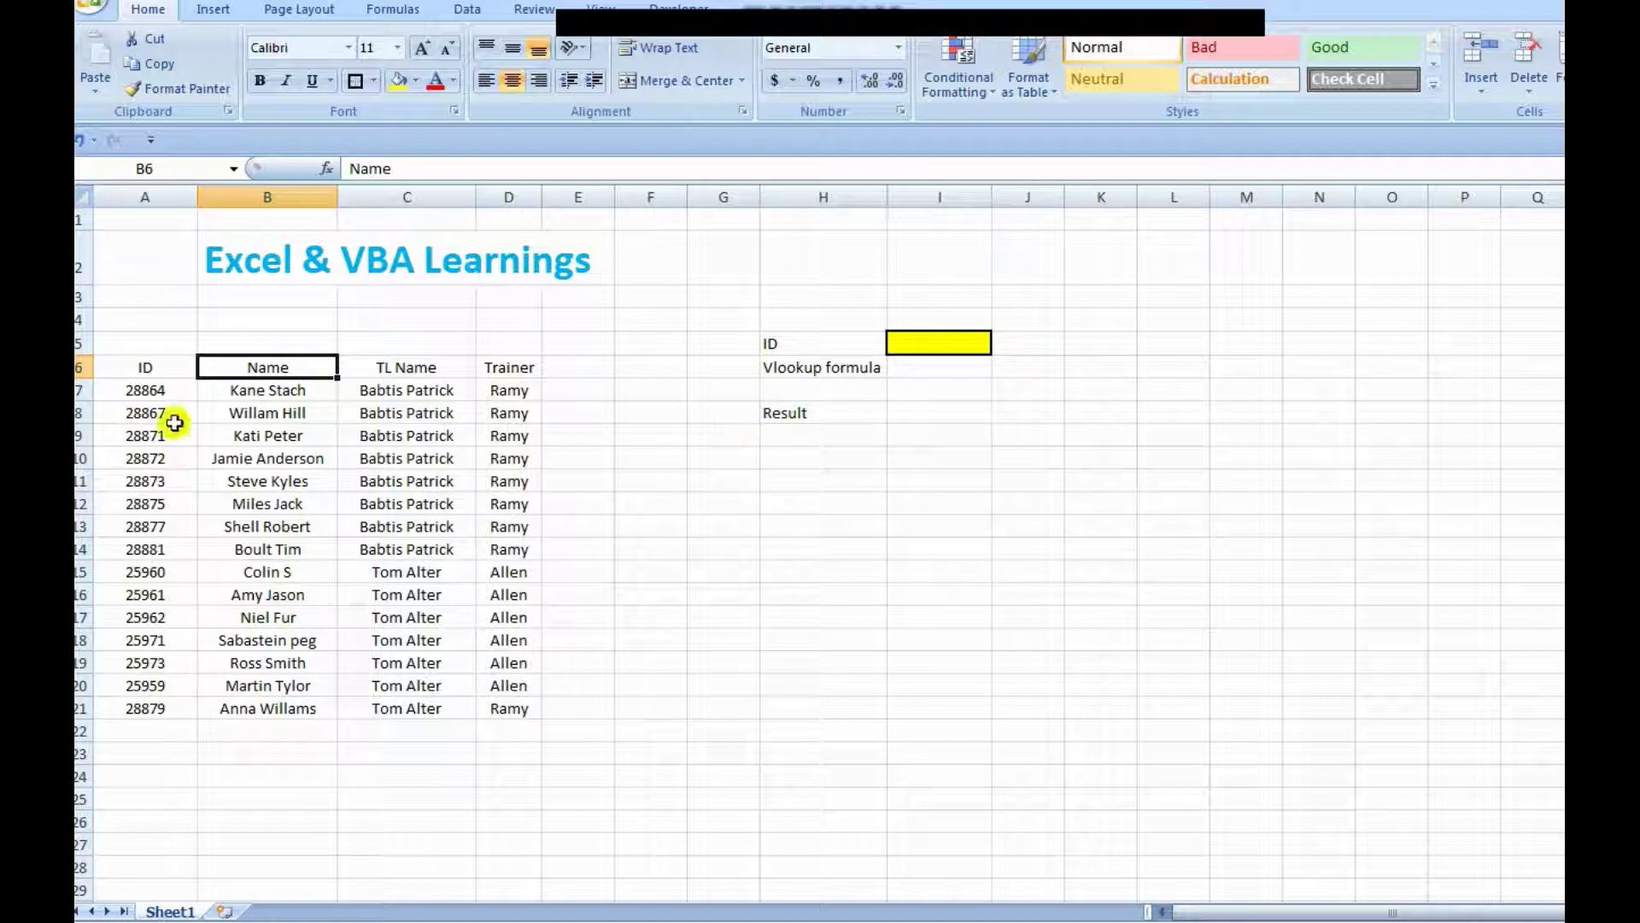
left_click_drag(152, 392, 140, 708)
left_click(383, 642)
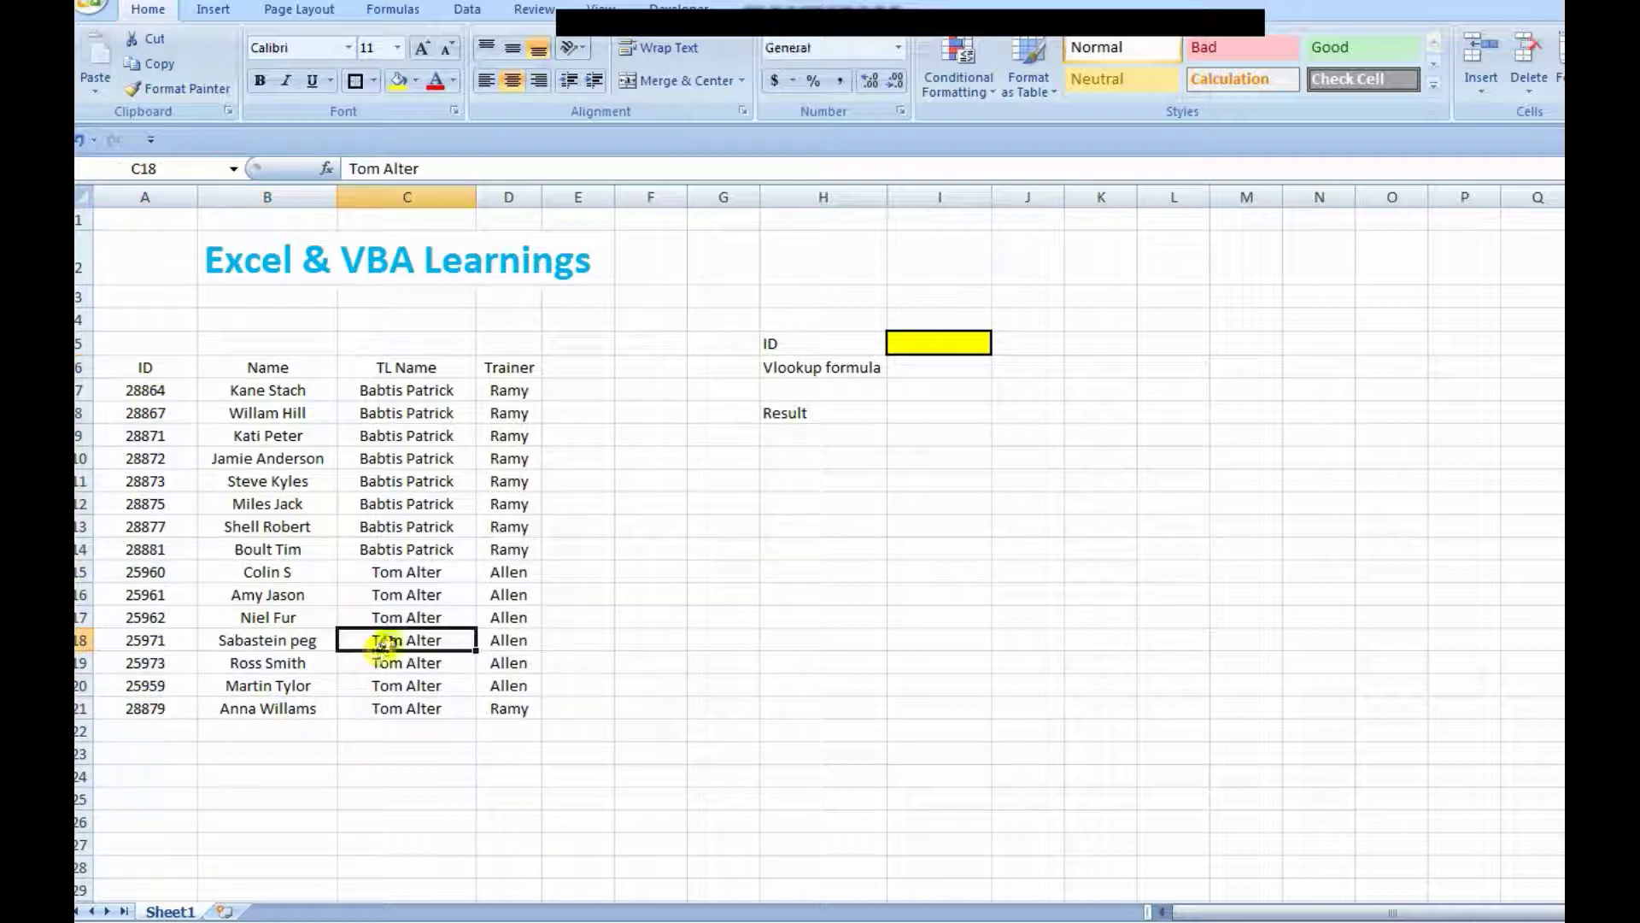
left_click(418, 370)
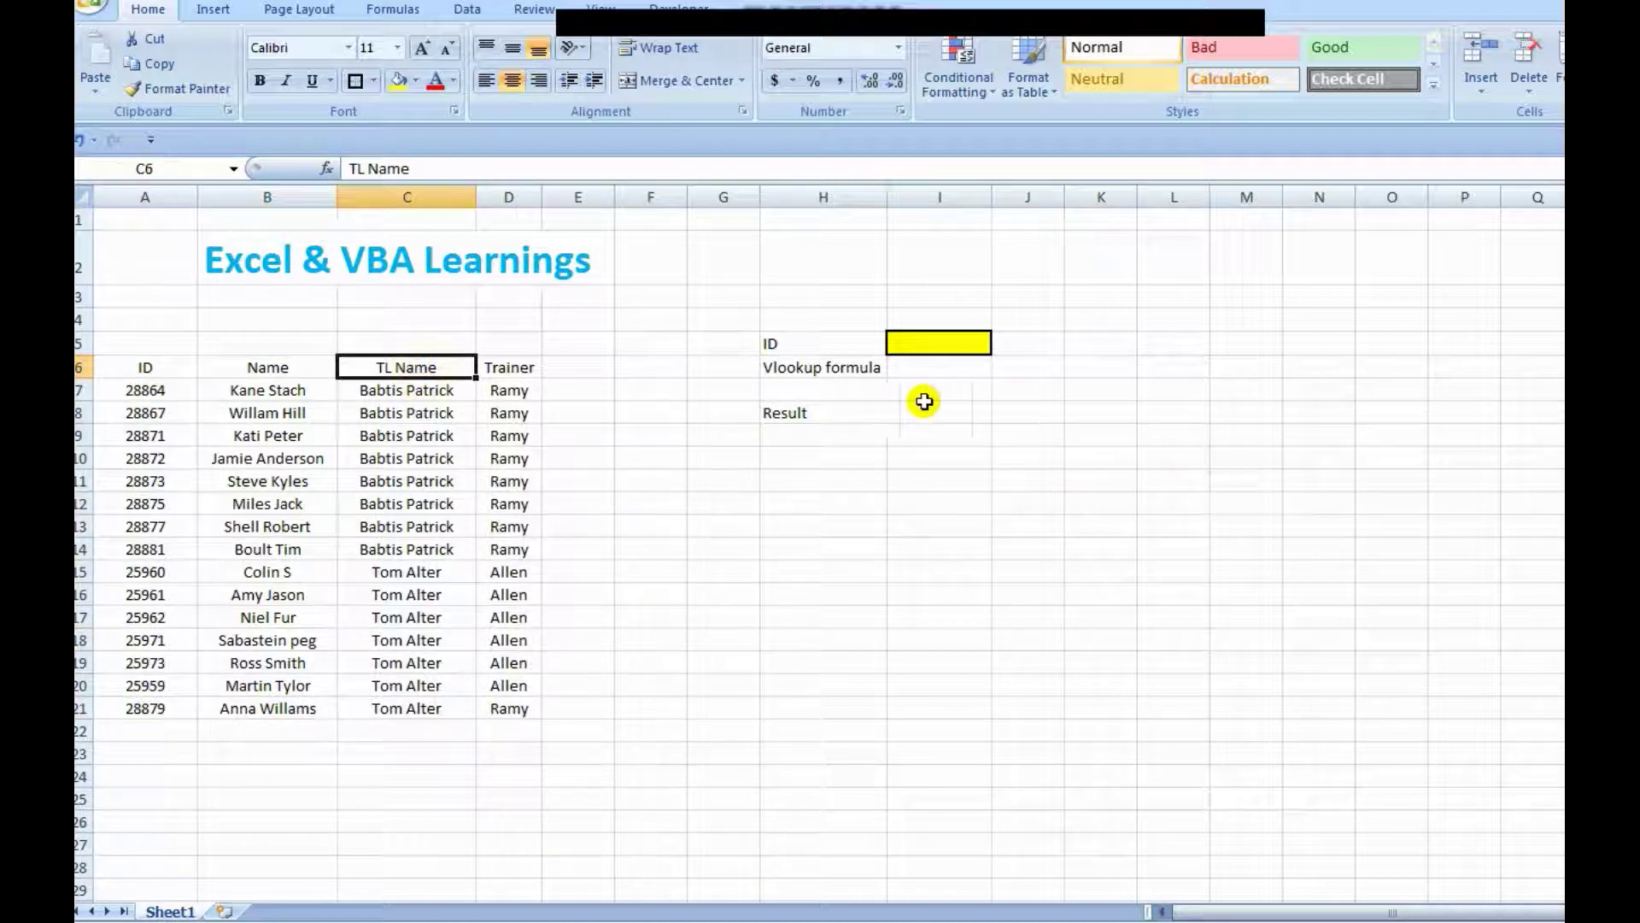
left_click(521, 366)
left_click(941, 348)
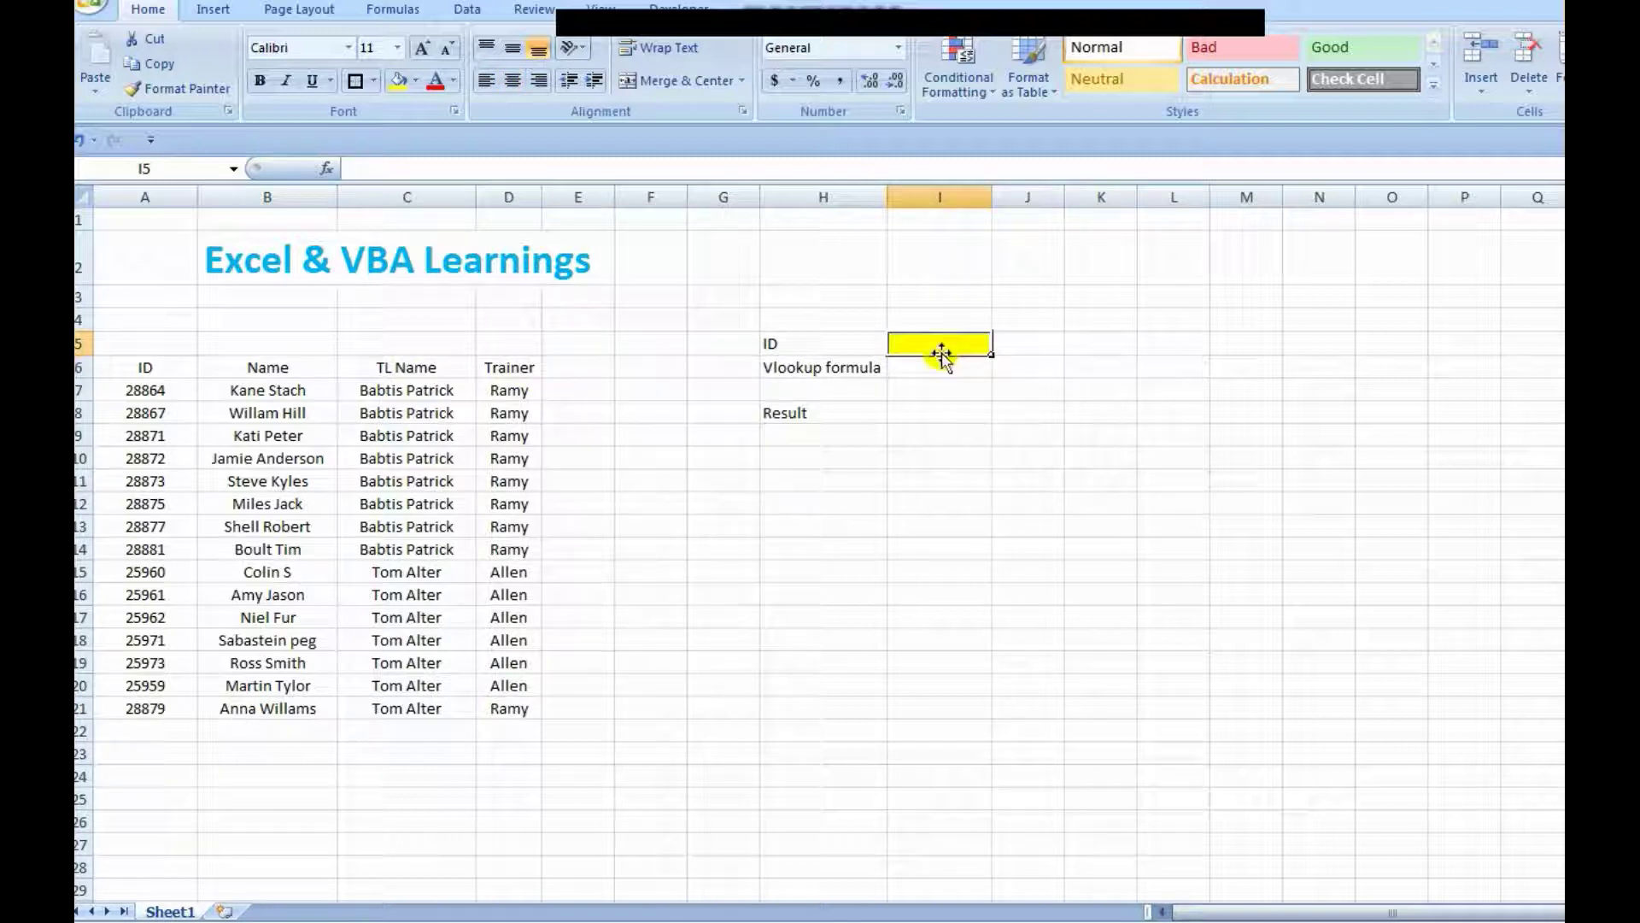
left_click(927, 409)
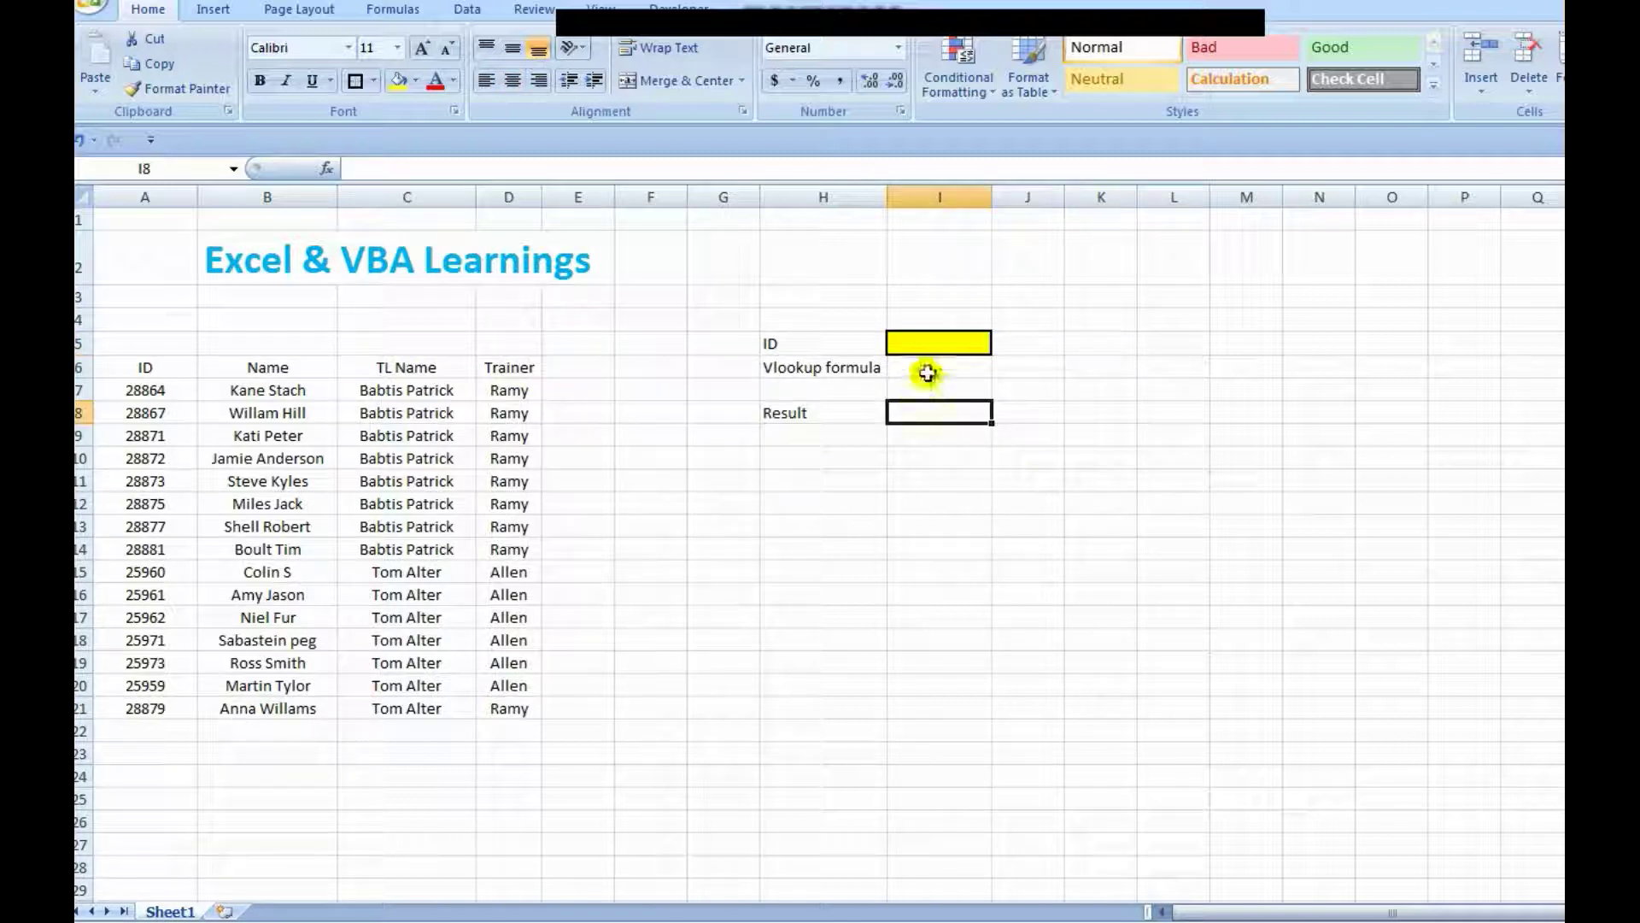
left_click(932, 369)
left_click(963, 346)
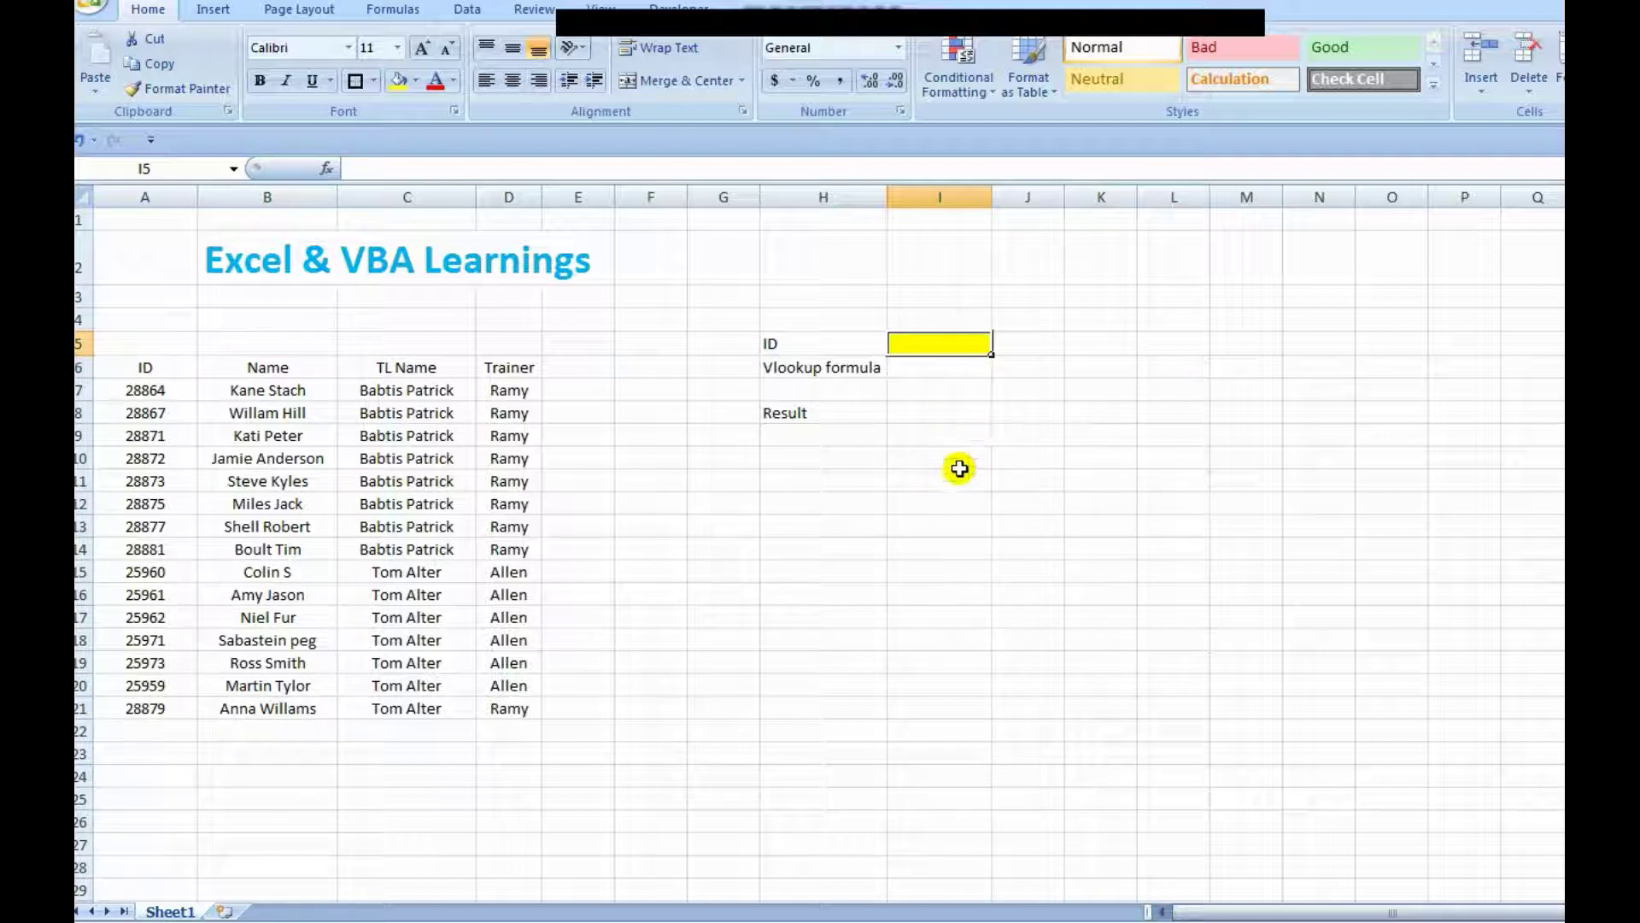
- Start a VLOOKUP formula in cell I6 with the absolute reference $I$5 as its lookup value
left_click(900, 373)
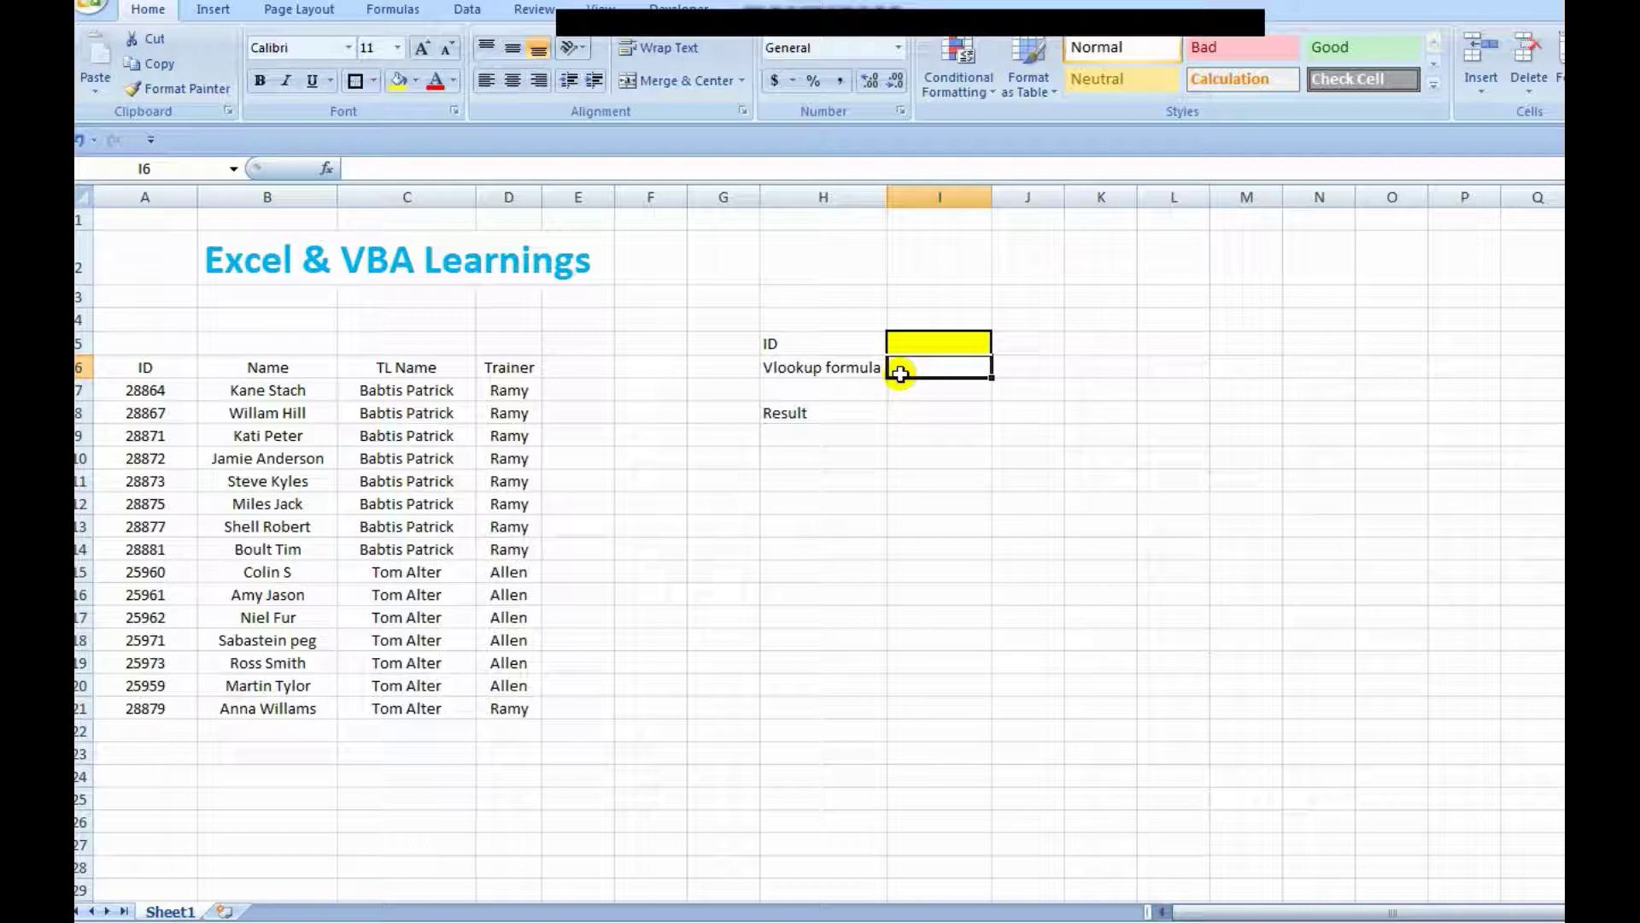
type("=")
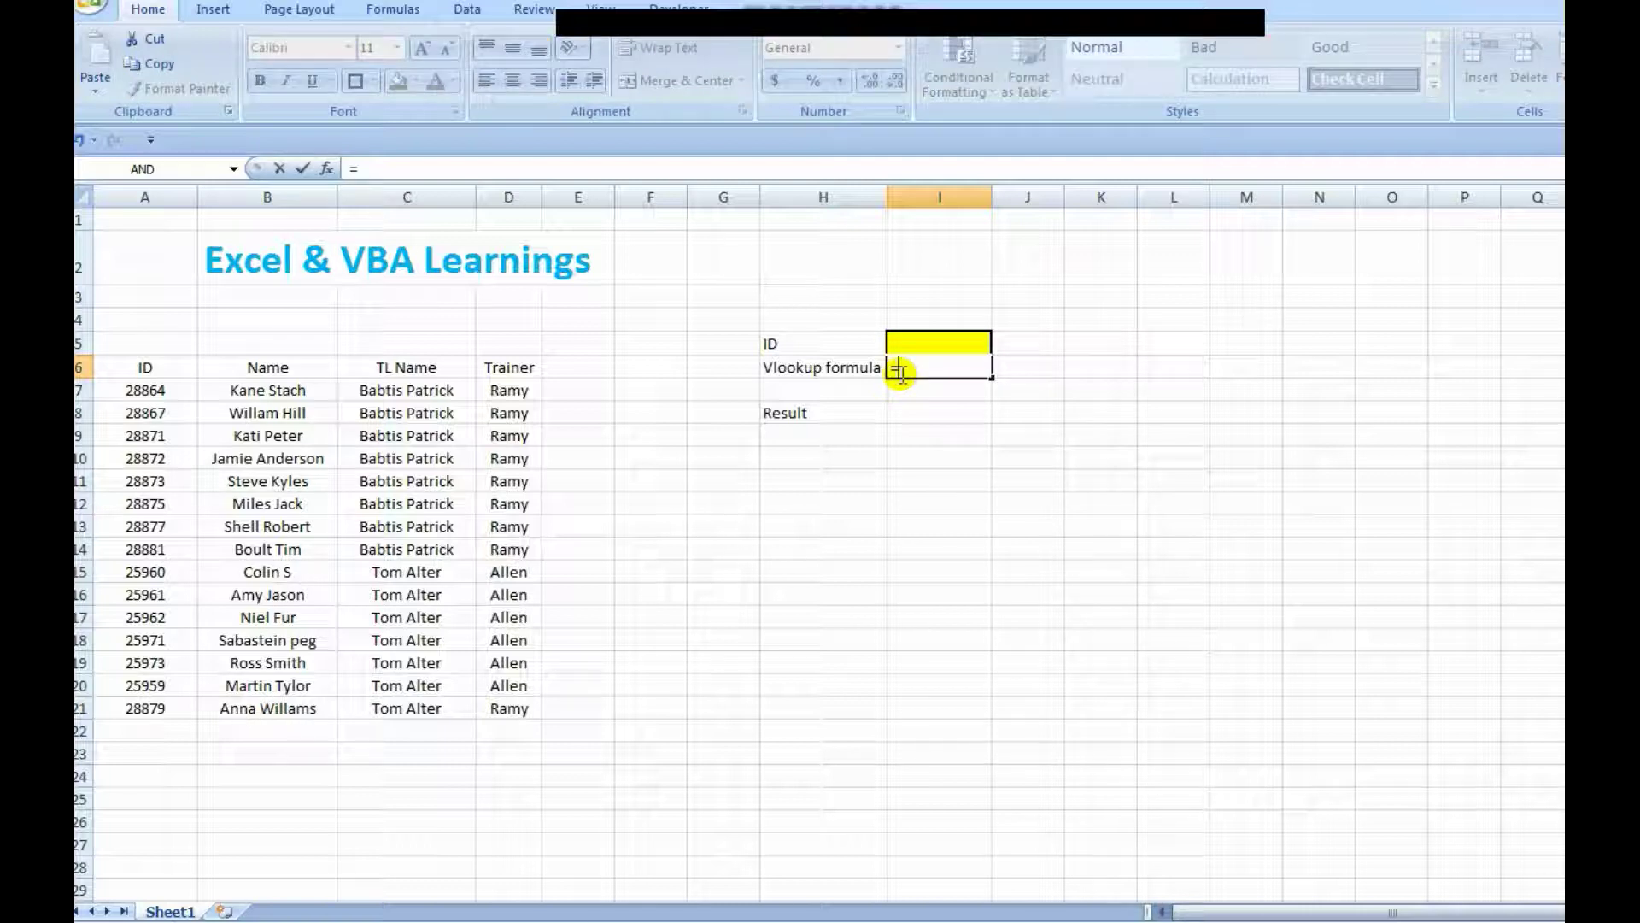
type("vloo")
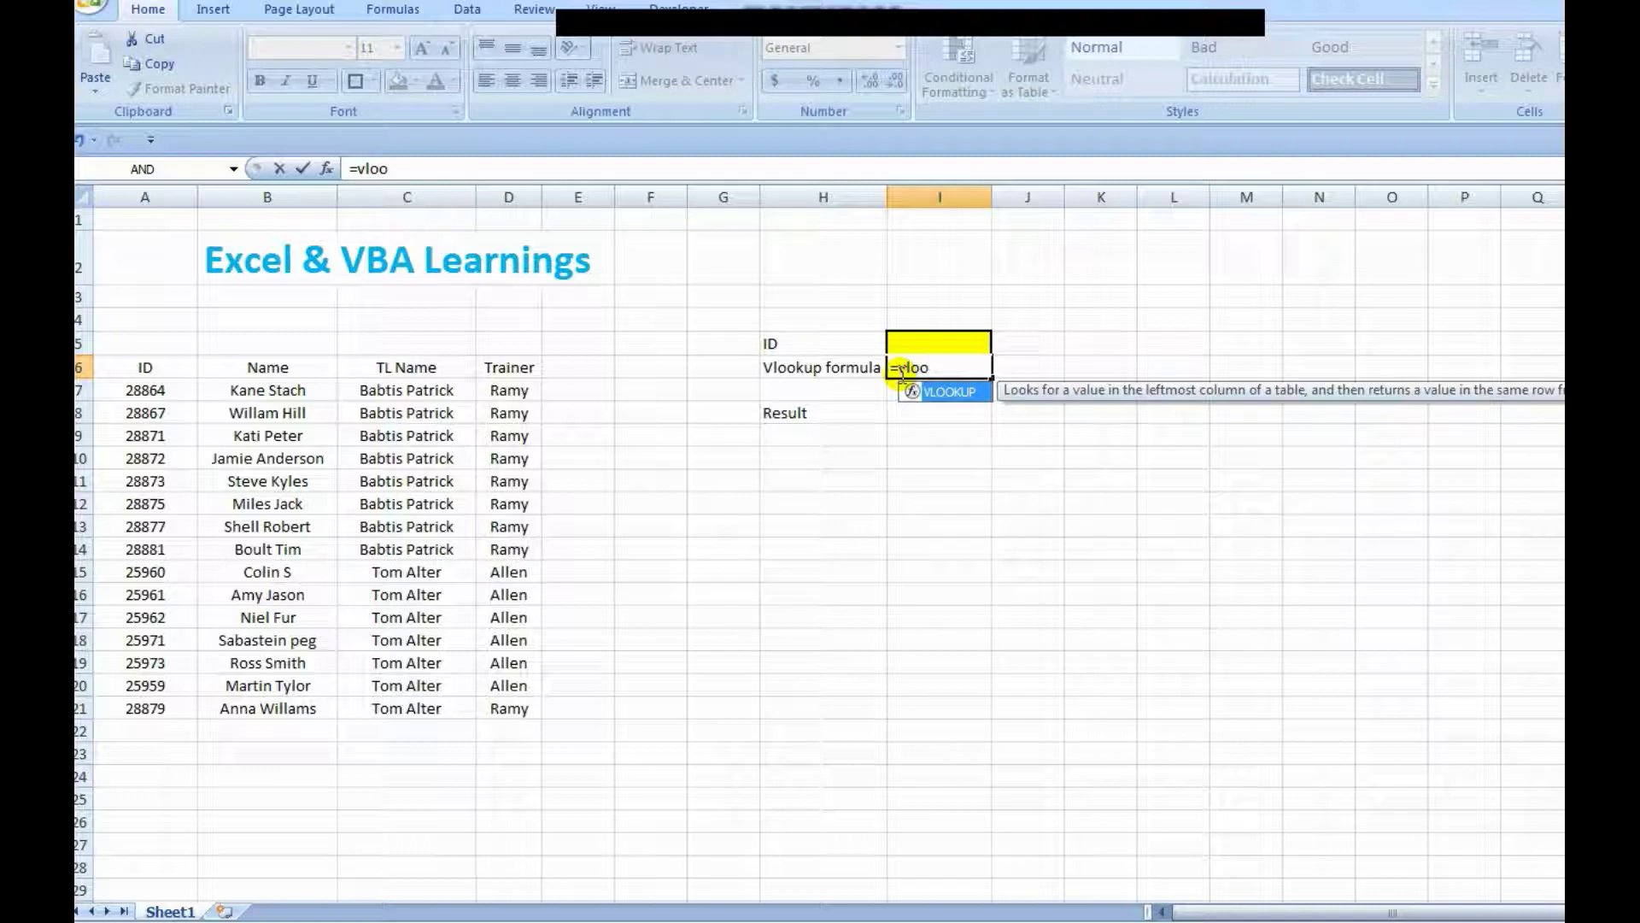
key("Tab")
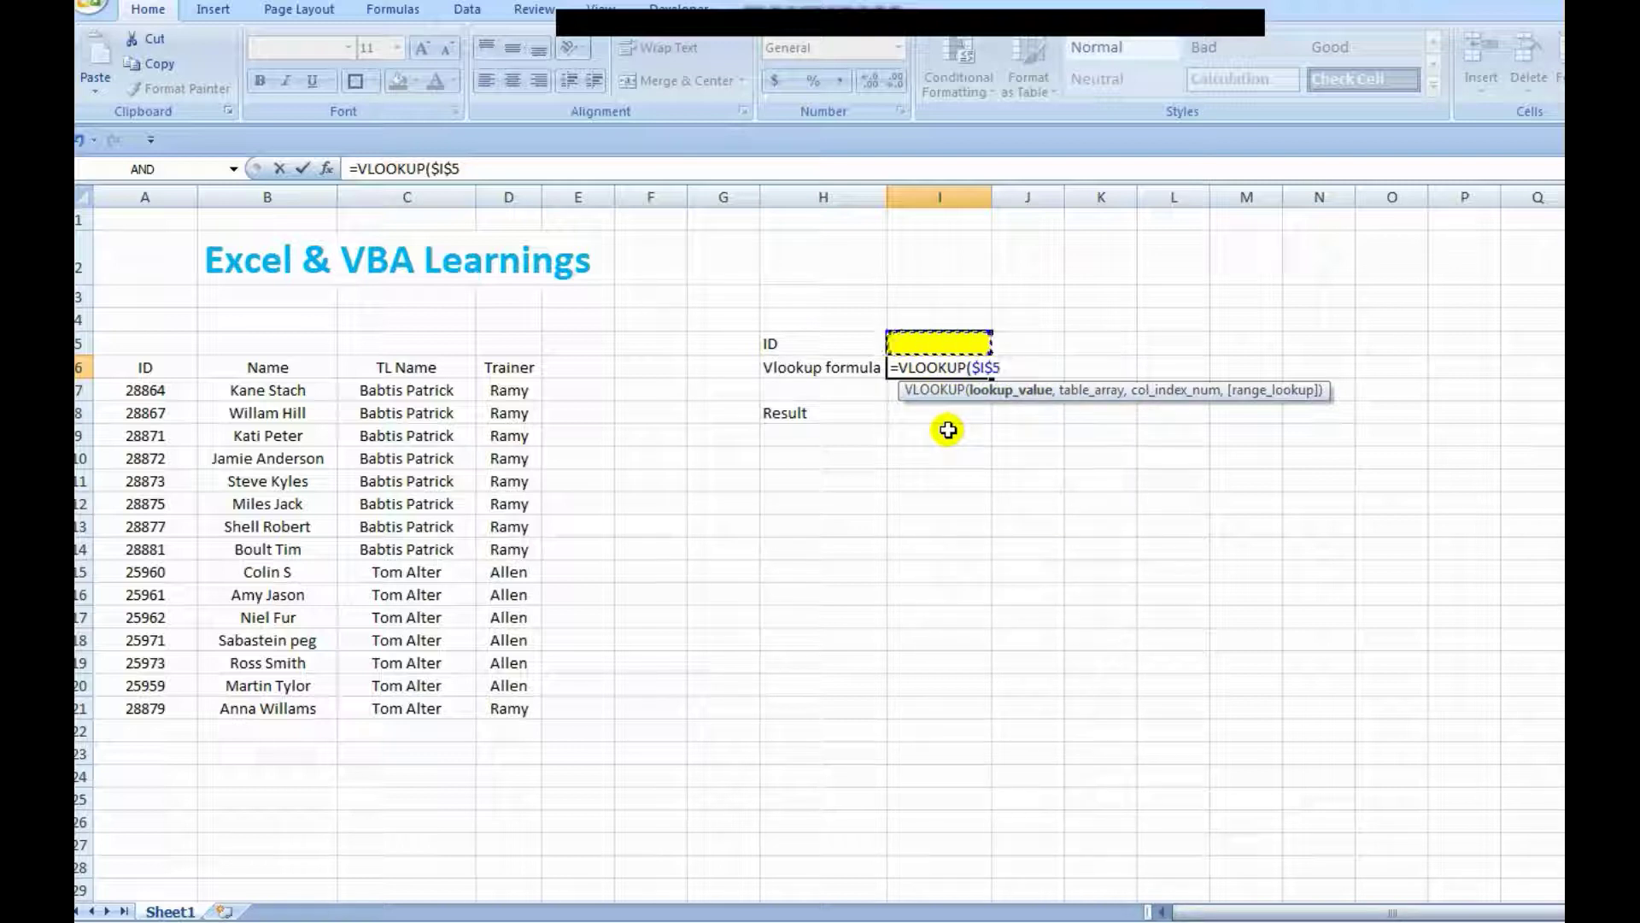
- Set the VLOOKUP table array to the whole table including its headers, as the absolute range $A$6:$D$21
type(",")
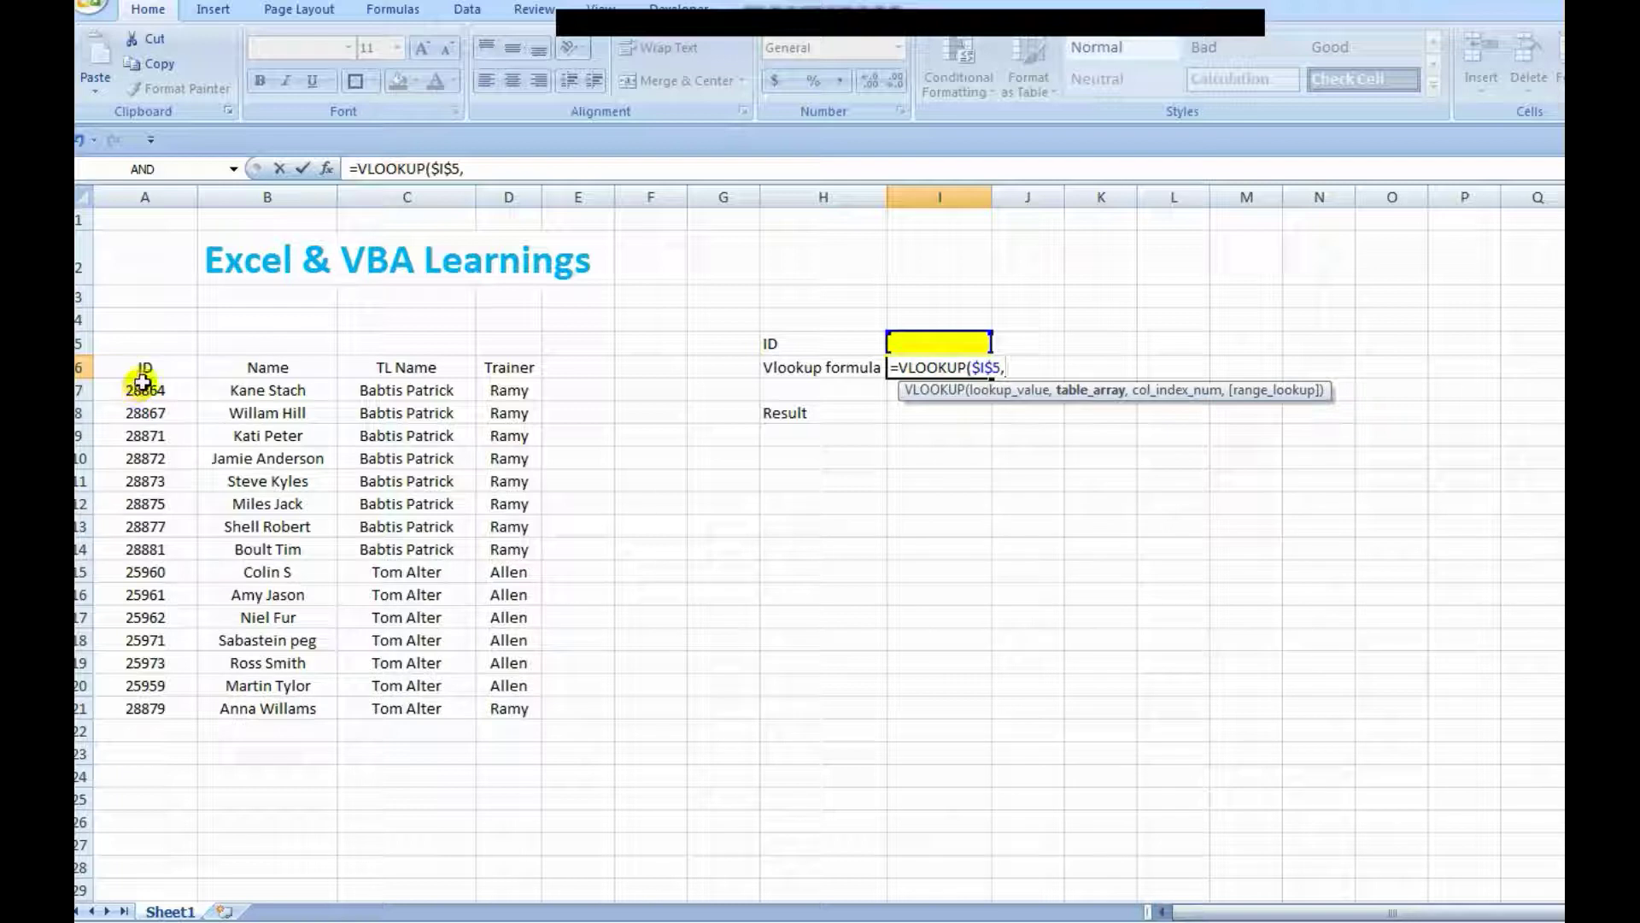
left_click_drag(131, 387, 541, 725)
left_click(164, 366)
left_click_drag(164, 367, 490, 706)
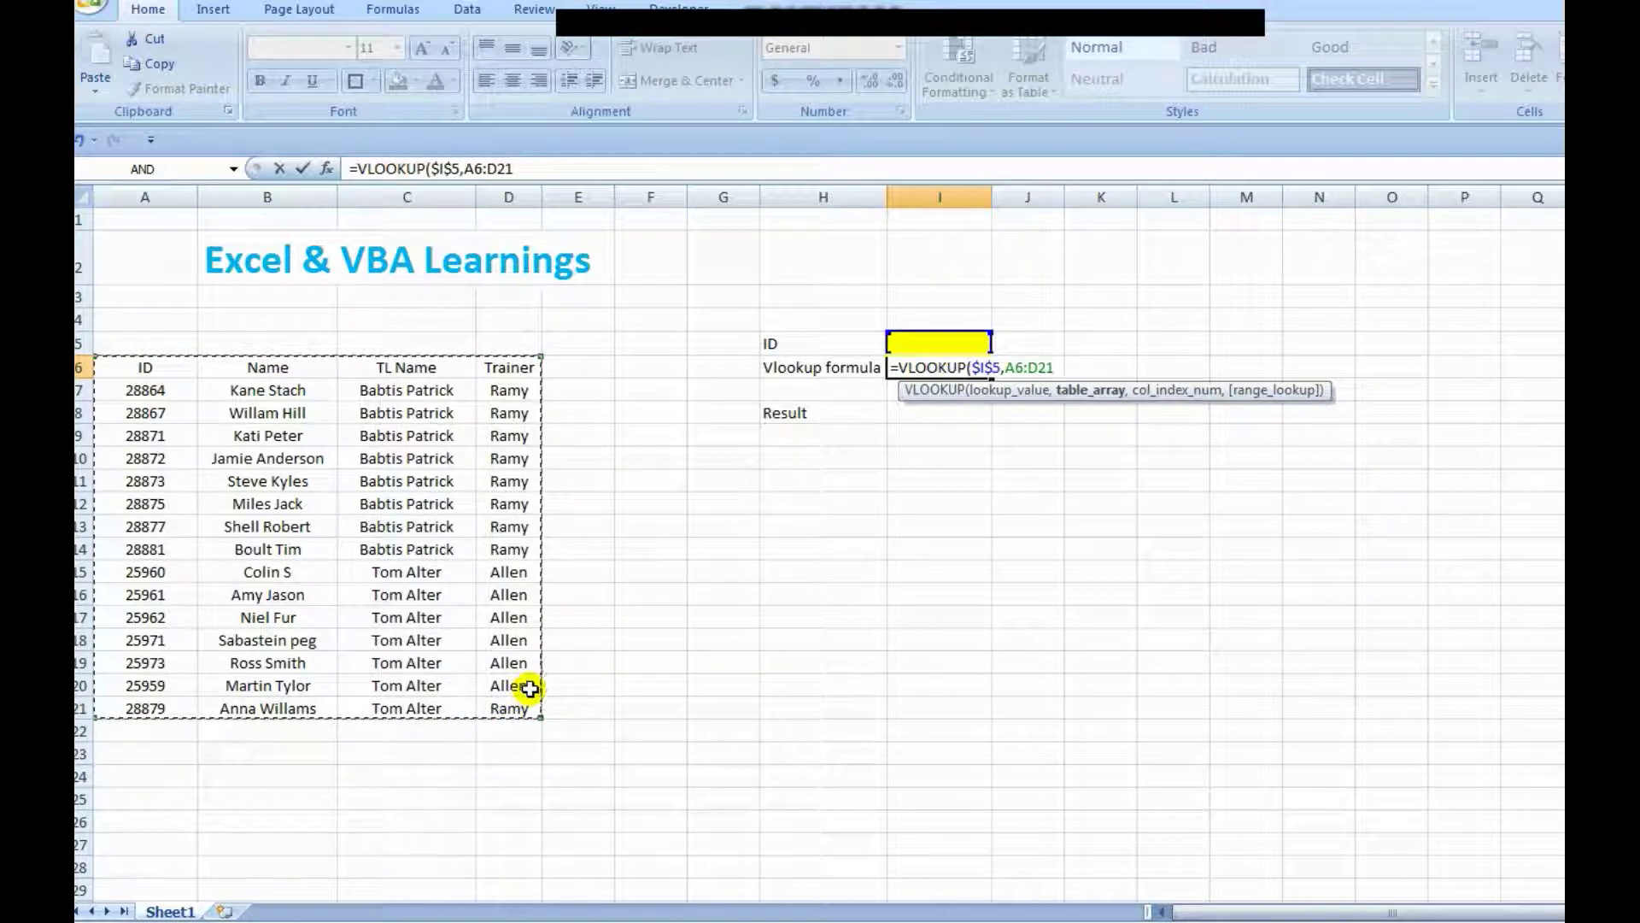
key("F4")
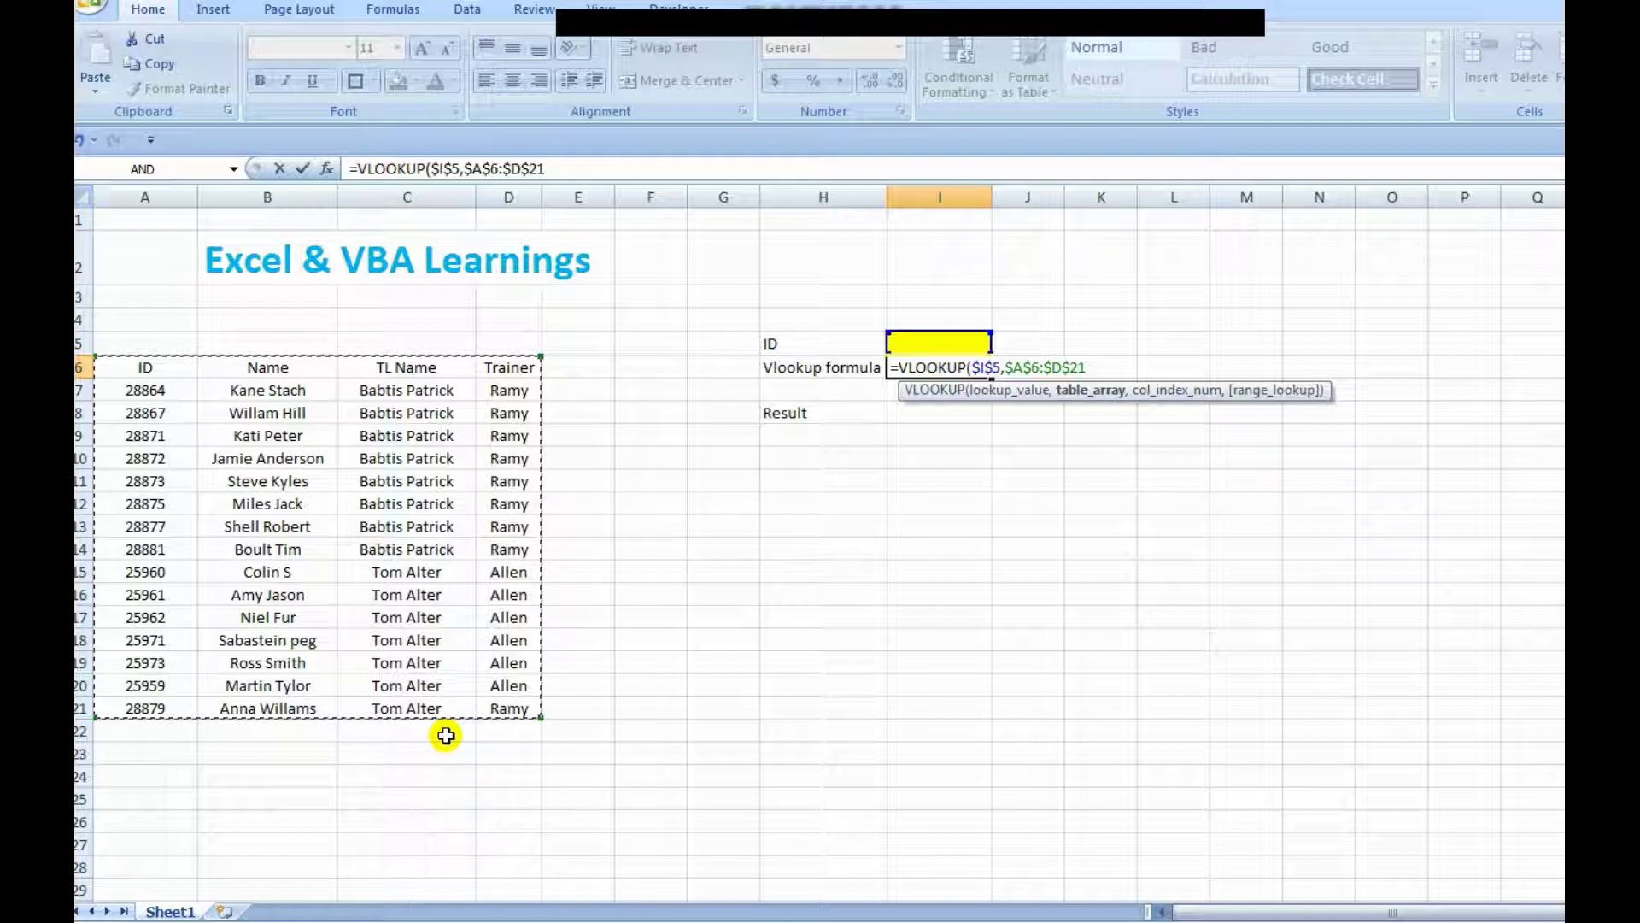
- Complete the VLOOKUP formula with column index 2 and range lookup 0, and enter it in I6
type(",2")
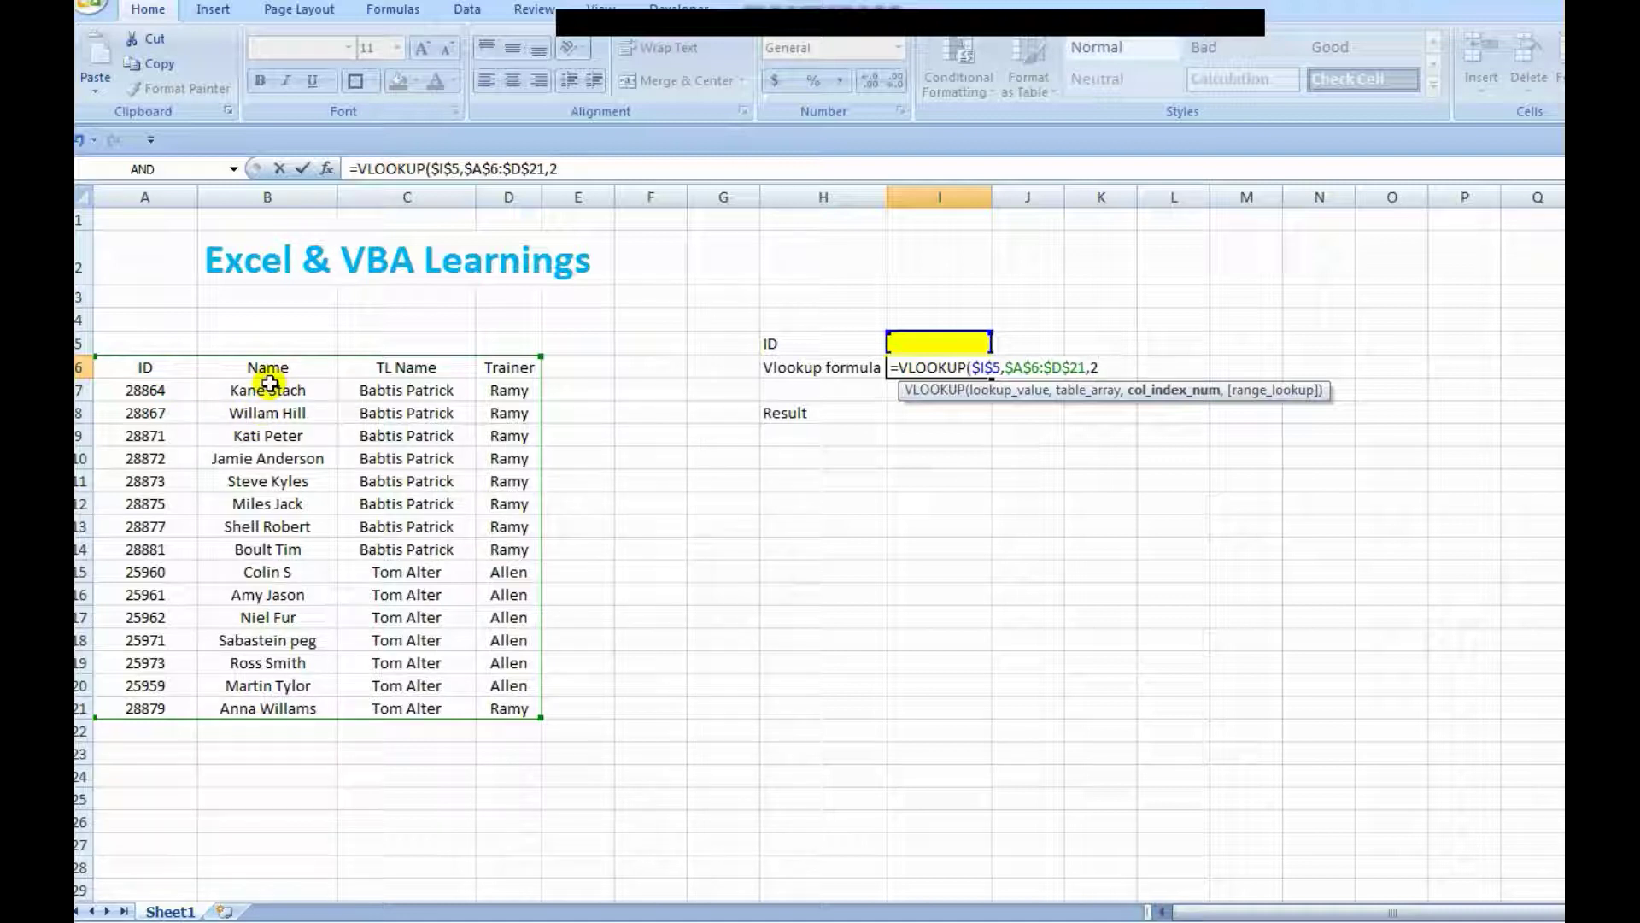
type(",0")
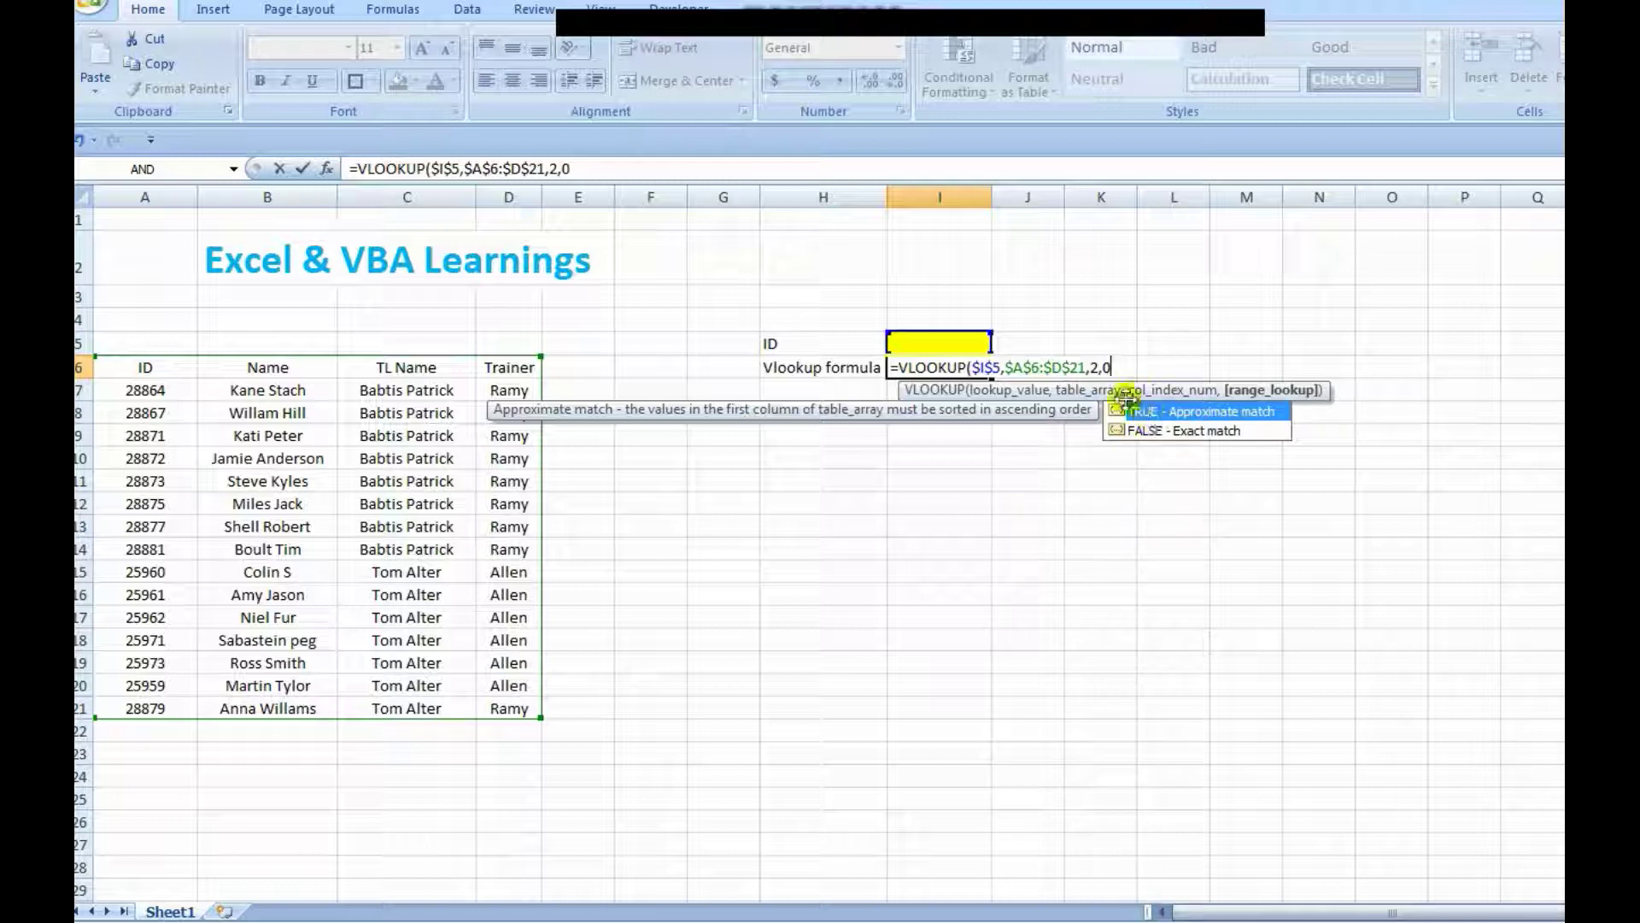
key("BackSpace")
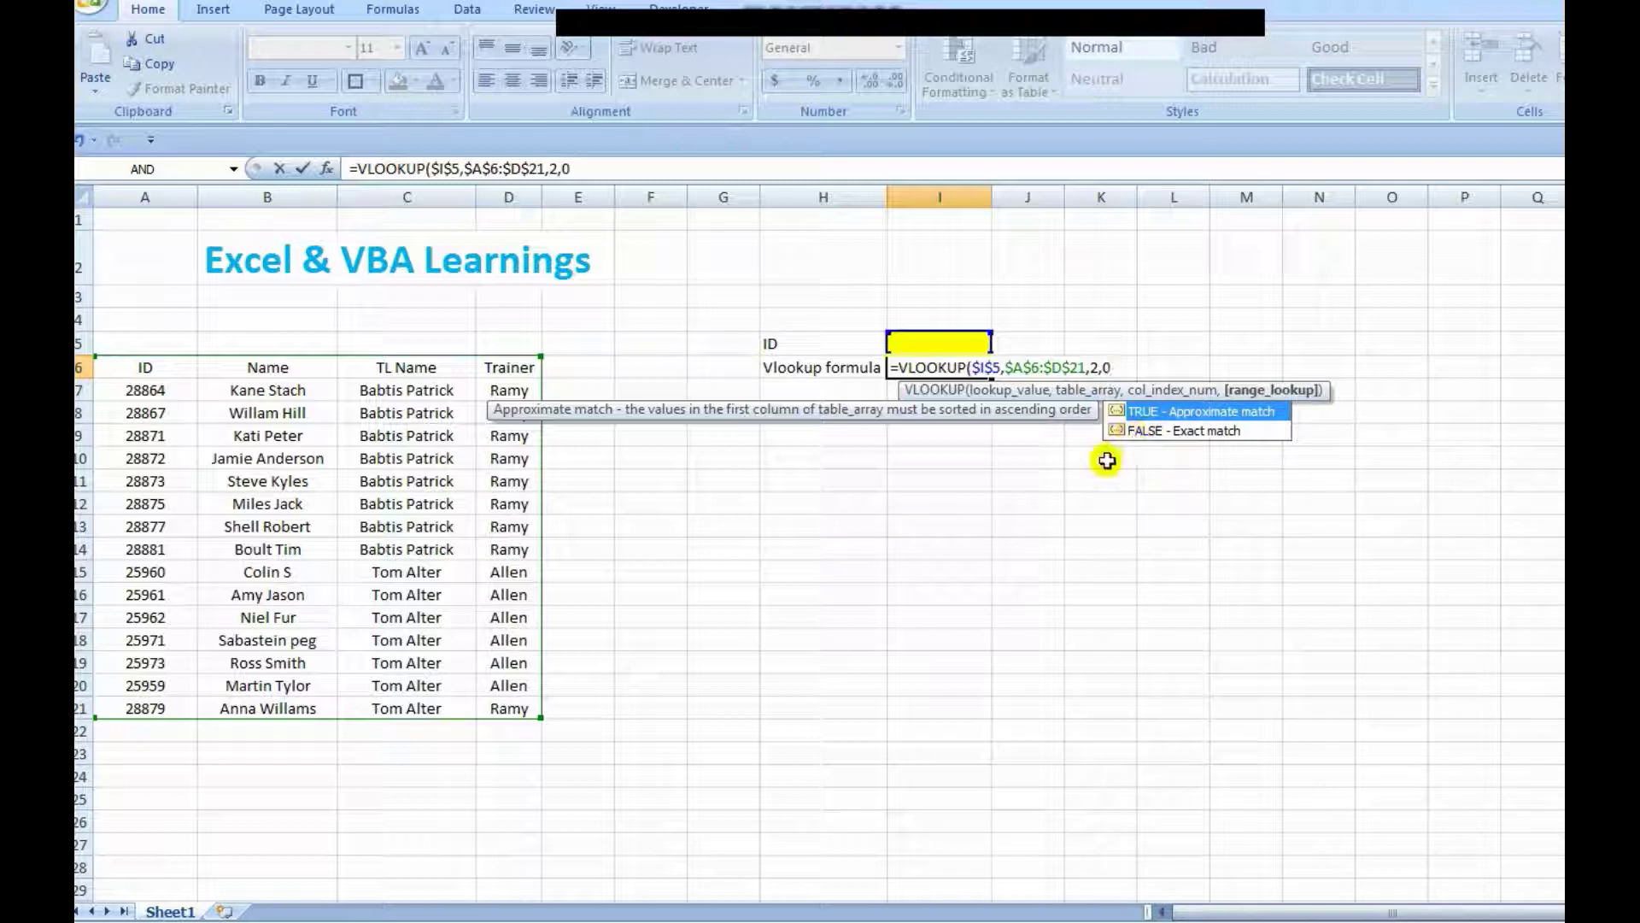
type(")")
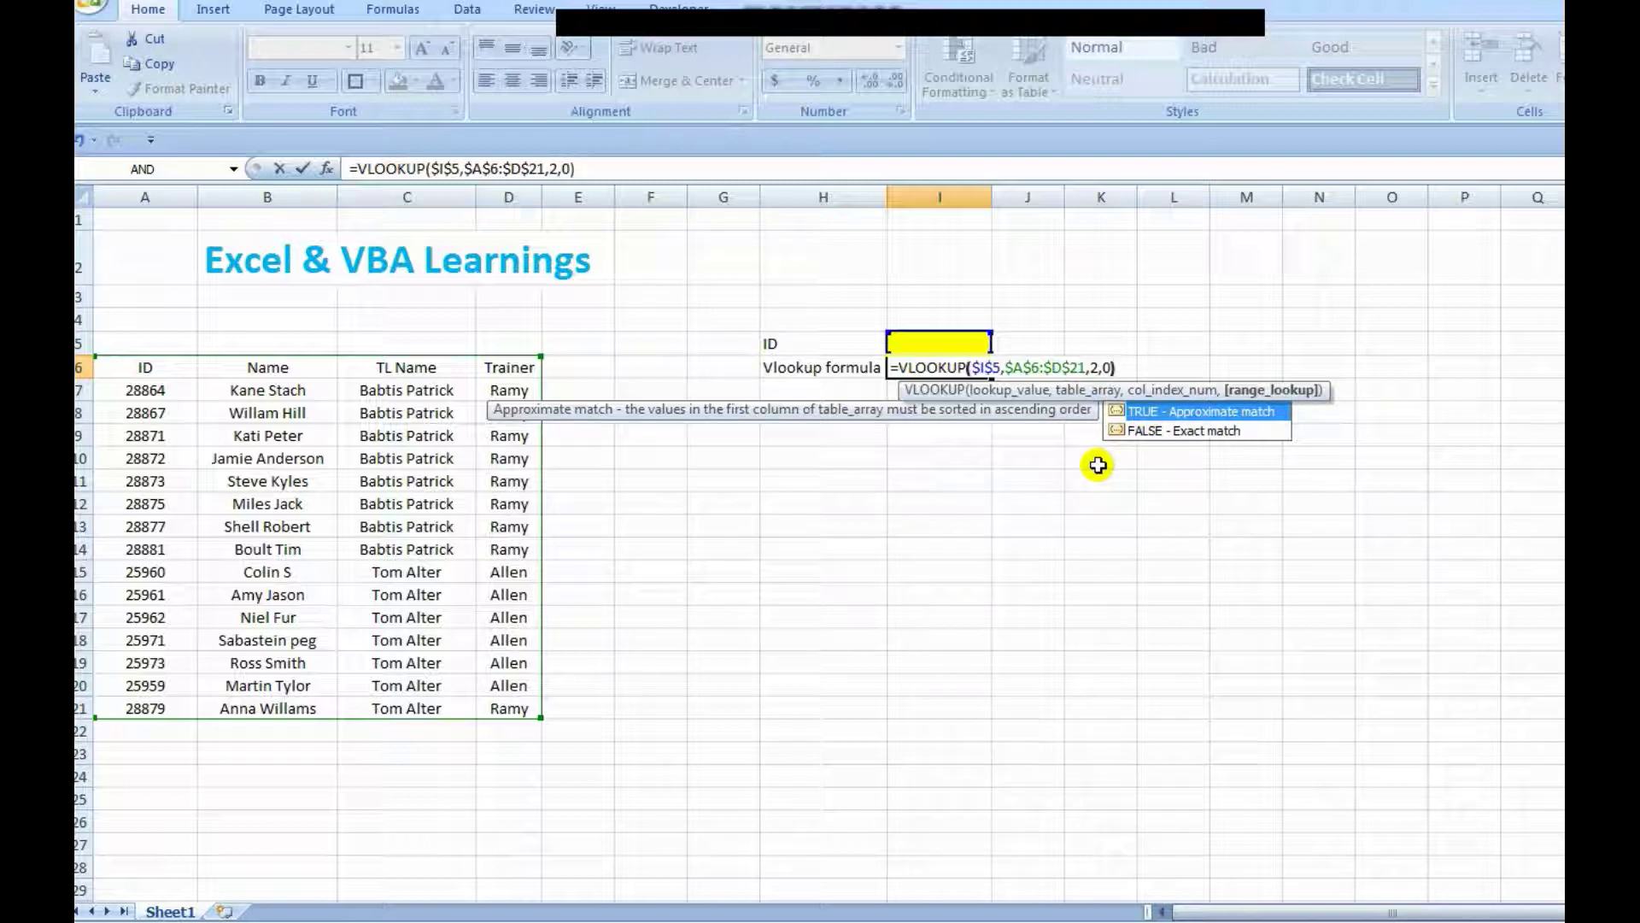
key("Return")
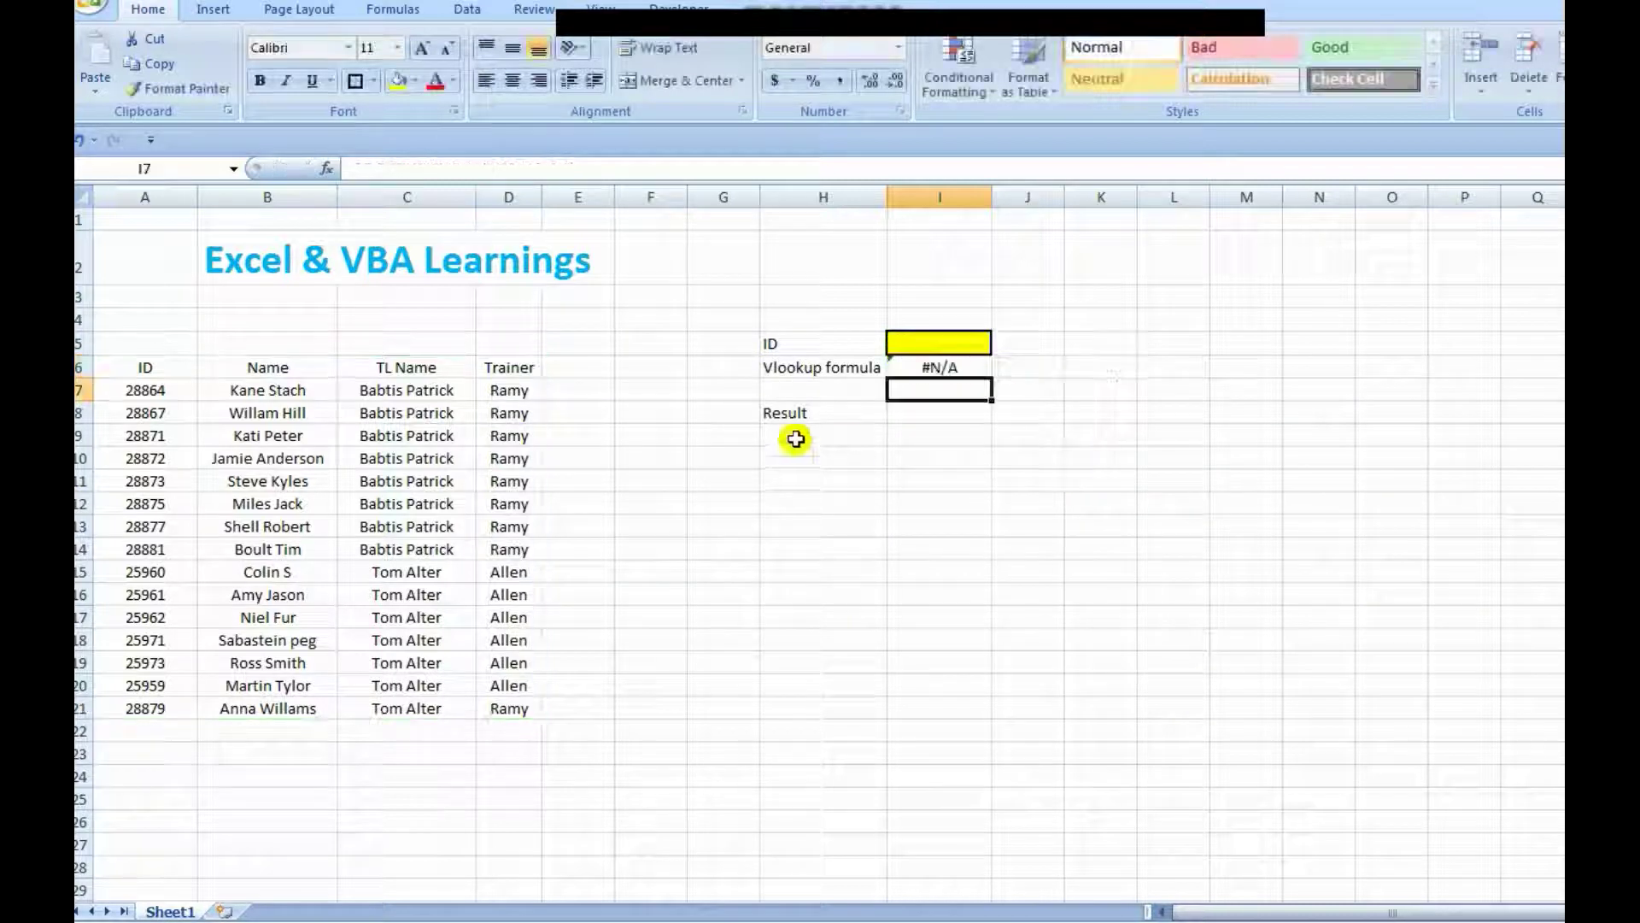
- Remove the leading equals sign from I6 to show the VLOOKUP formula as text, and autofit column I
left_click(914, 369)
left_click(354, 168)
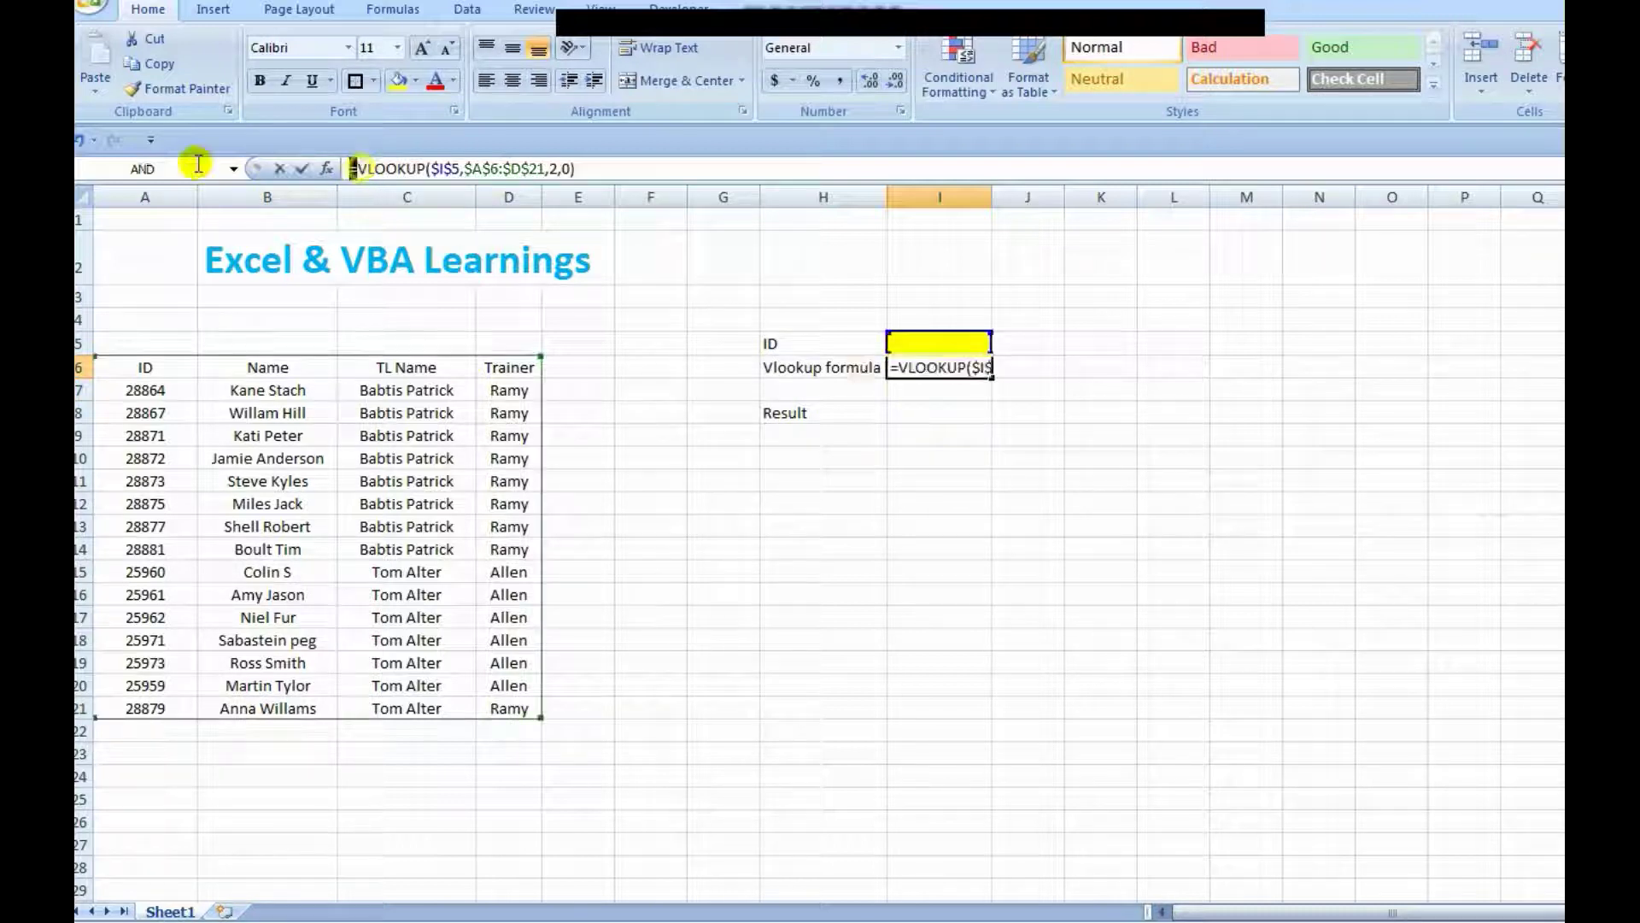
key("Delete")
key("Return")
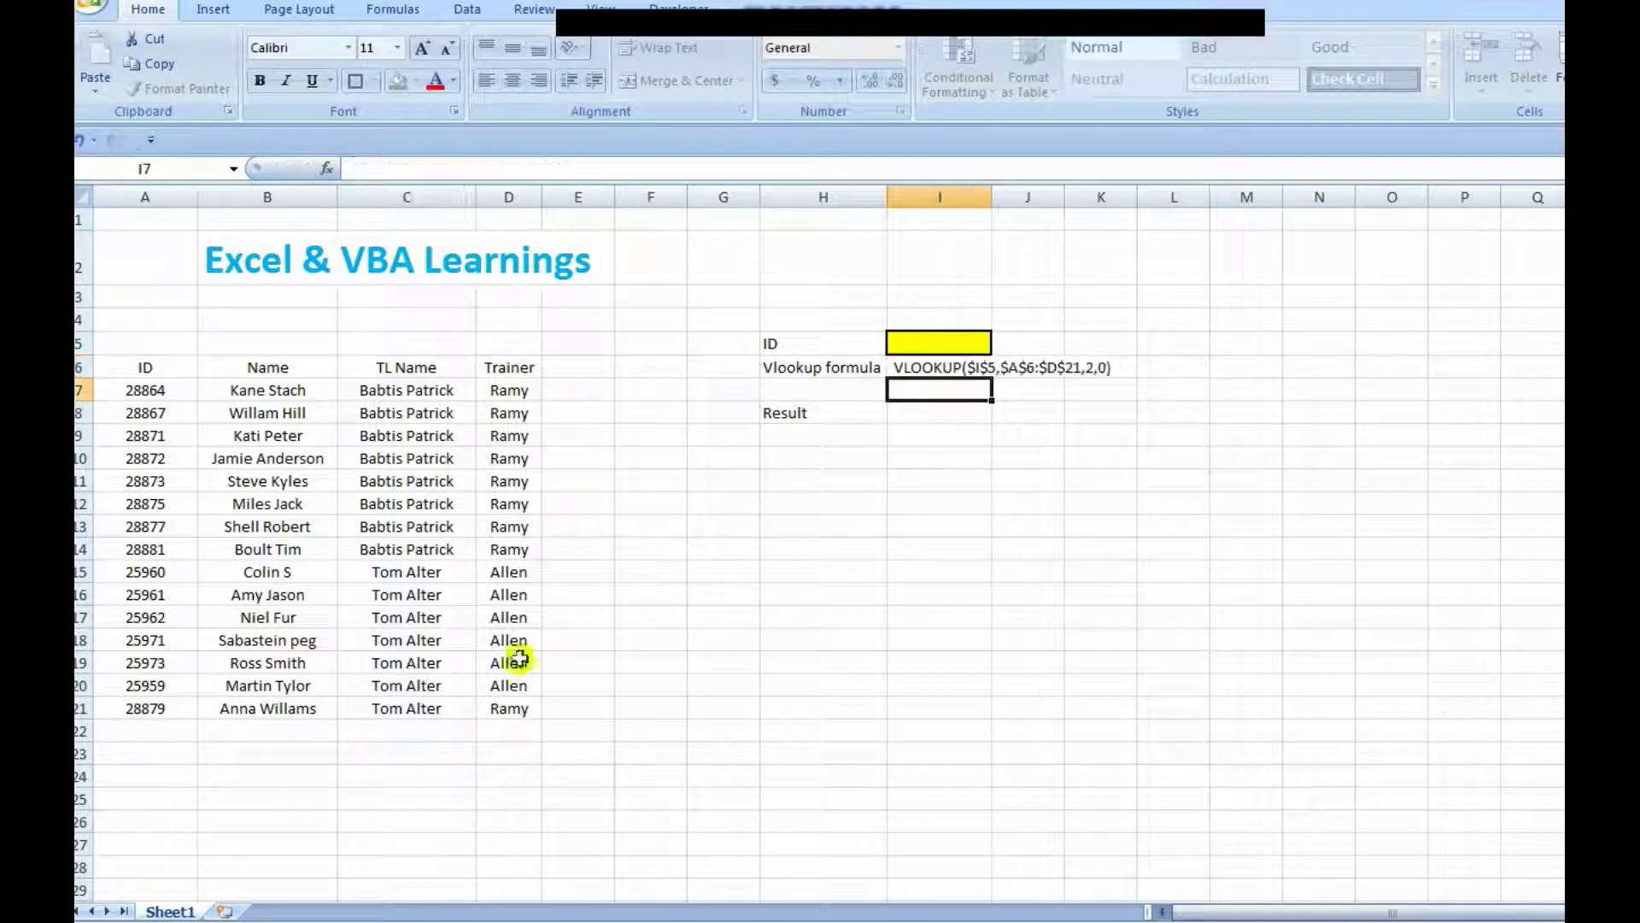
double_click(991, 198)
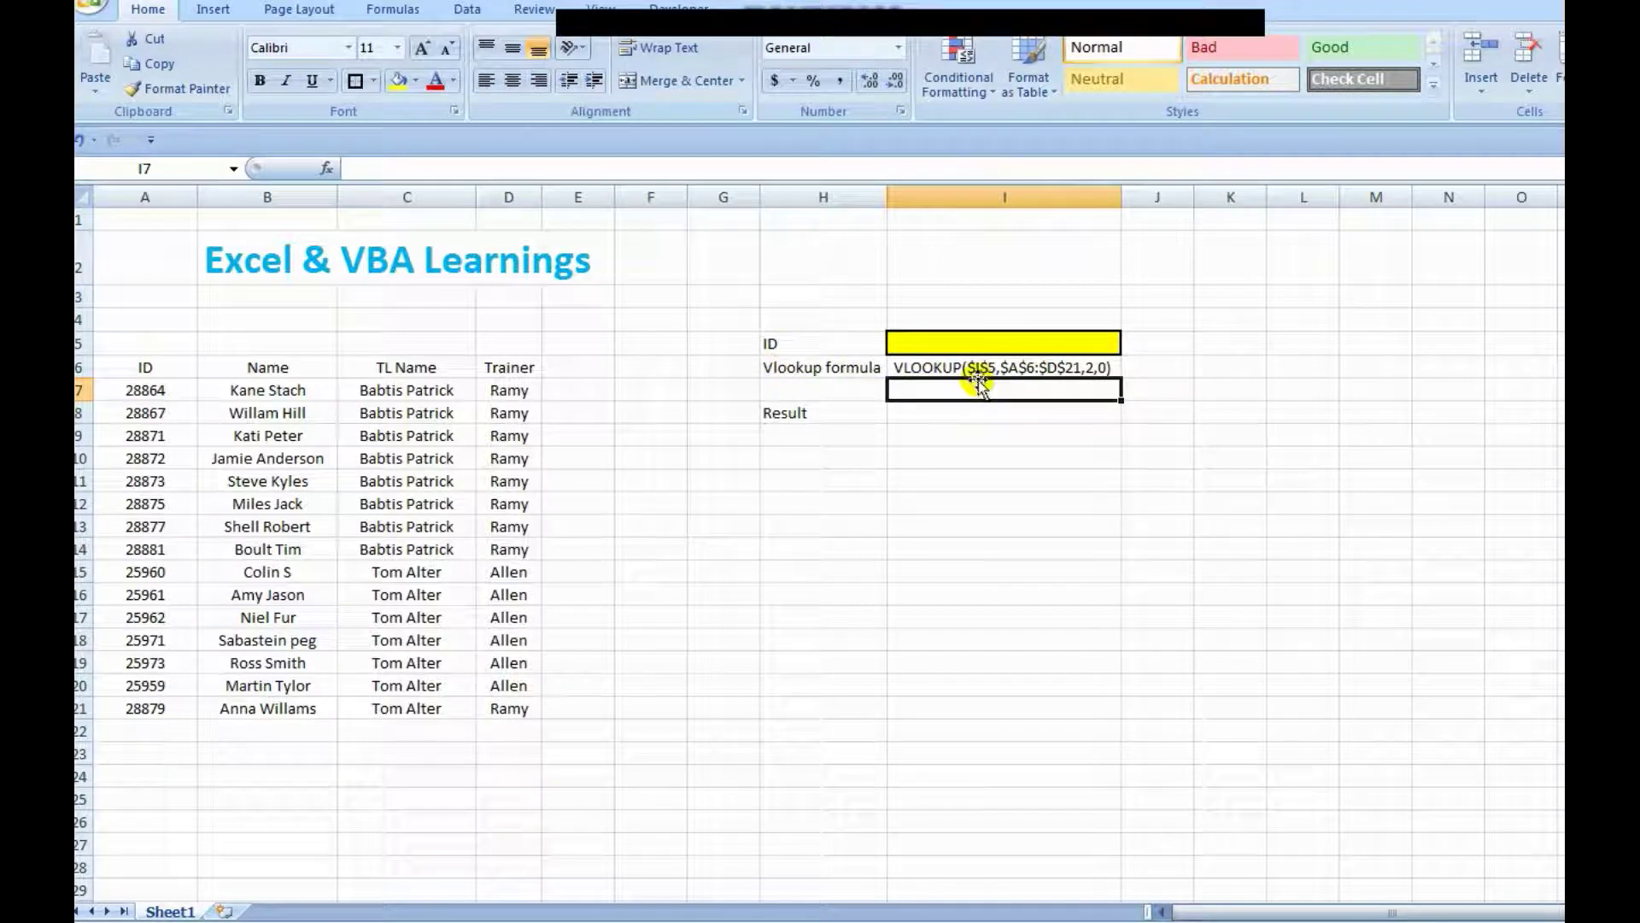
- Review the parts of the VLOOKUP formula against the ID cell, the table A6:D21 and its ID and Name headers
double_click(967, 340)
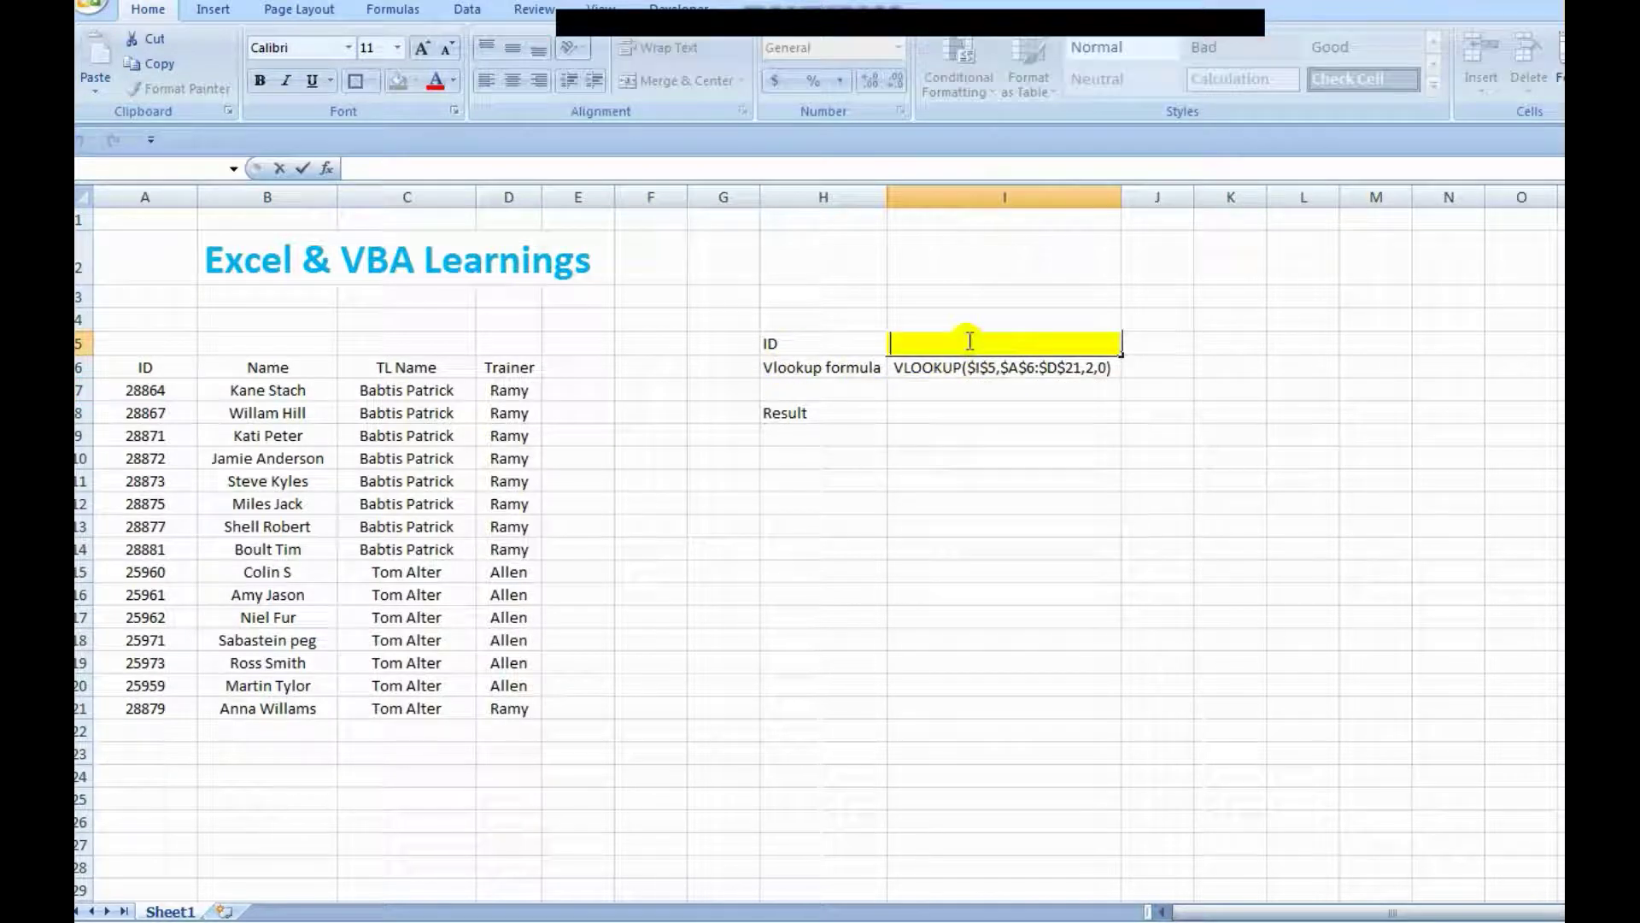
key("Escape")
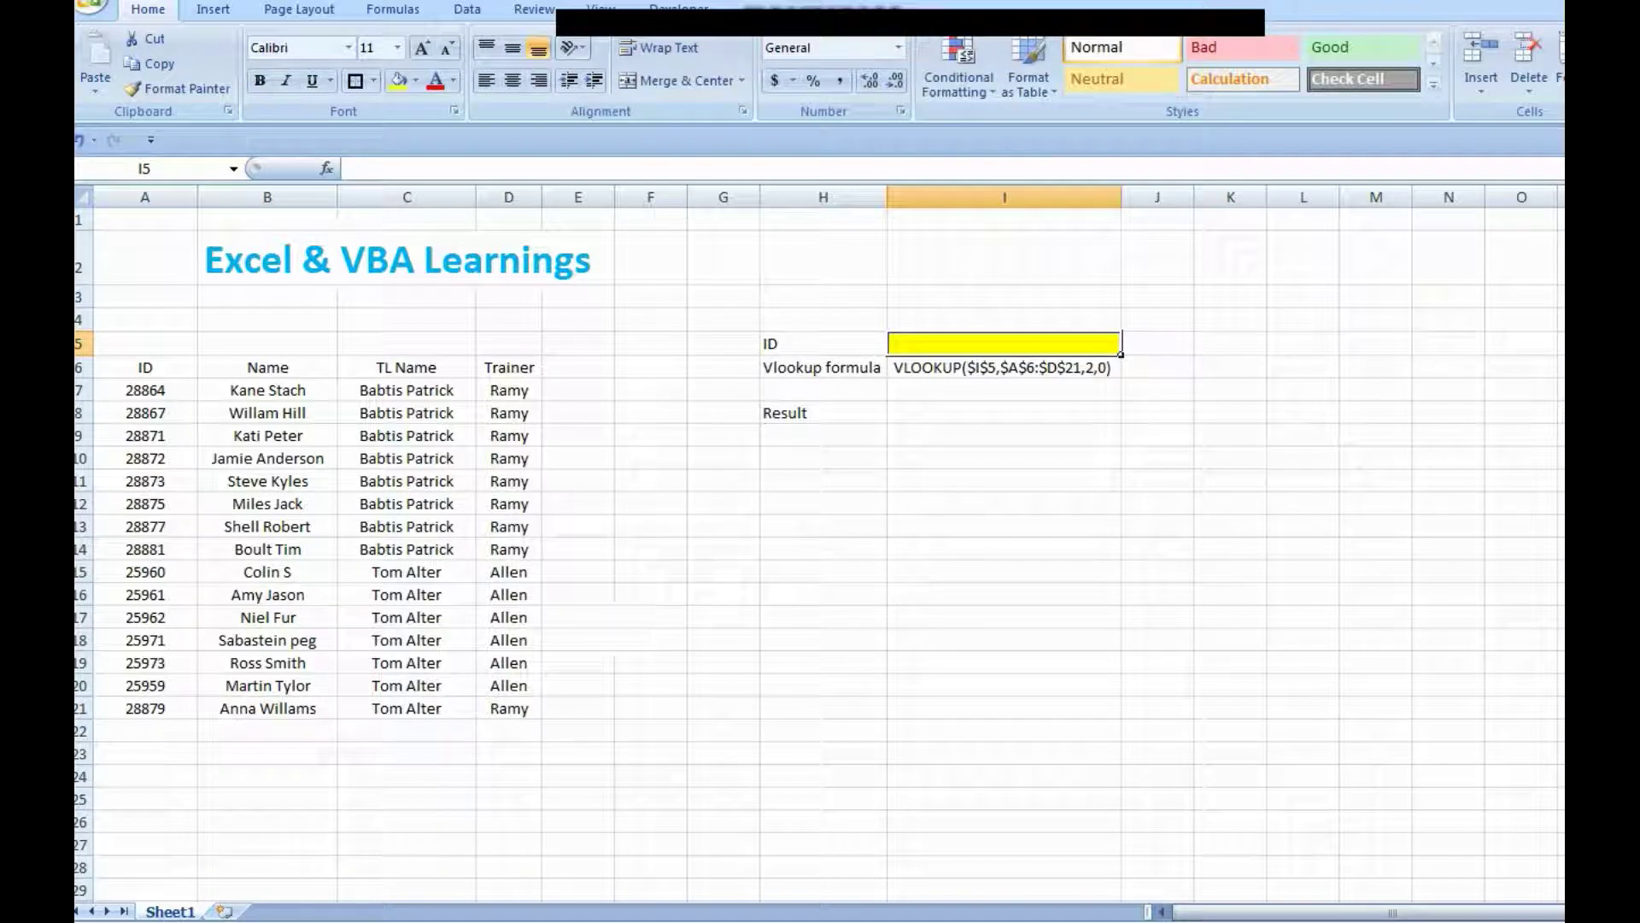
left_click_drag(152, 369, 509, 708)
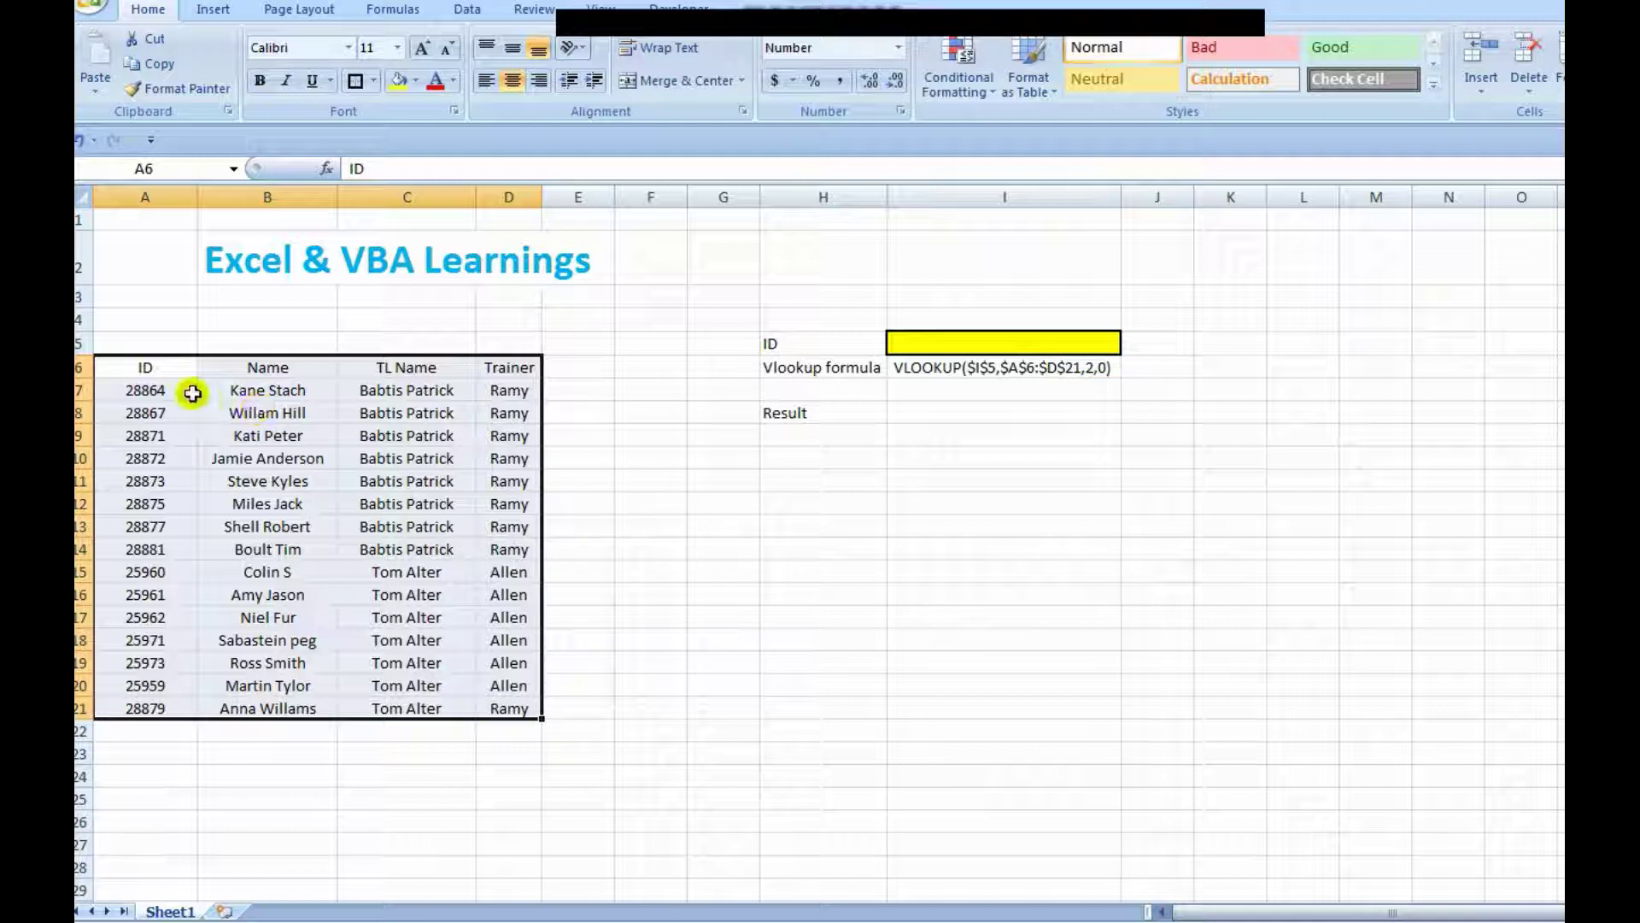
left_click(175, 370)
left_click_drag(175, 371, 256, 376)
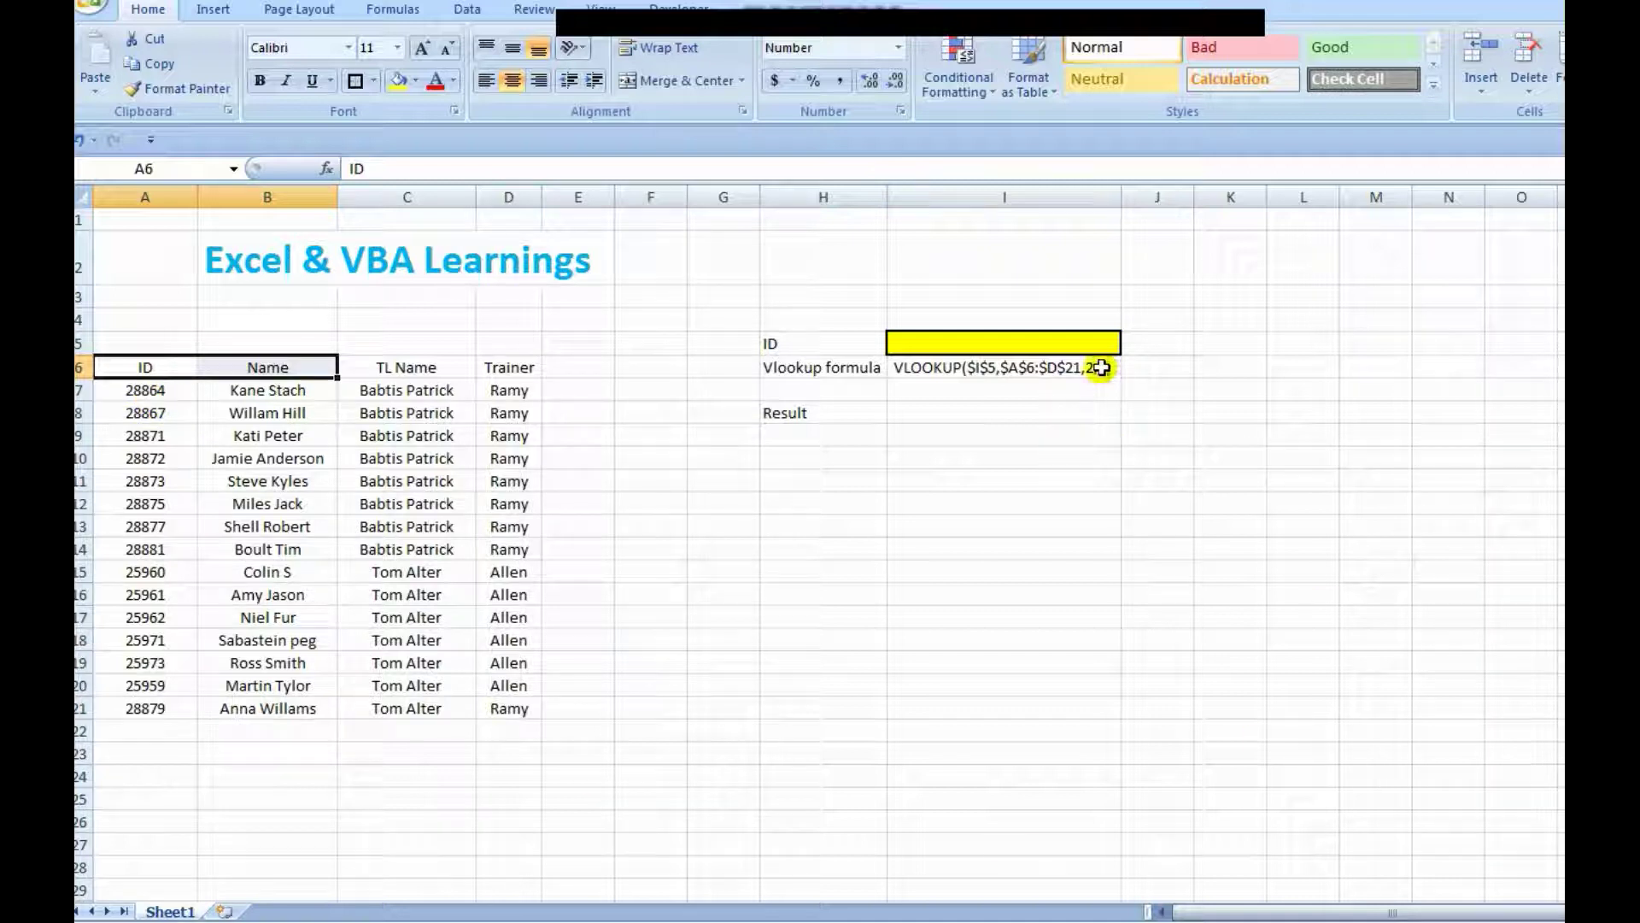
left_click(936, 408)
left_click(959, 367)
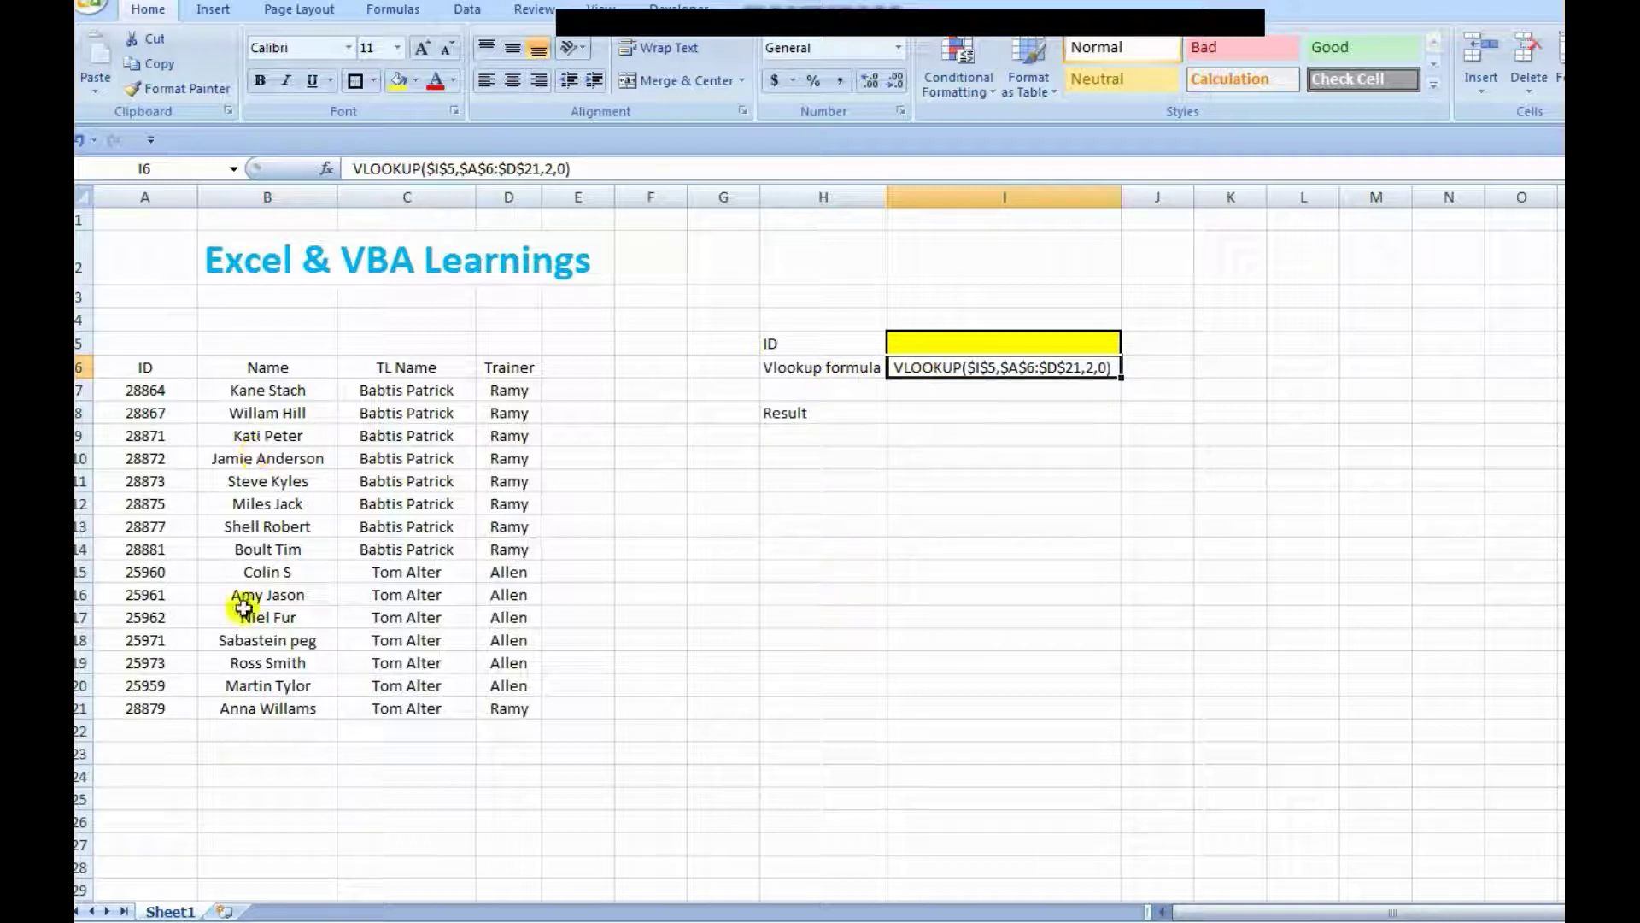
- Copy the ID from cell A16 and paste only its value into the yellow ID cell I5
left_click(161, 595)
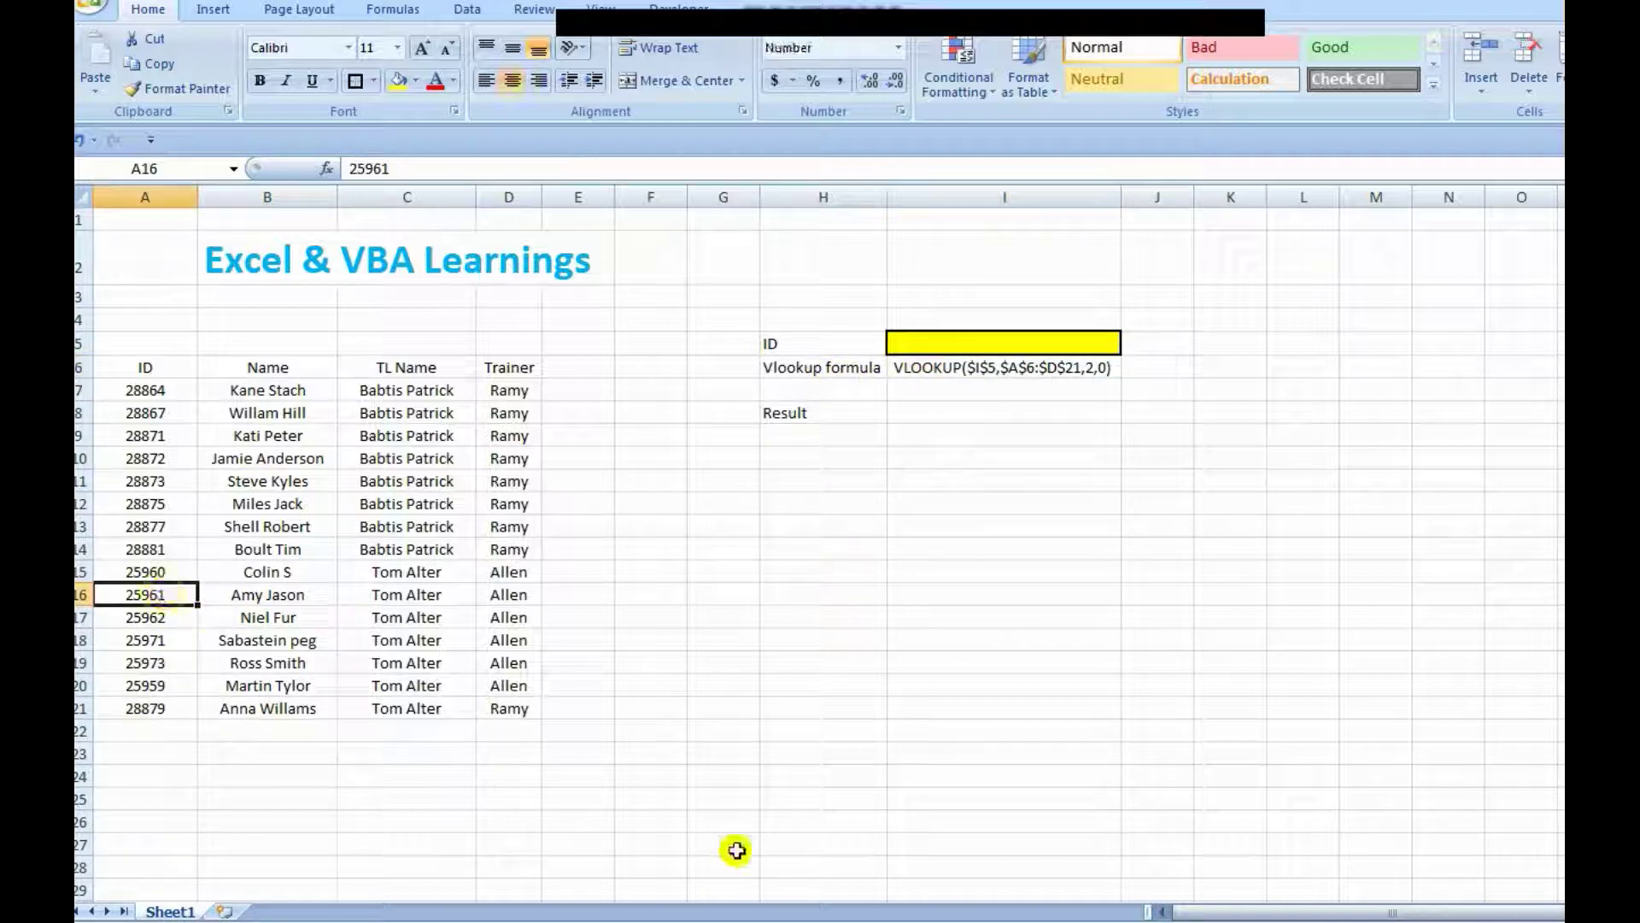
key("ctrl+c")
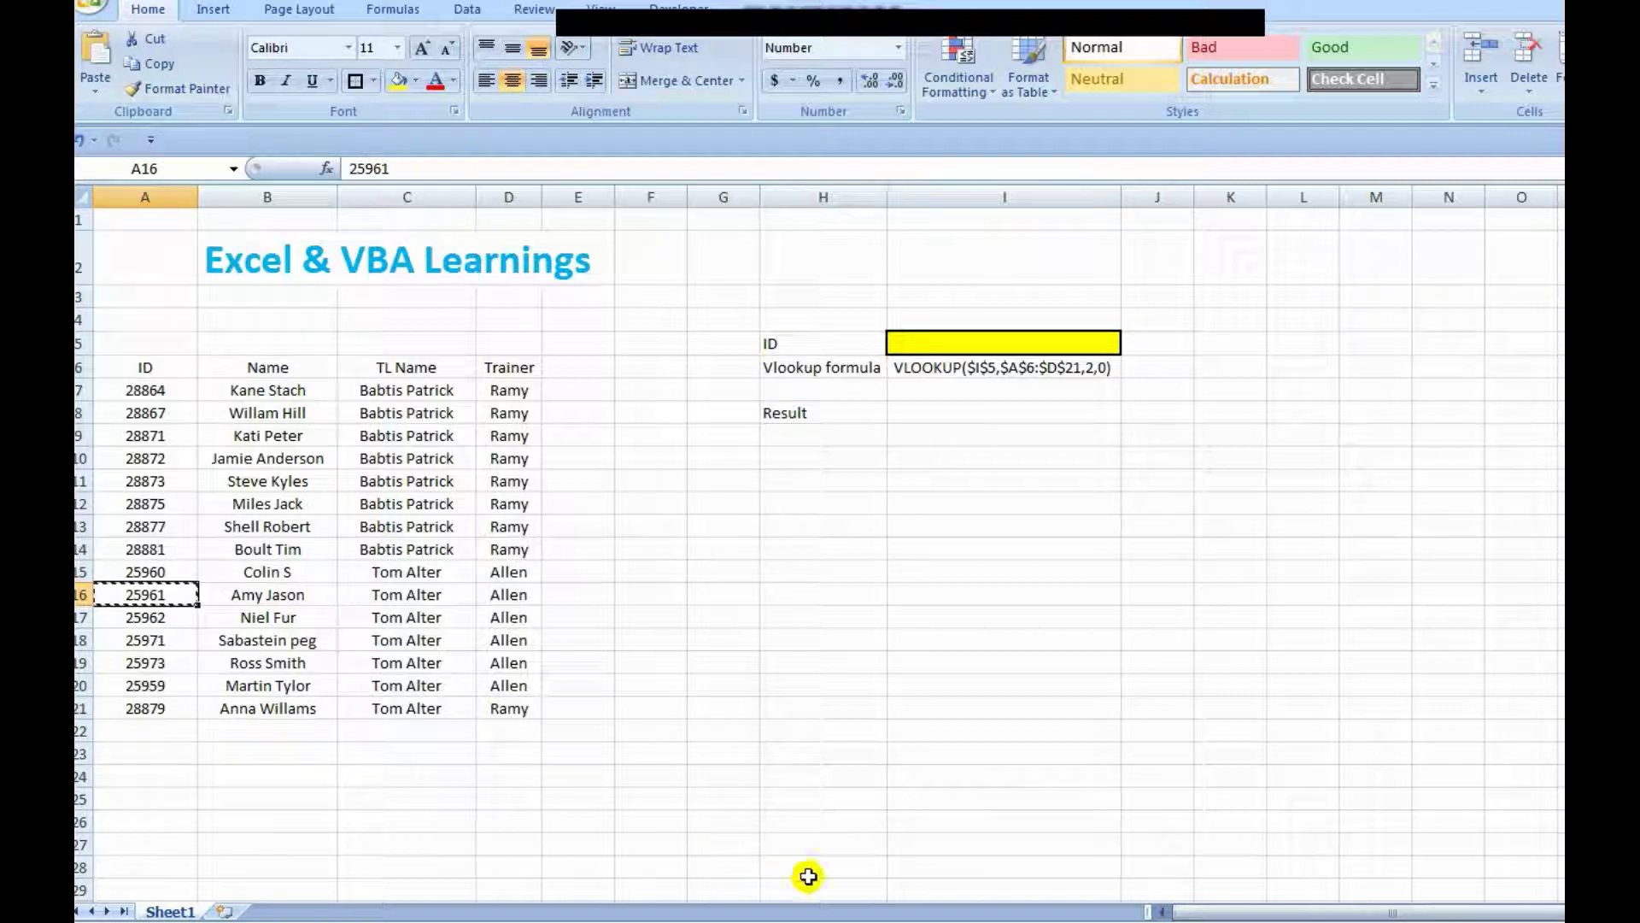
right_click(989, 344)
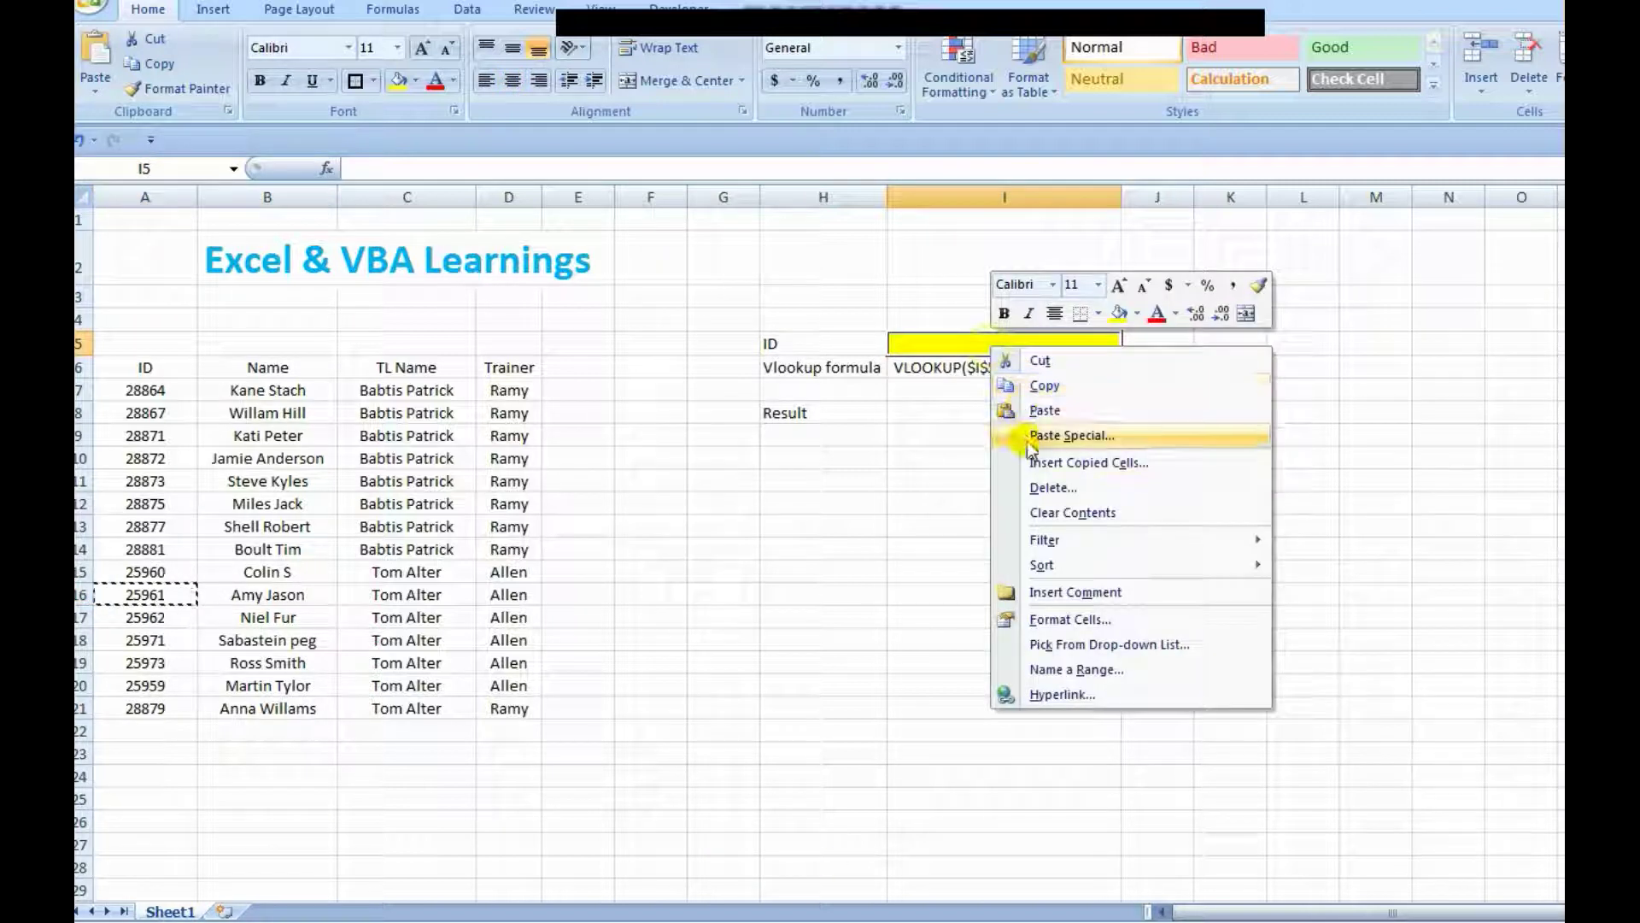
left_click(1059, 434)
left_click(849, 352)
left_click(1083, 587)
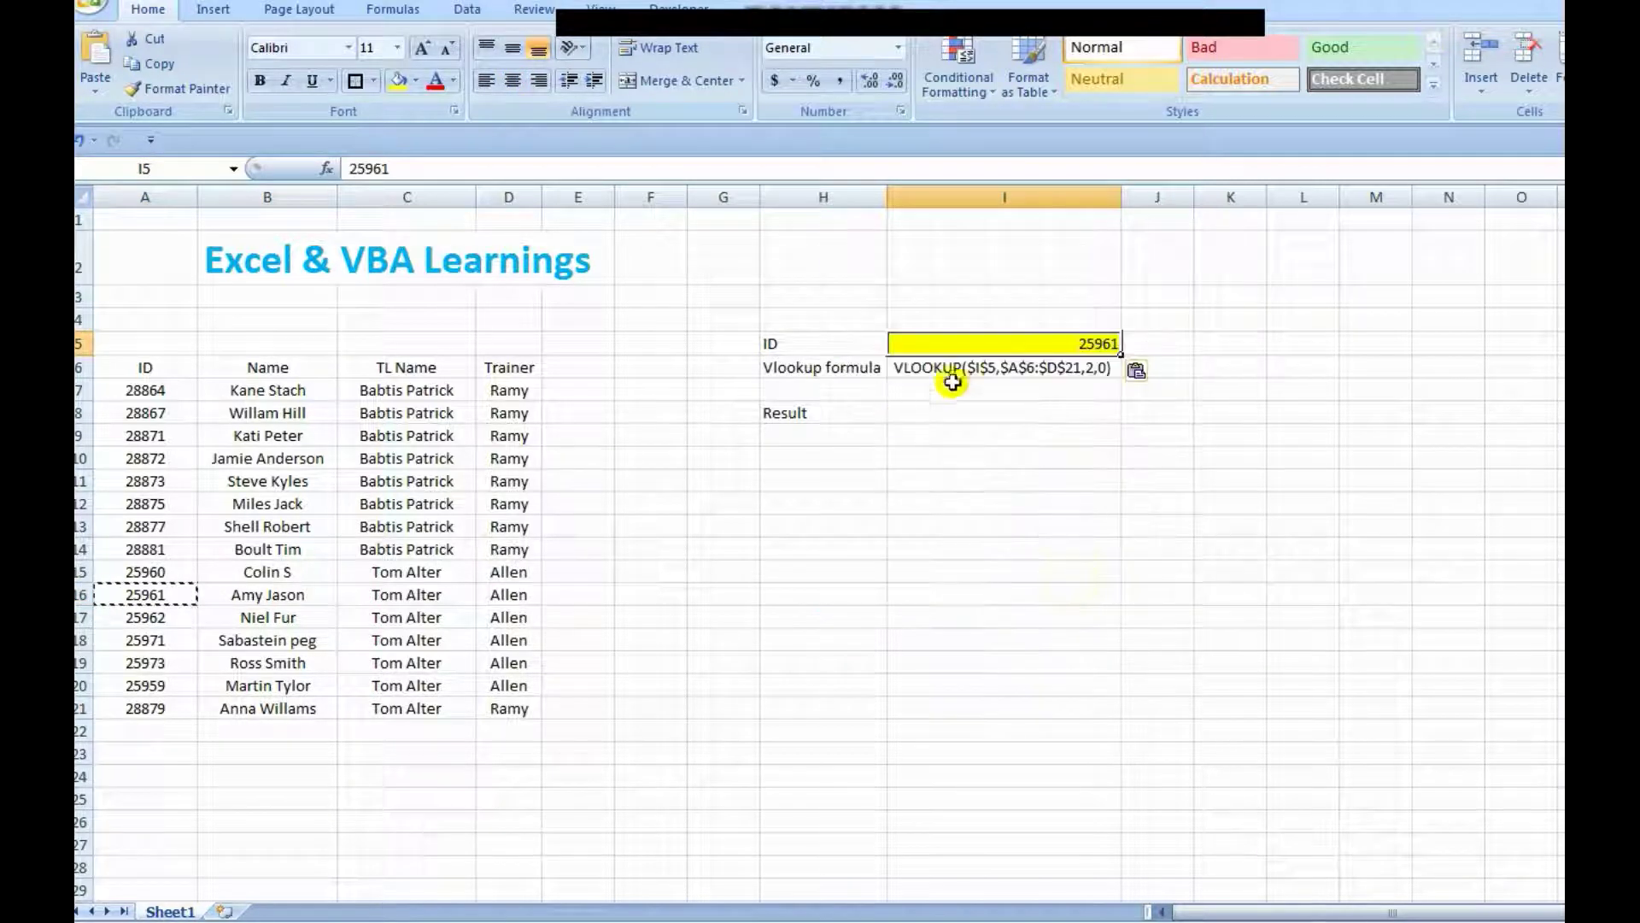
- Restore the leading equals sign in I6 so the VLOOKUP text works as a live formula
left_click(282, 595)
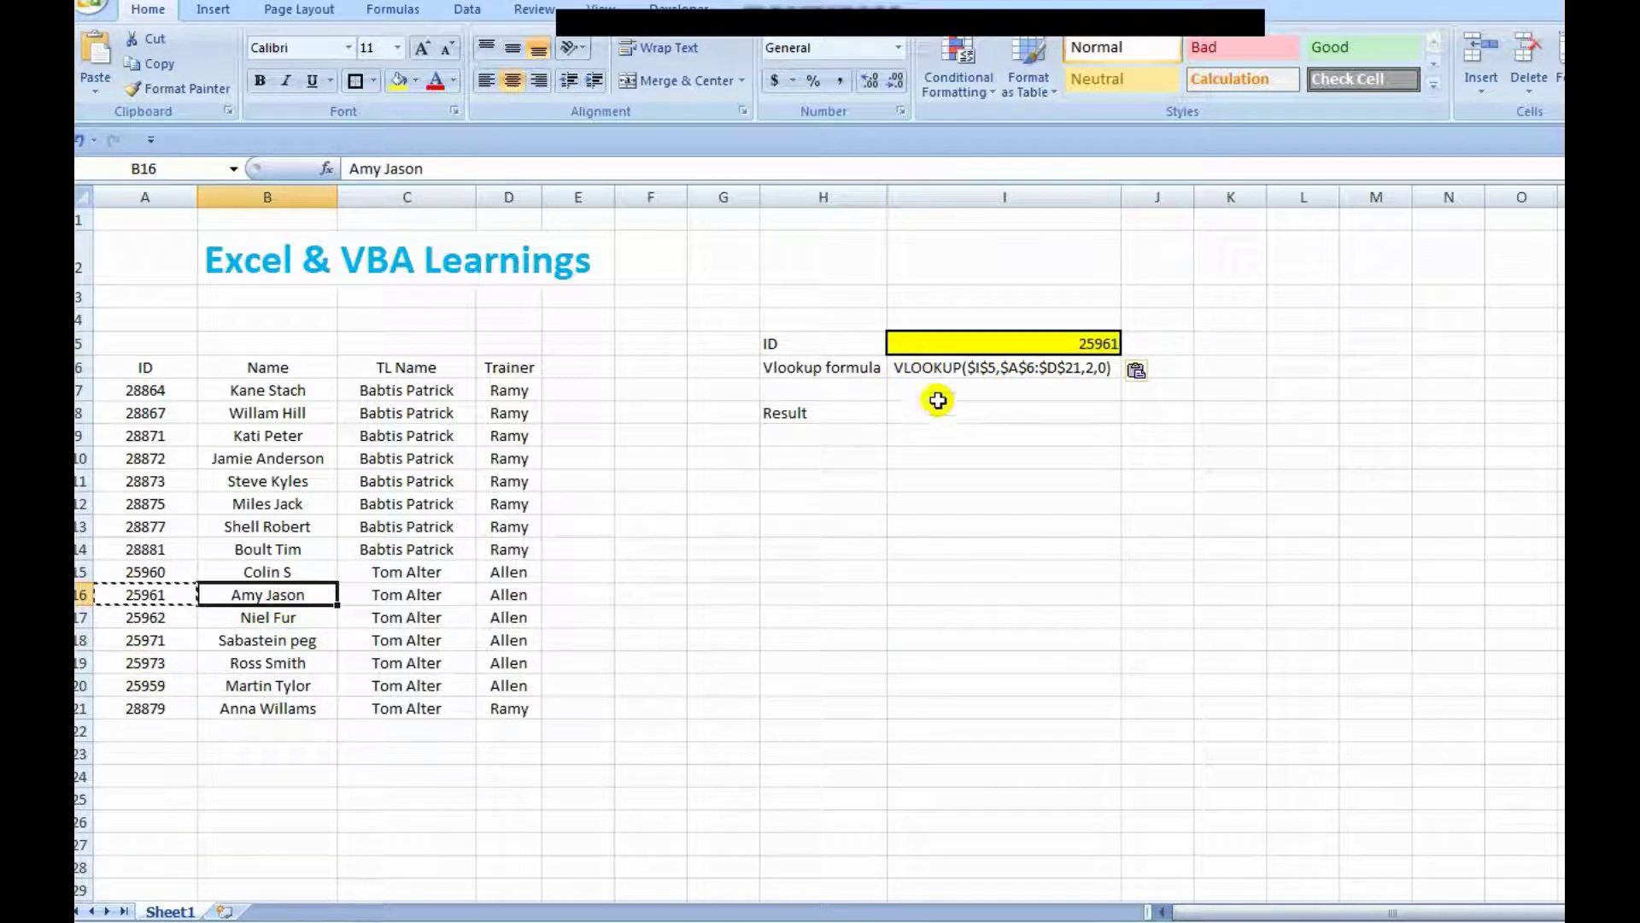
left_click(350, 168)
type("=")
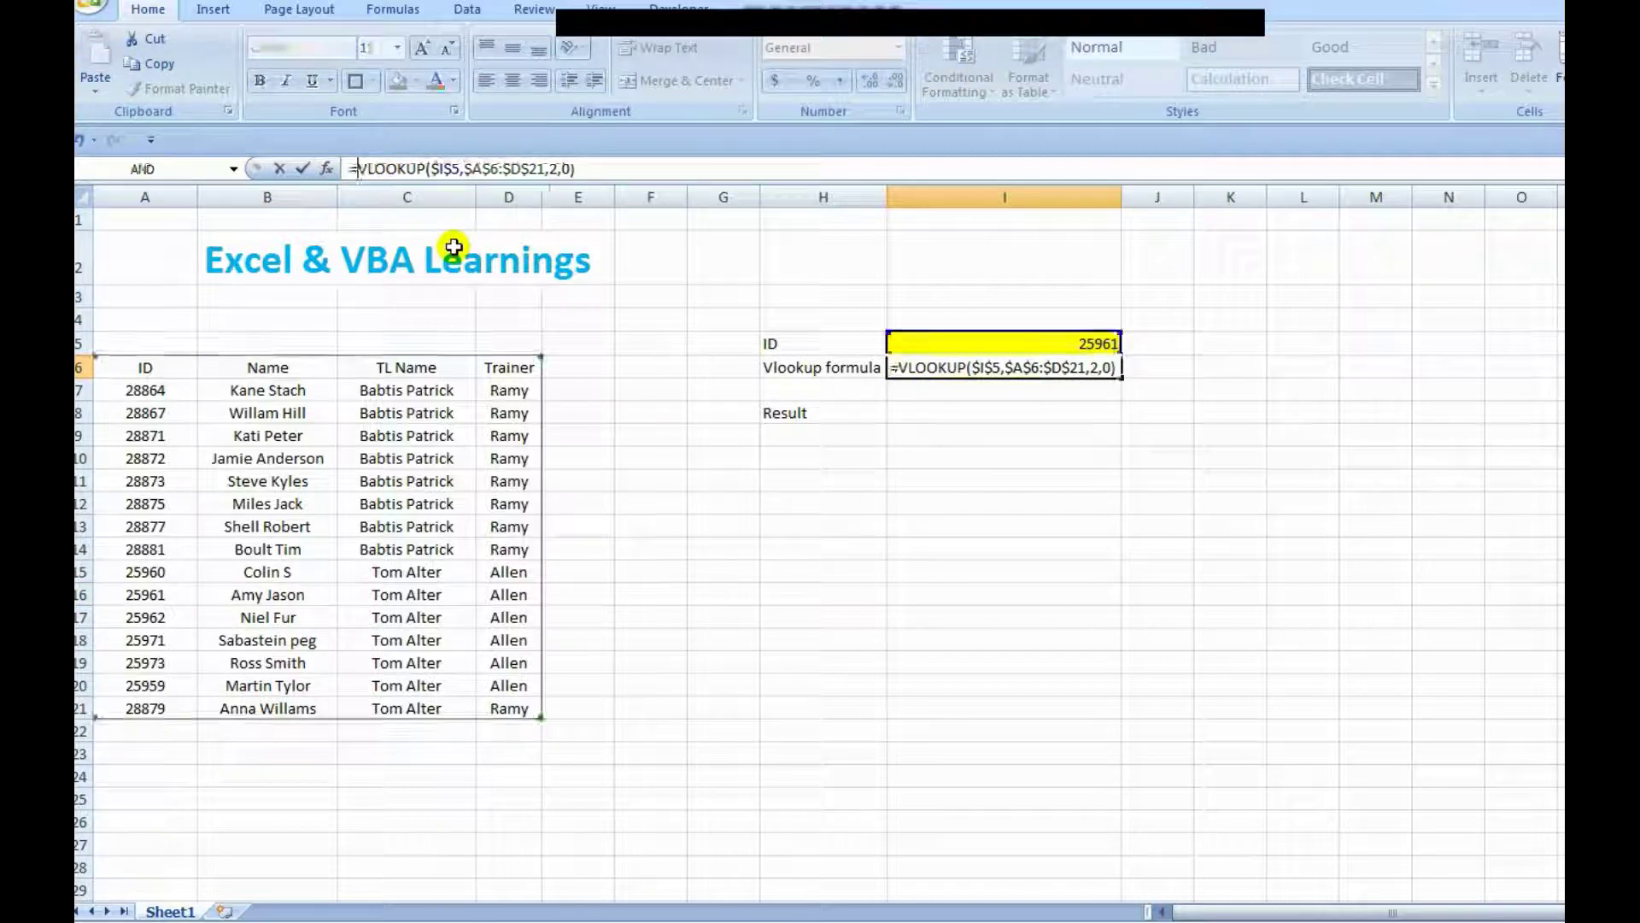
key("Return")
key("Up")
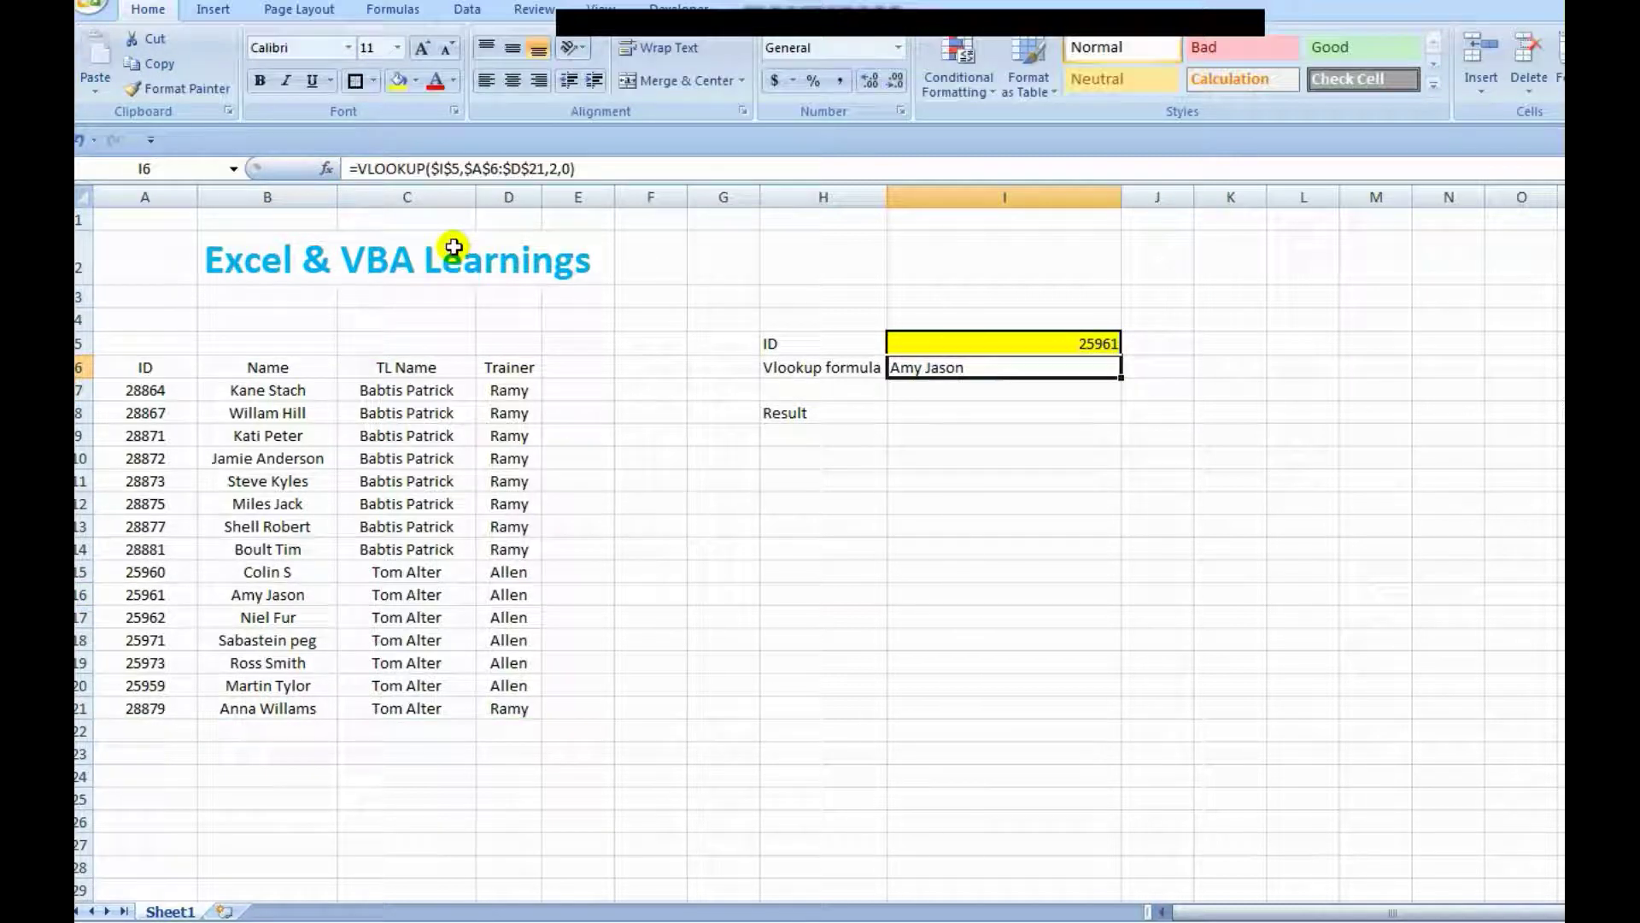
- Center the contents of the formula cell I6 and the yellow ID cell I5
left_click(513, 80)
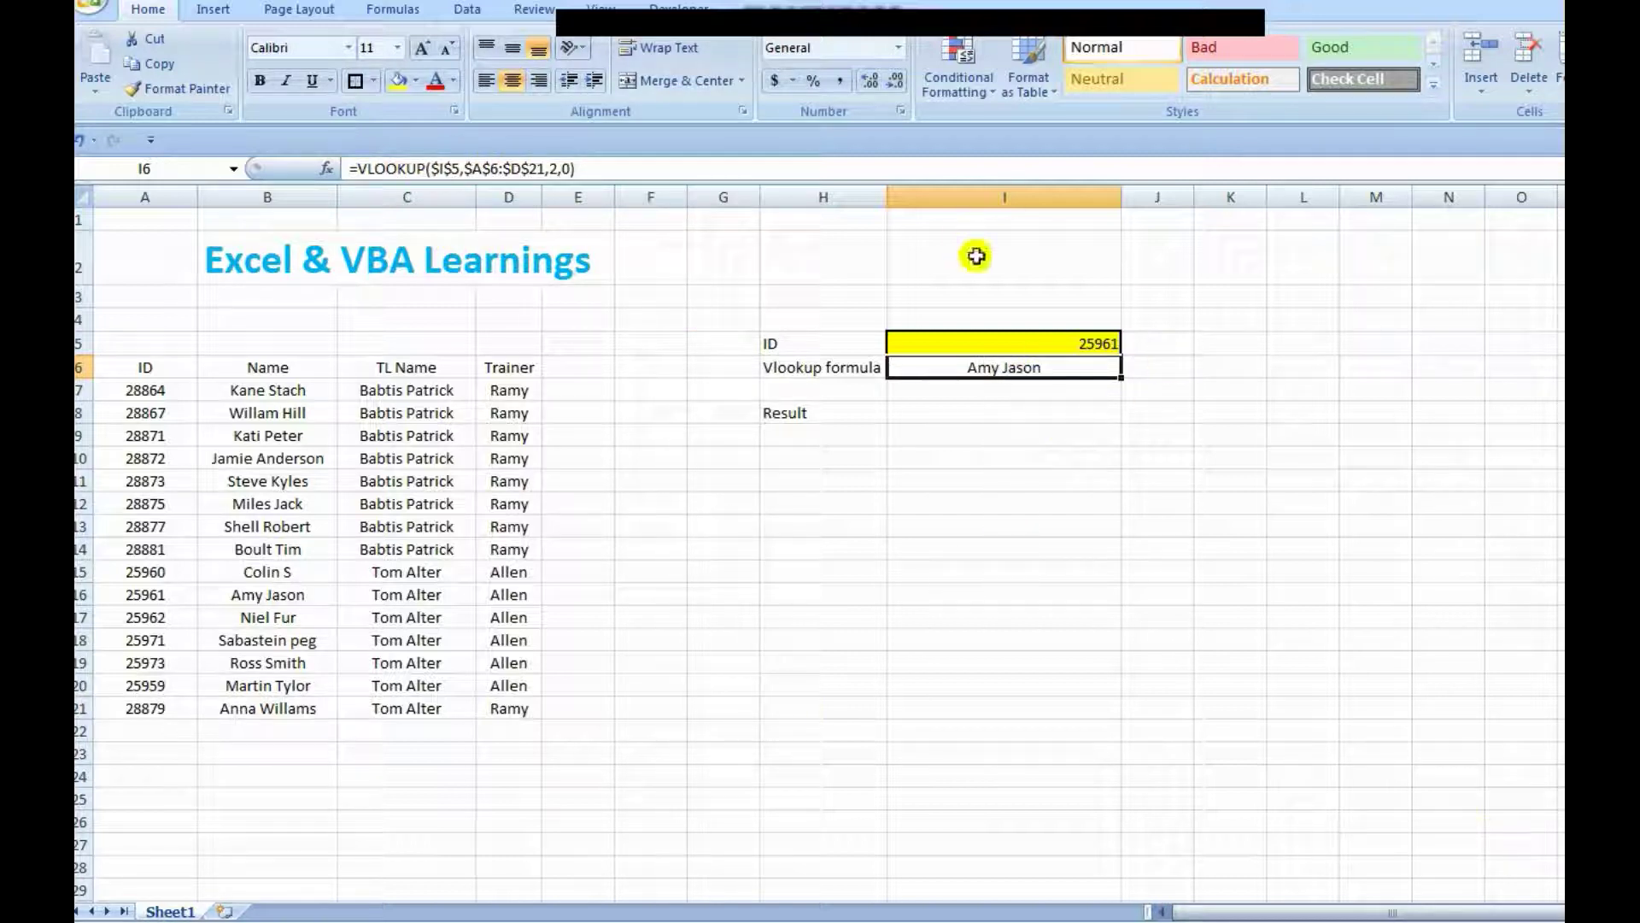
left_click(1019, 343)
left_click(512, 81)
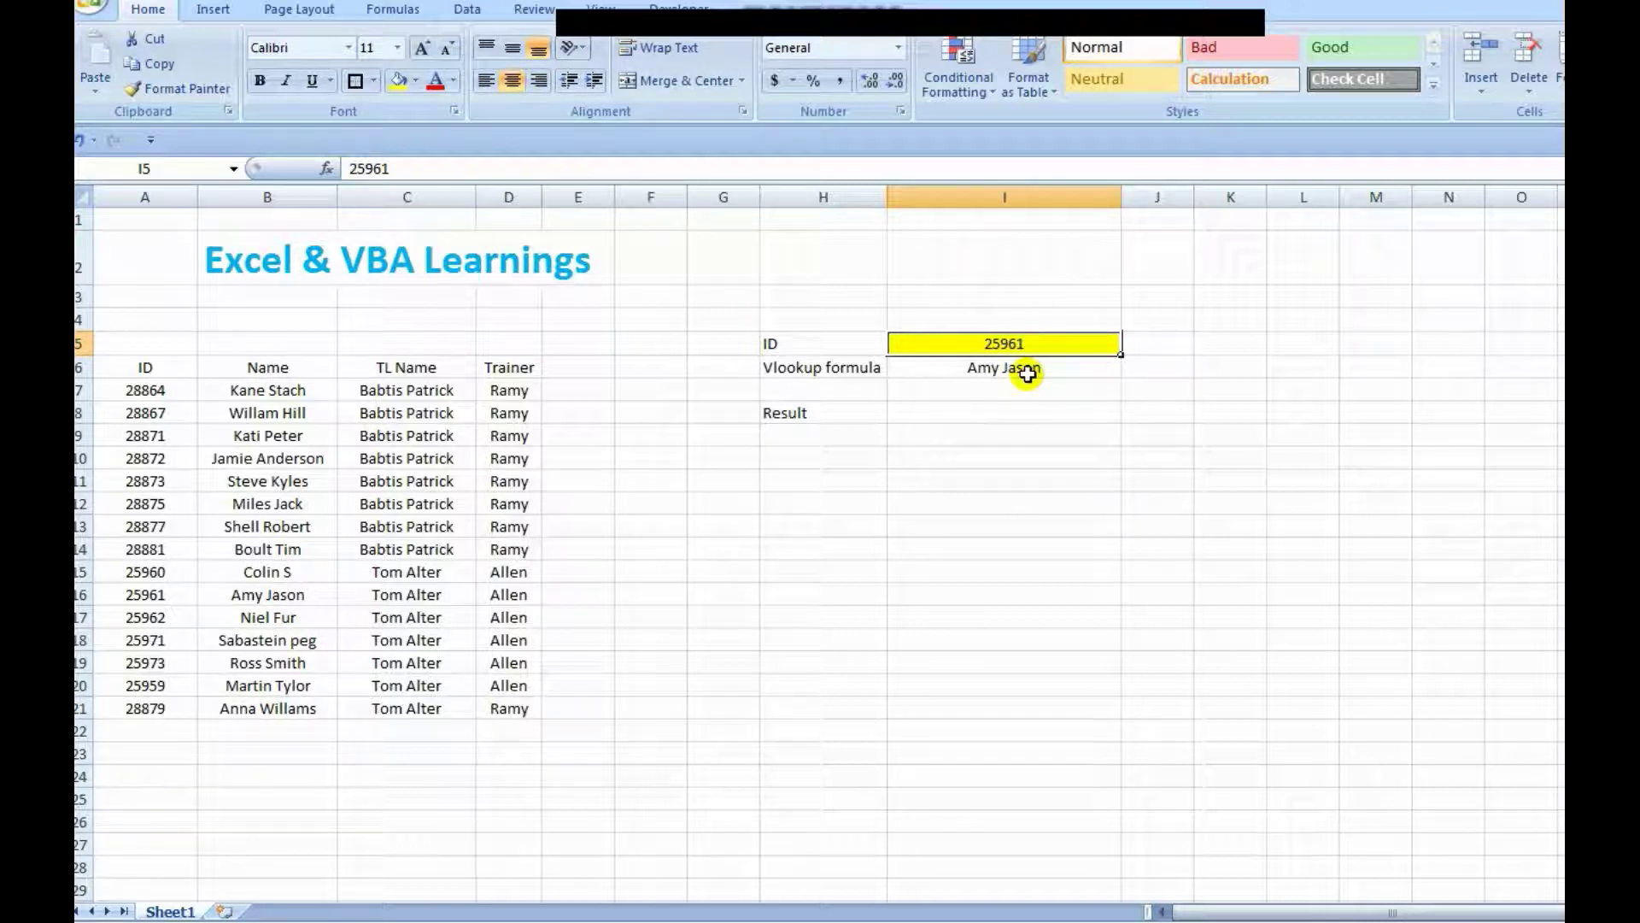
- Change the ID in I5 to the one in A15 and compare the formula's name with row 15
left_click(1037, 366)
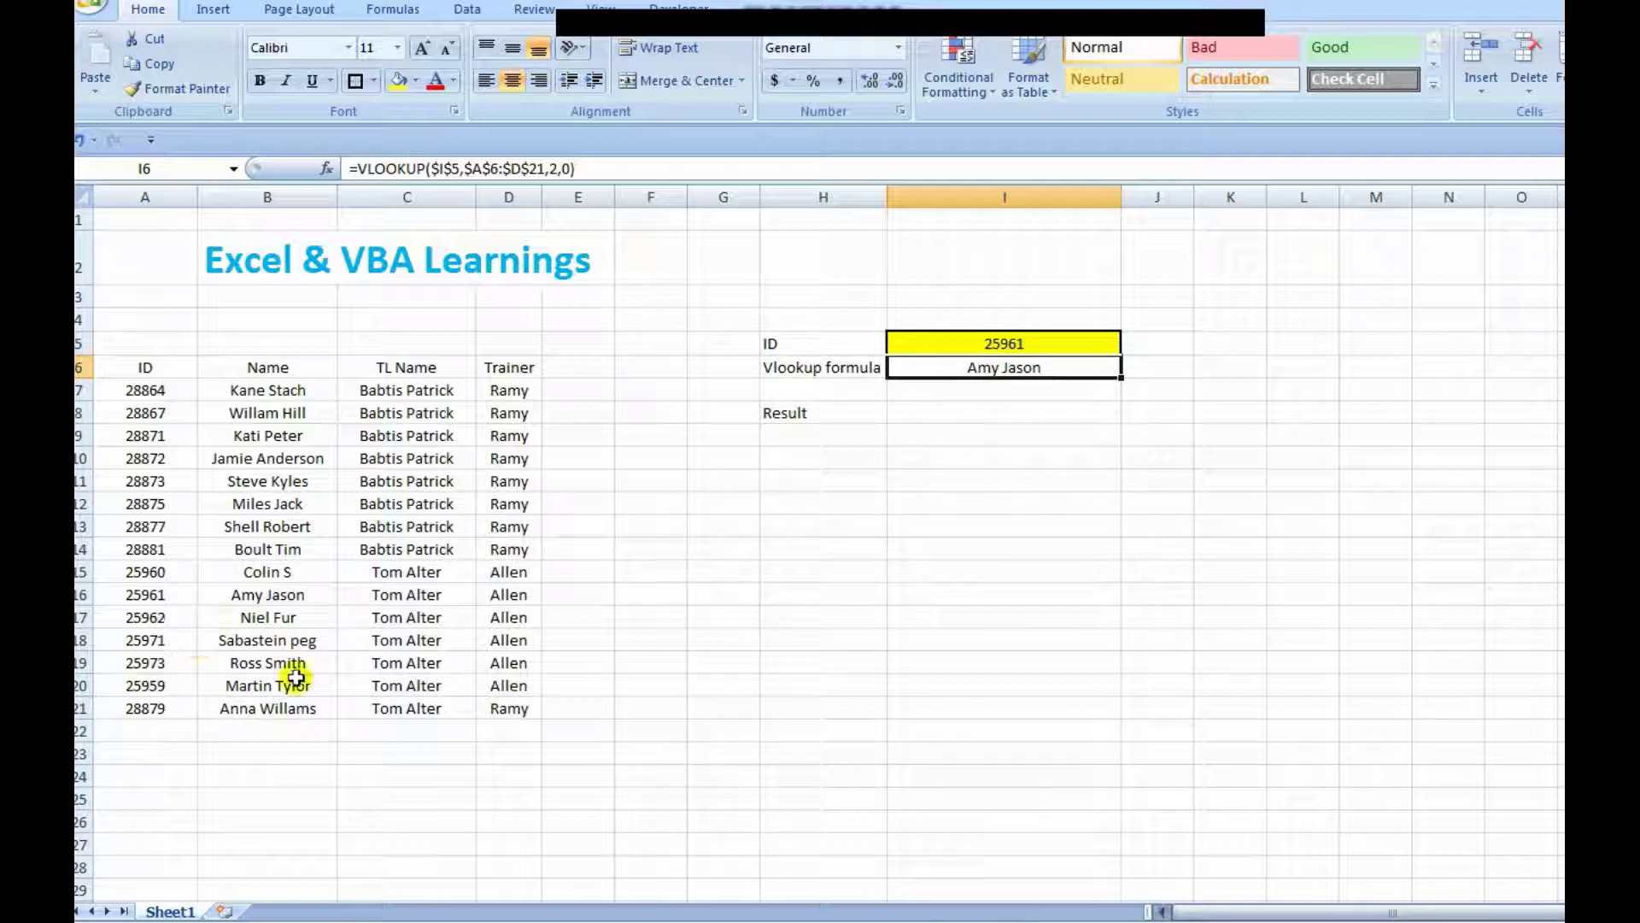
left_click(168, 572)
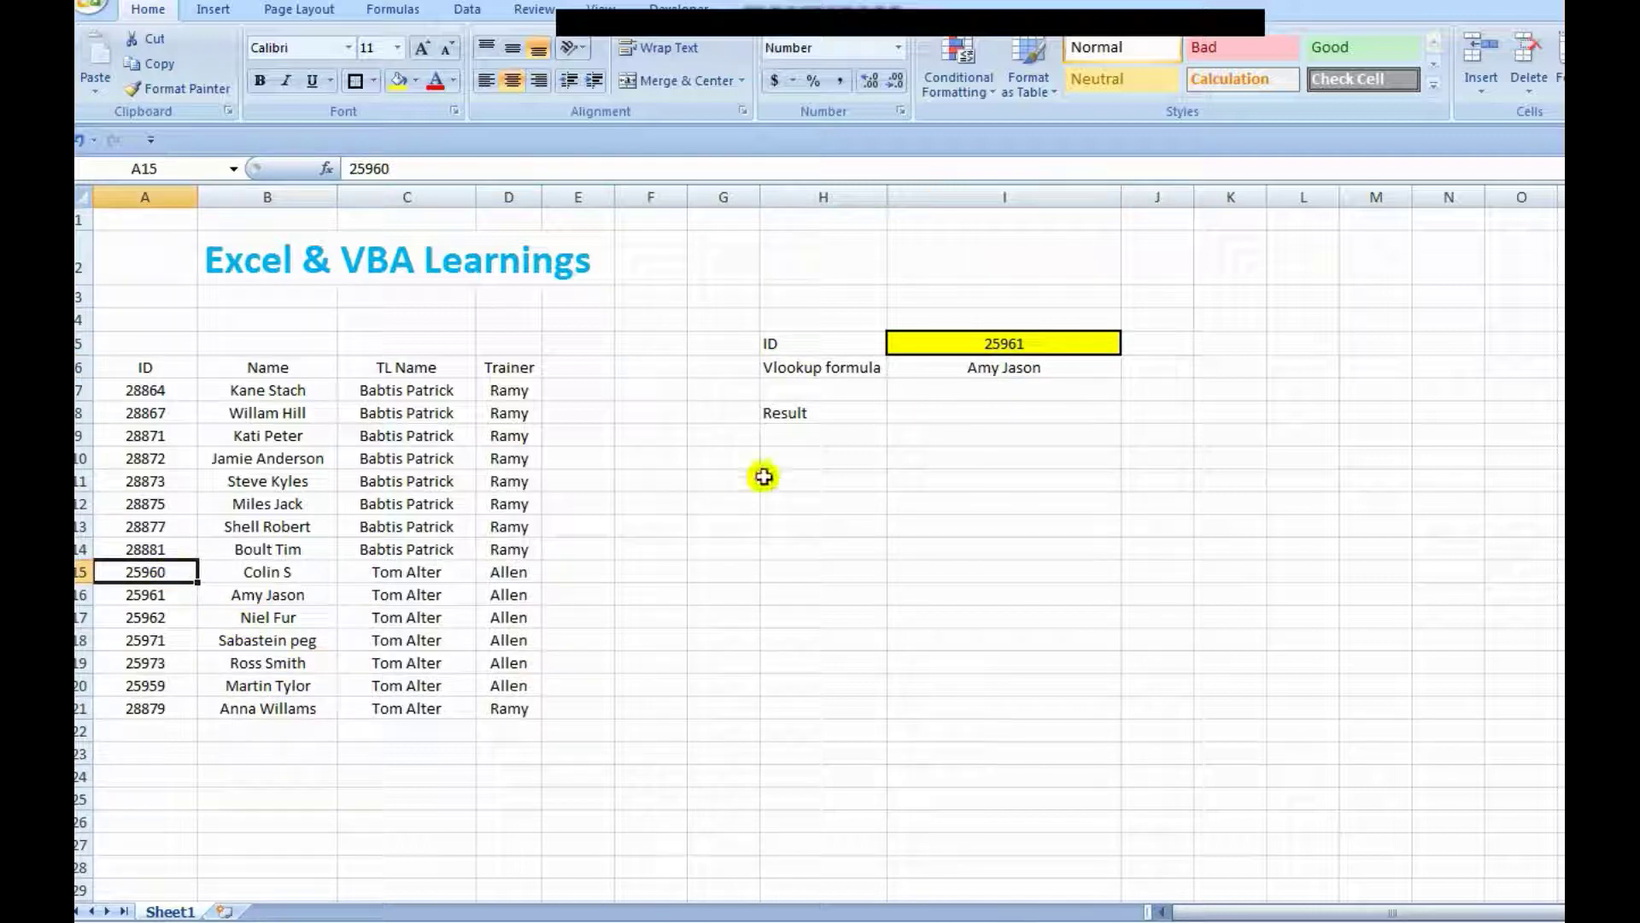
double_click(1044, 343)
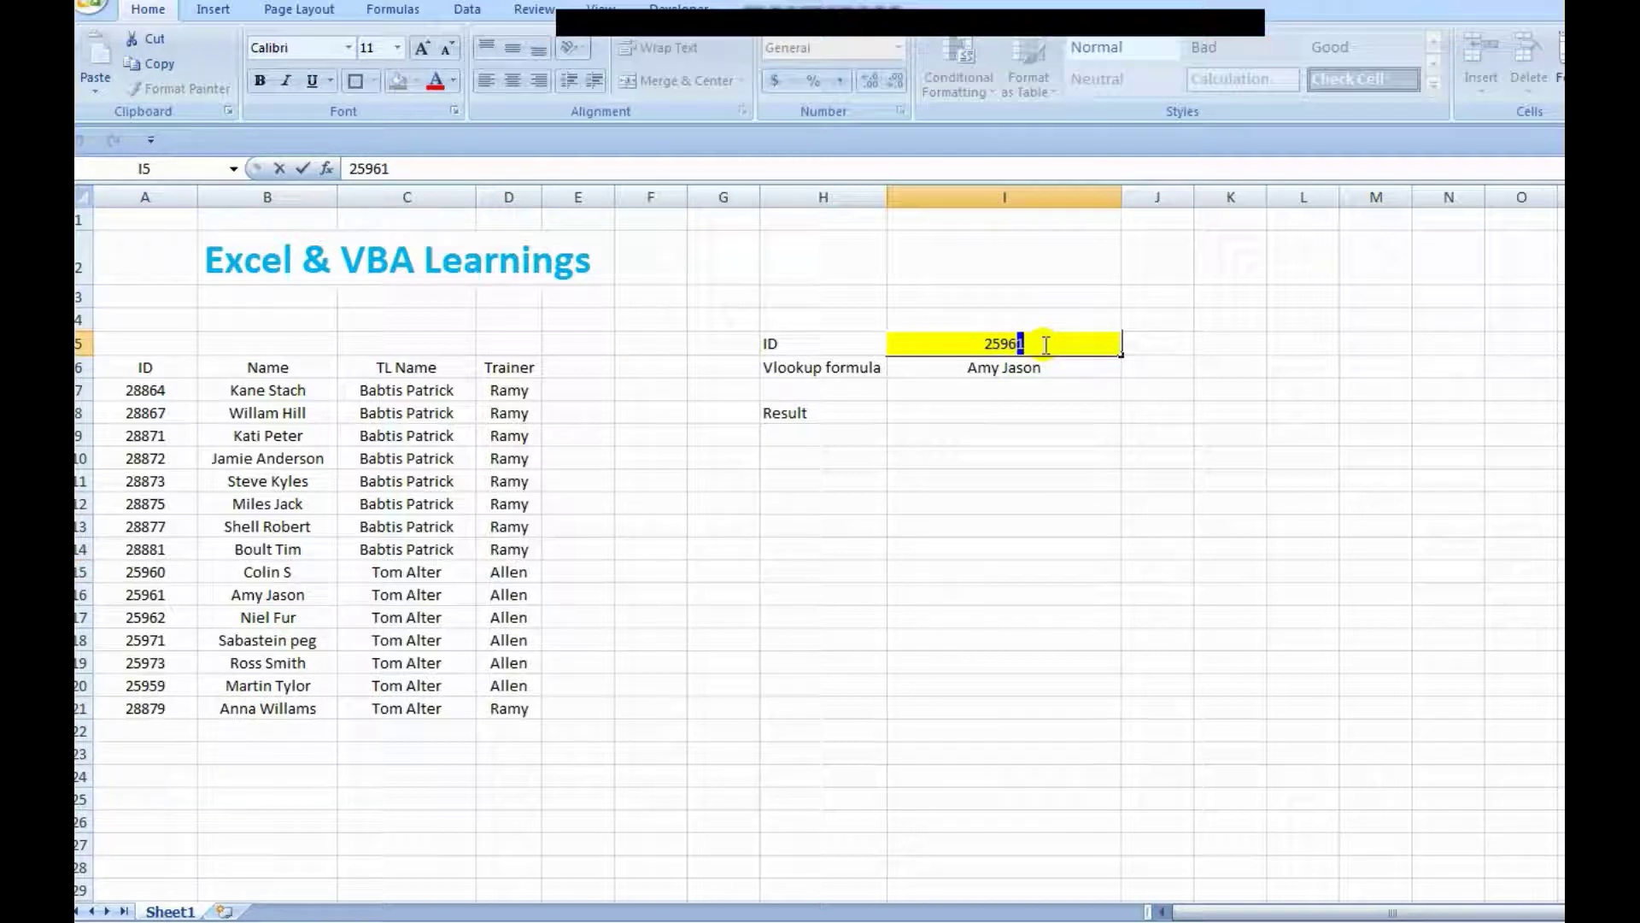
key("Return")
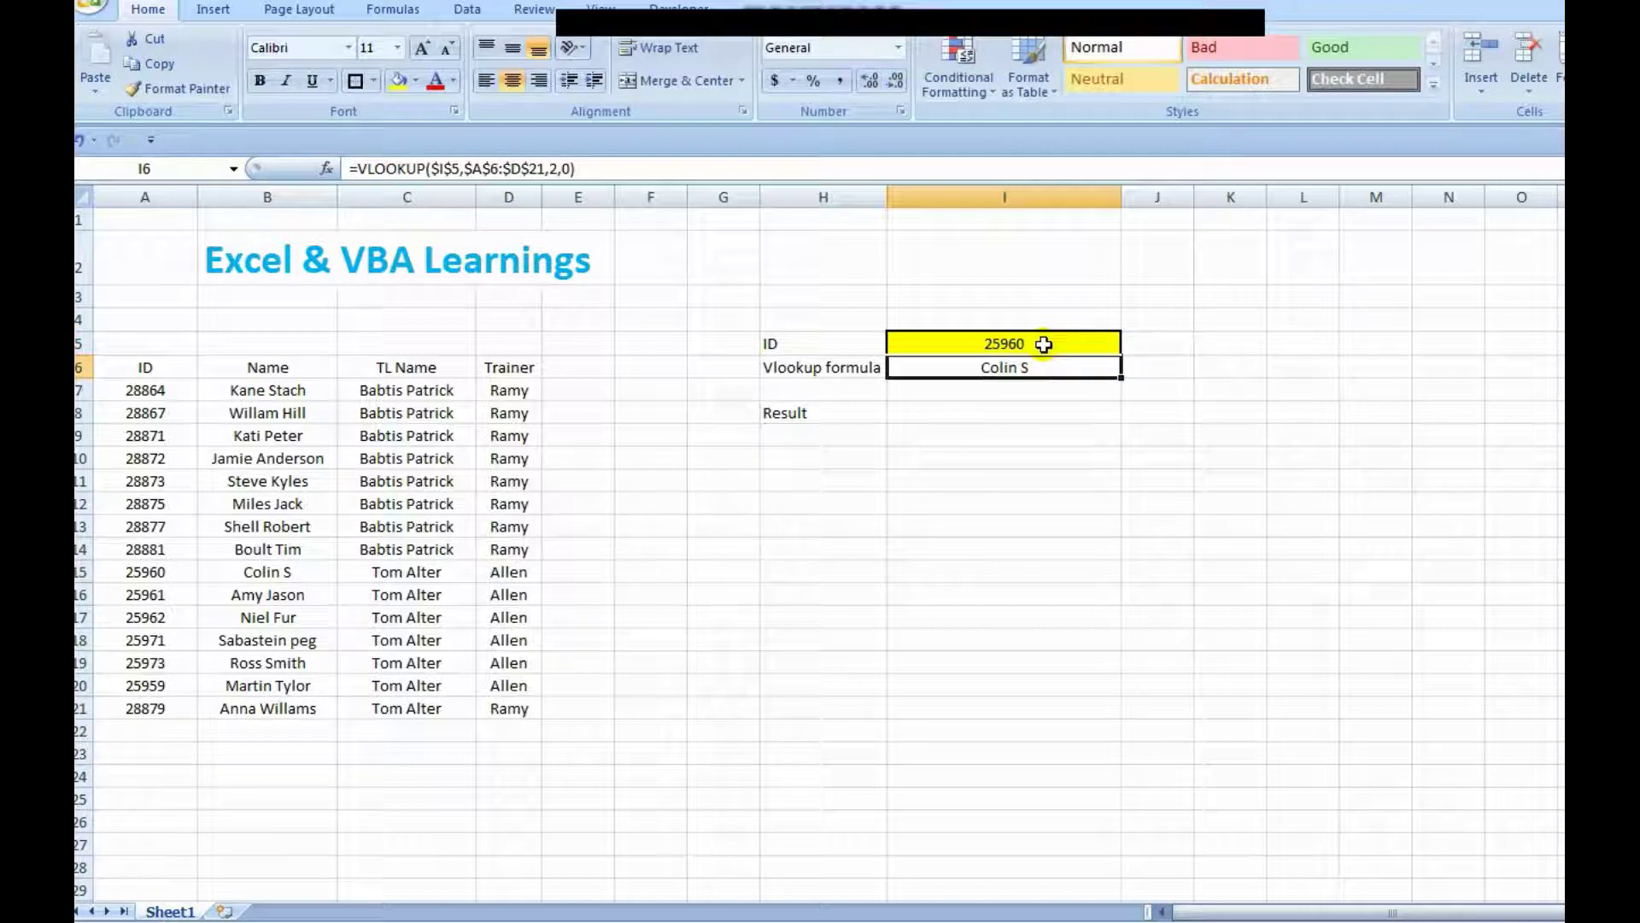
left_click_drag(170, 571, 255, 570)
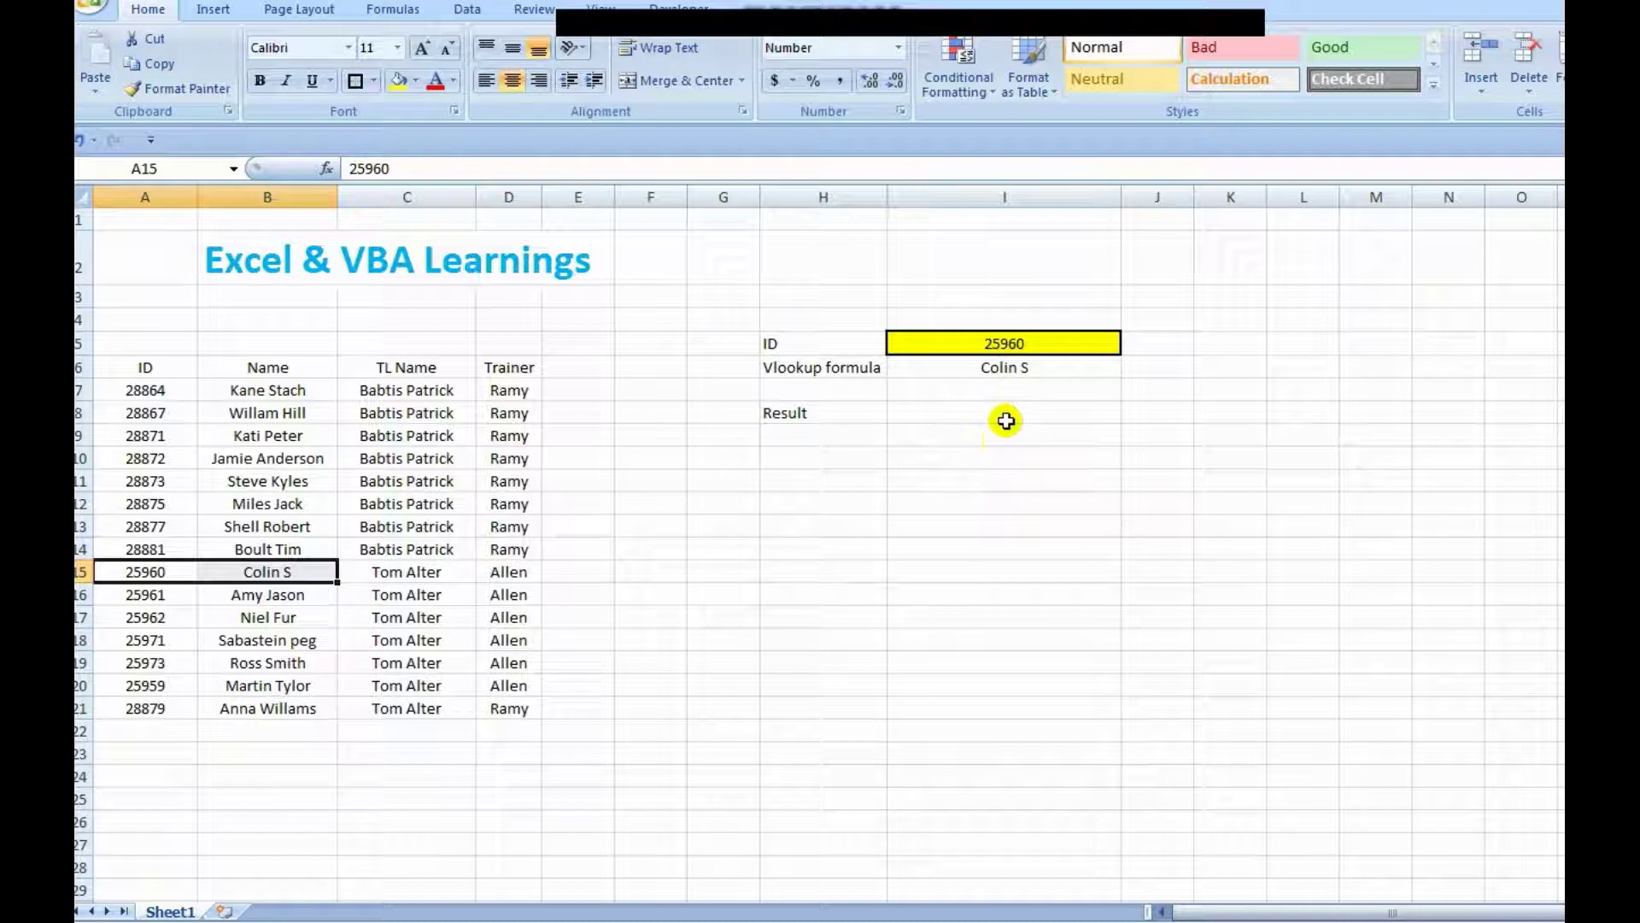
left_click(1023, 371)
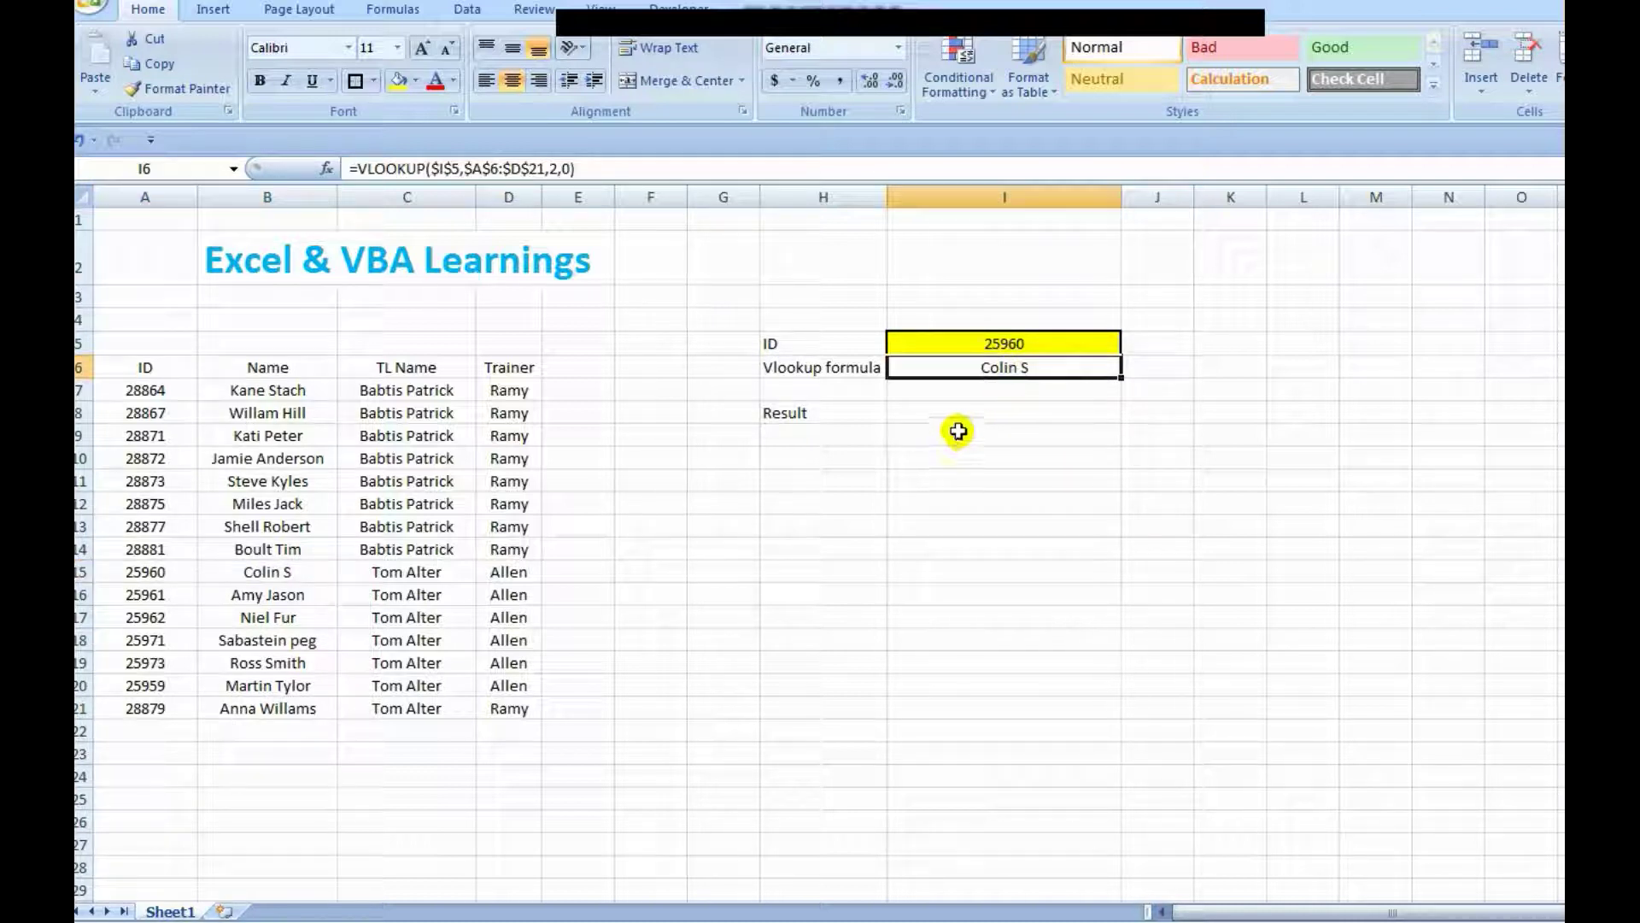
- Copy the ID from A21, paste only its value into I5, and compare the formula's name with B21
left_click(1018, 344)
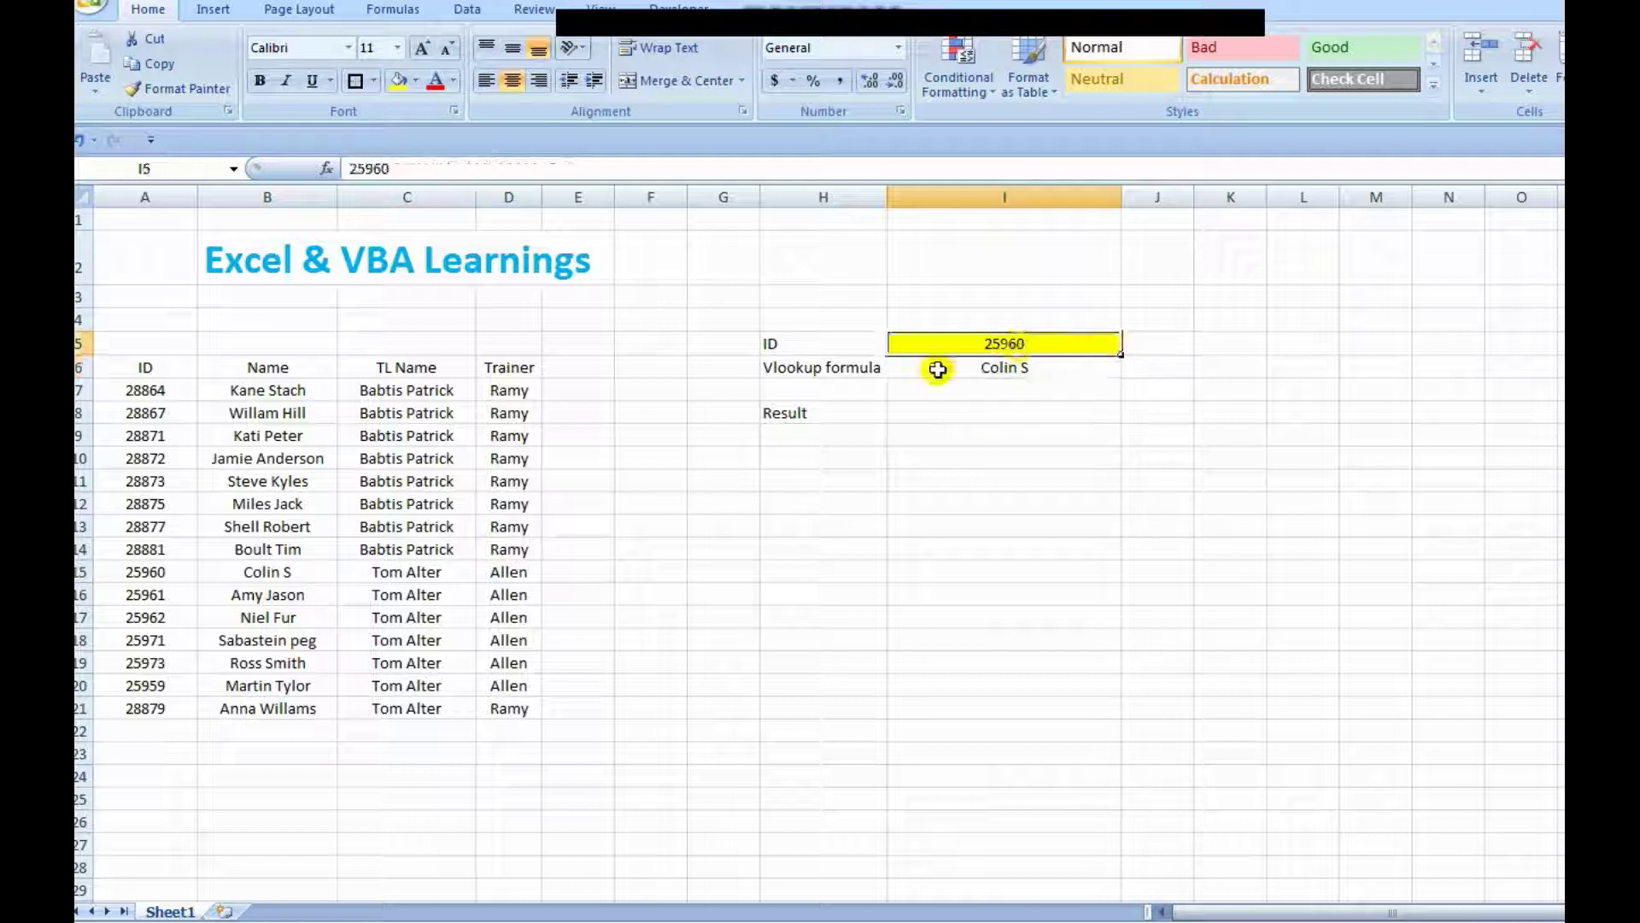
left_click(183, 708)
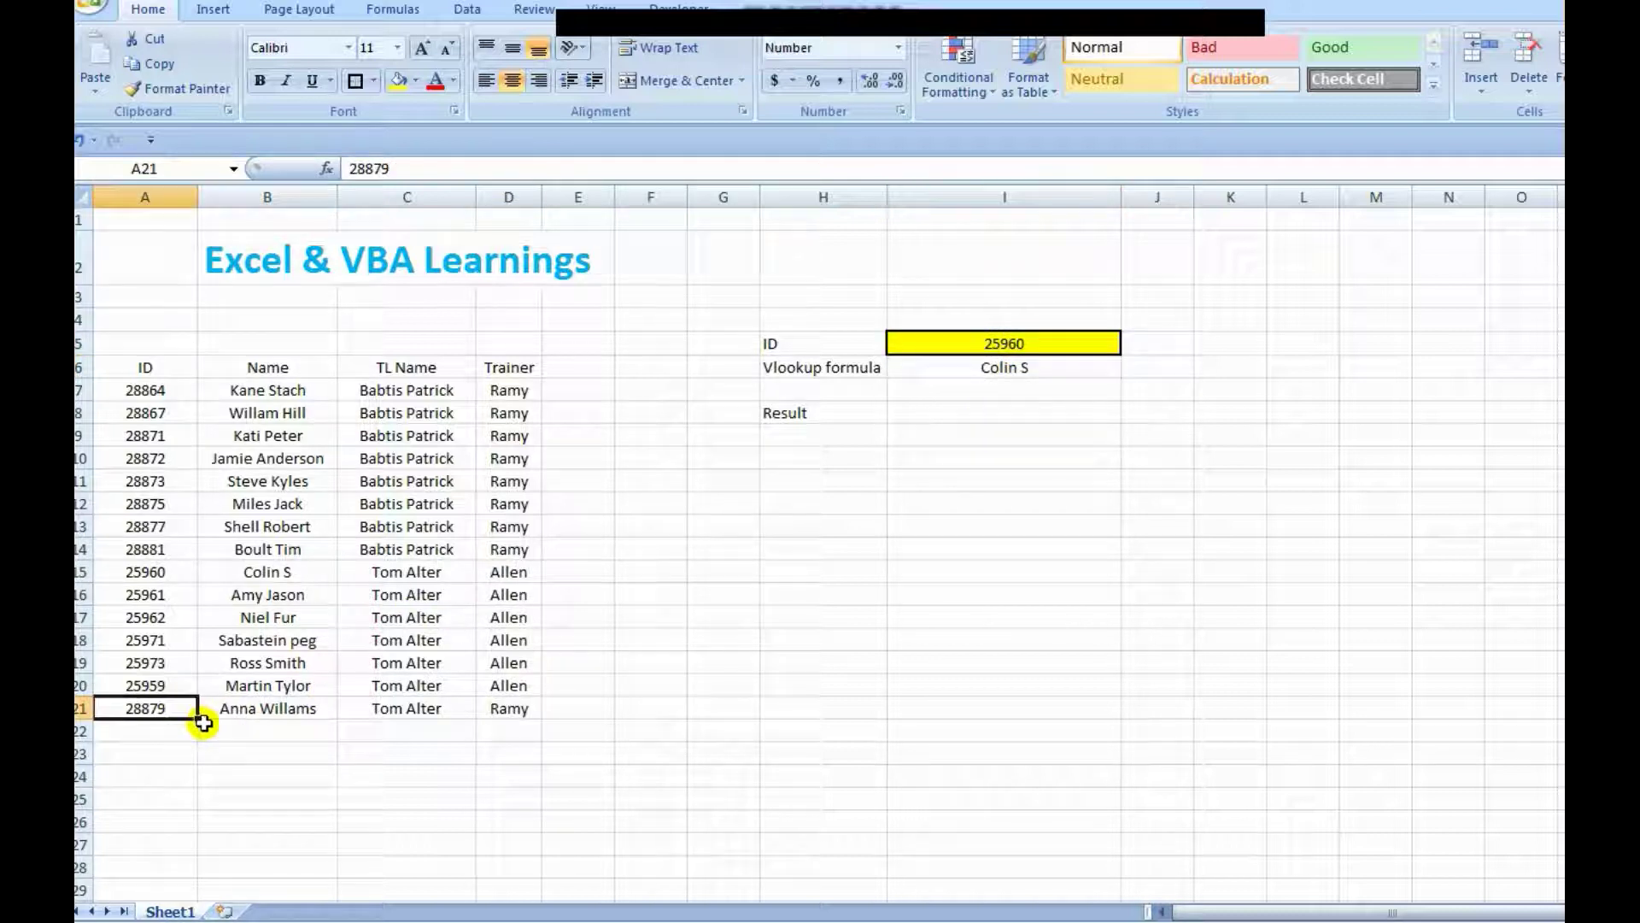
left_click(974, 346)
right_click(983, 344)
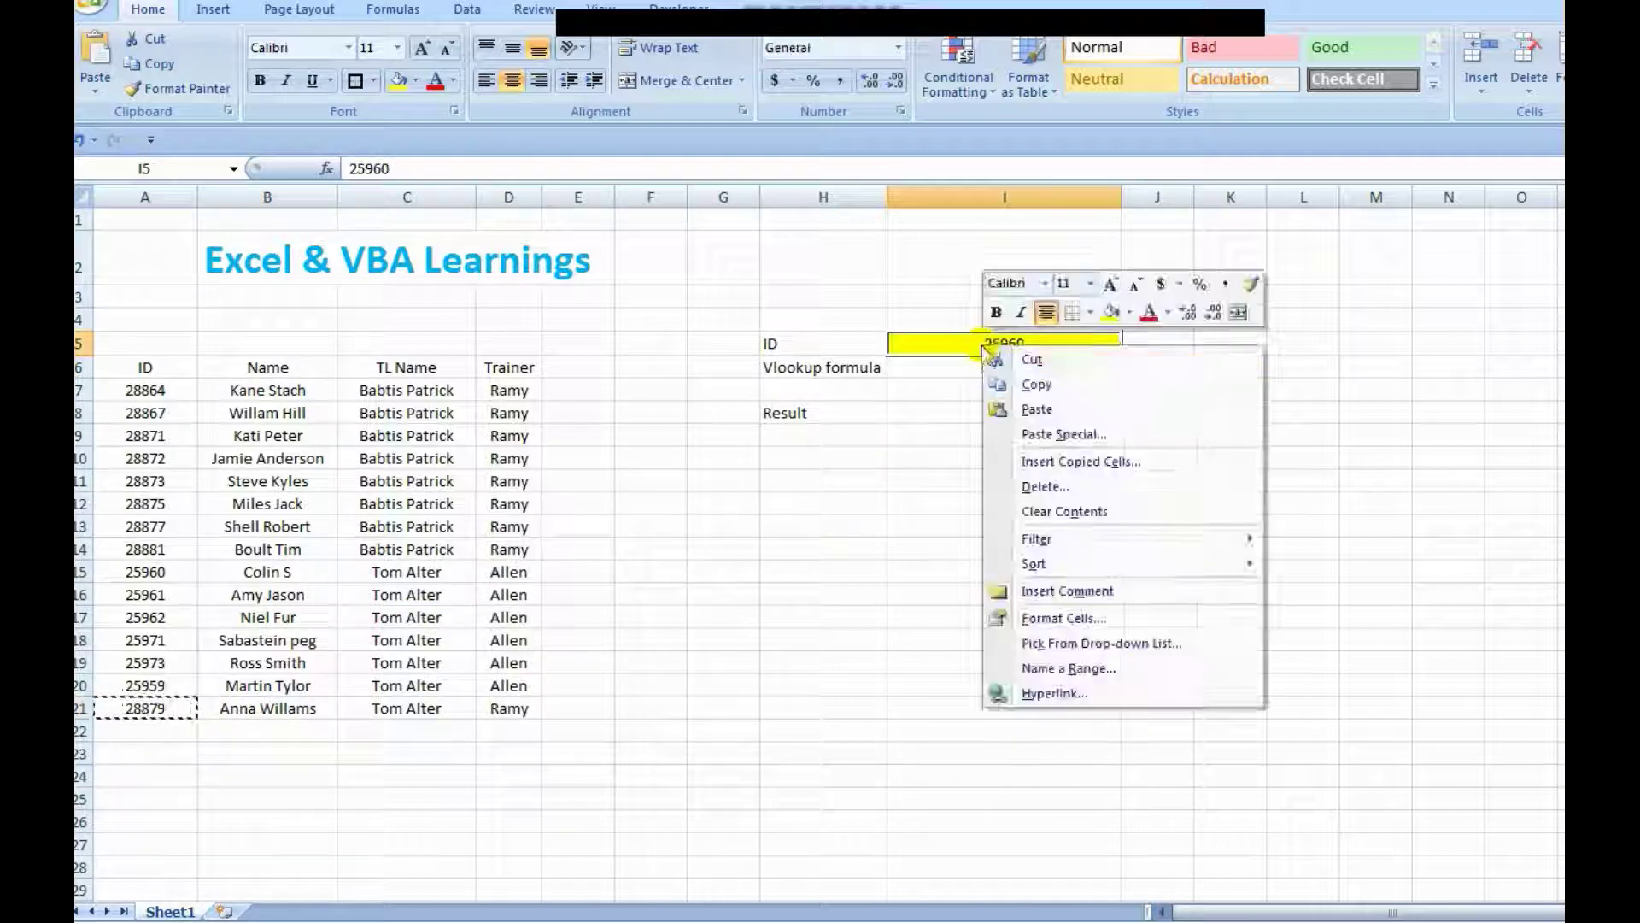
left_click(1063, 434)
left_click(884, 353)
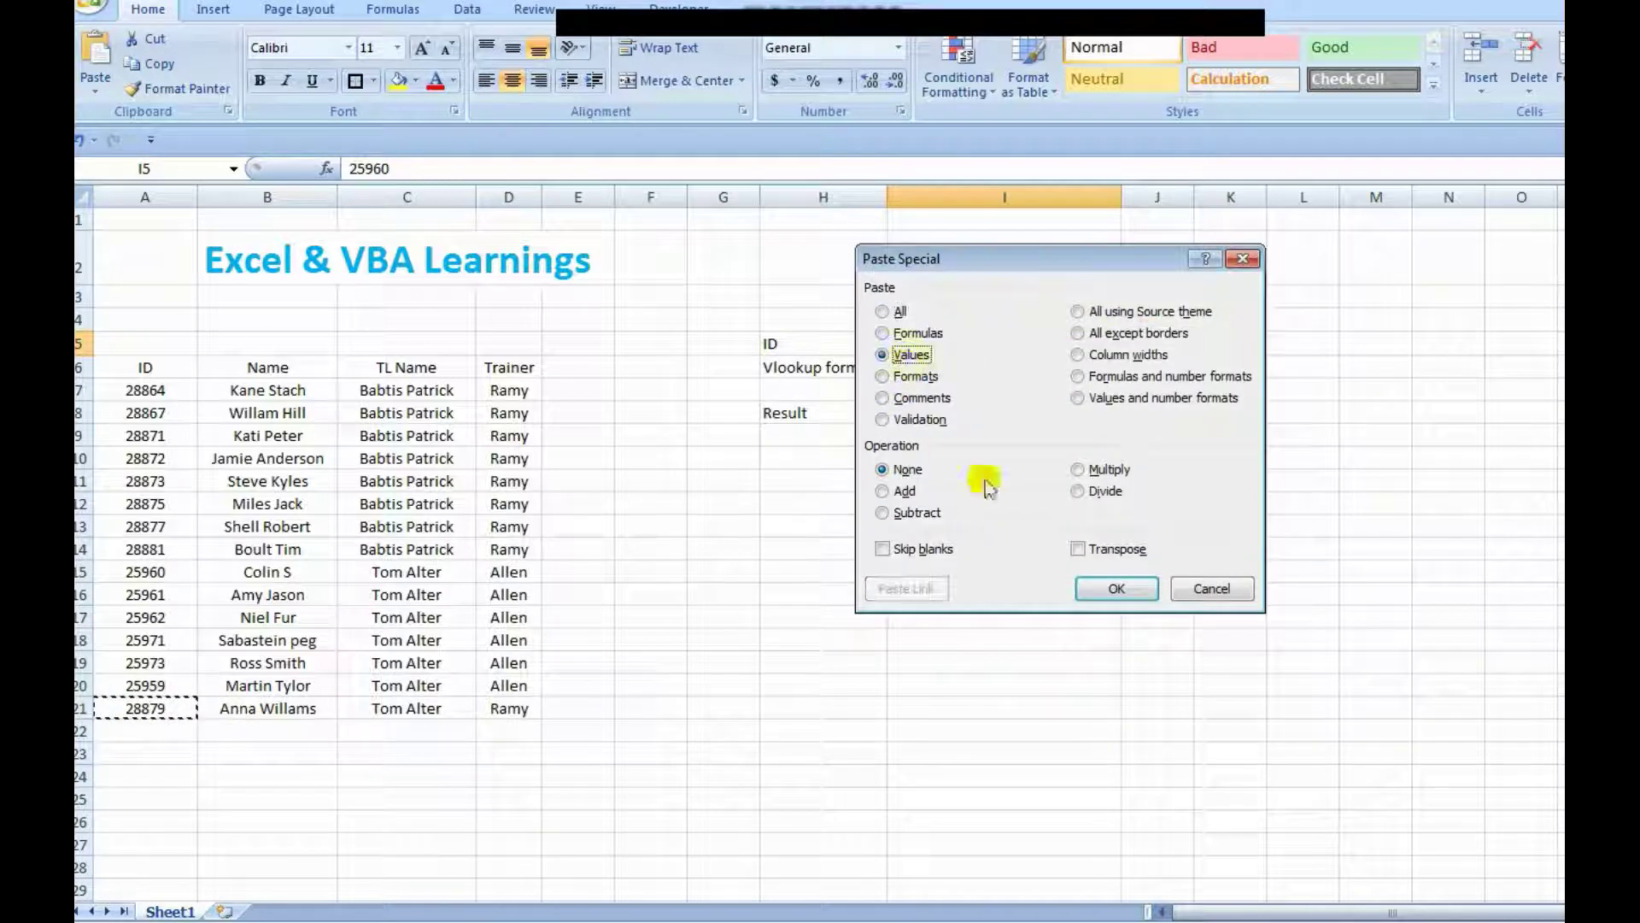
left_click(1115, 588)
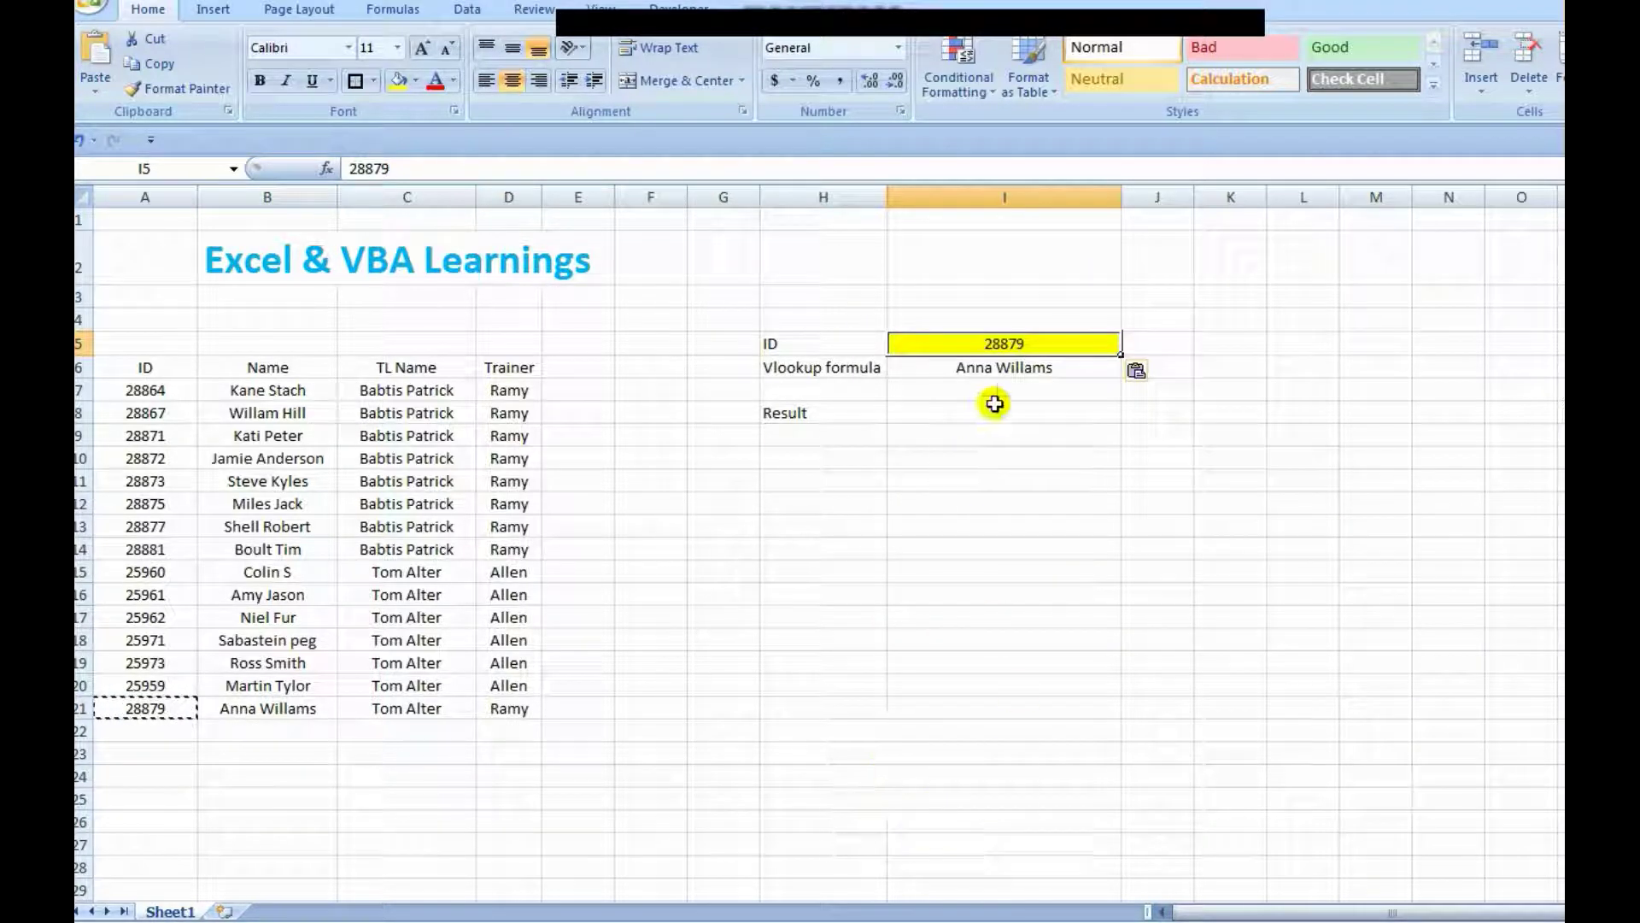
left_click(310, 709)
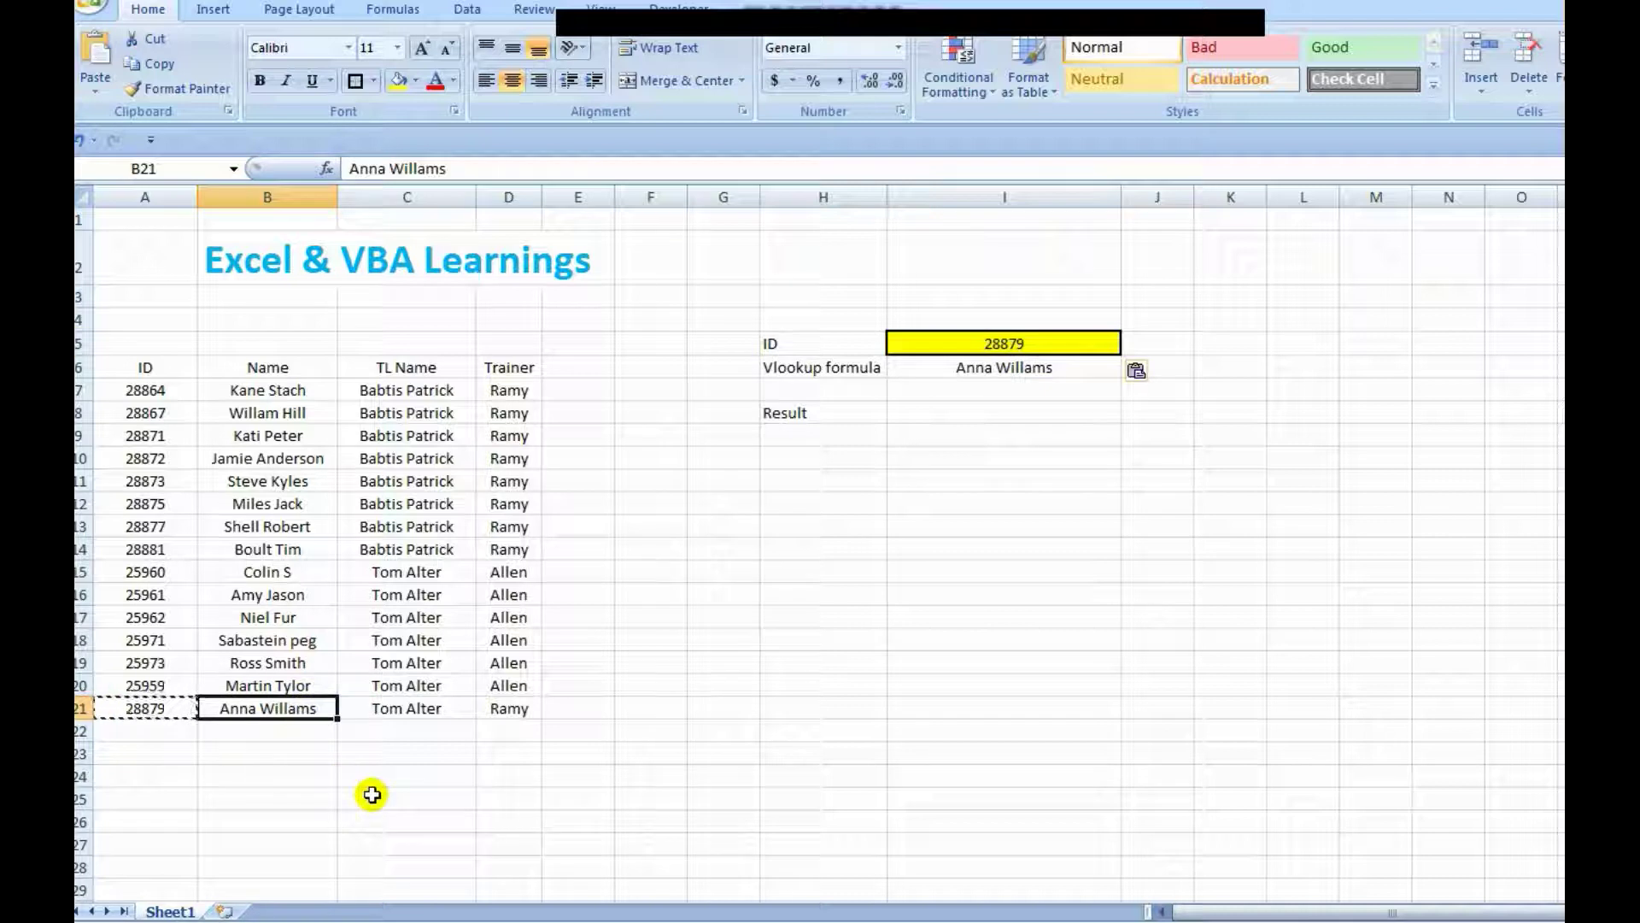
left_click(1066, 369)
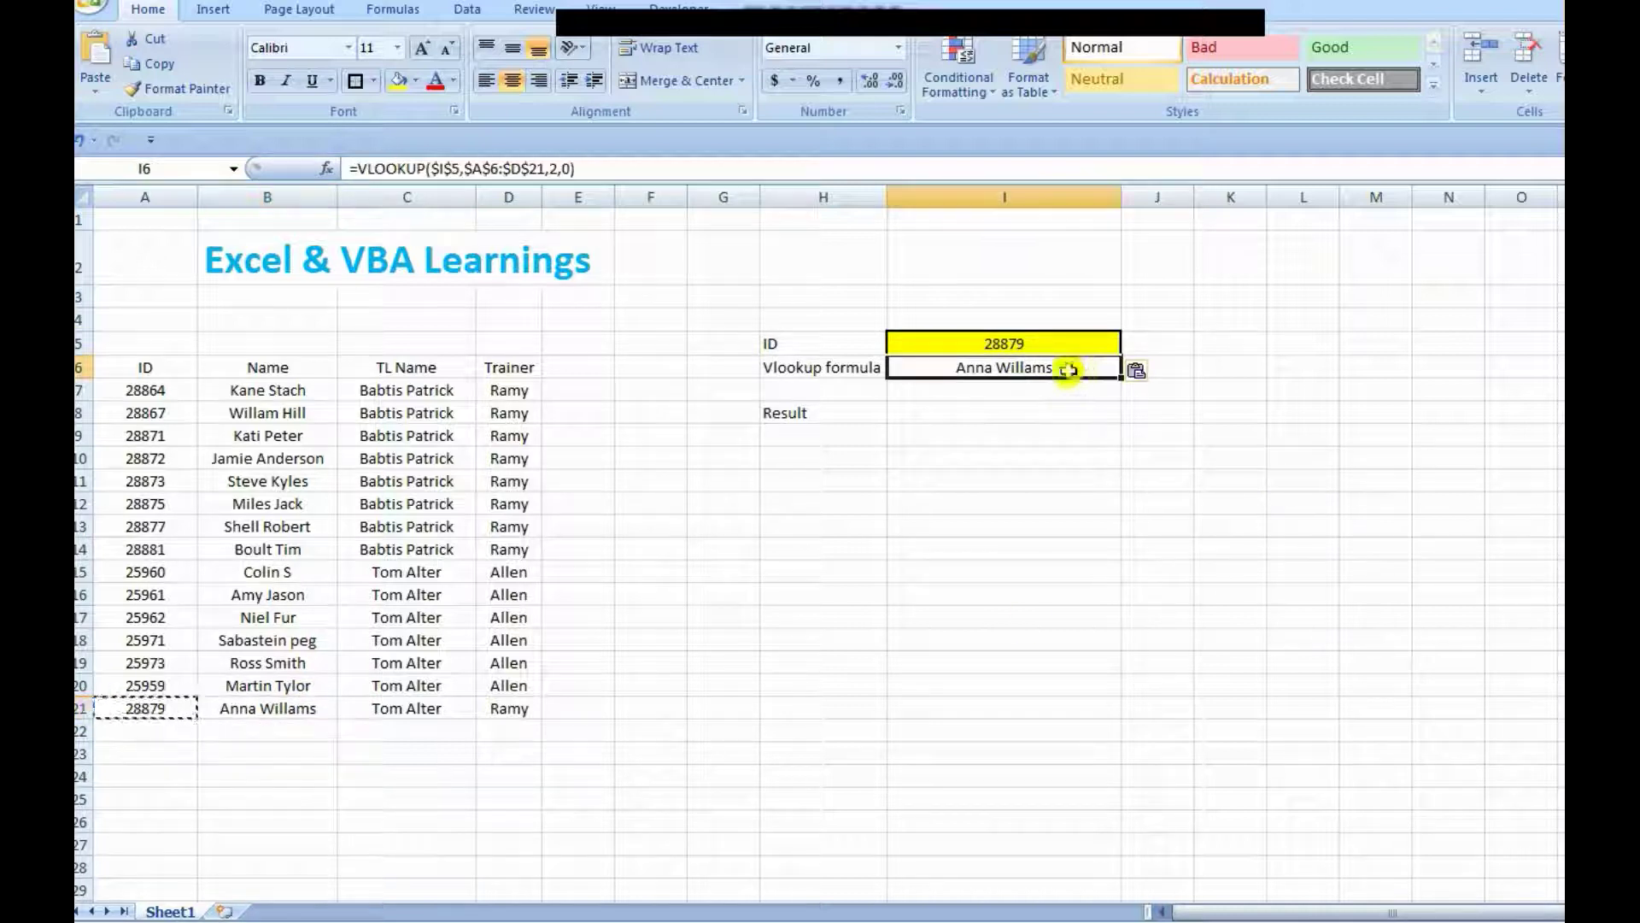
- Clear the Result label from cell H8
left_click(944, 416)
left_click(780, 411)
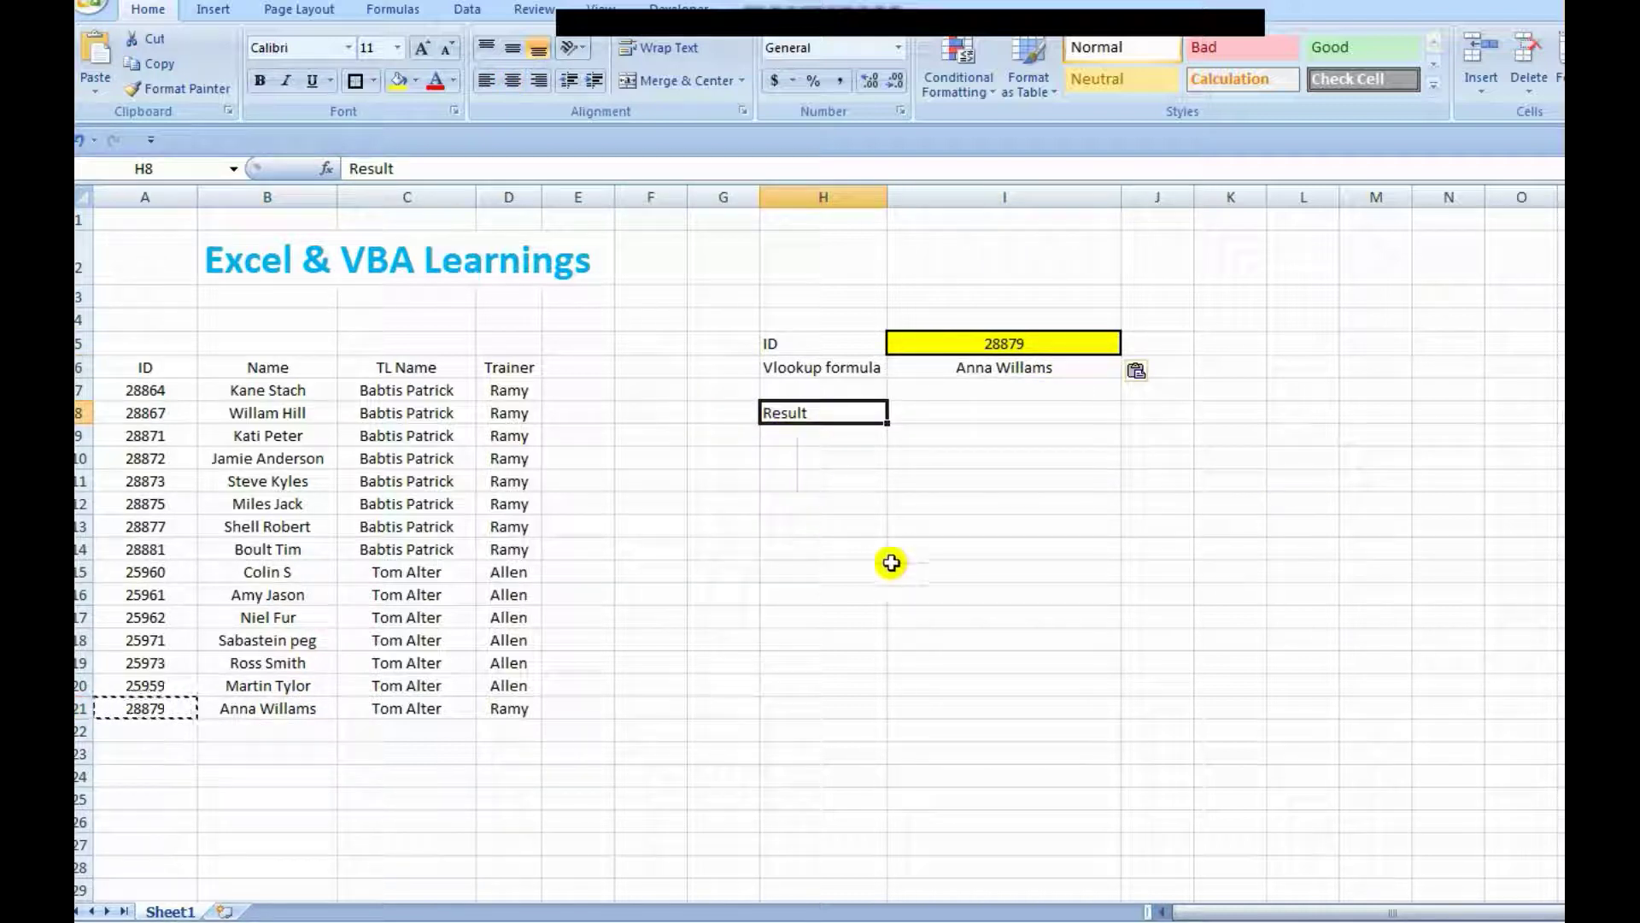
key("Delete")
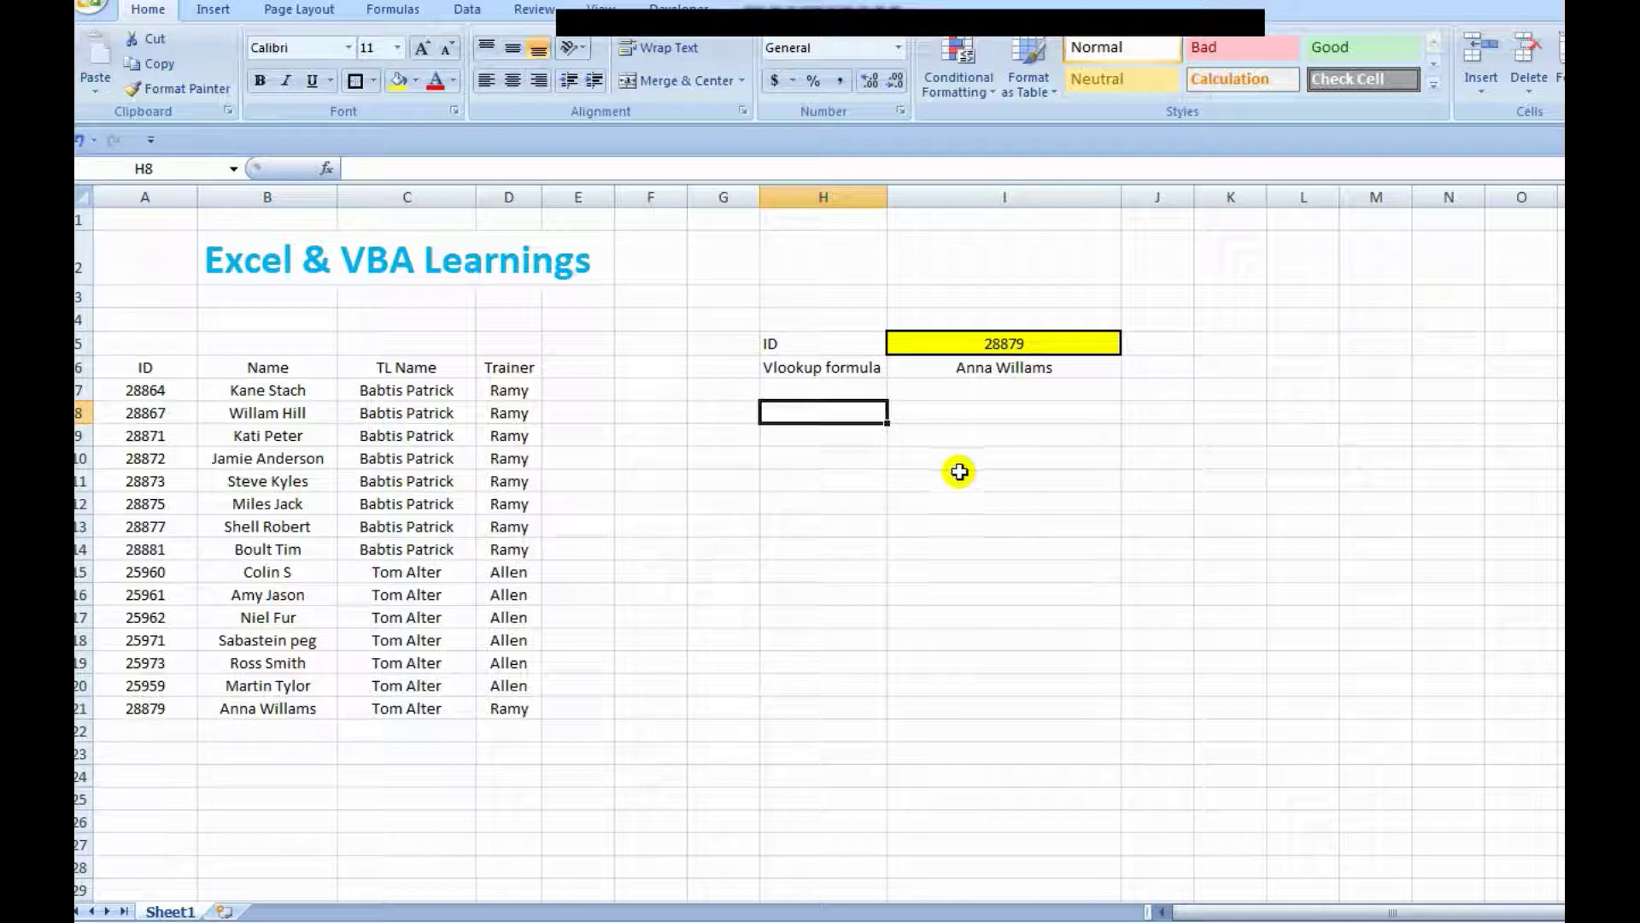
- Look over the ID and formula cells H5:I6, and select the empty cell F7 beside the table
left_click_drag(871, 343, 970, 369)
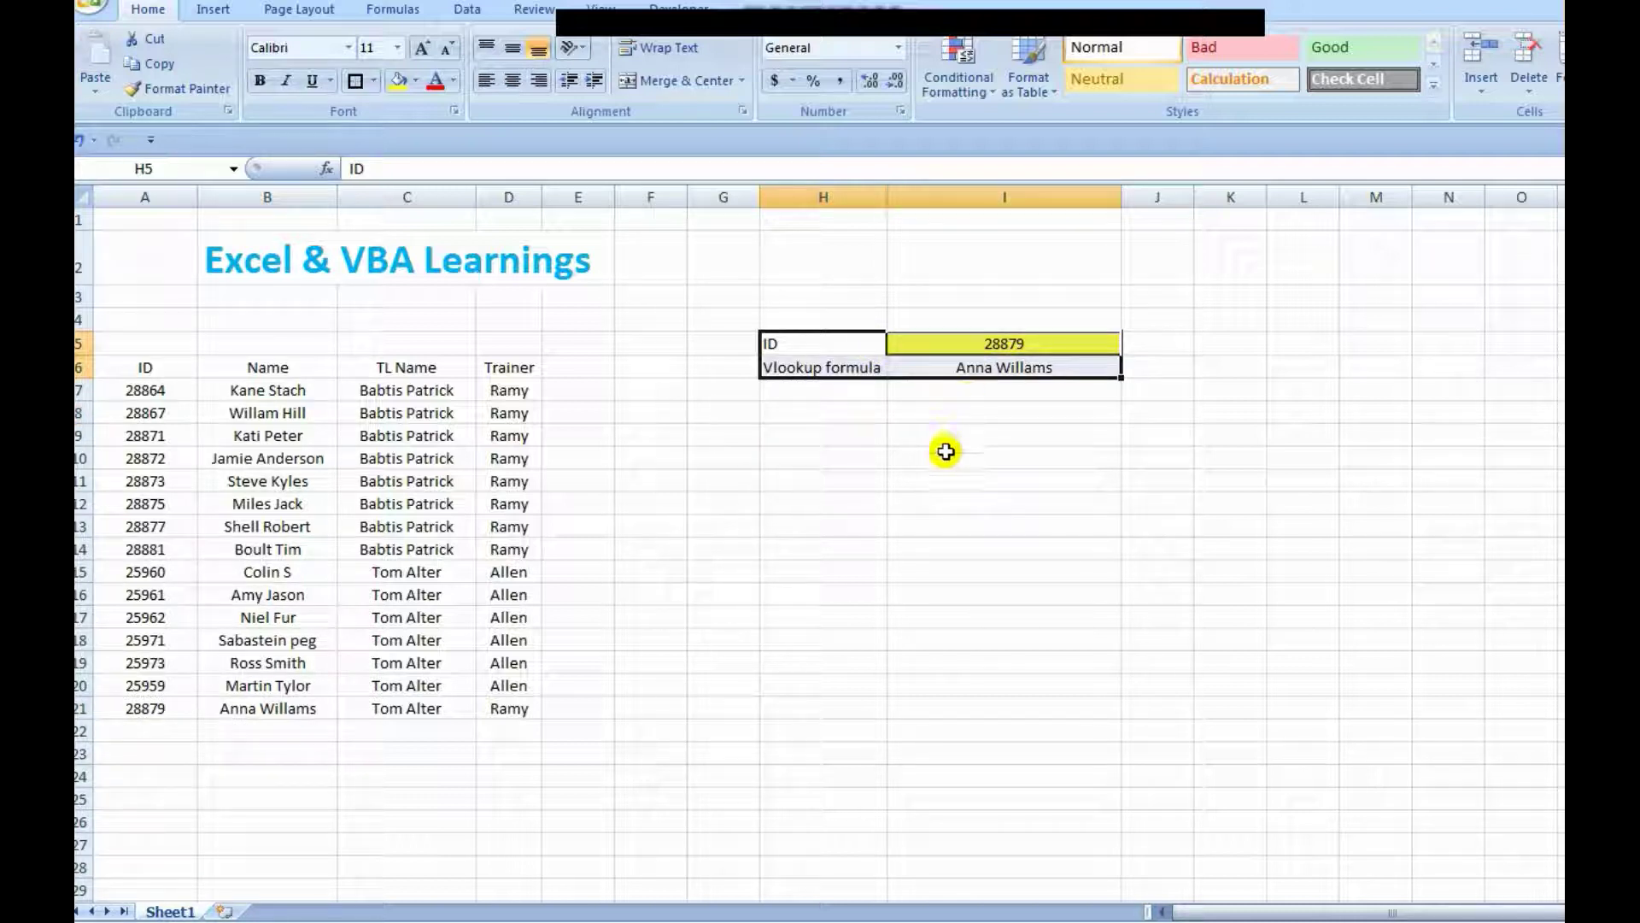
left_click(1036, 342)
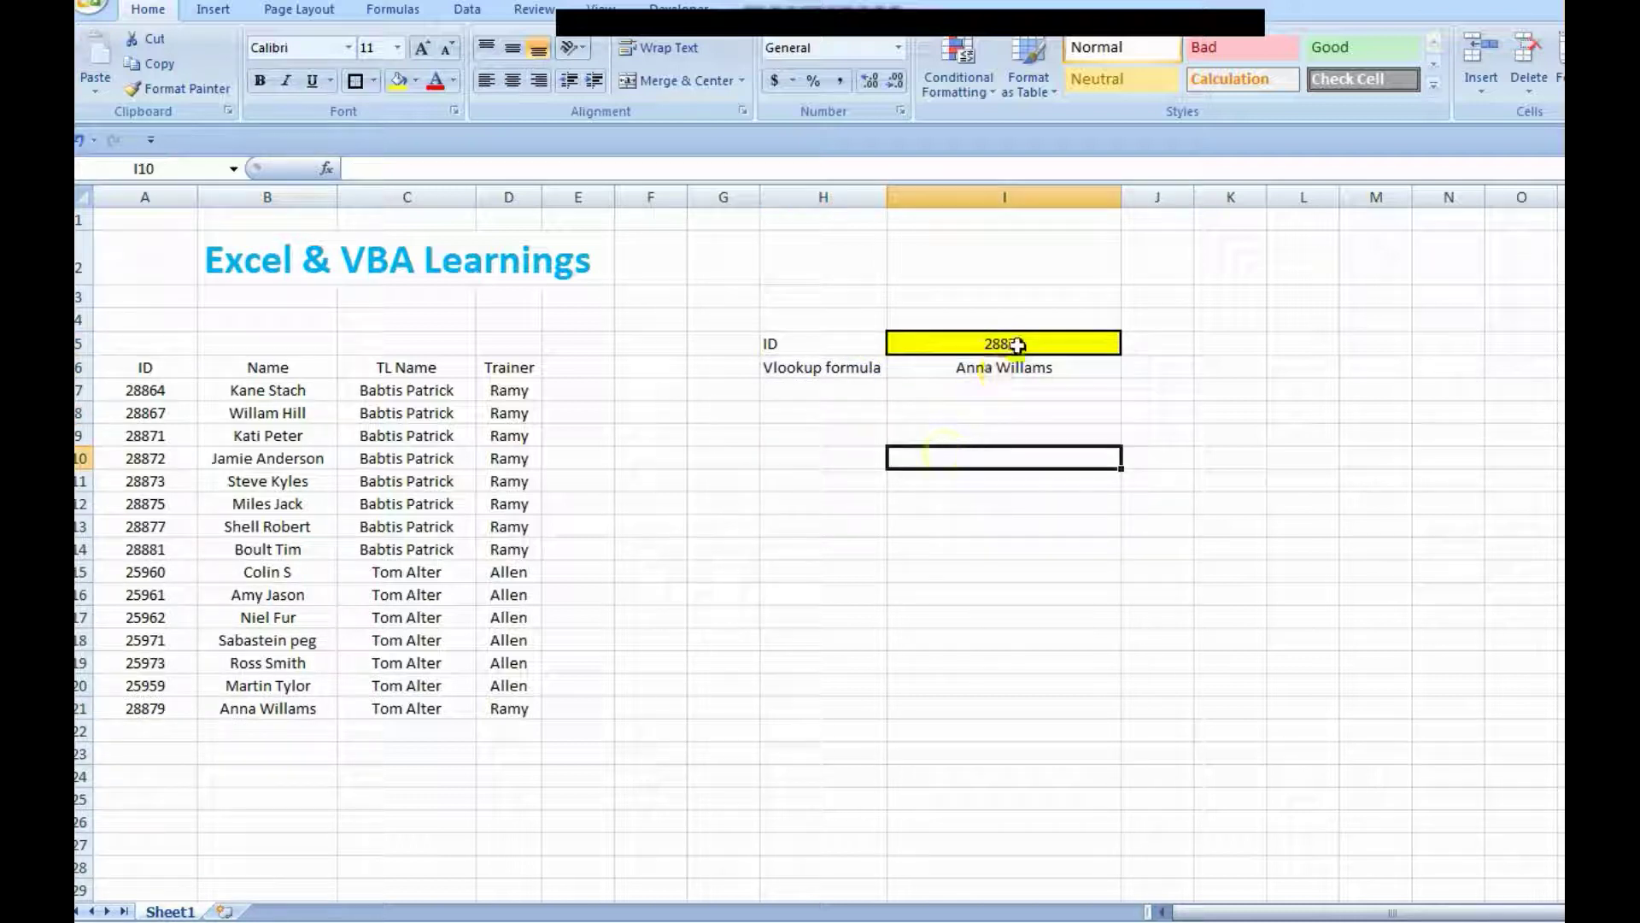
left_click(1068, 389)
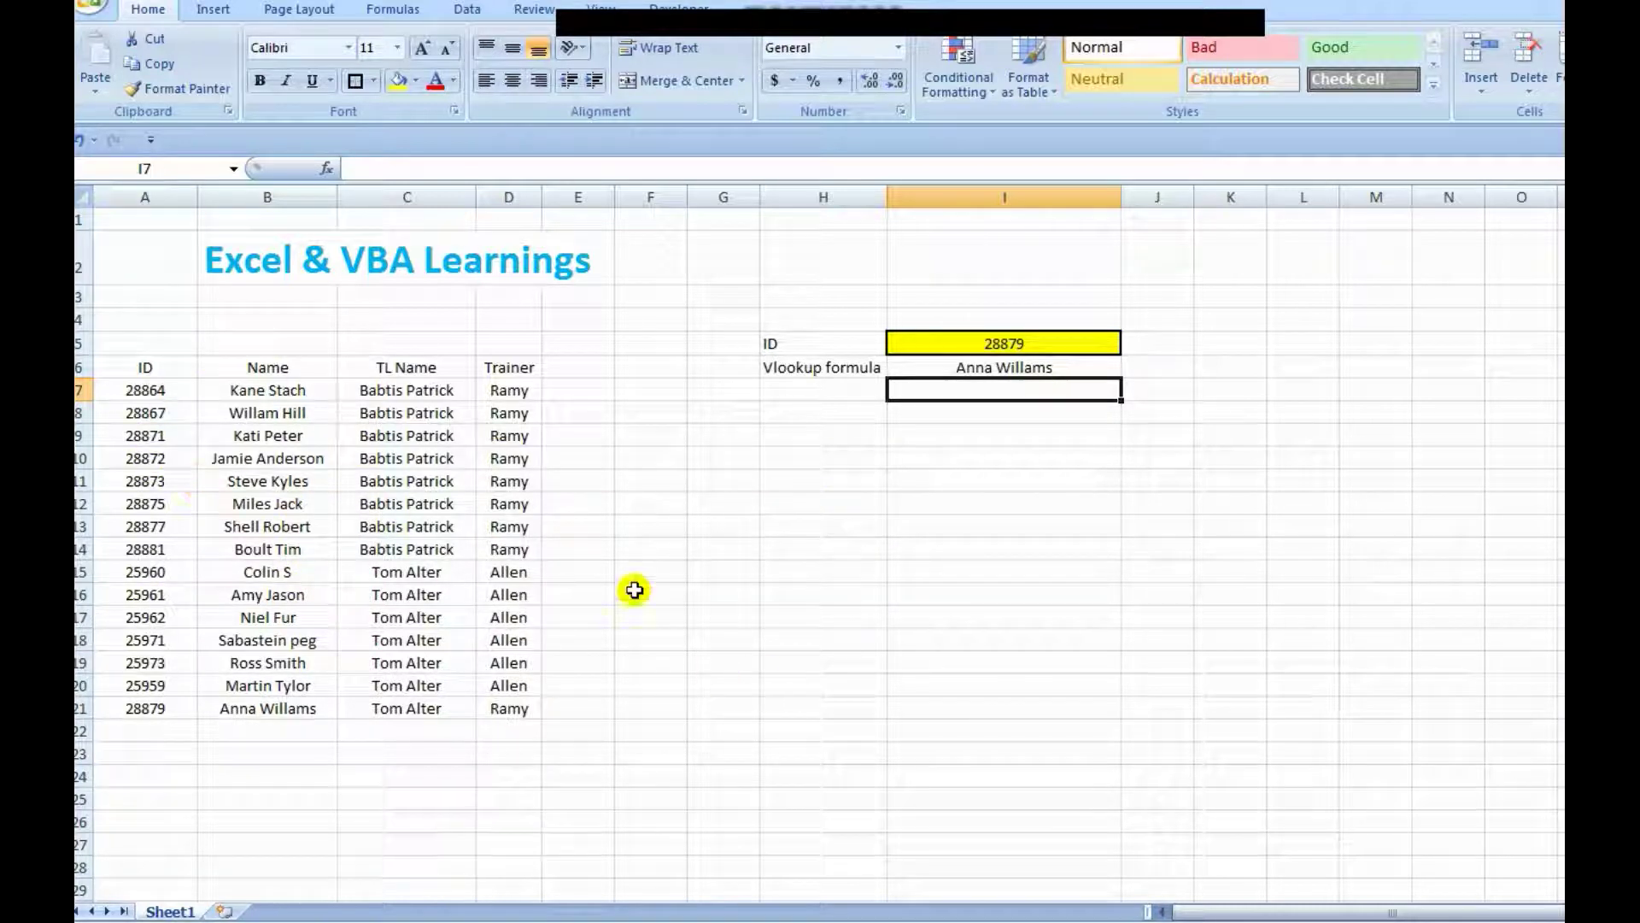
left_click(619, 392)
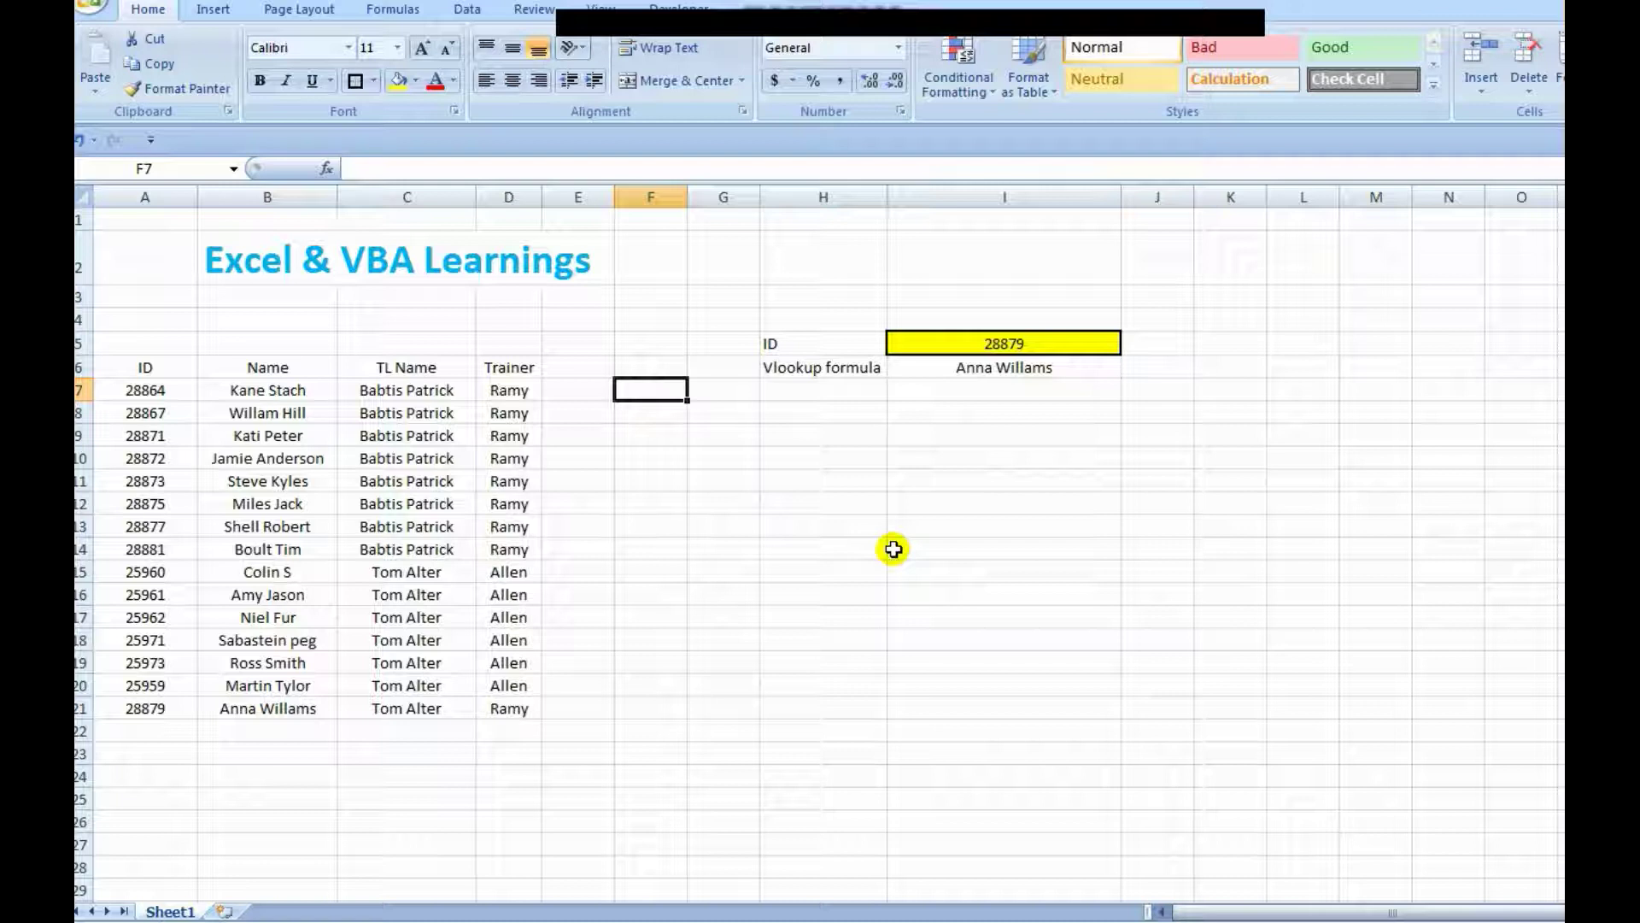
type("=vl")
key("Tab")
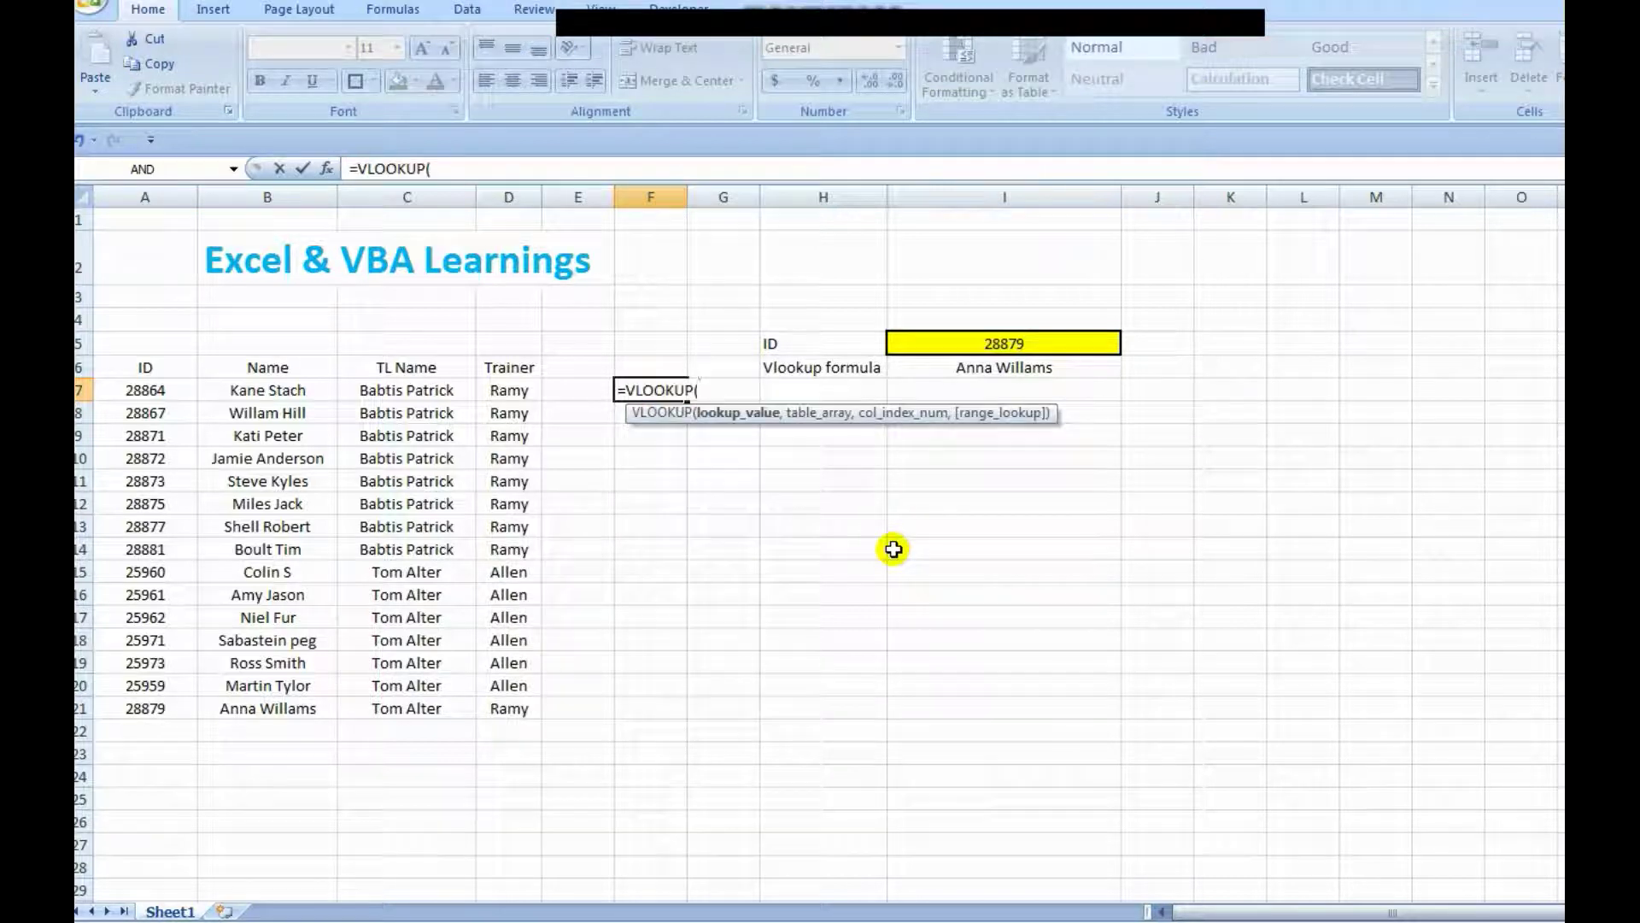
left_click(927, 342)
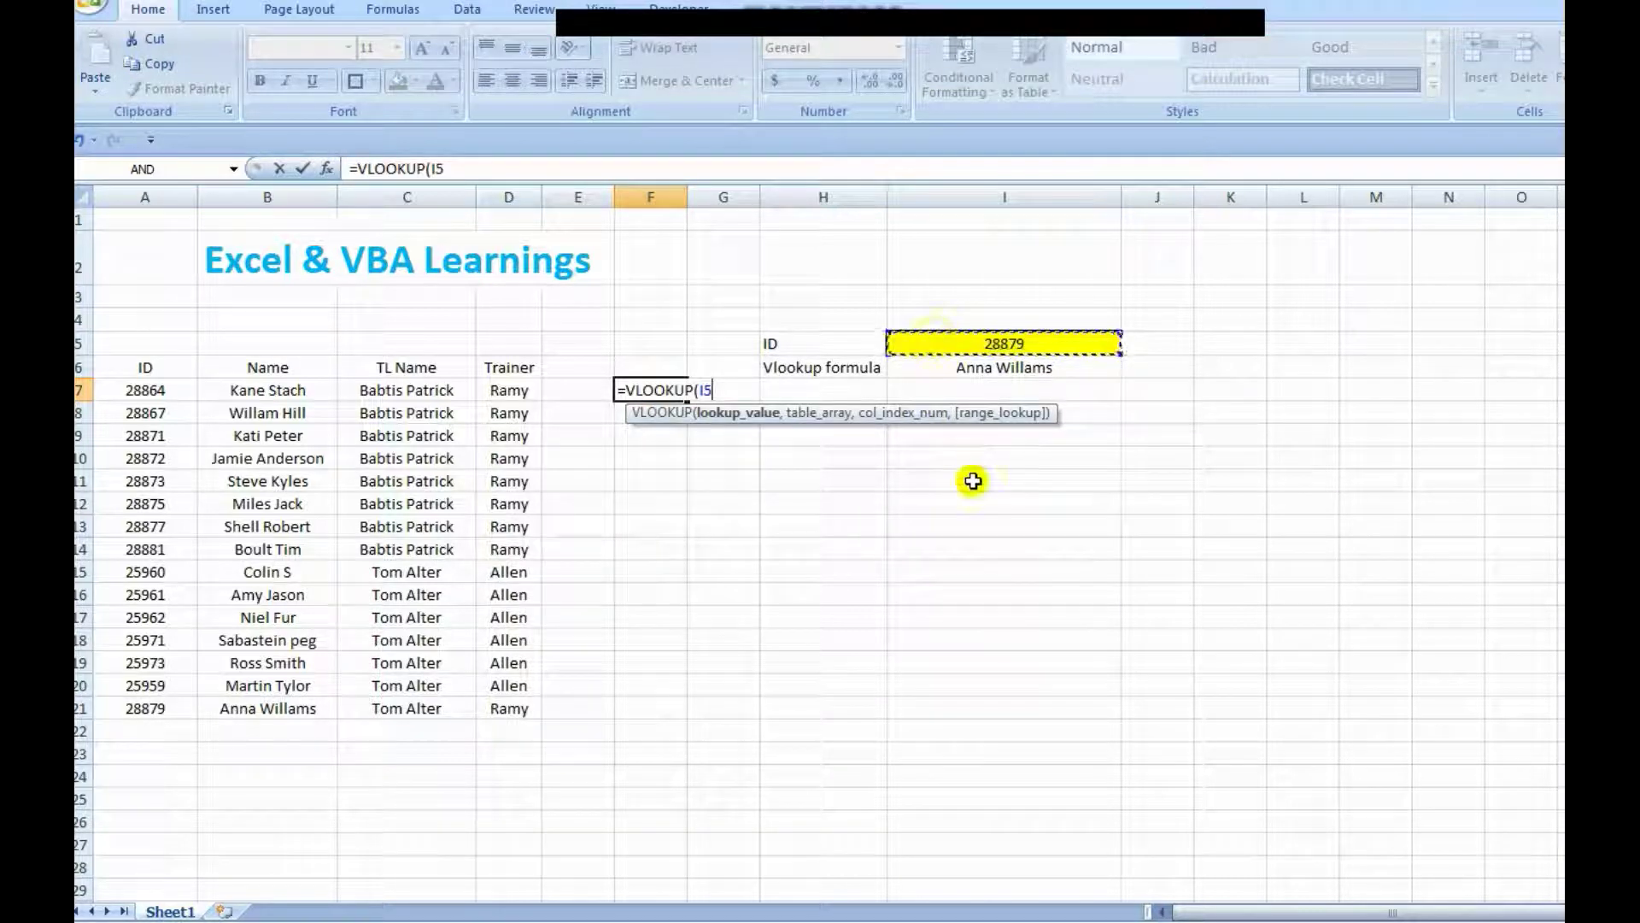
key("F4")
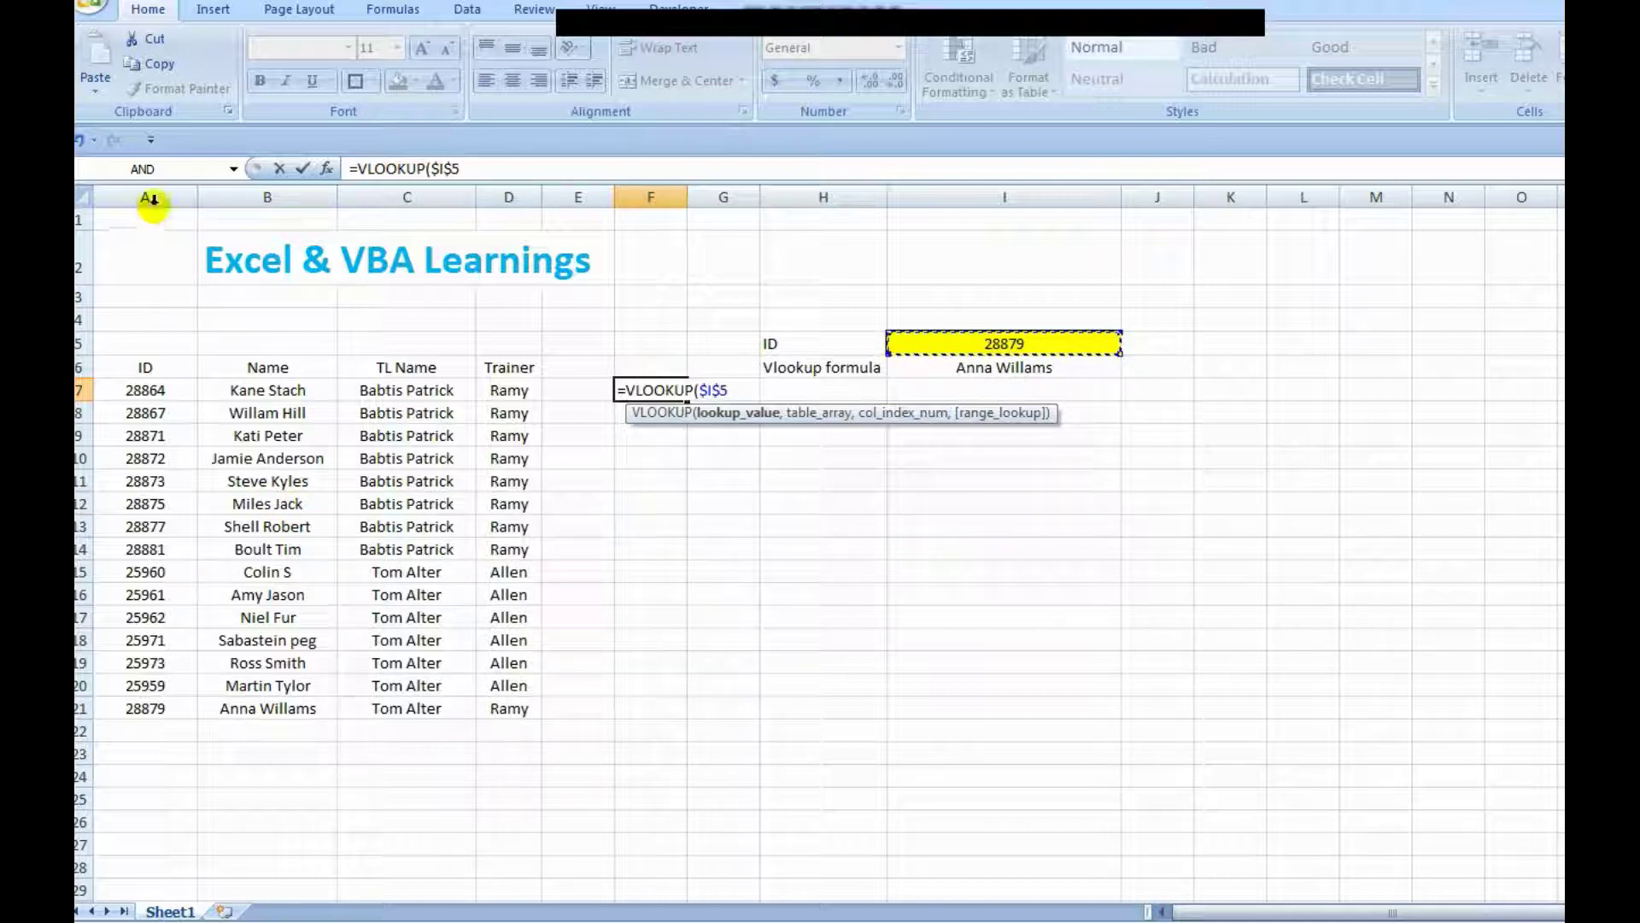
left_click_drag(150, 370, 512, 710)
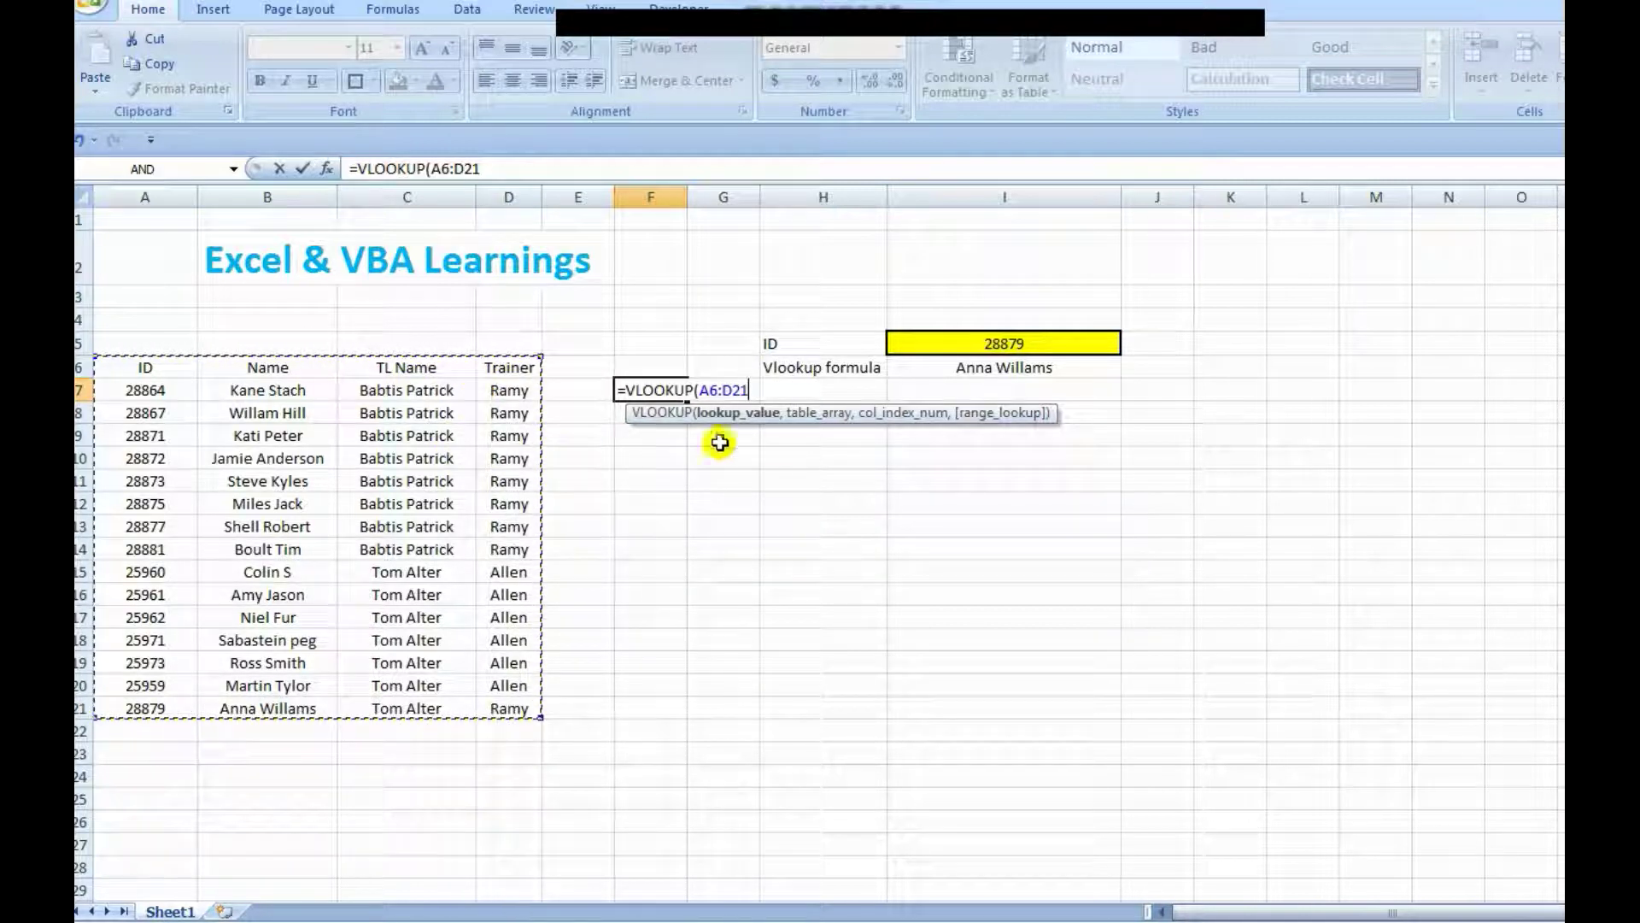
key("Escape")
- Start a VLOOKUP formula in F7 with absolute lookup value $I$5 and absolute table array $A$6:$D$21
type("=vl")
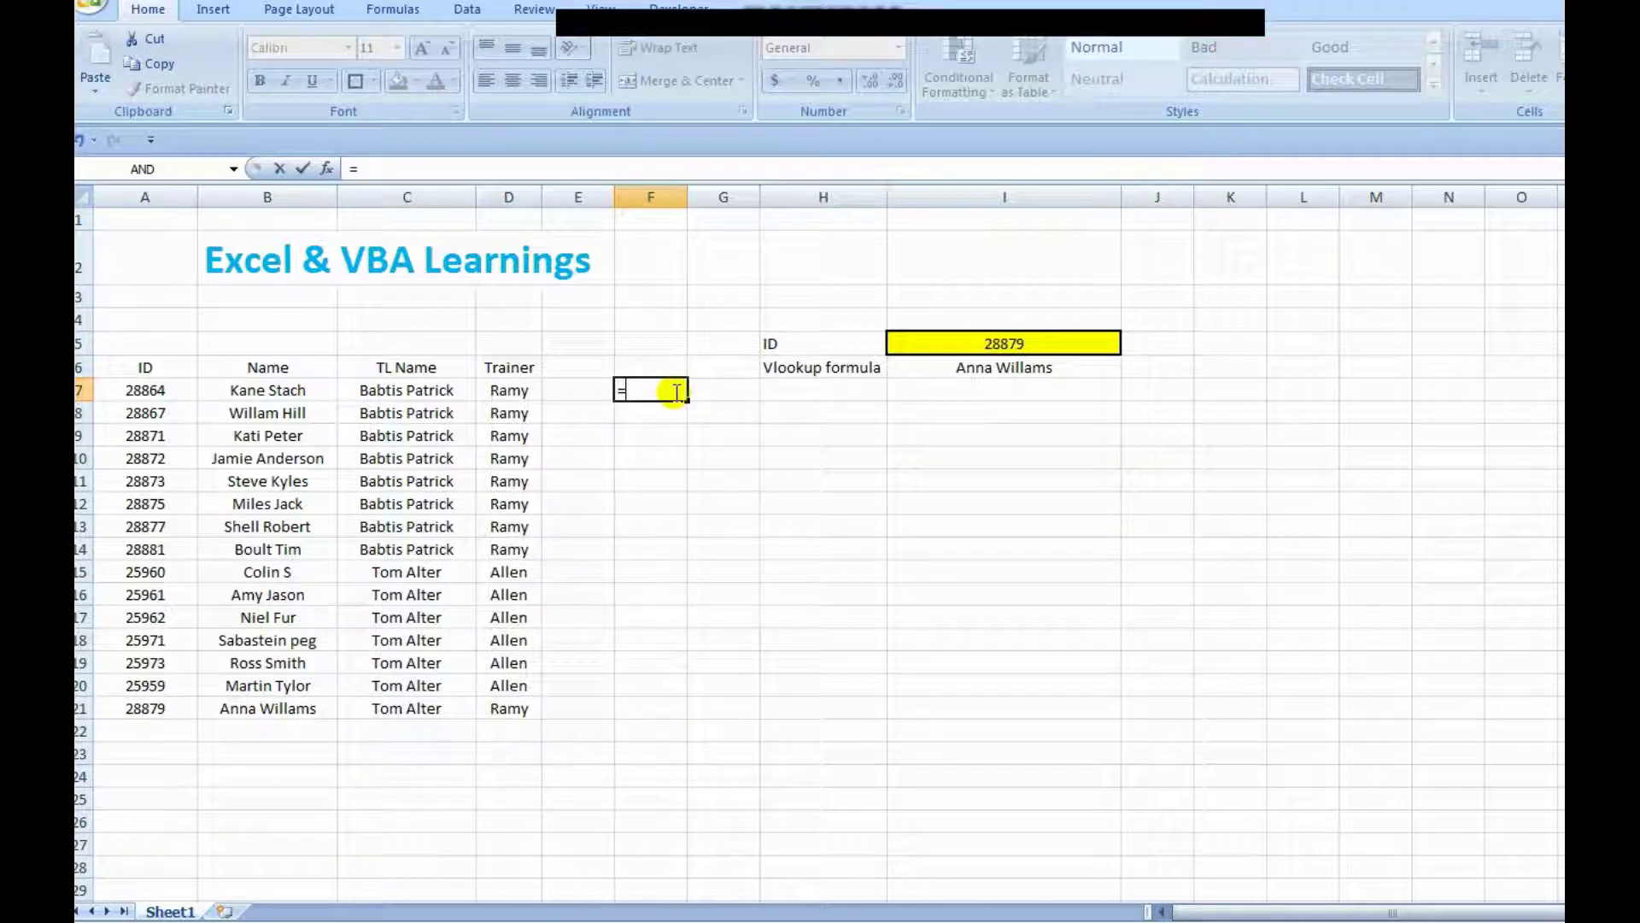
key("Tab")
left_click(969, 350)
key("F4")
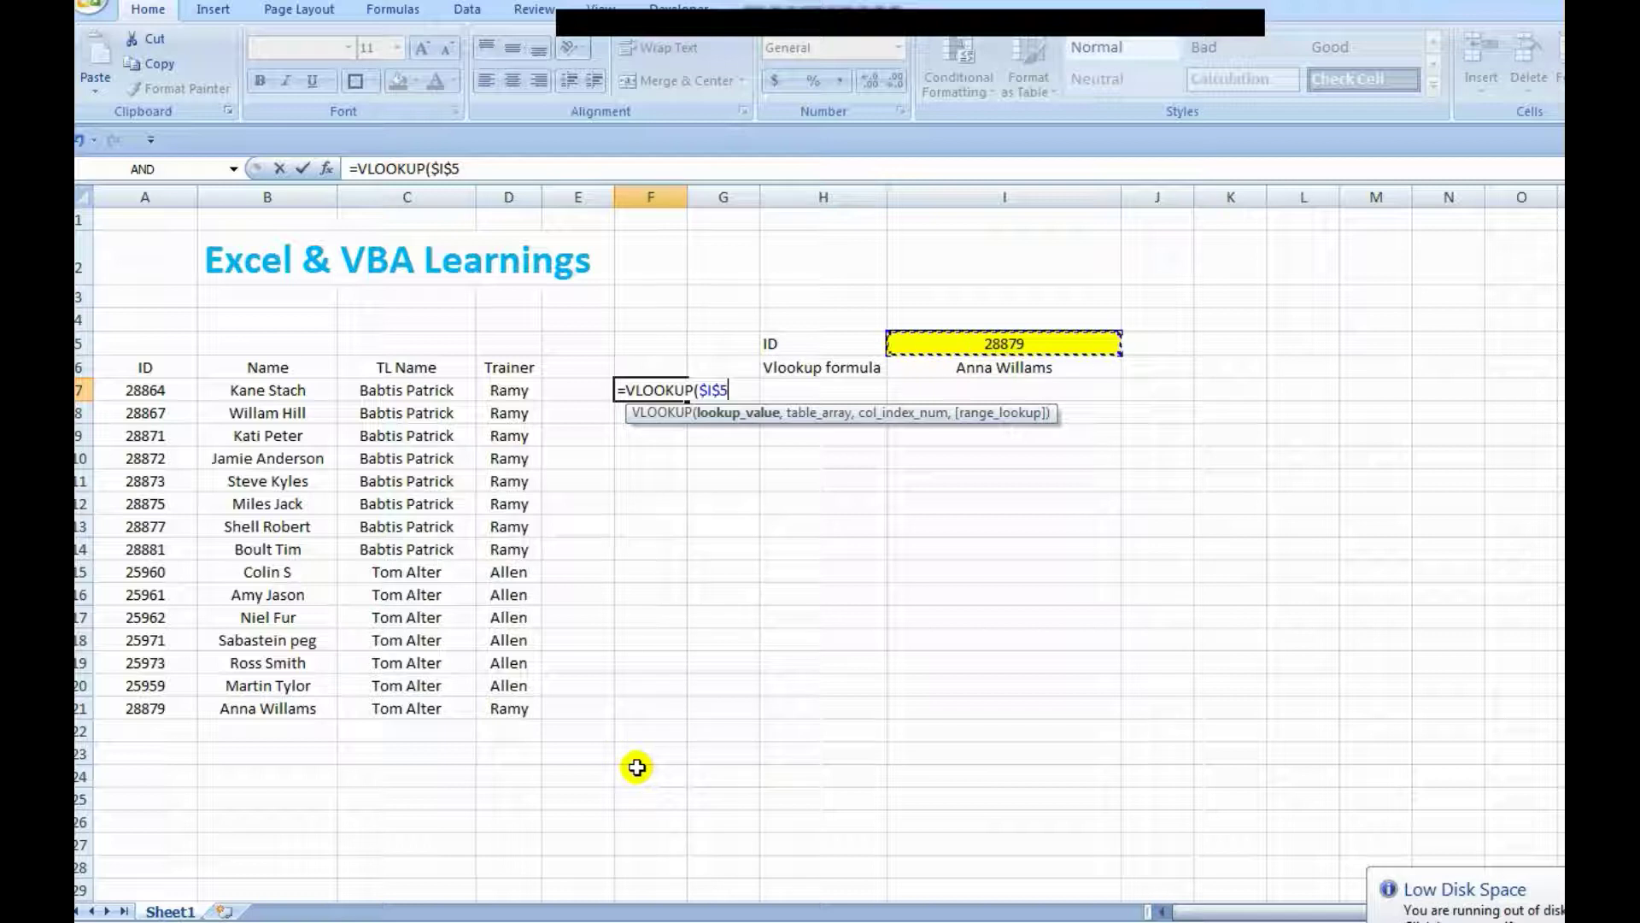
type(",")
left_click_drag(158, 369, 530, 713)
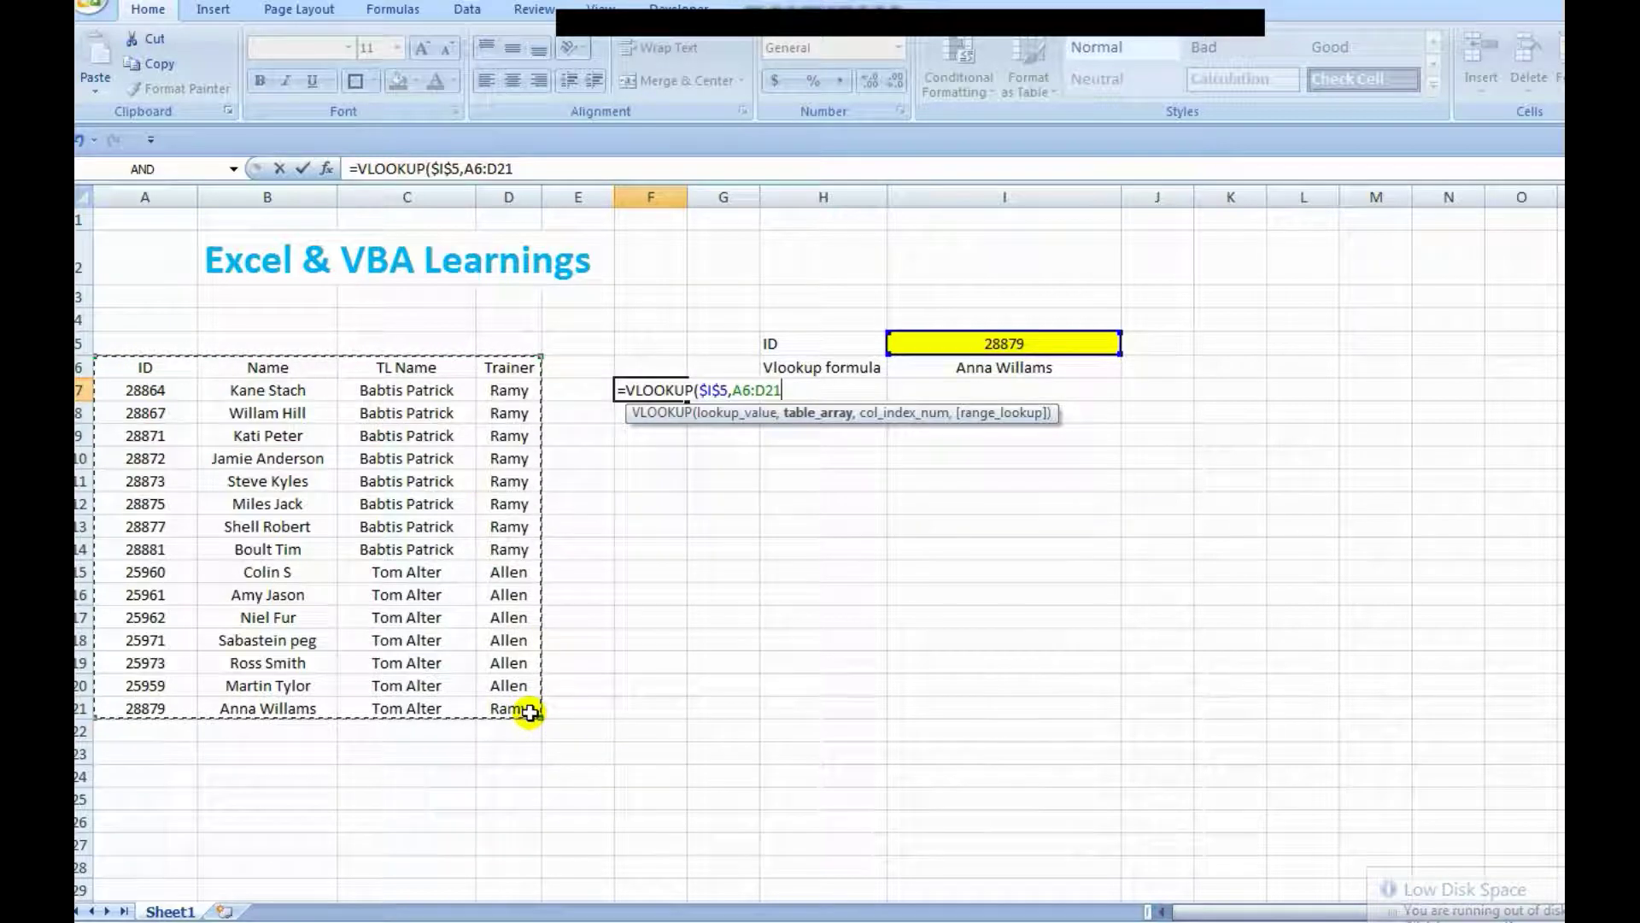
key("F4")
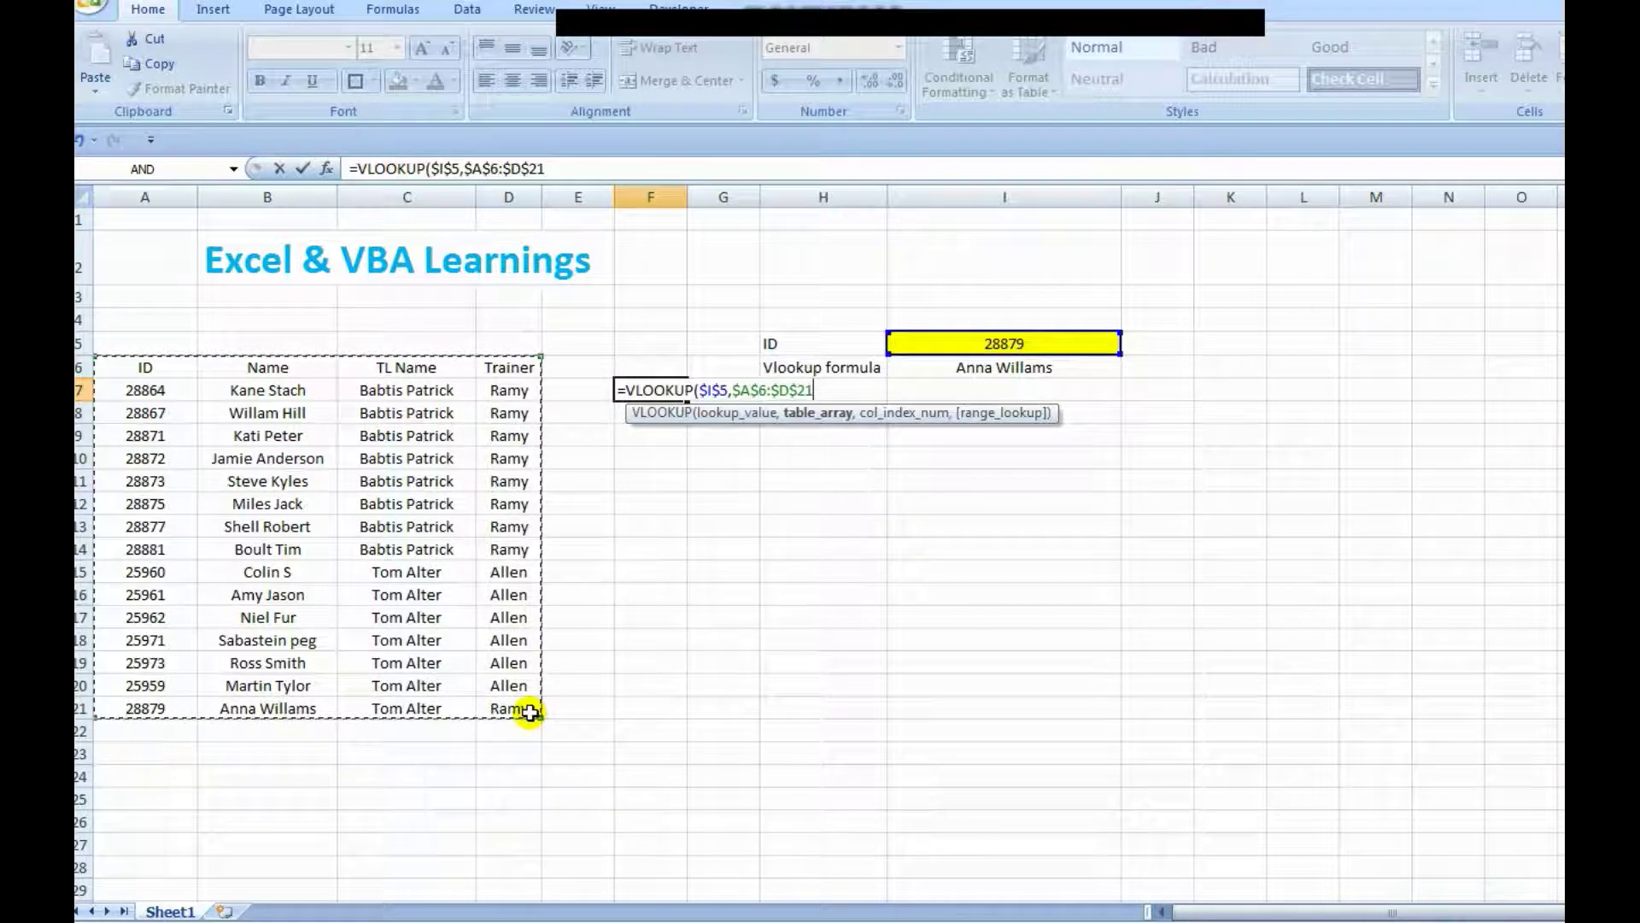
- Complete the VLOOKUP in F7 with column index 4 and exact match 0 to return the trainer
type(",")
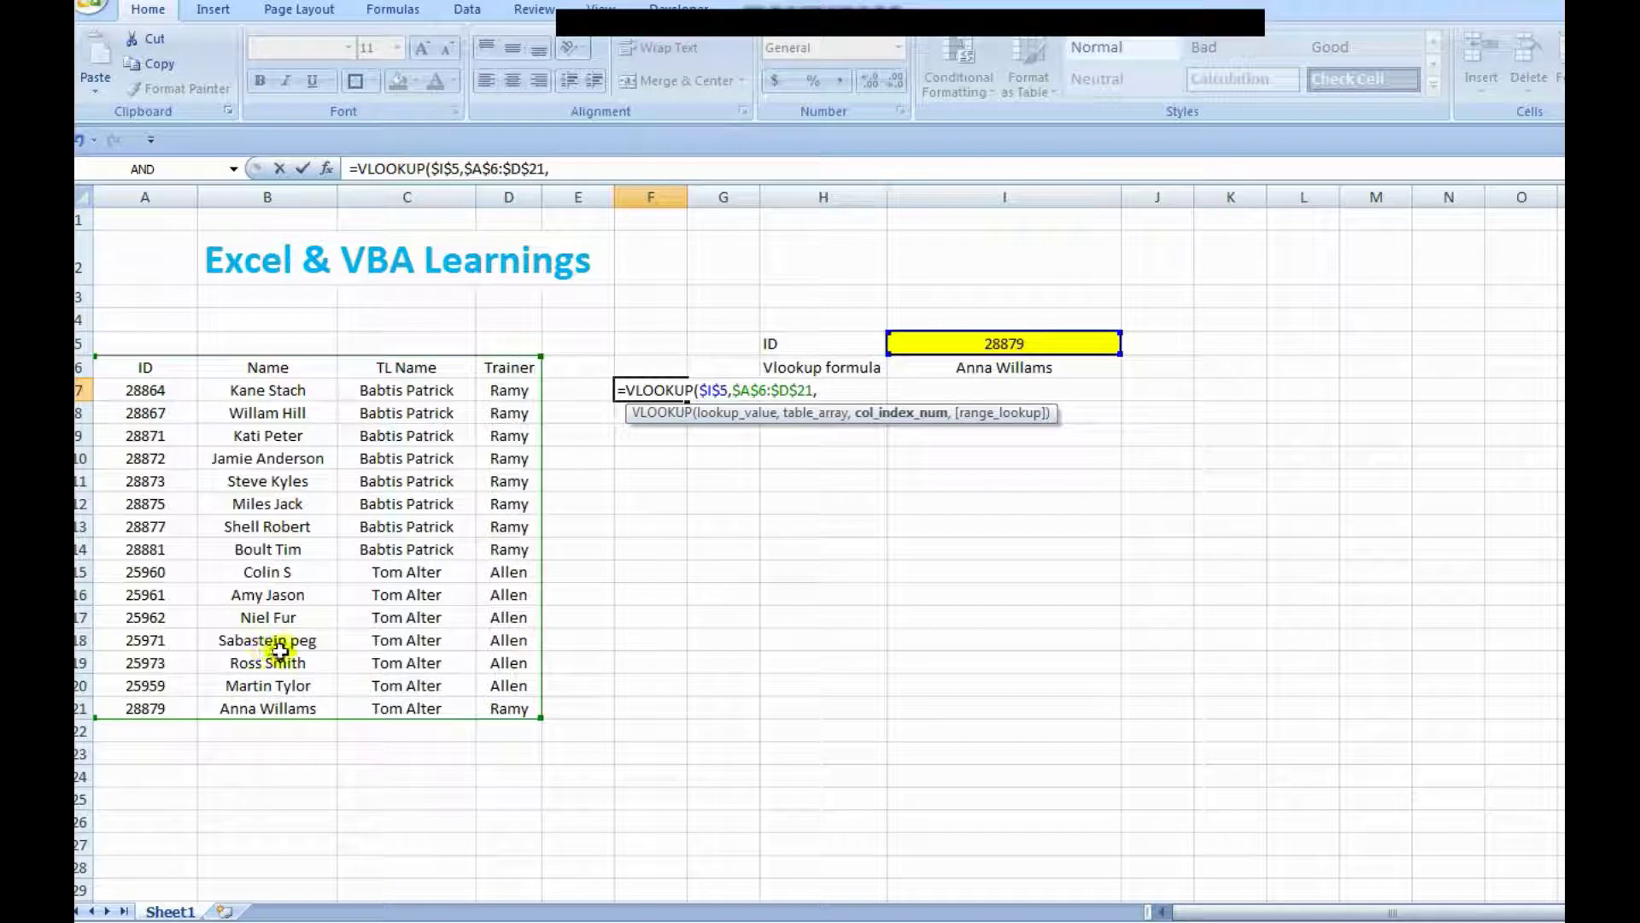
type("4")
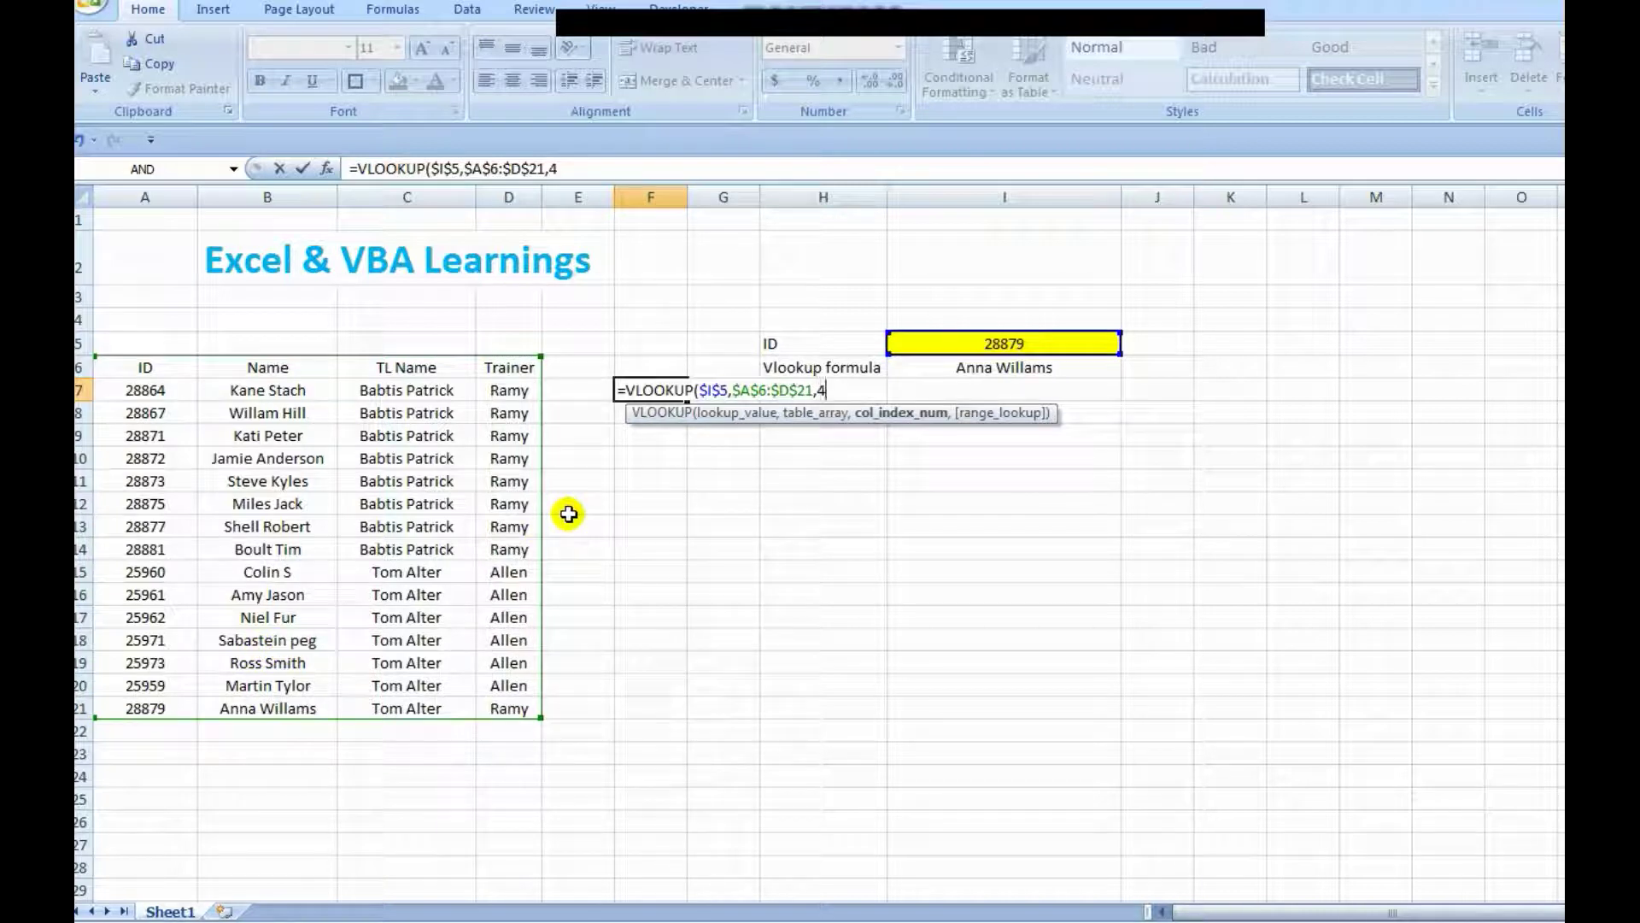
type(",0)")
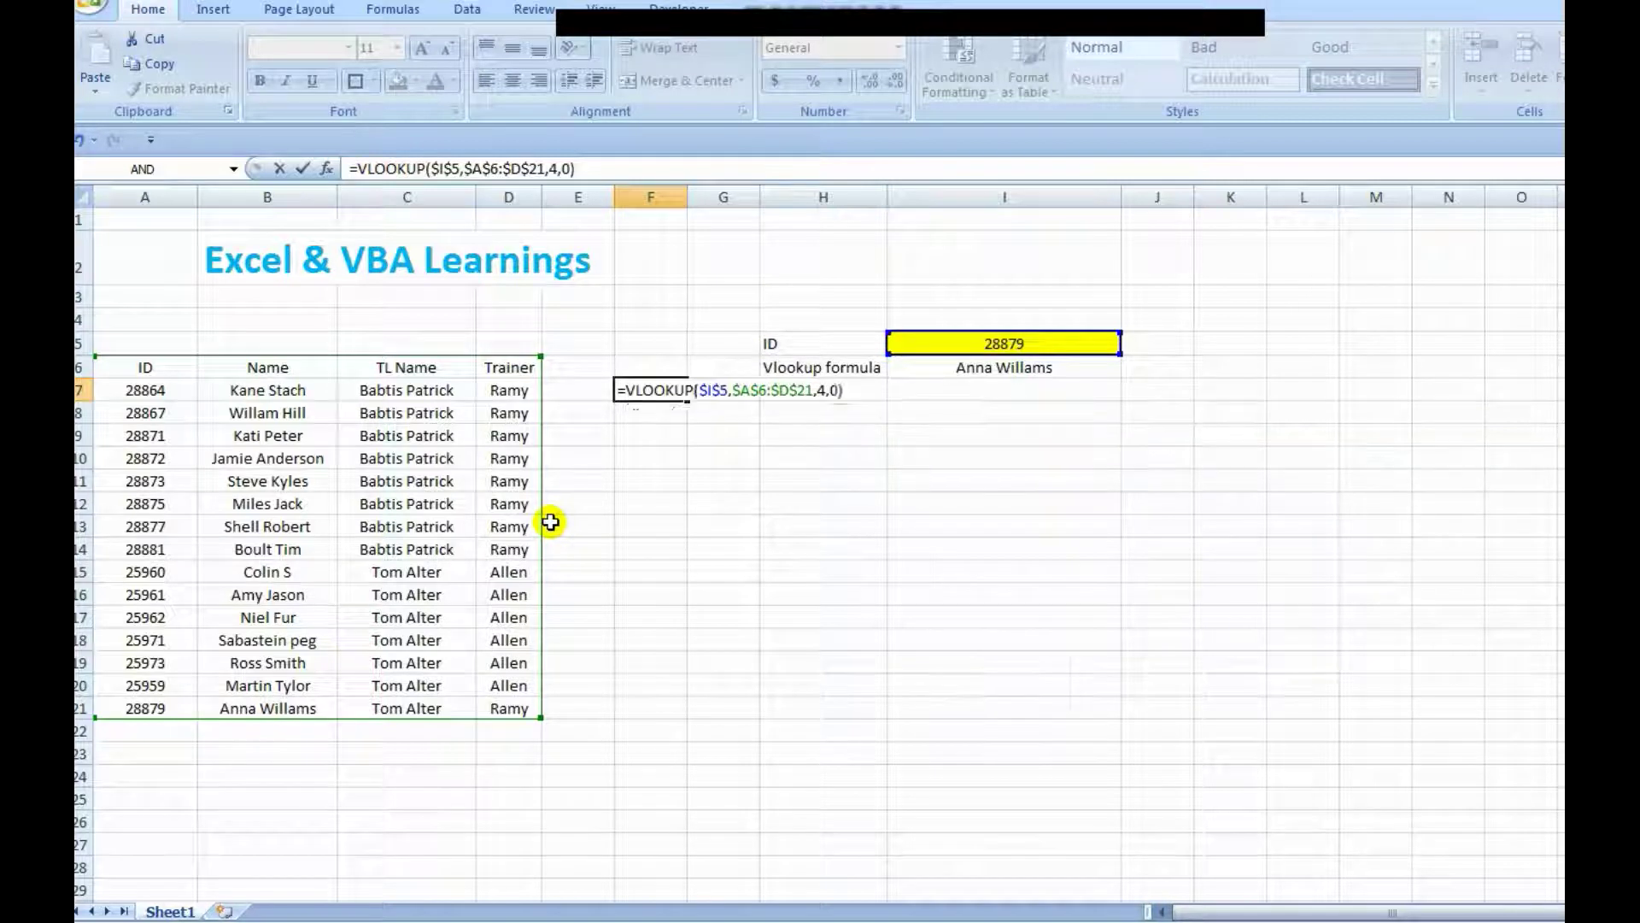
key("Return")
left_click(615, 390)
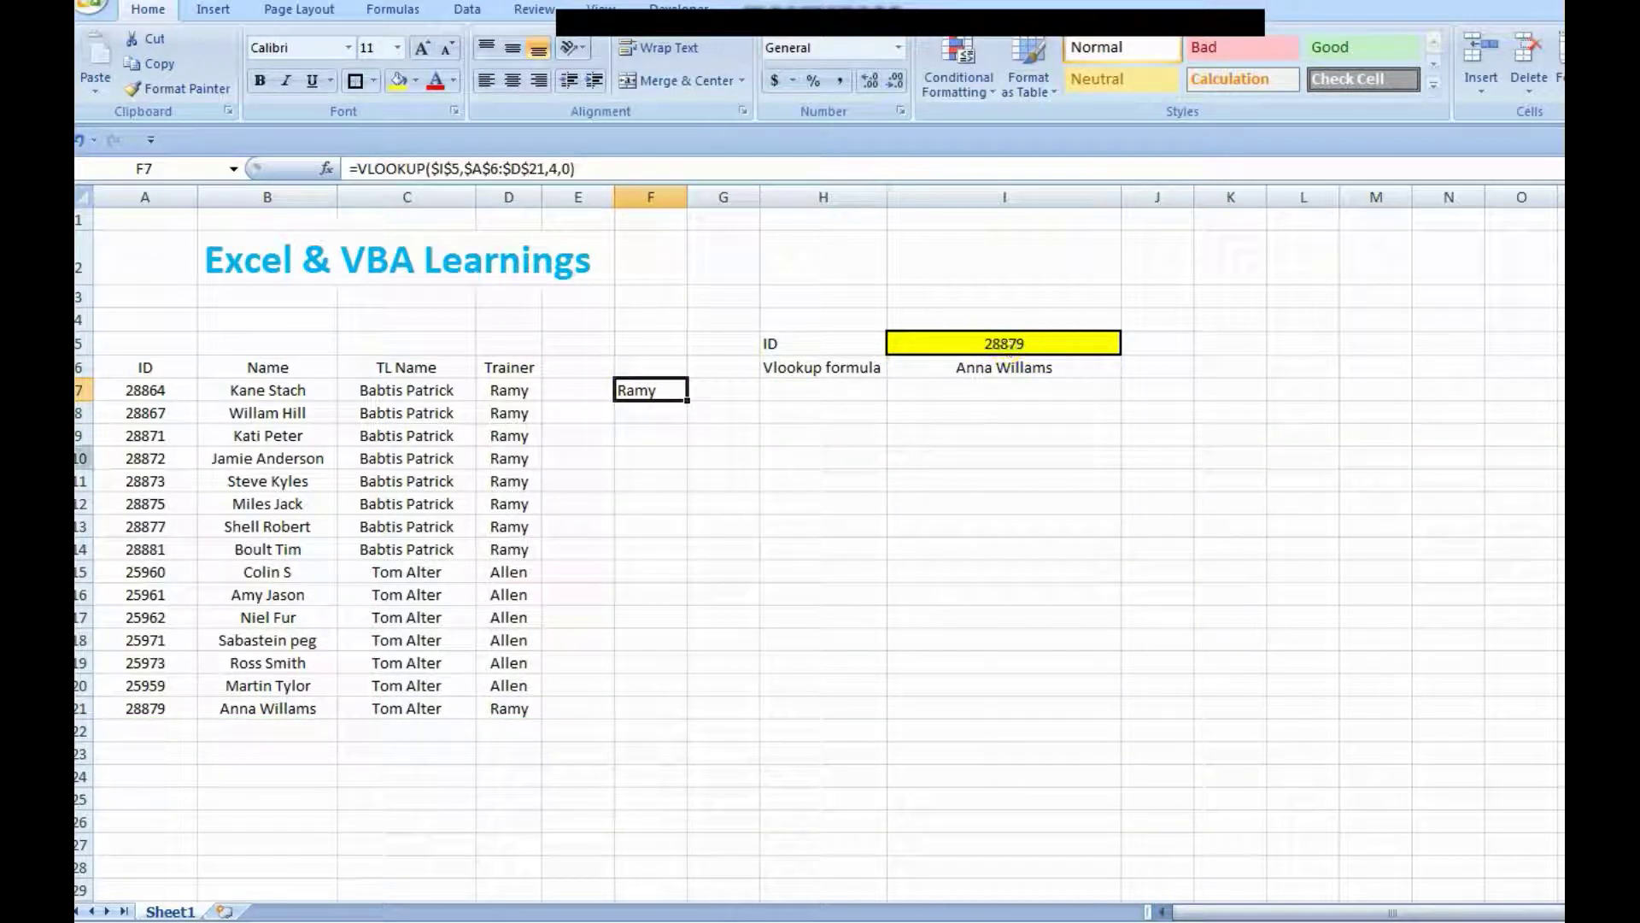
- Compare the results in I6 and F7 with the ID, name and trainer in row 21
left_click_drag(141, 708, 248, 714)
left_click(1002, 365)
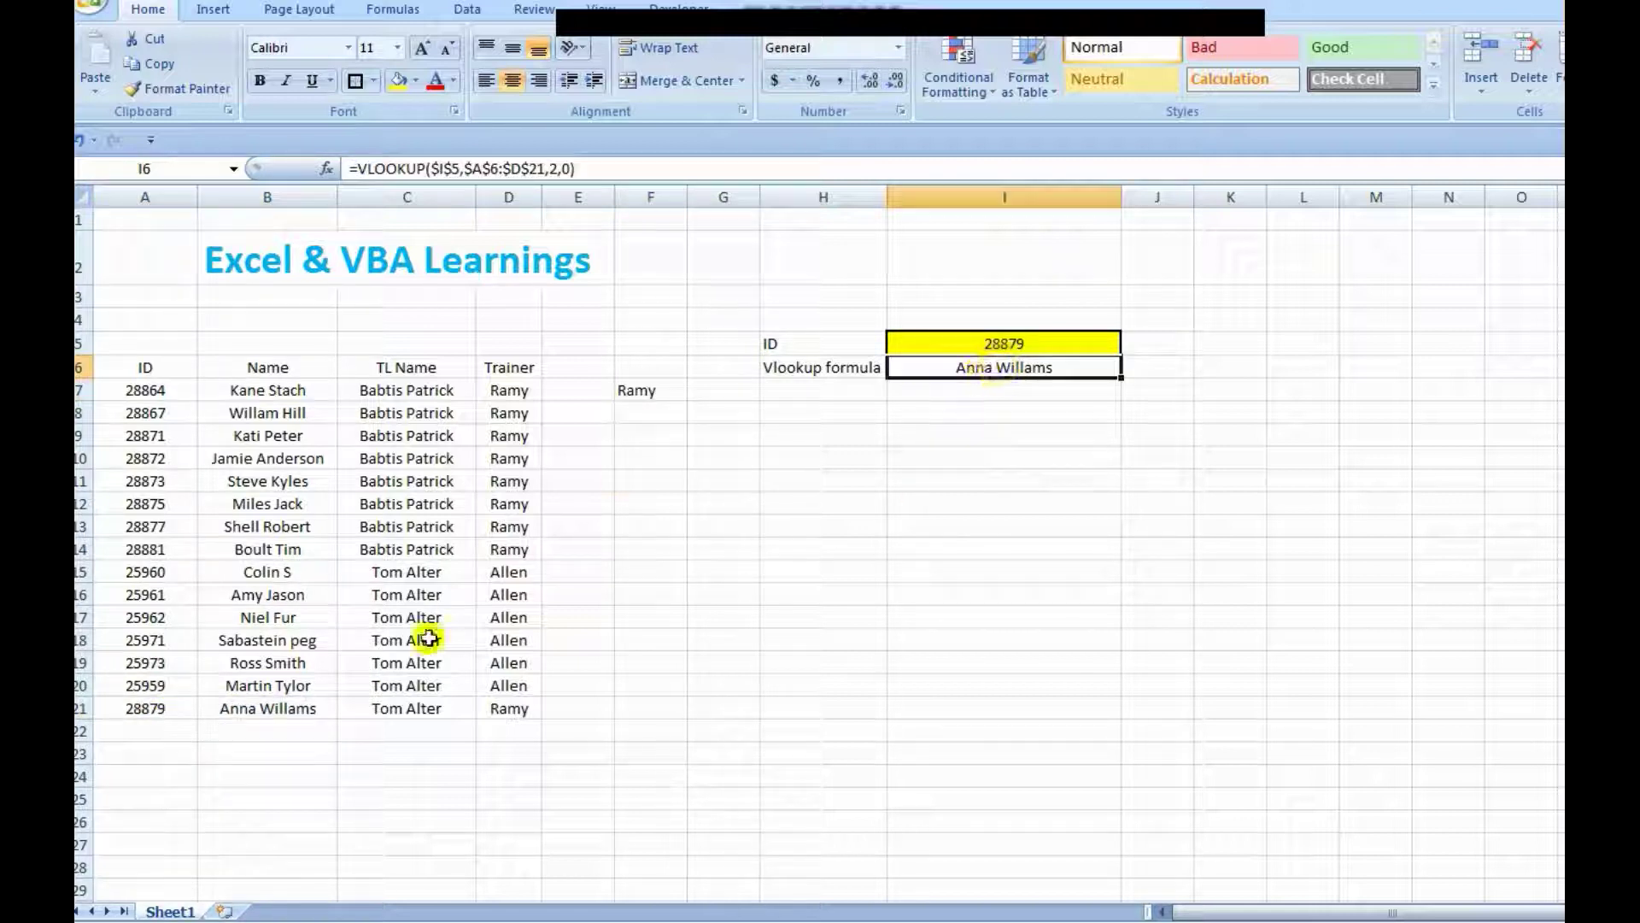
left_click(272, 708)
left_click(529, 713)
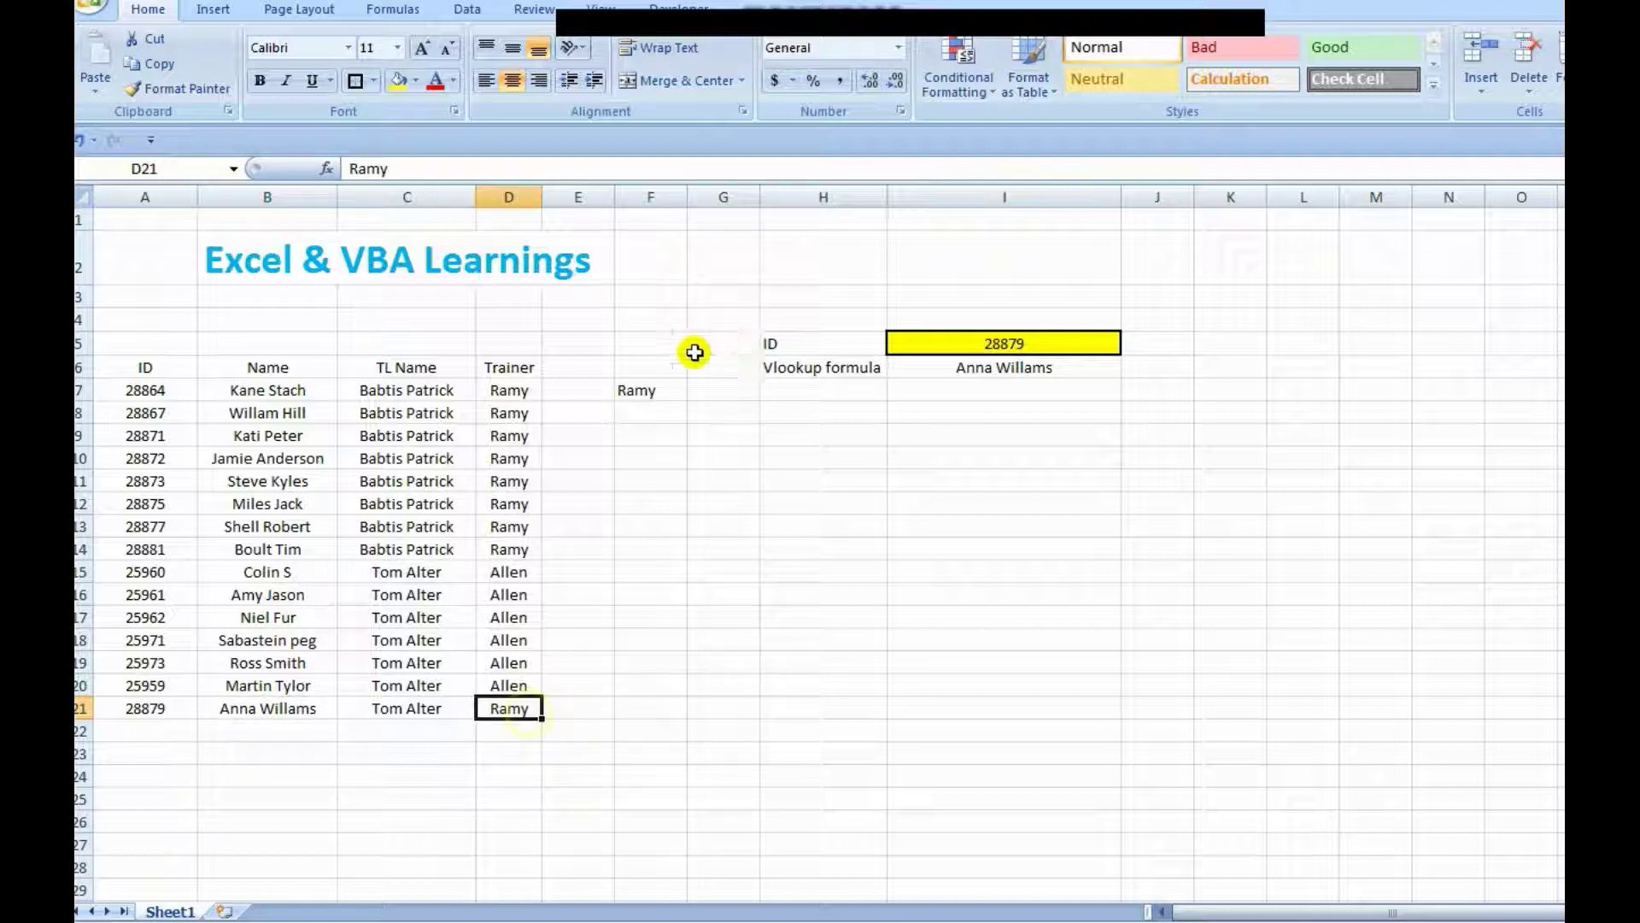
left_click(653, 390)
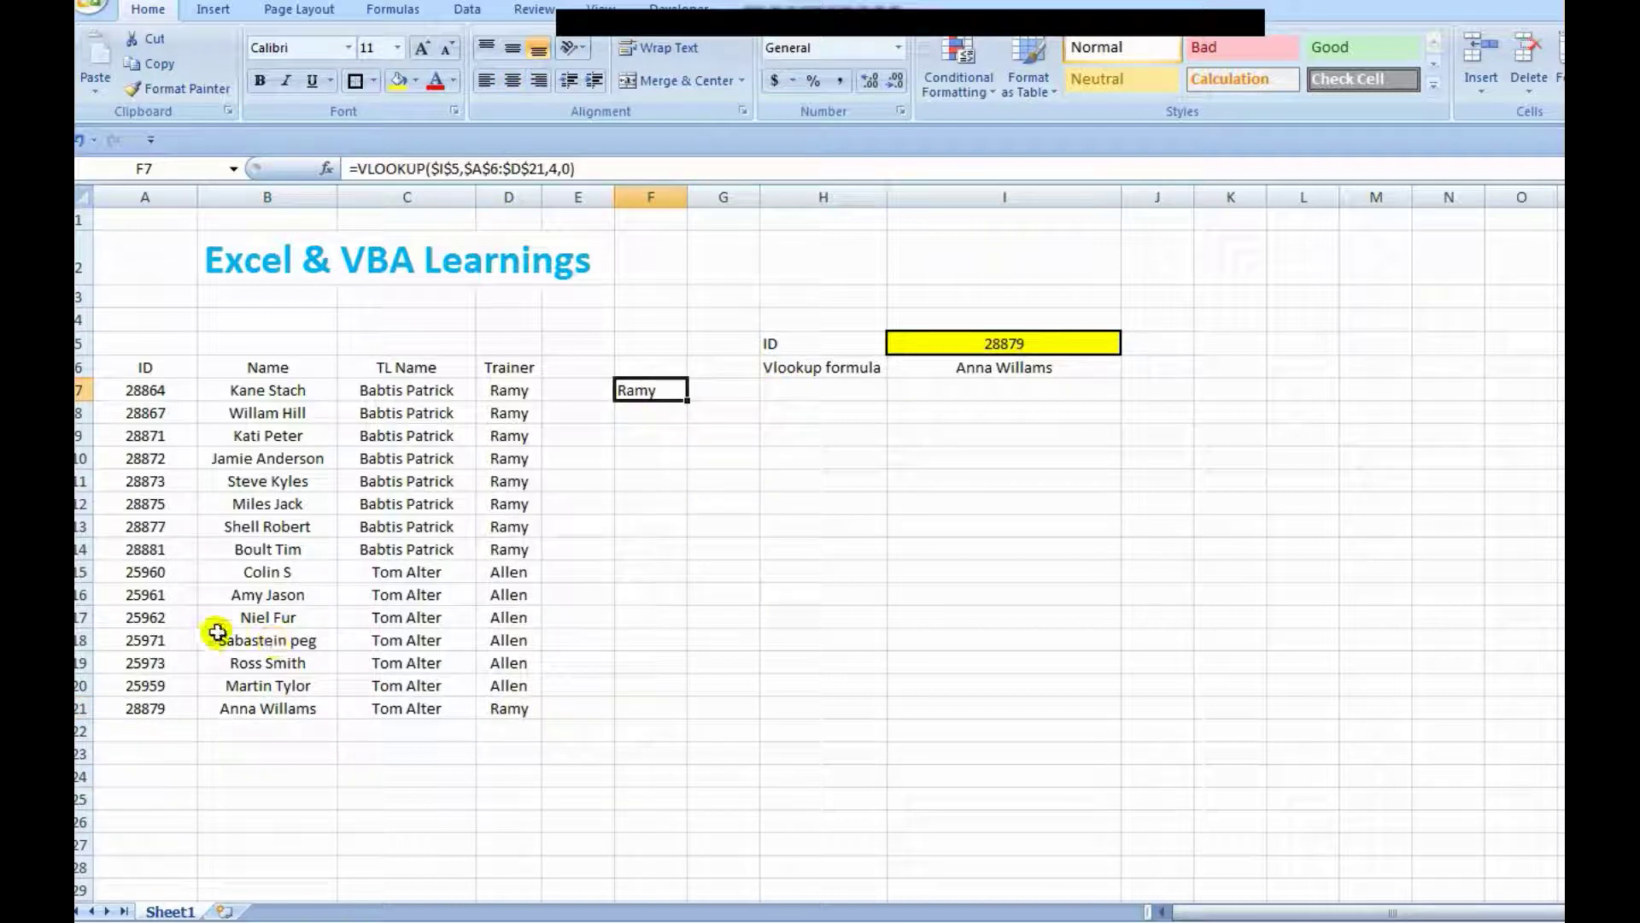
- Copy the ID from A13 and paste only its value into the lookup cell I5
left_click(146, 530)
key("ctrl+c")
right_click(983, 341)
left_click(1064, 428)
left_click(868, 339)
left_click(1080, 573)
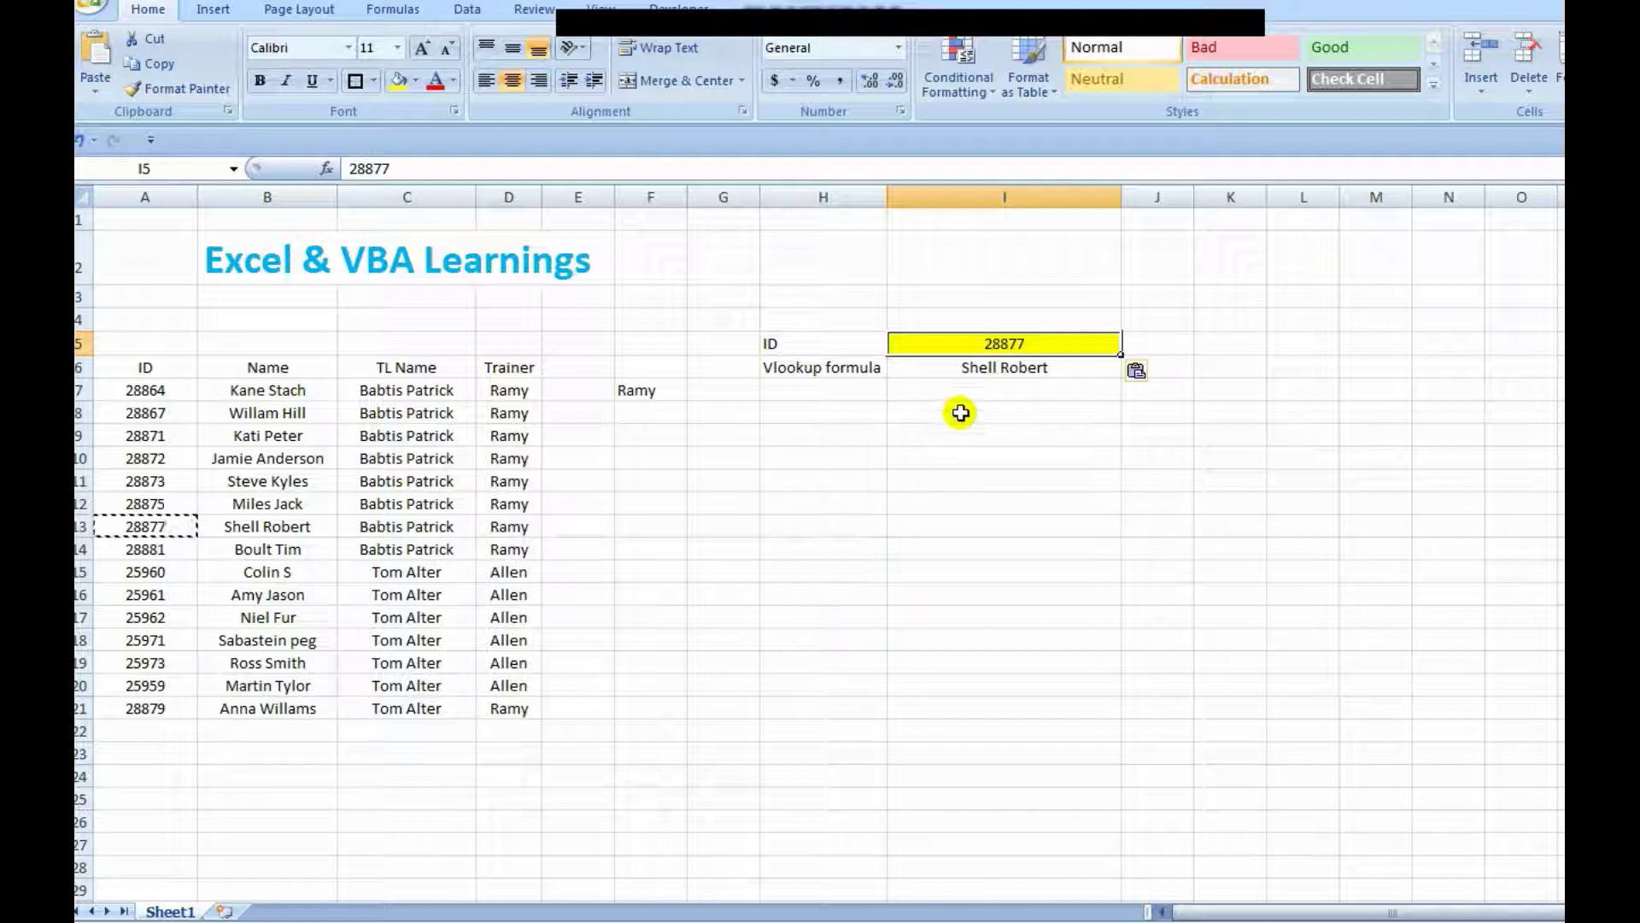
key("F5")
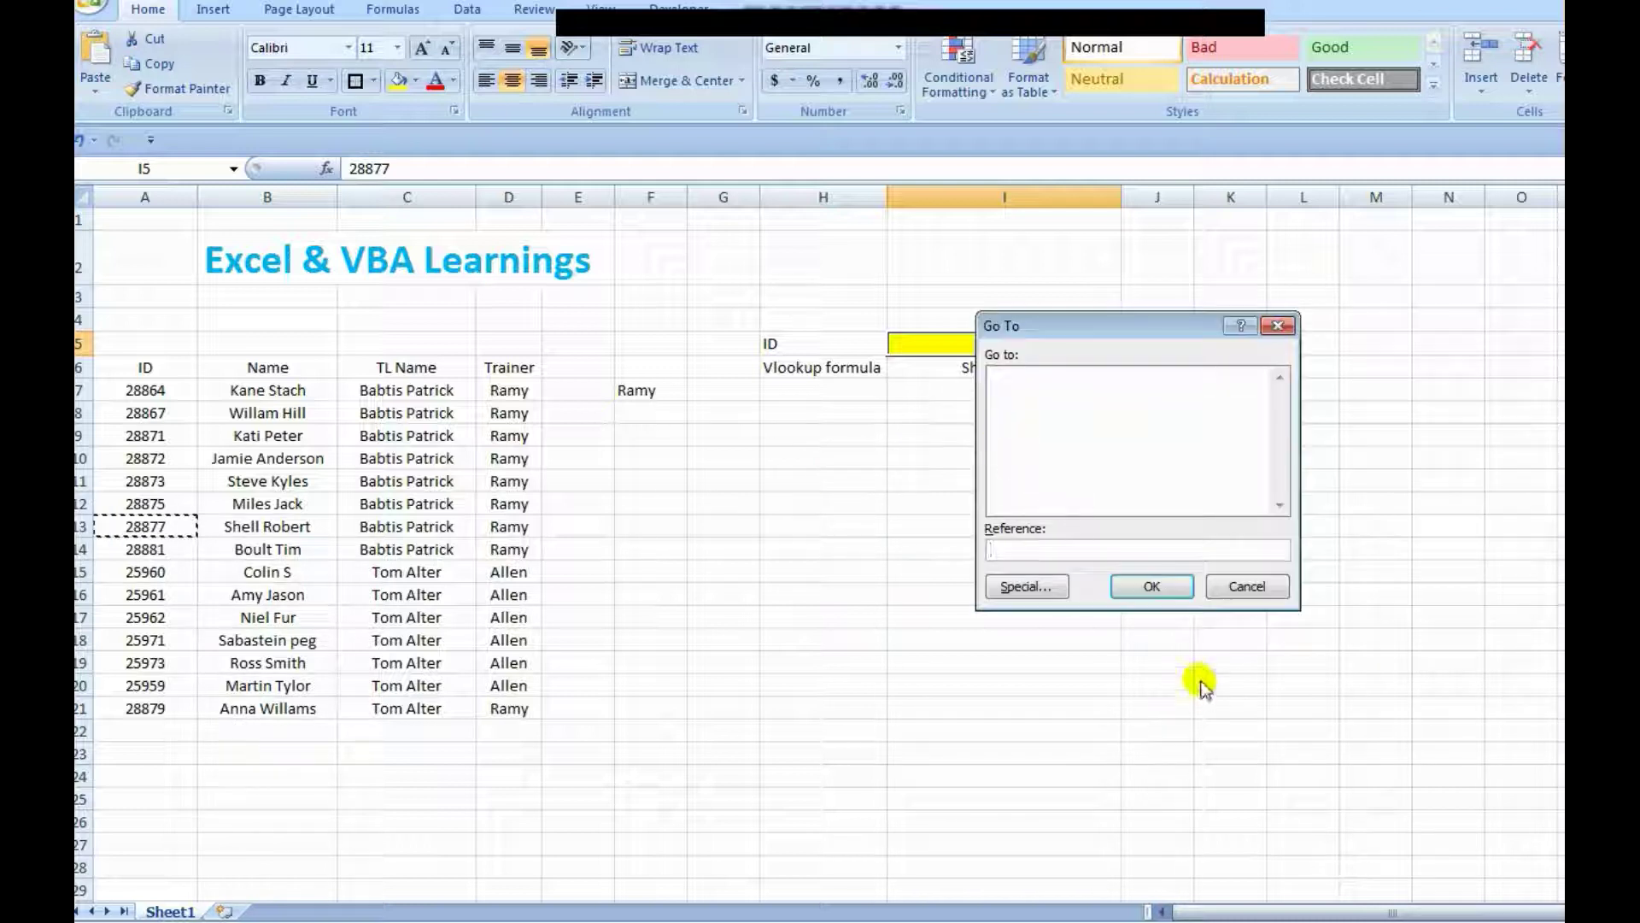
left_click(1224, 587)
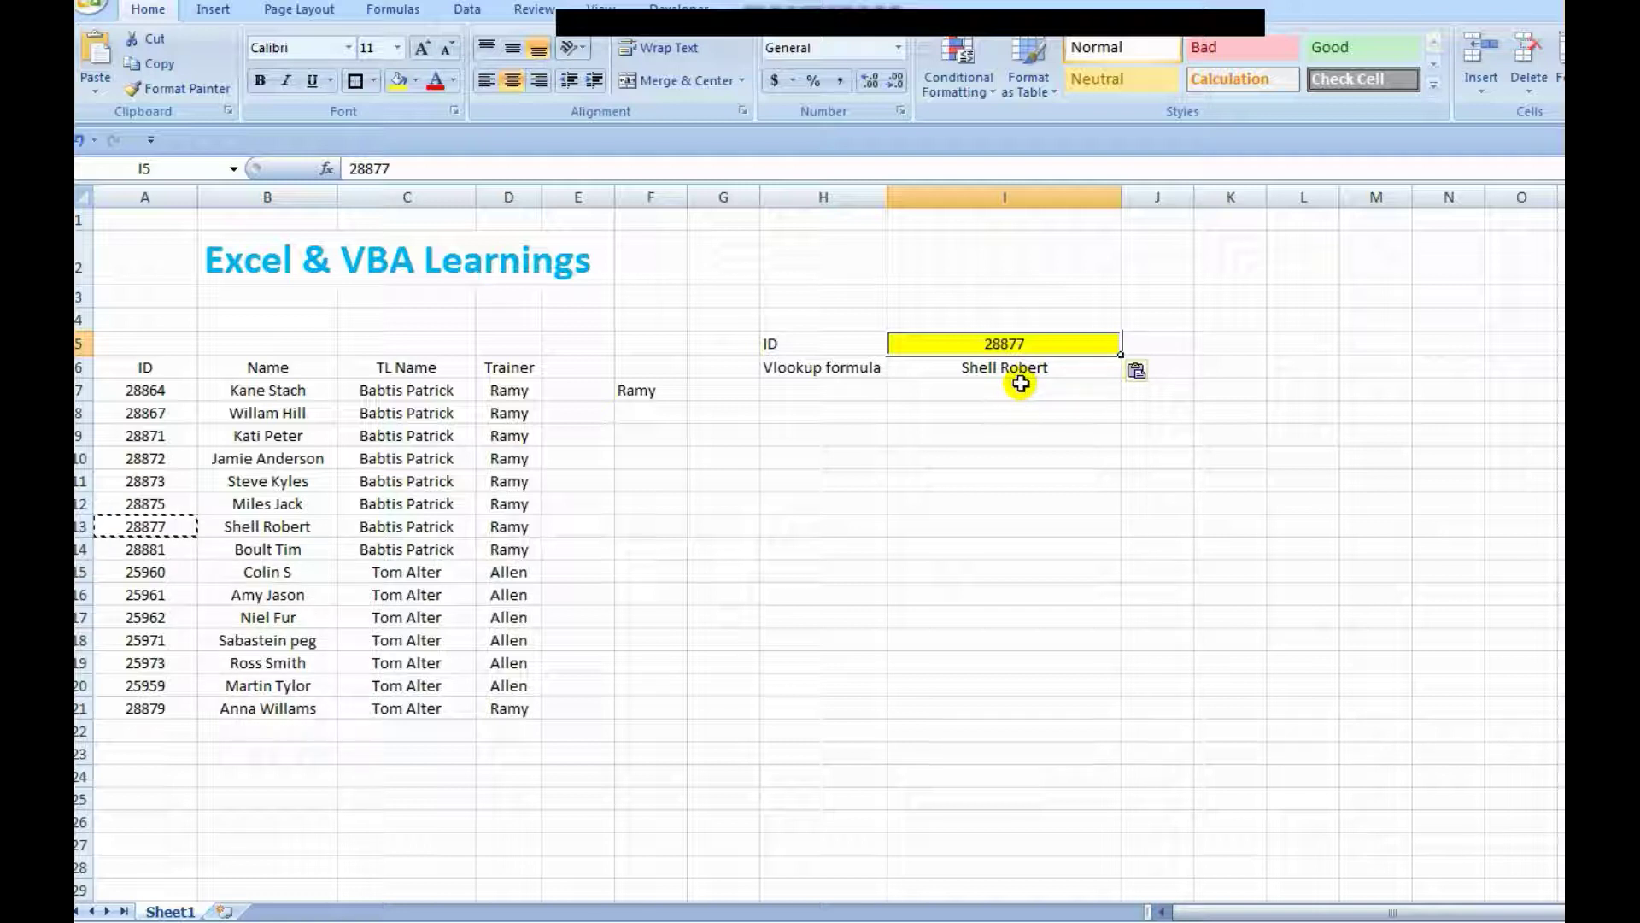
- Inspect the trainer formula in F7 and compare its result with the trainer in D13
left_click(636, 391)
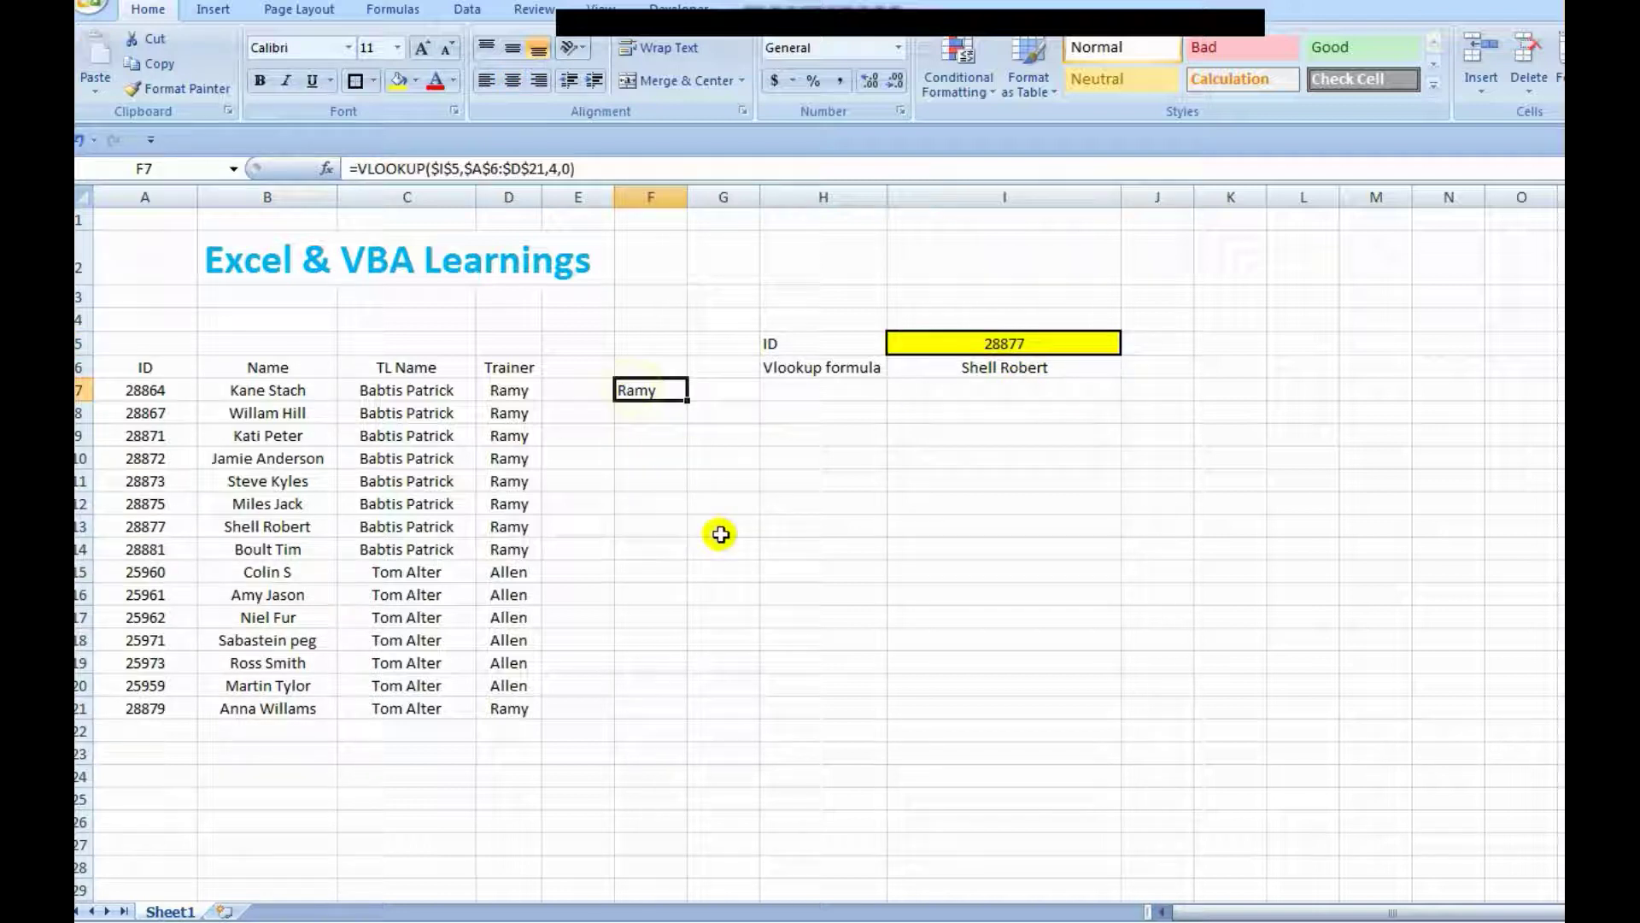
key("F2")
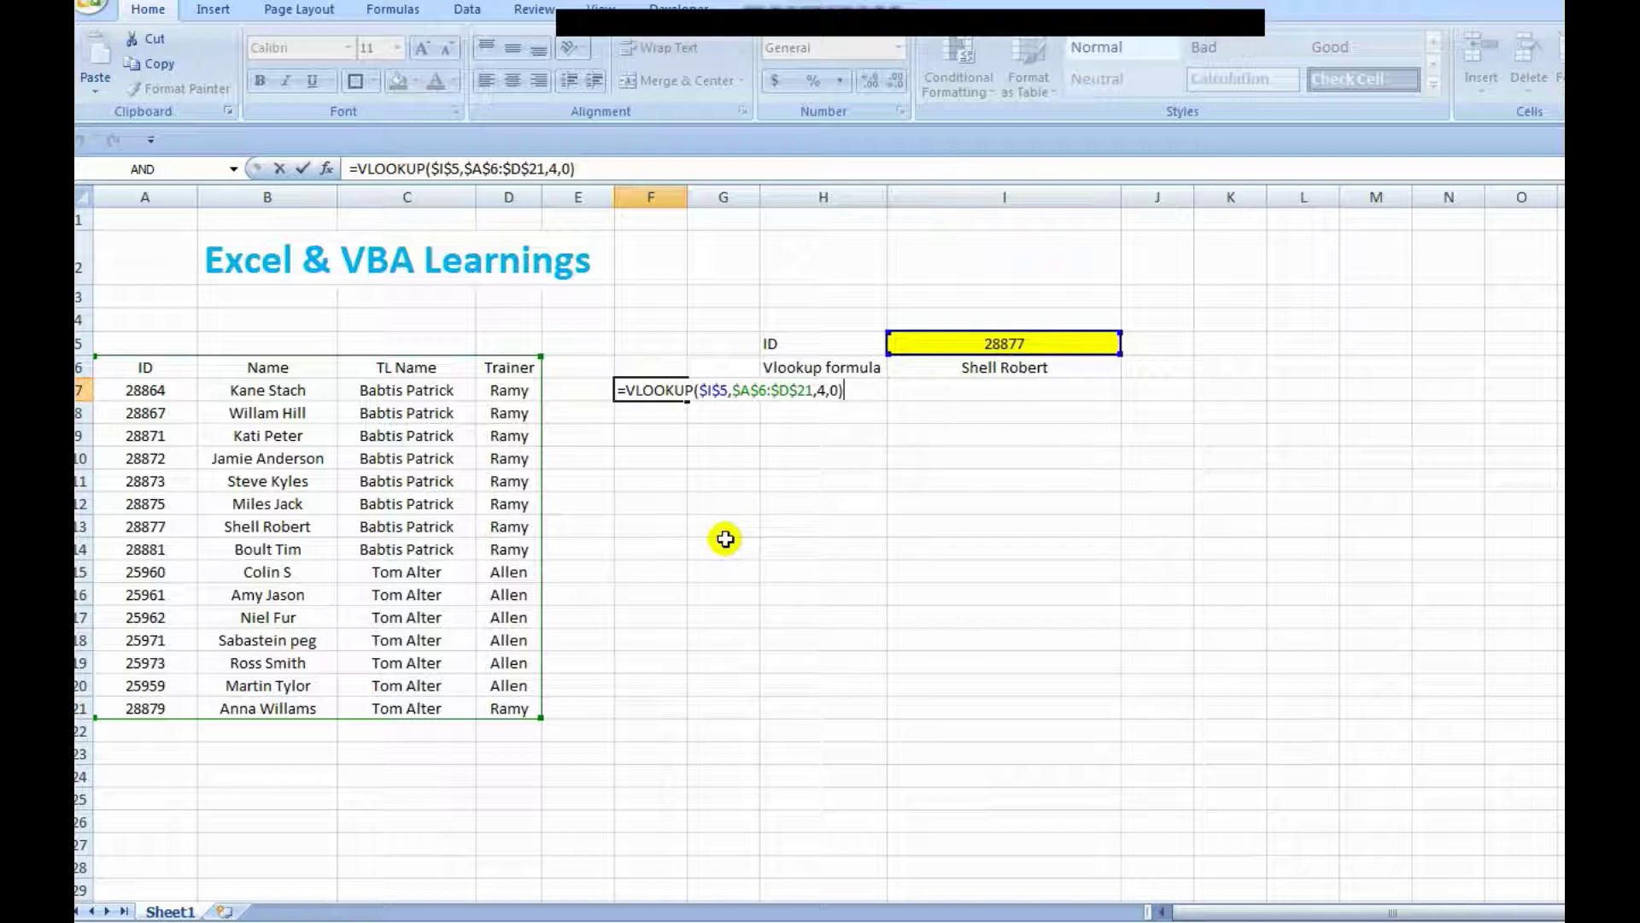
key("Return")
left_click(632, 389)
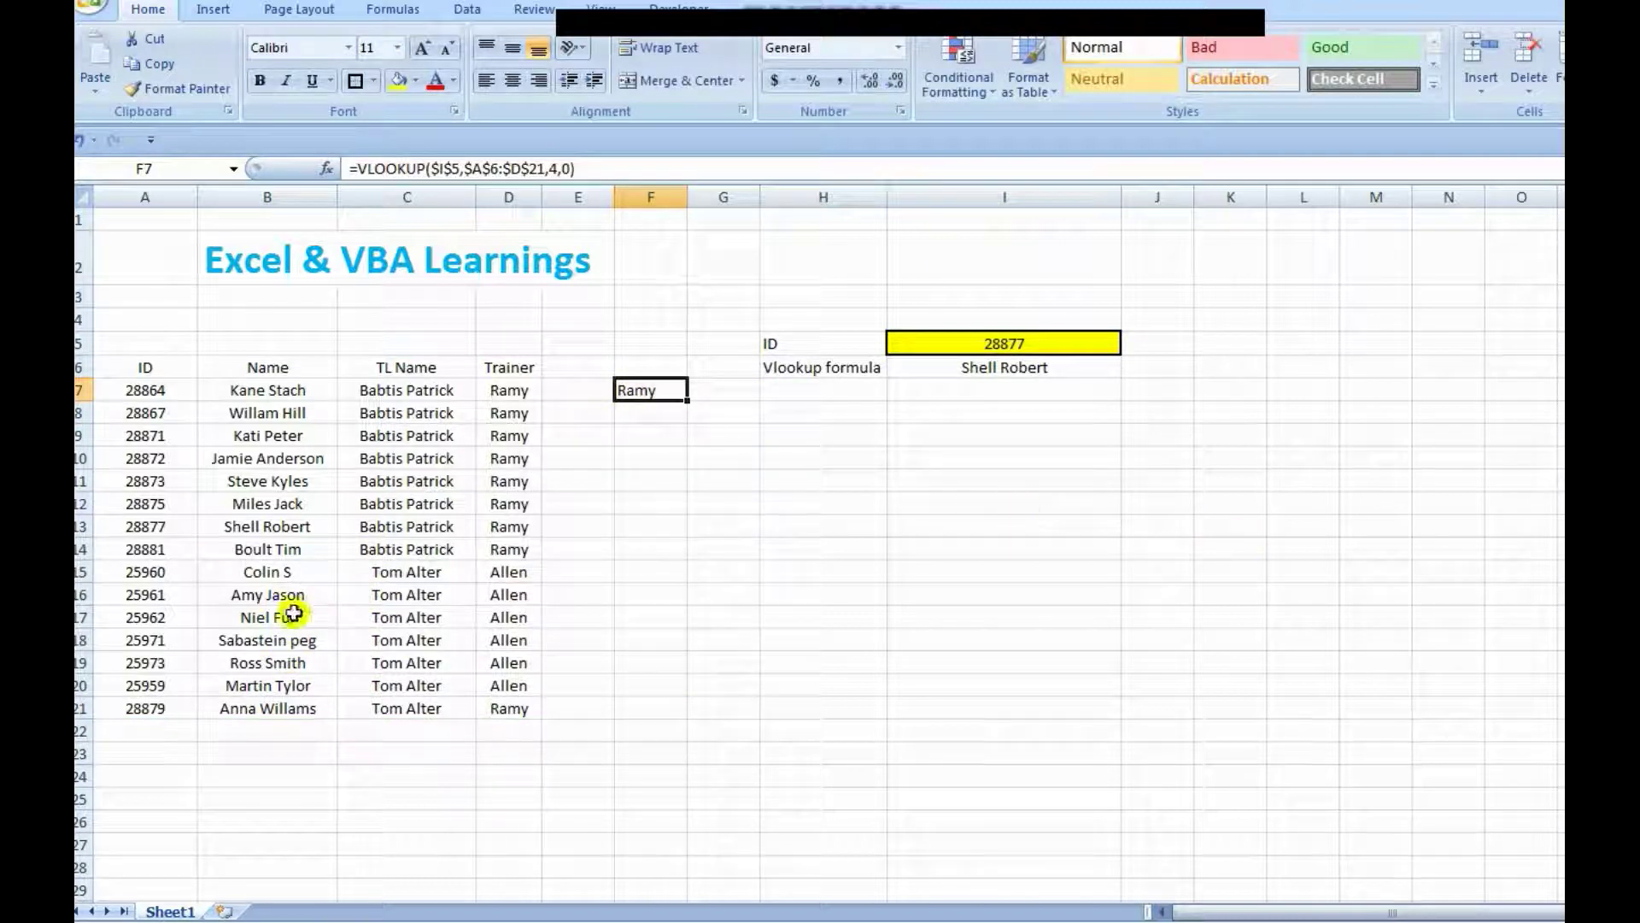
left_click(506, 524)
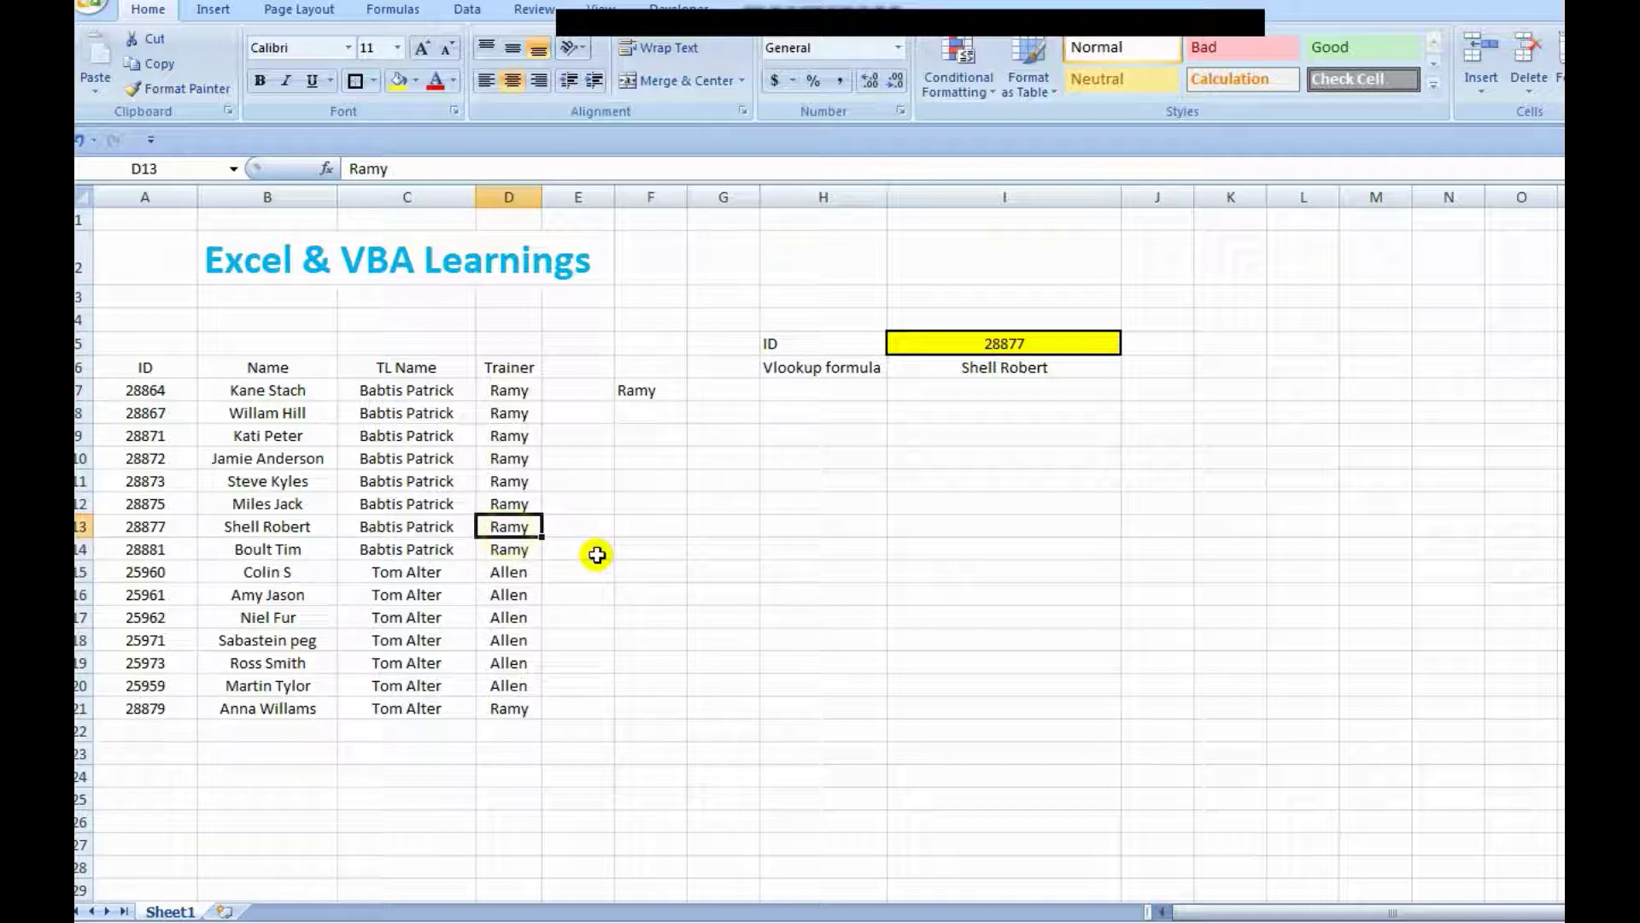
left_click(645, 396)
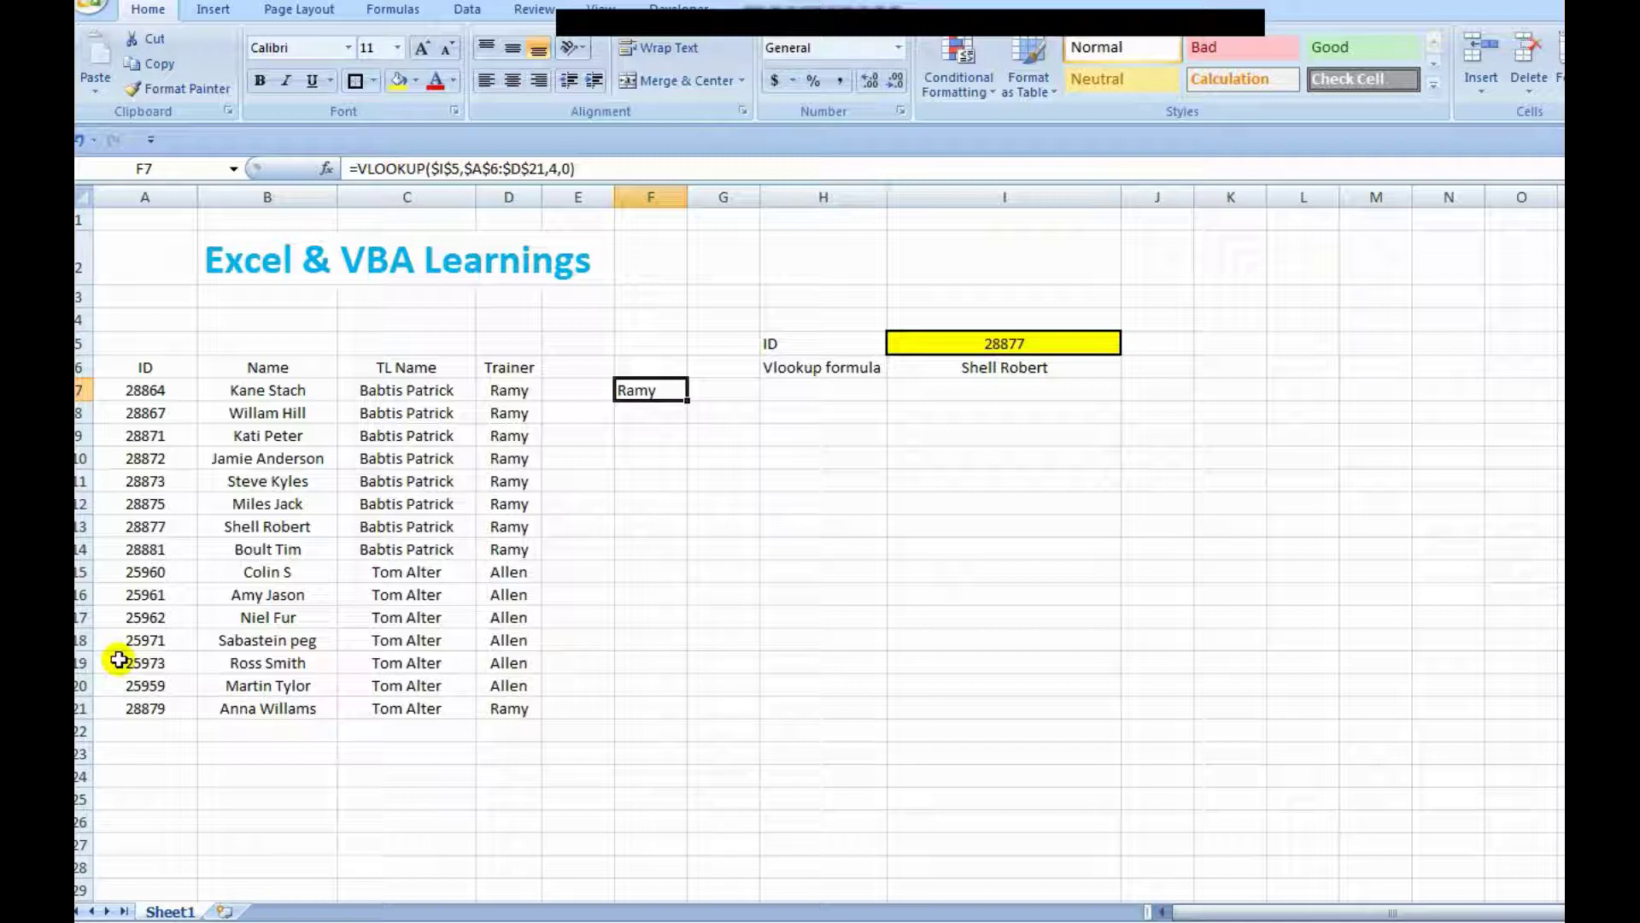
- Copy the ID from A17, paste only its value into I5, and check the results in F7 and I6
left_click(156, 621)
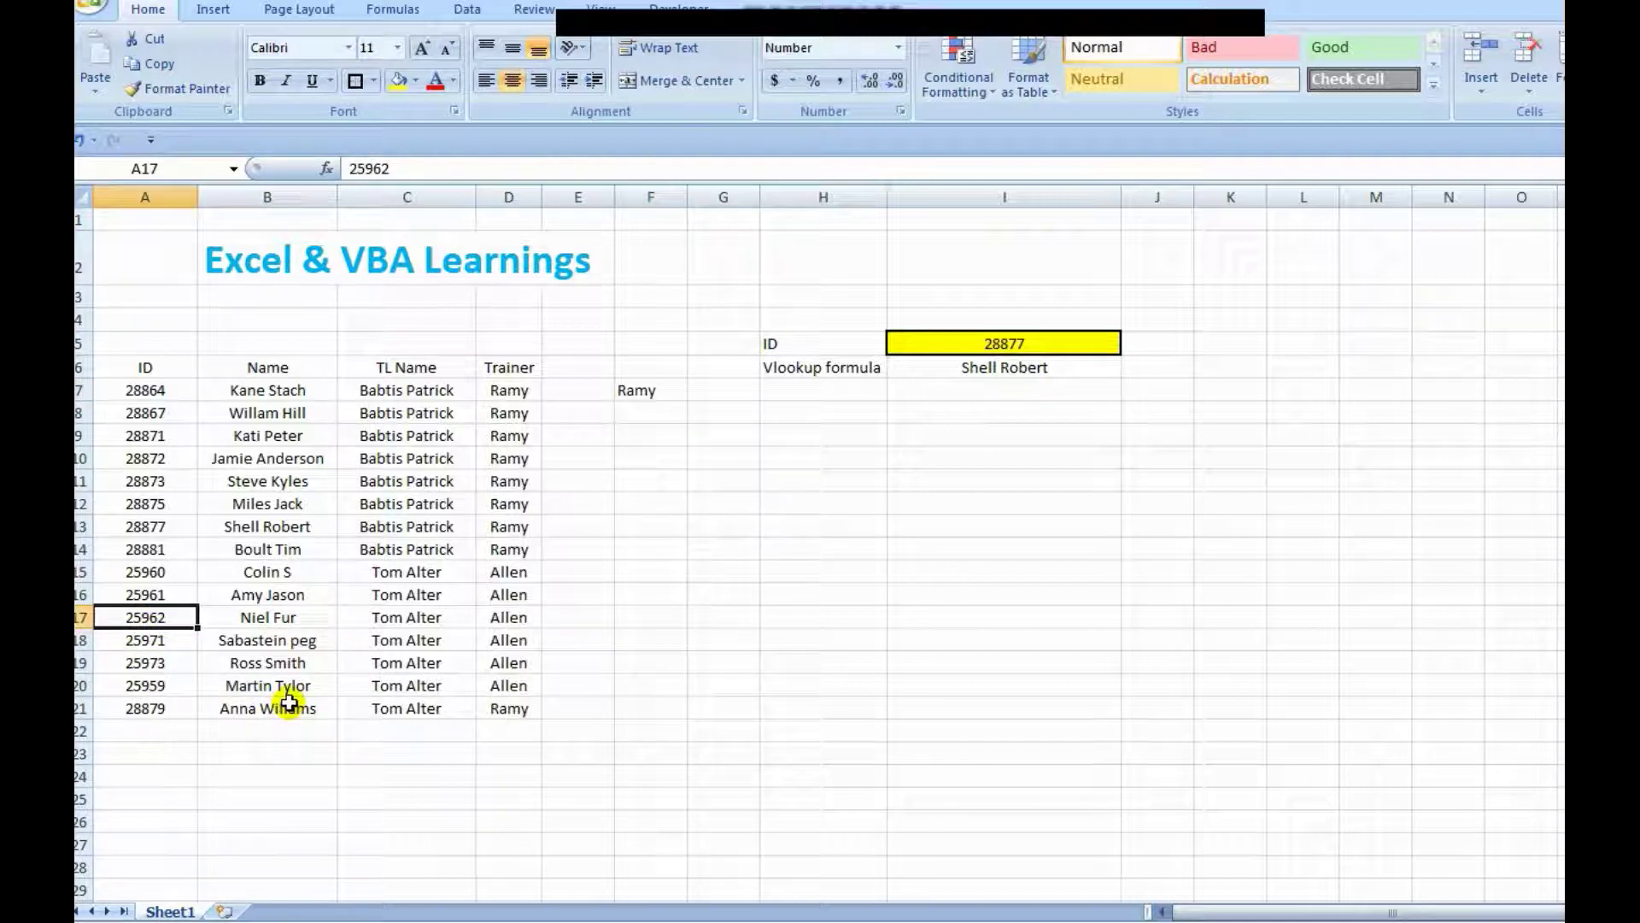
key("ctrl+c")
left_click(975, 340)
right_click(976, 342)
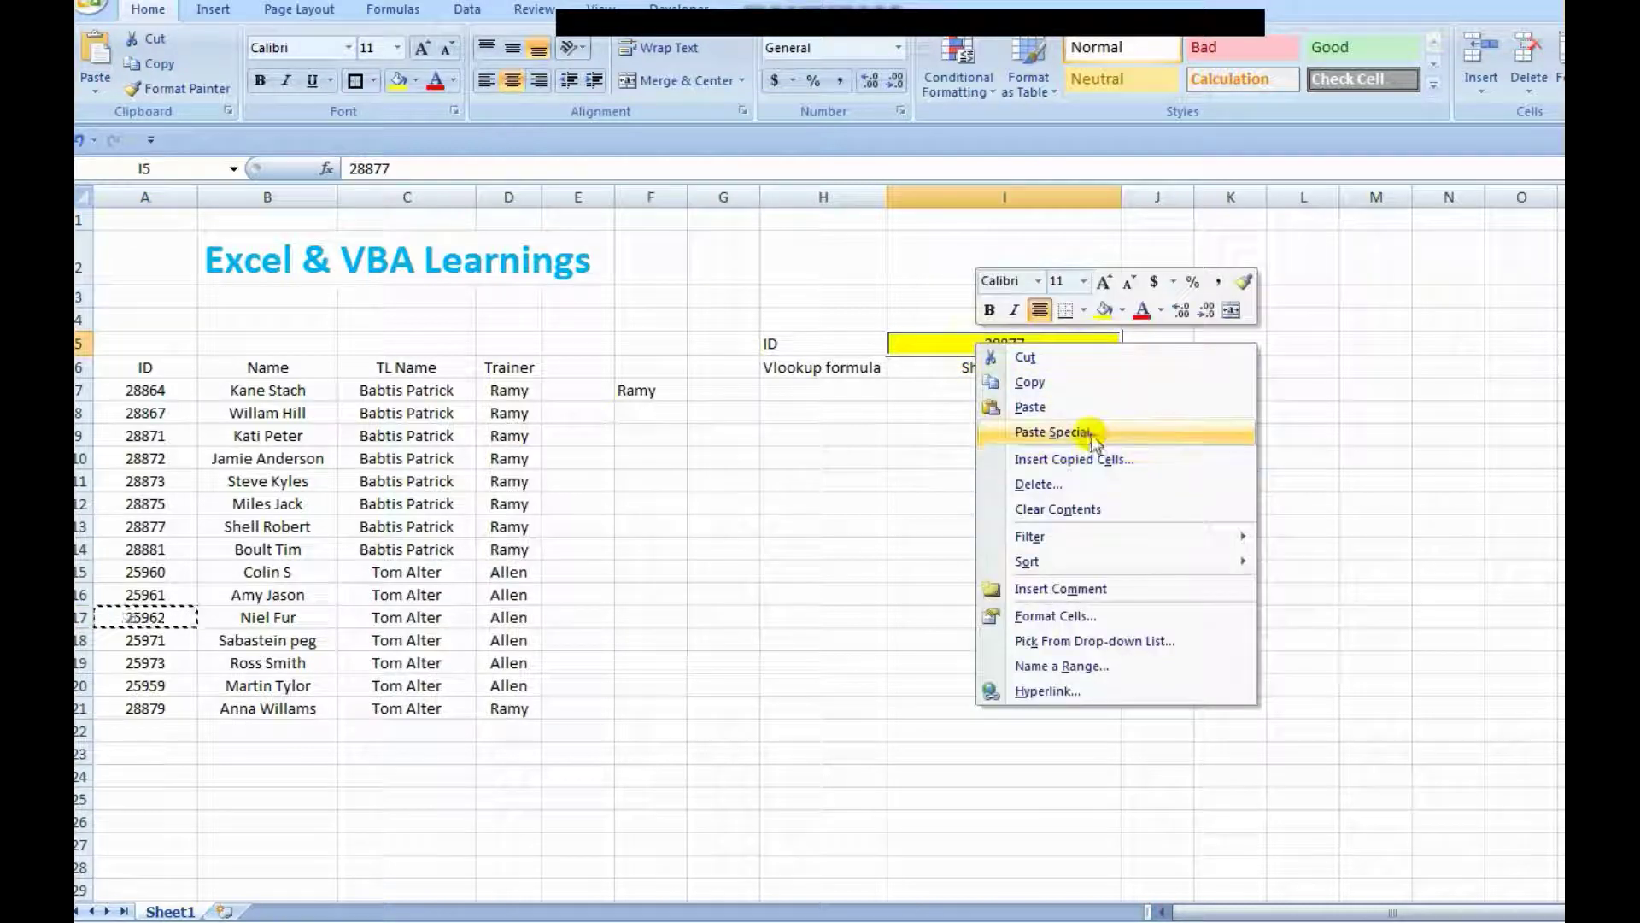
left_click(1057, 432)
left_click(910, 346)
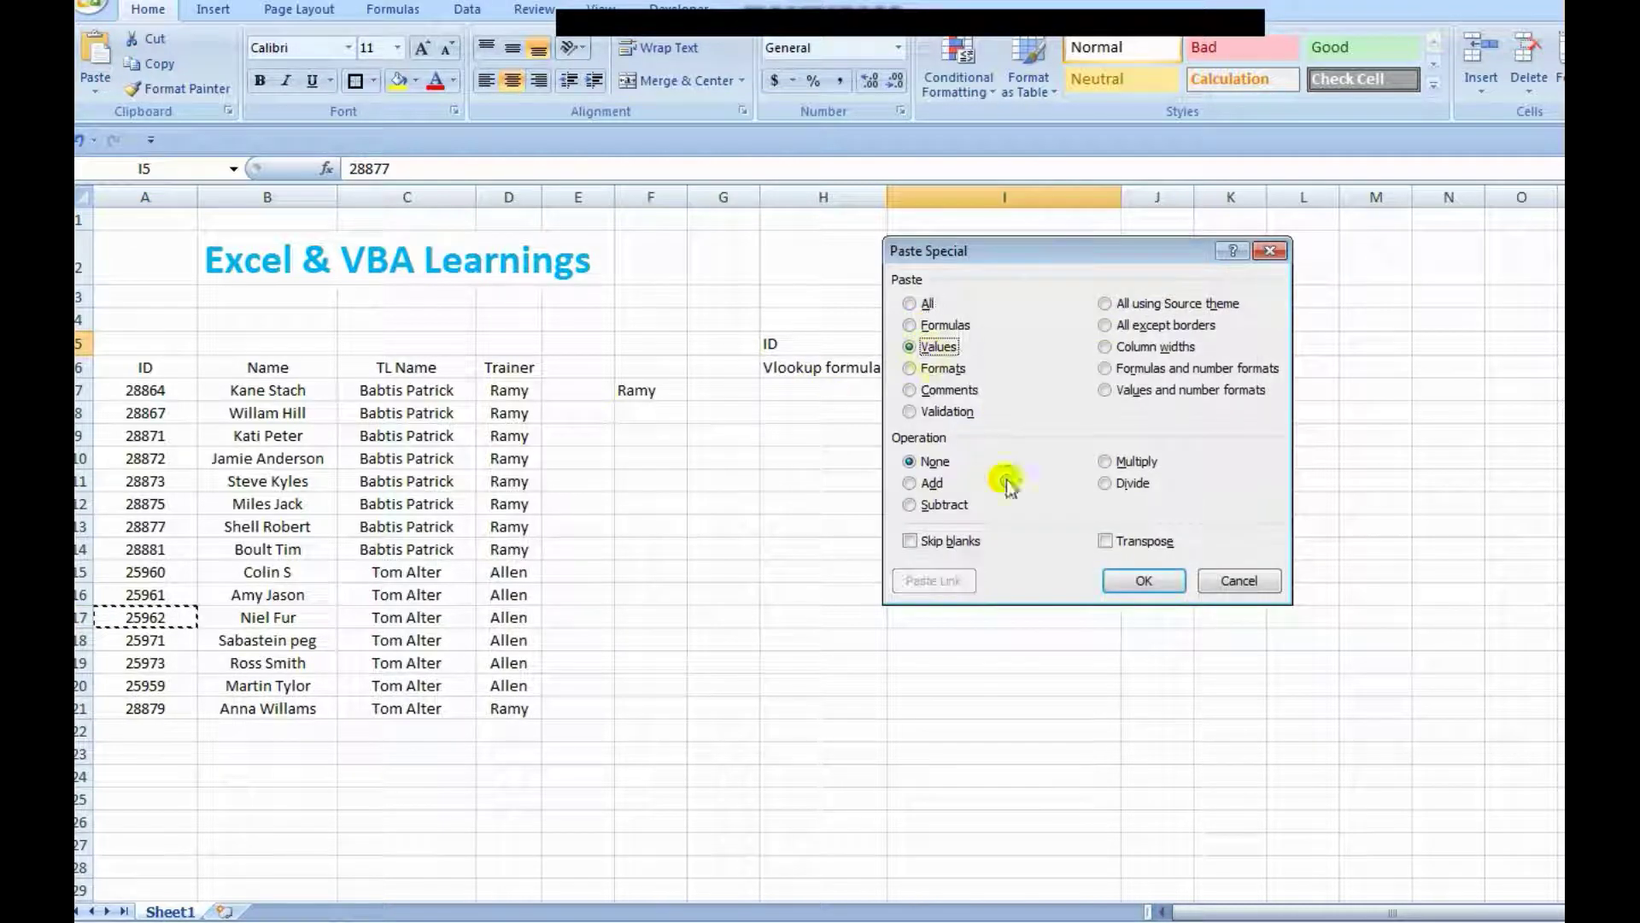
left_click(1143, 580)
left_click(633, 395)
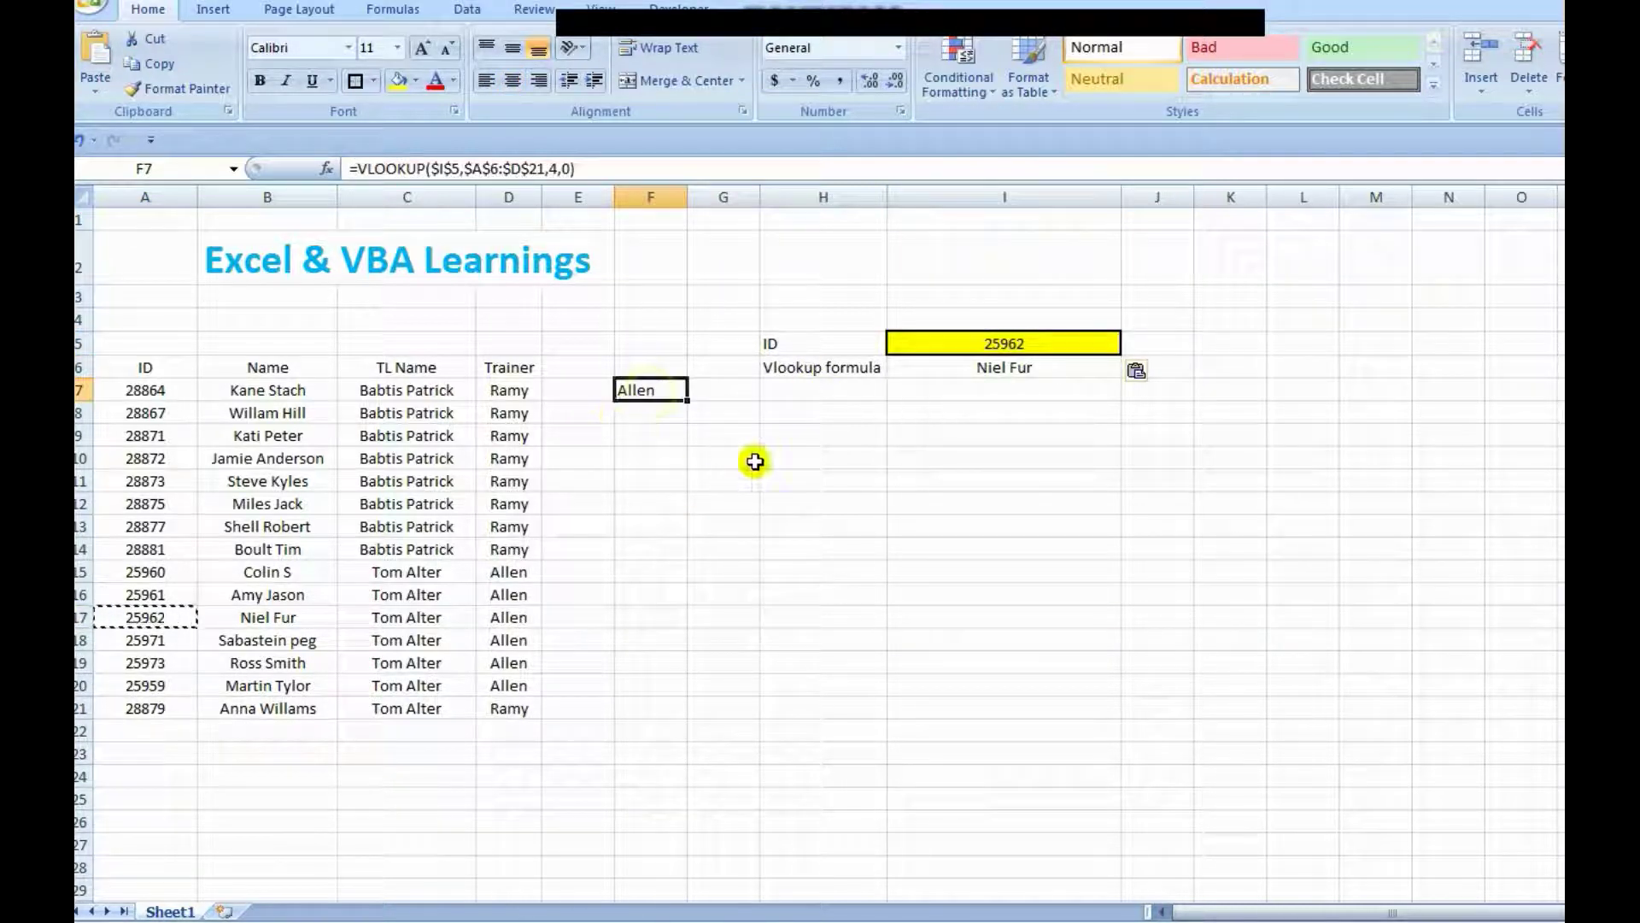
left_click(952, 372)
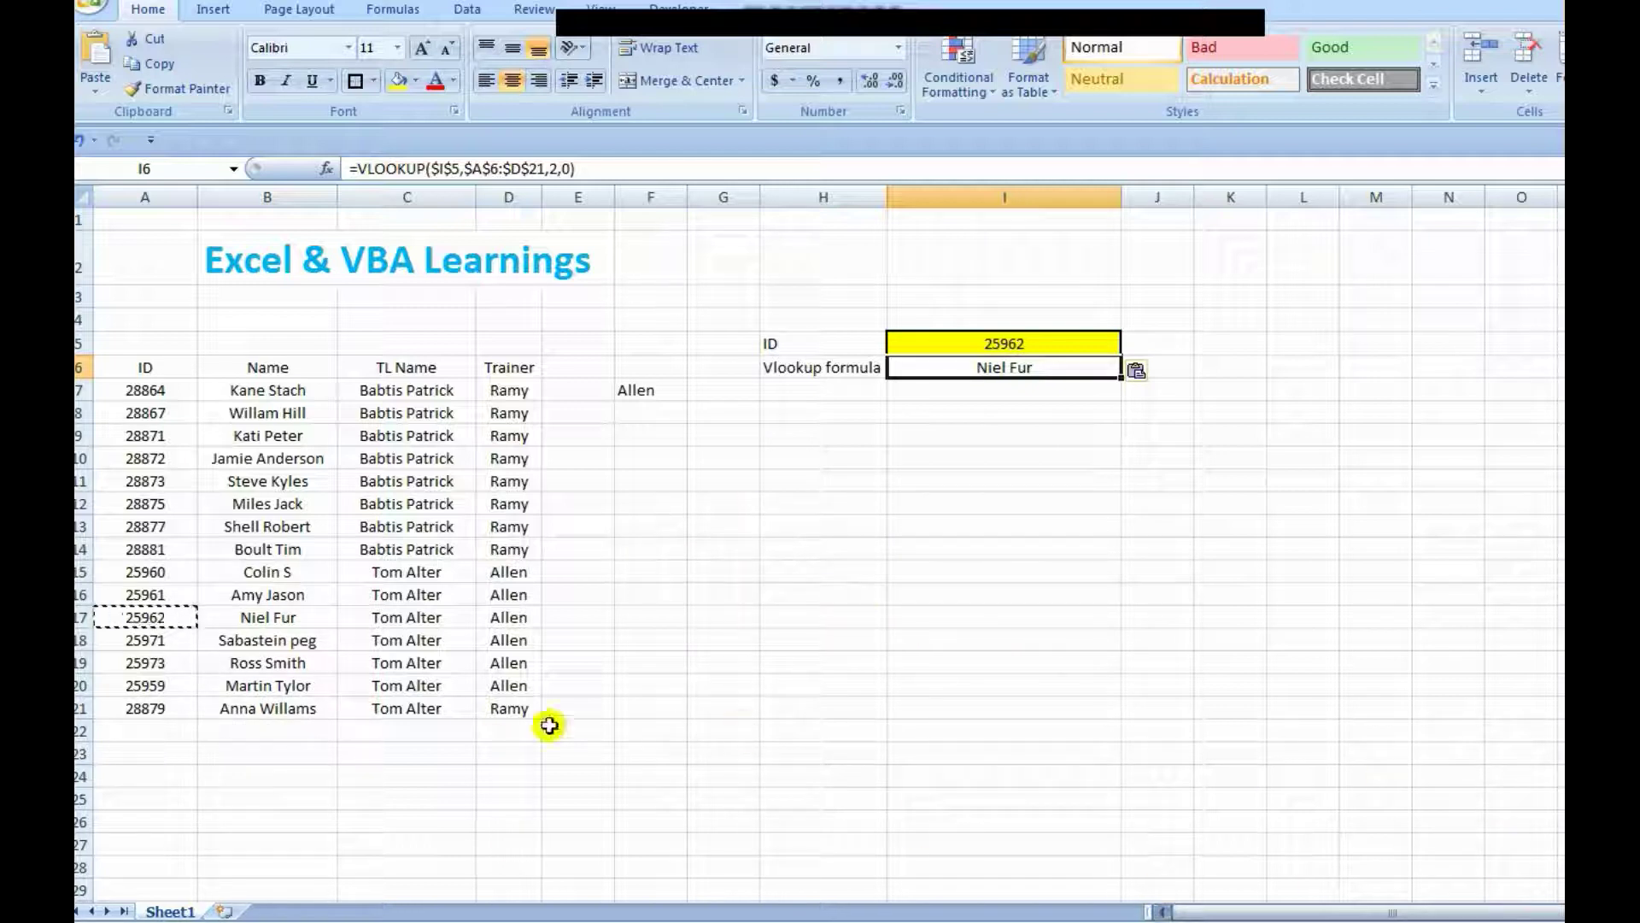
- Enter the column header Quality in the empty cell K11
left_click(848, 522)
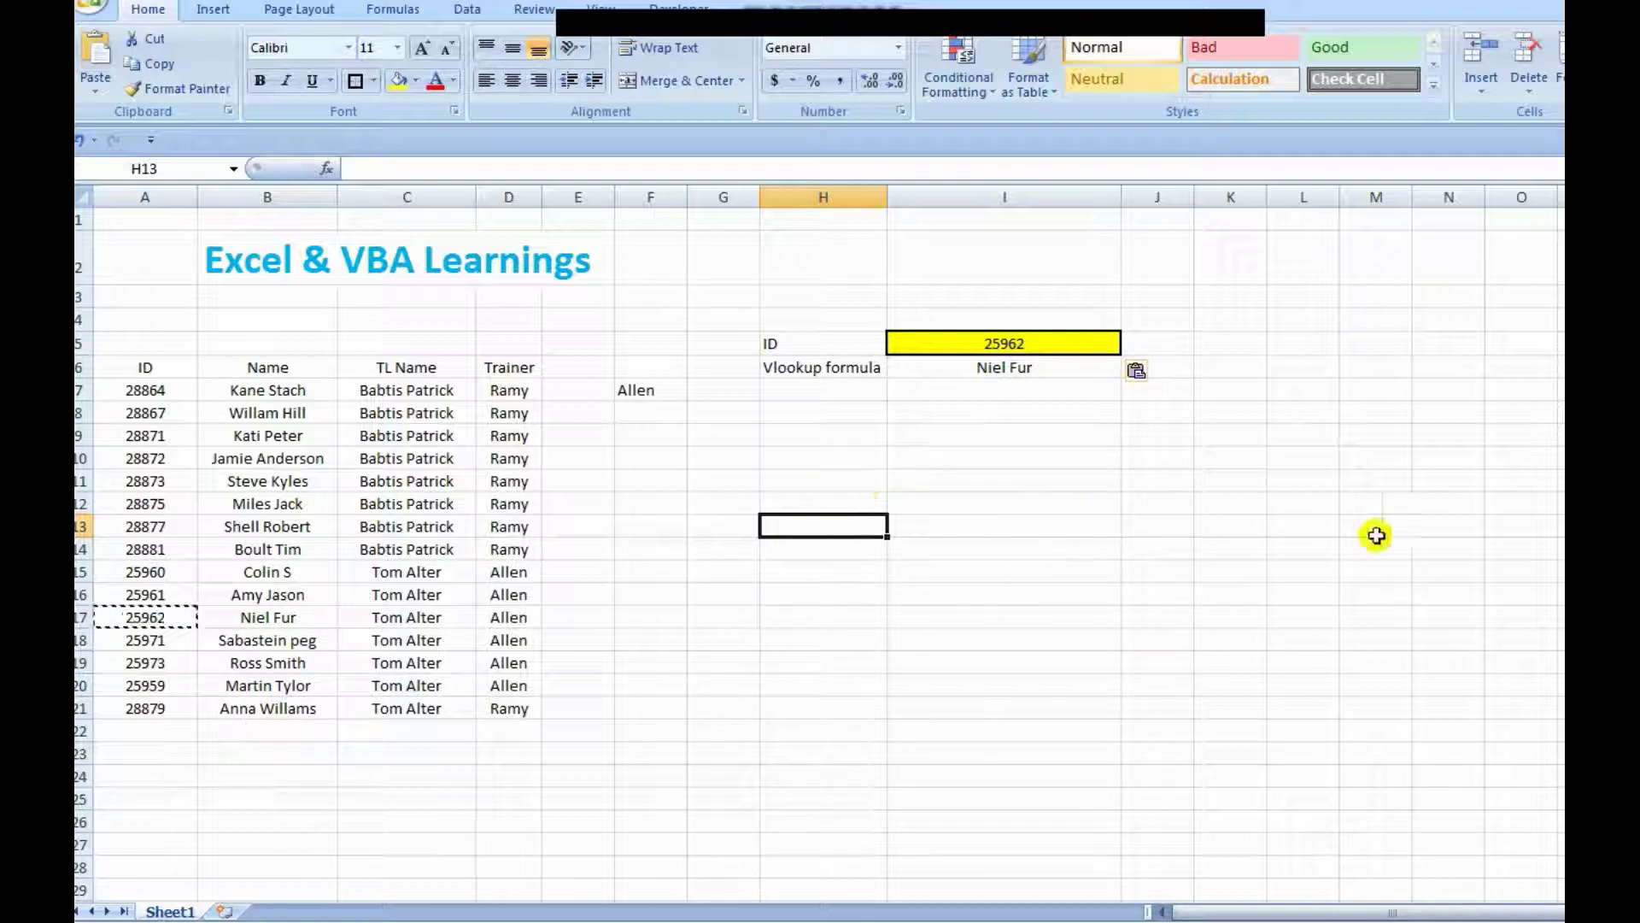
left_click(1188, 480)
key("Right")
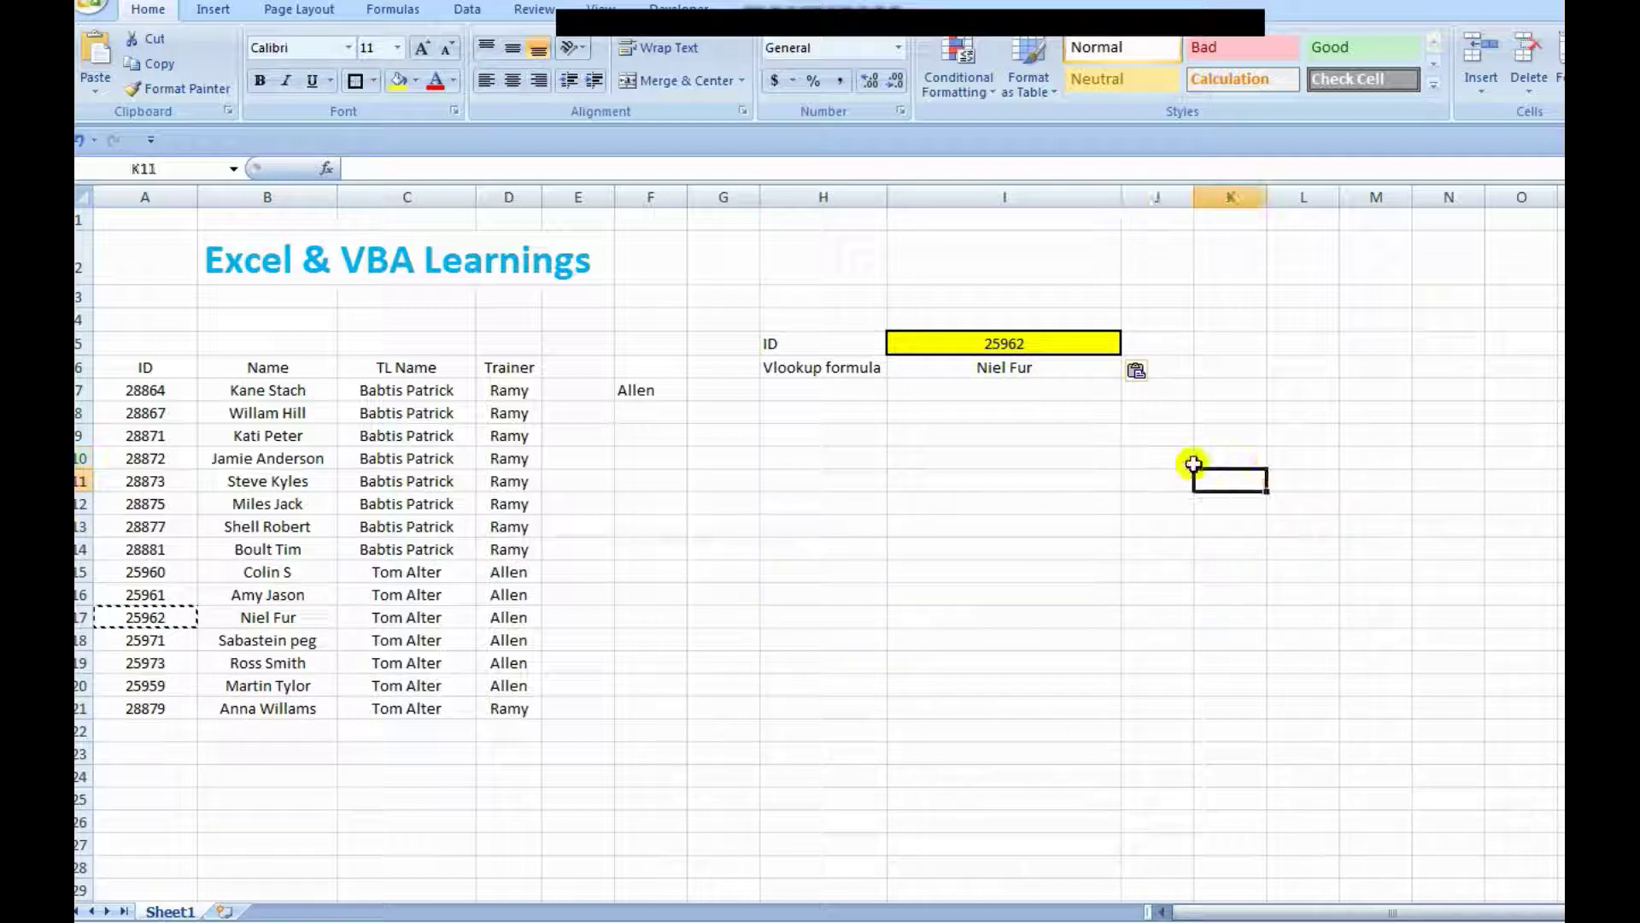
type("Quality")
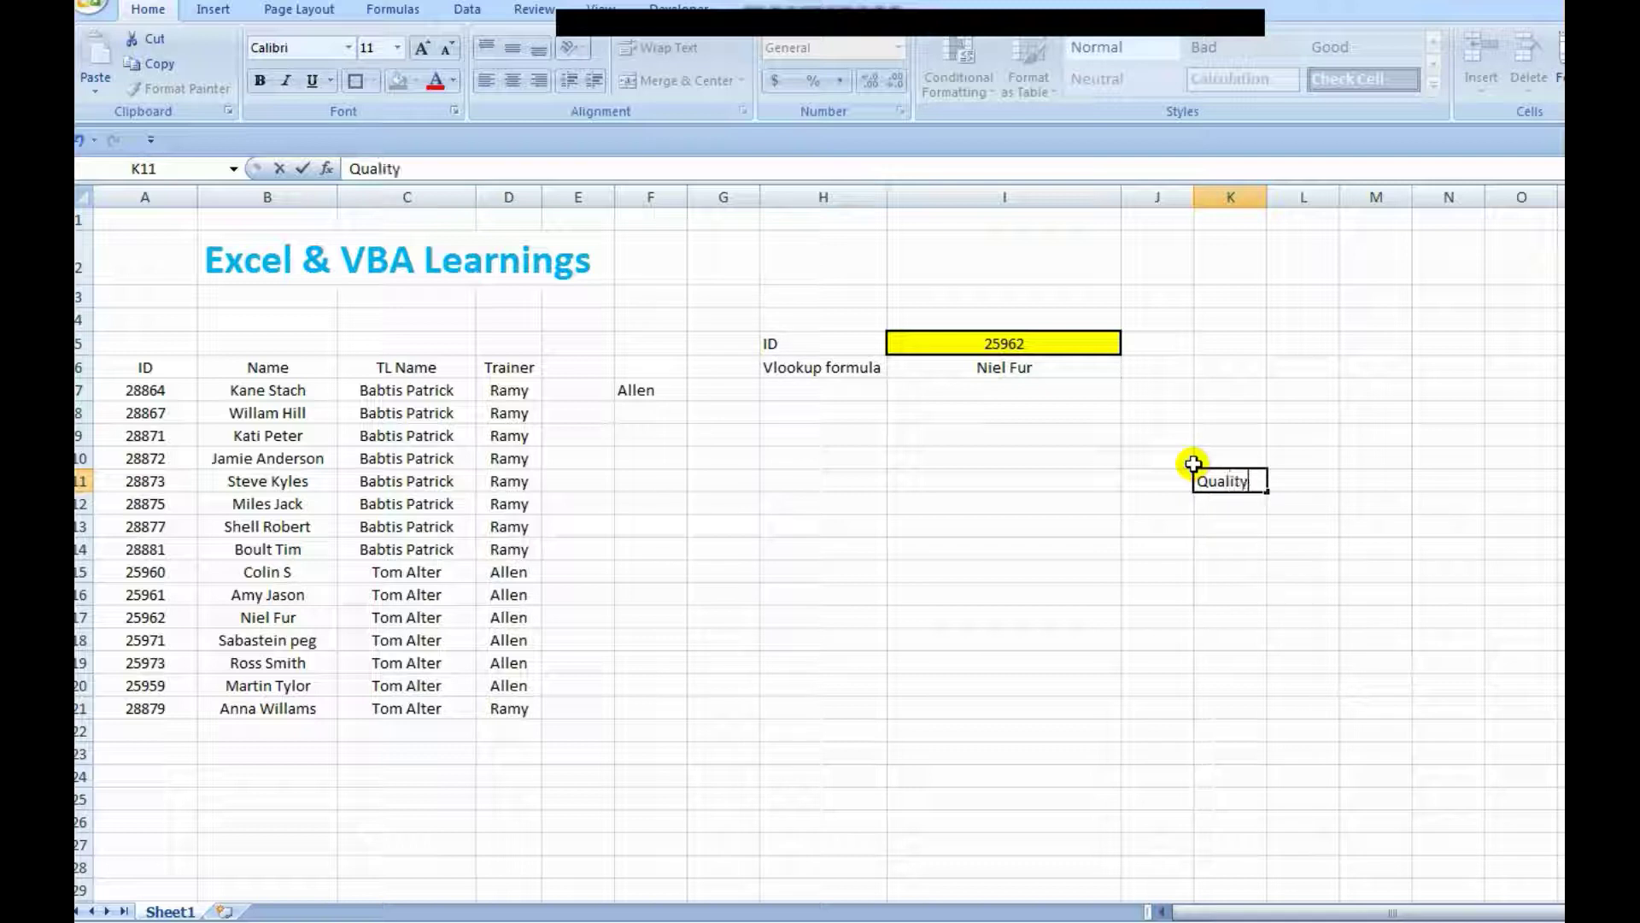
key("Right")
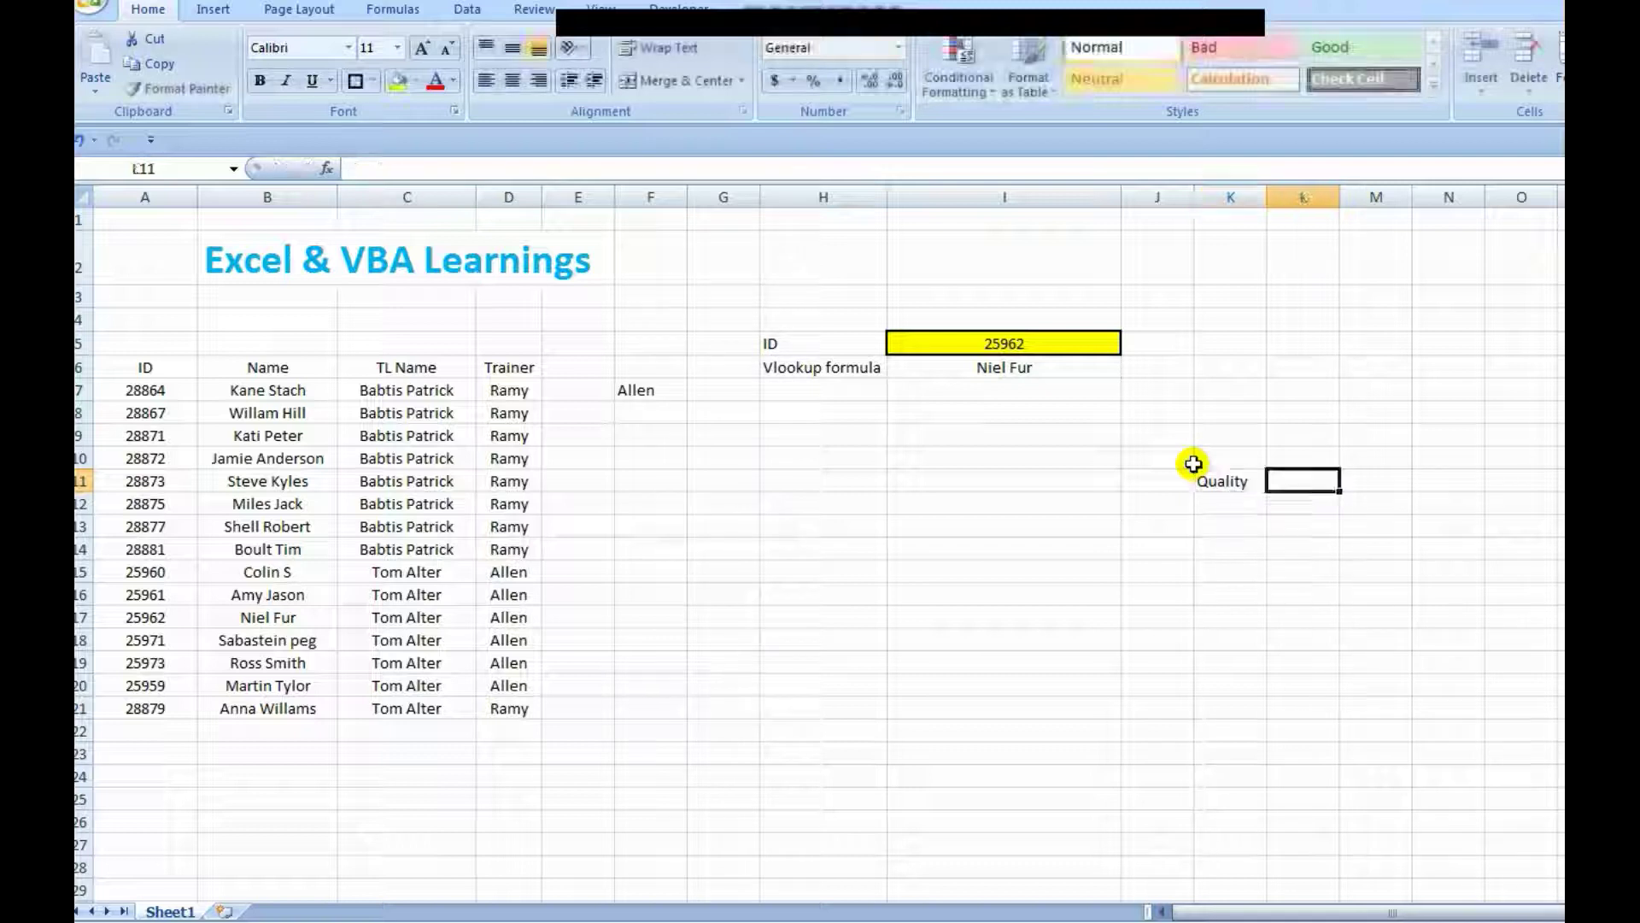
- Enter the header Product No in L11 and autofit column L to it
key("Right")
key("Left")
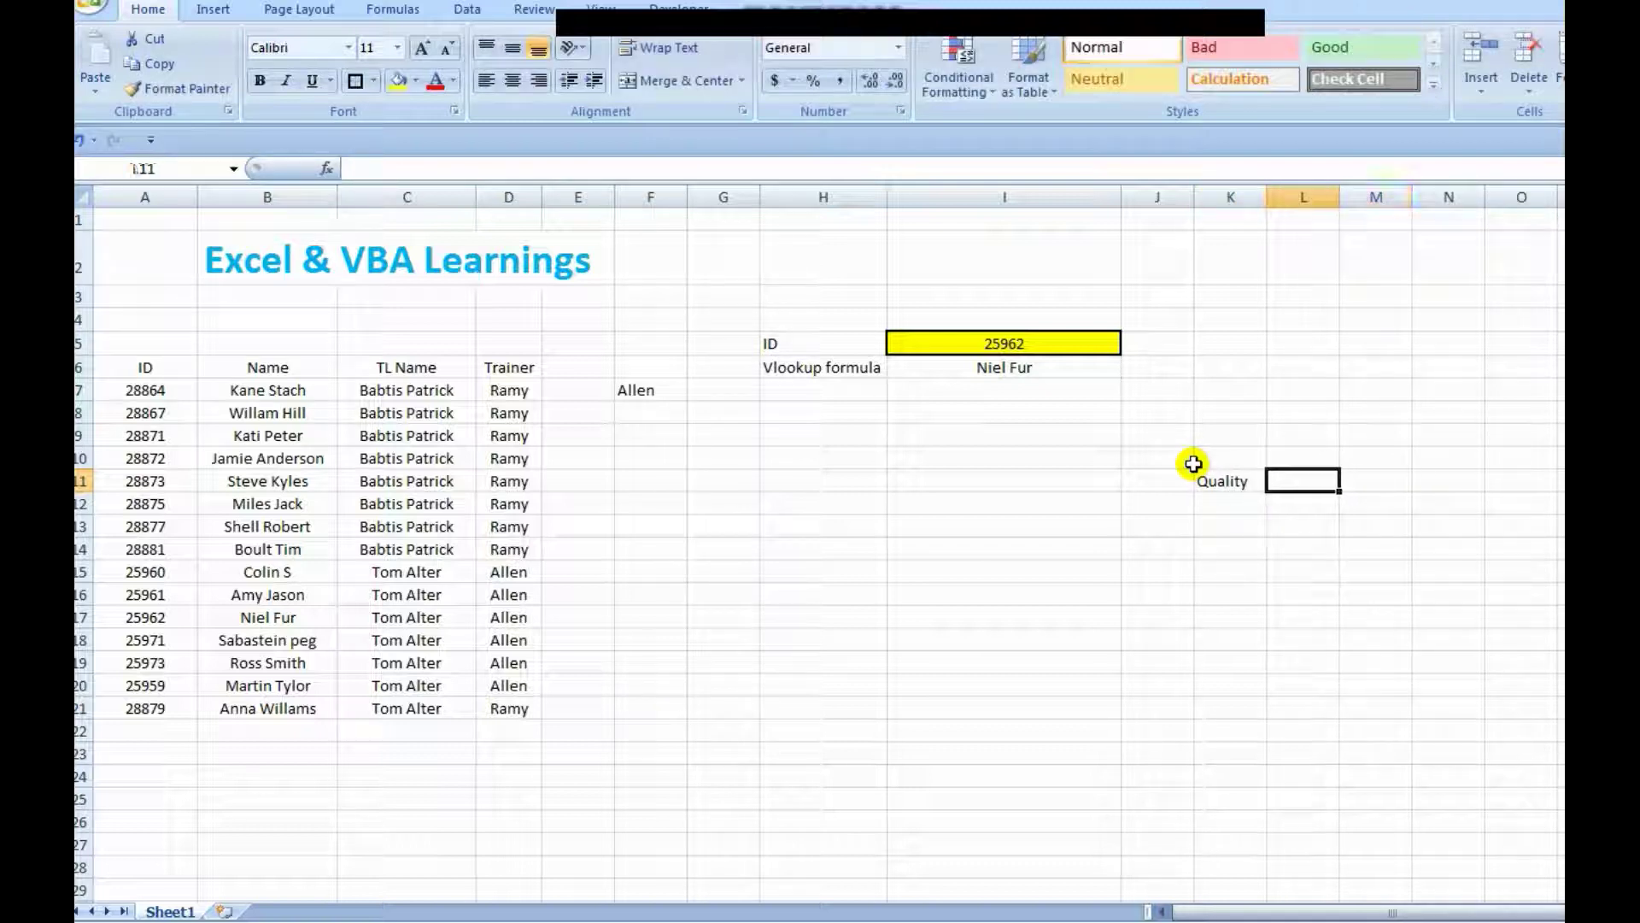
type("Product No")
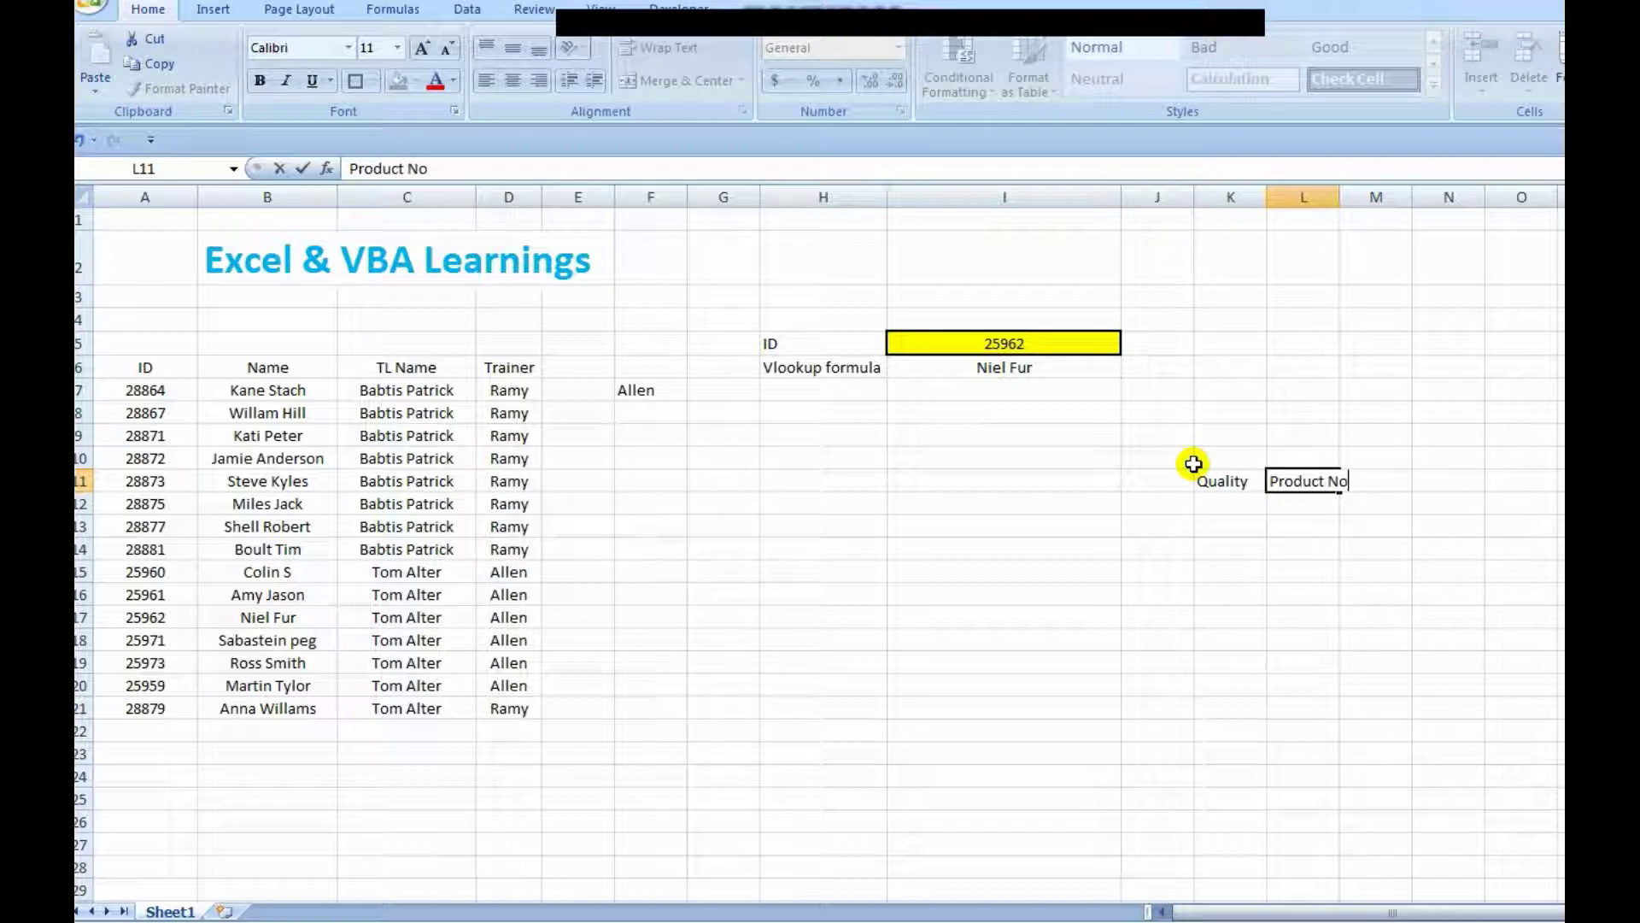
key("Right")
key("Left")
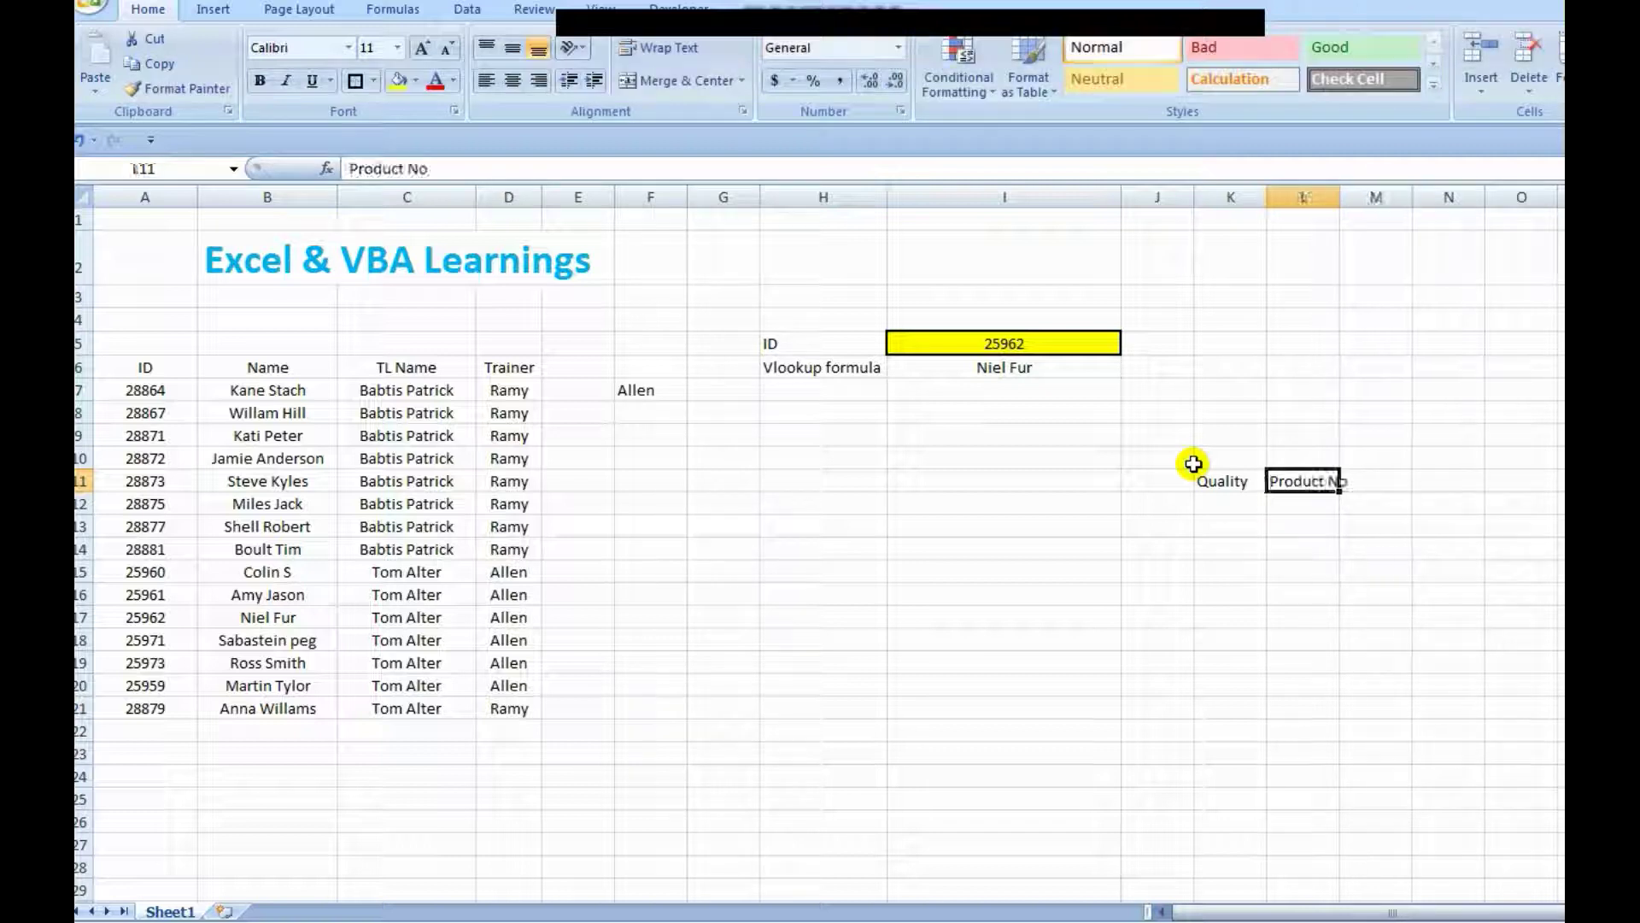
key("alt+h")
key("o")
key("i")
- Enter the values 10, 15, 20 and 50 under the Quality header in K12:K15
key("Down")
key("Left")
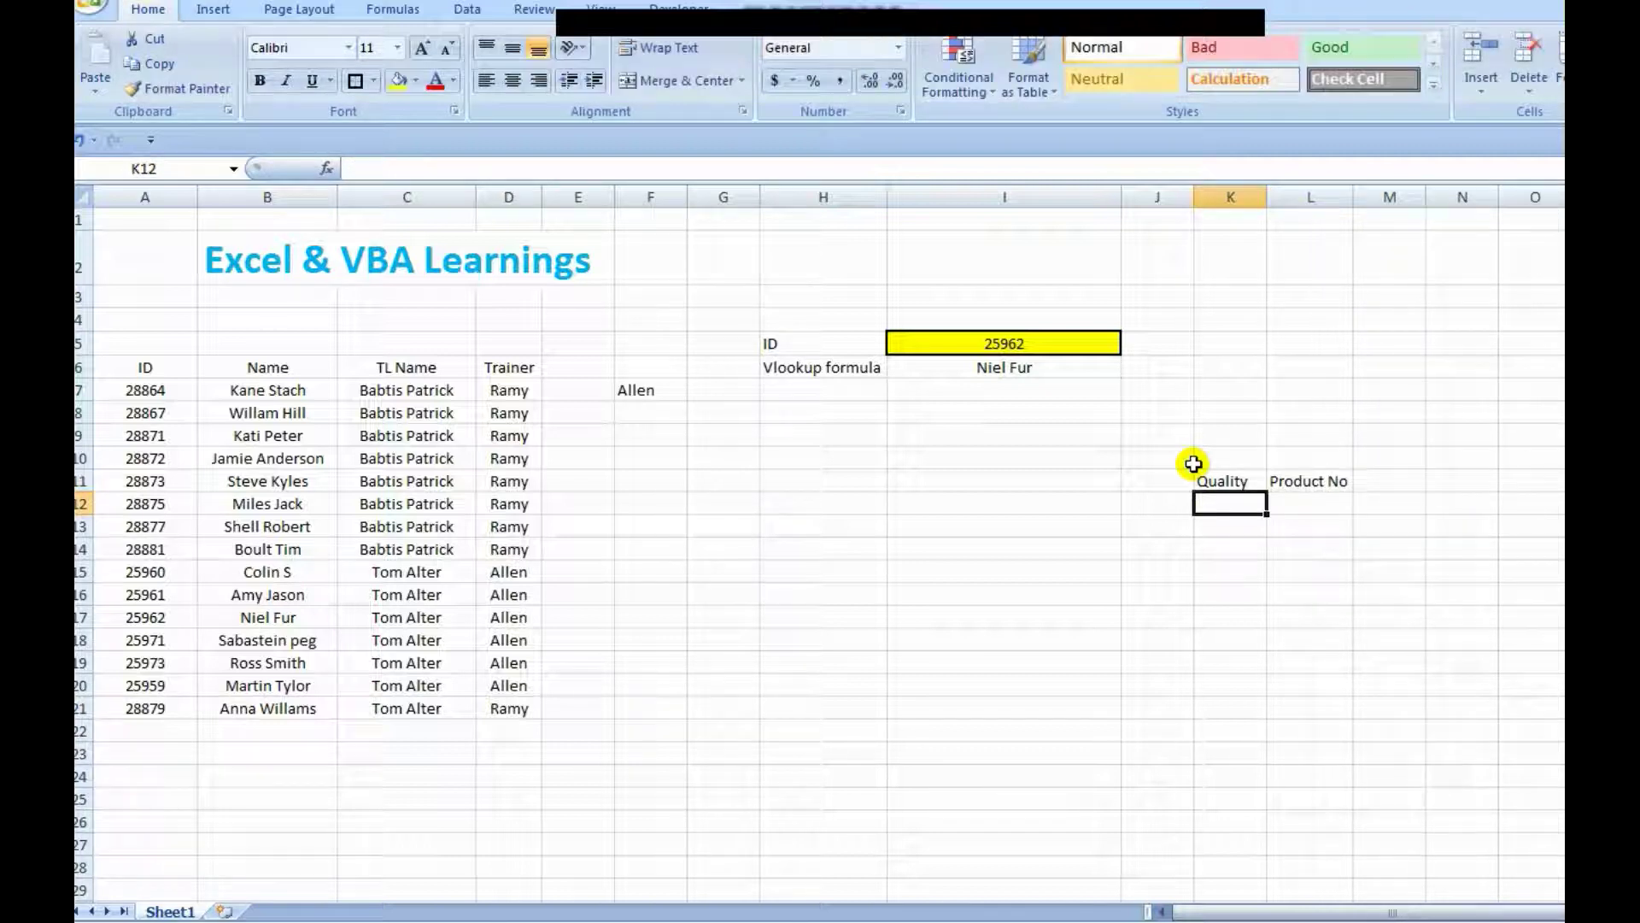
type("10")
key("Return")
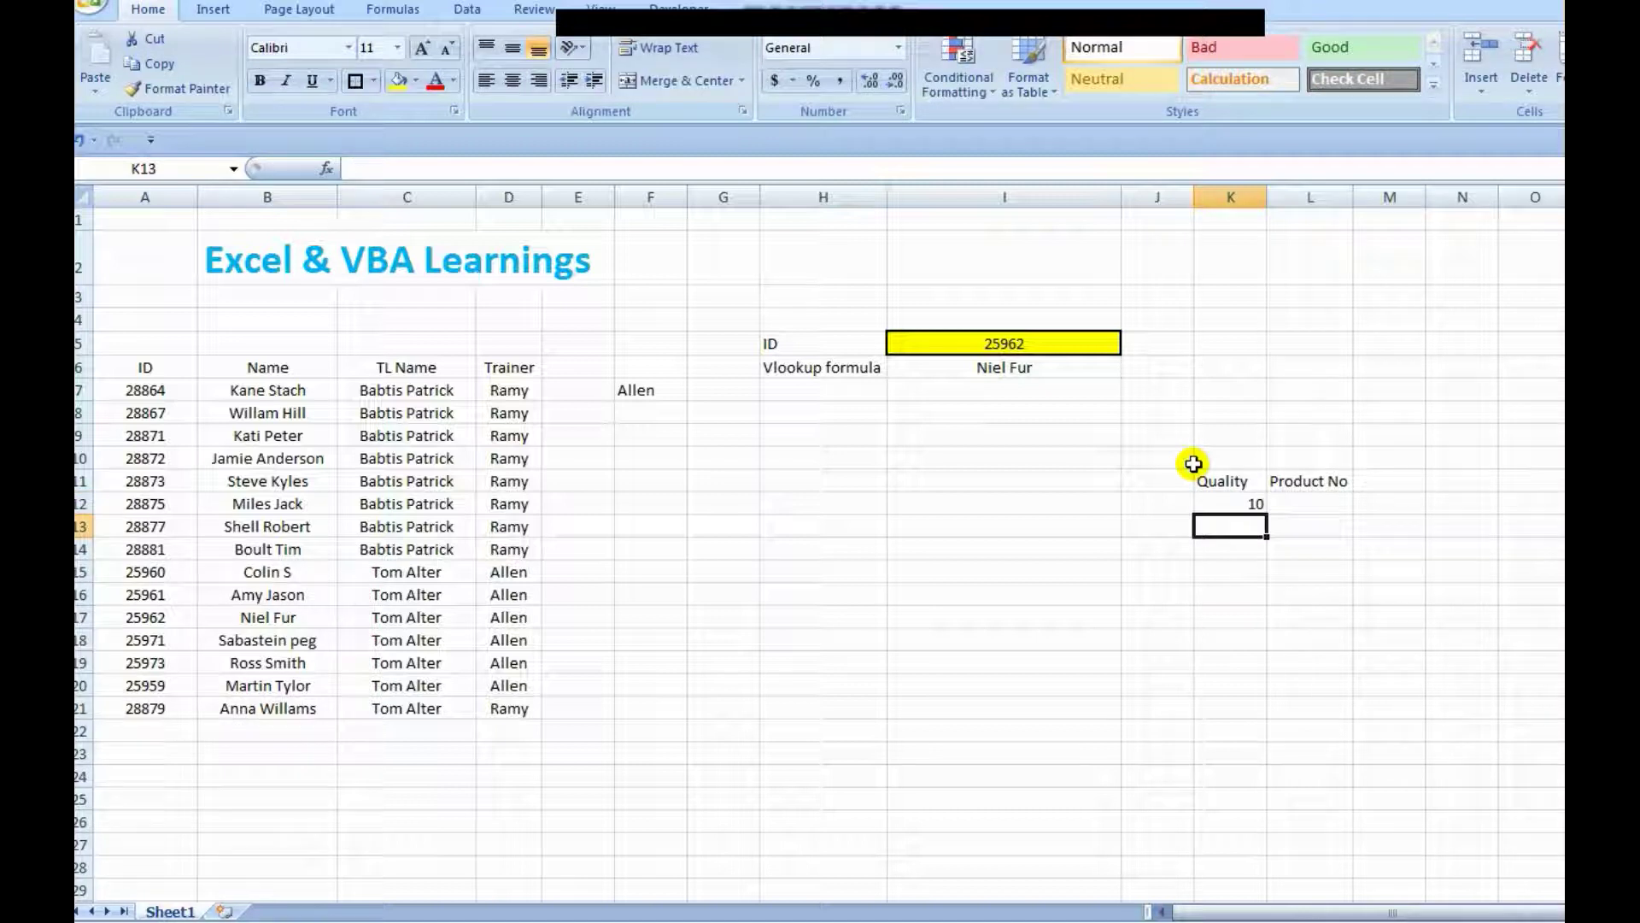
type("15")
key("Return")
type("13")
key("Return")
key("Up")
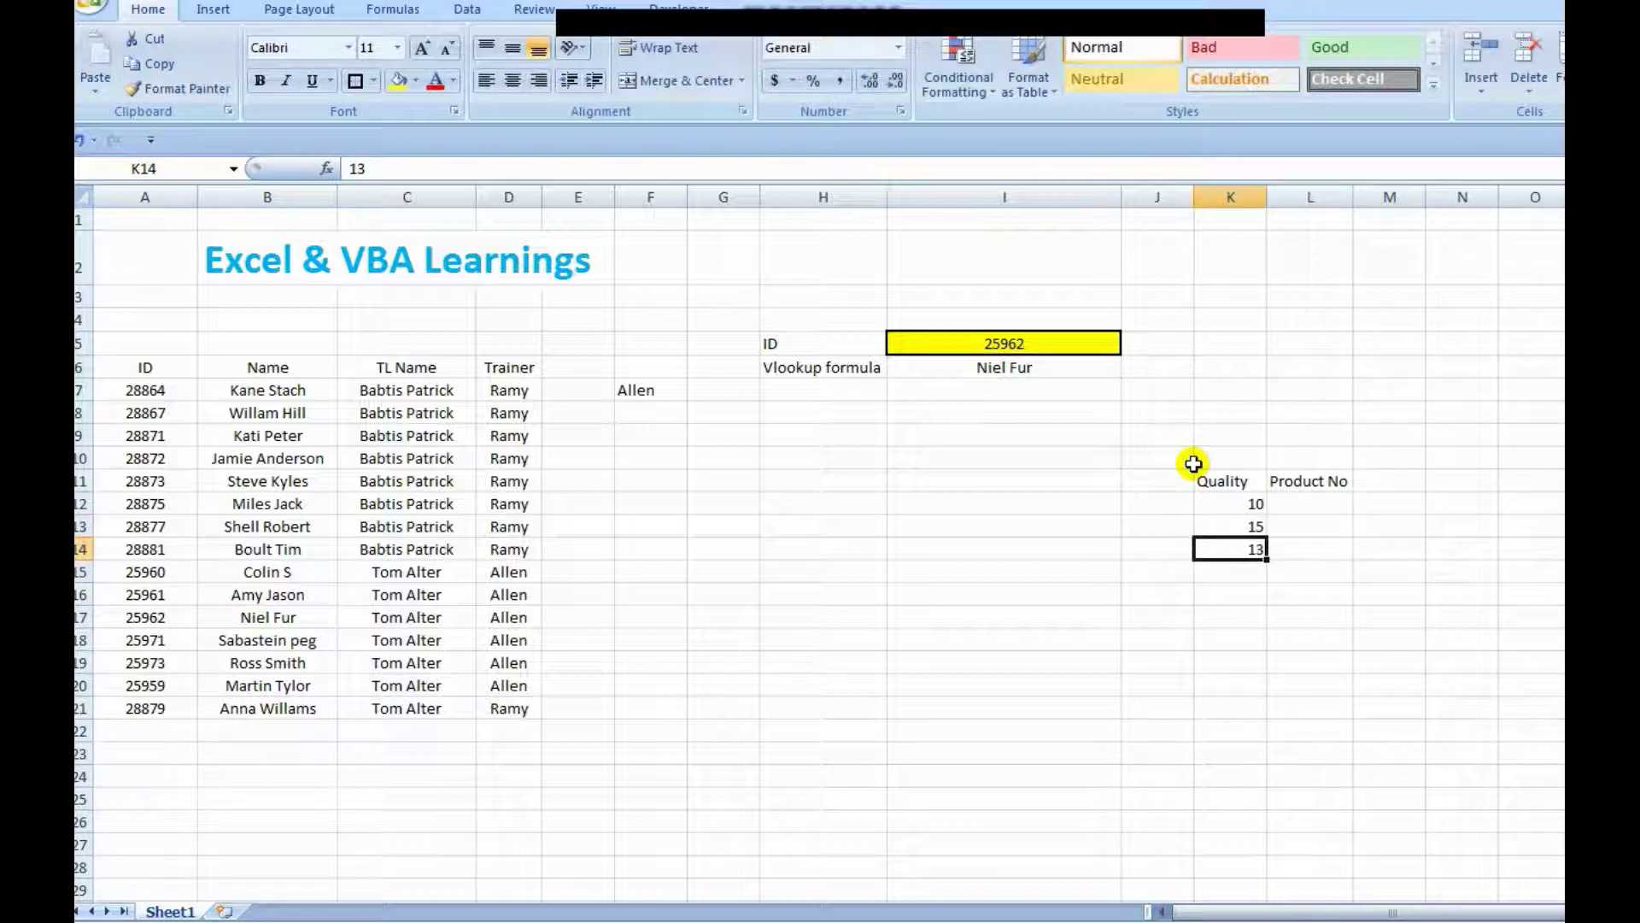
type("20")
key("Return")
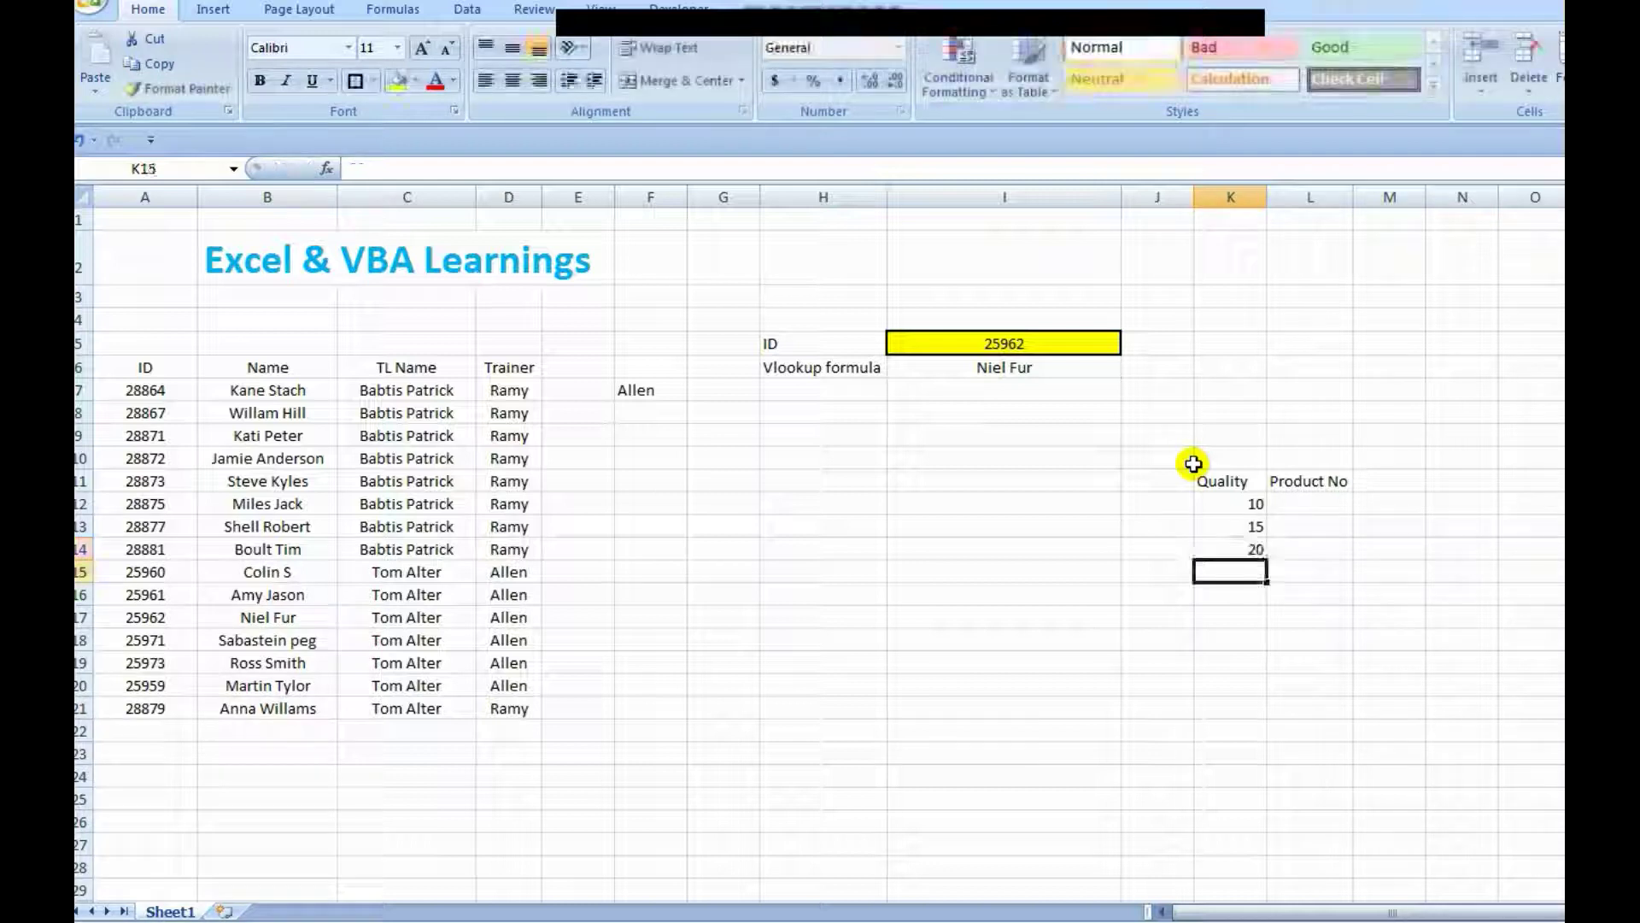
type("50")
key("Return")
- Center the Quality values in K12:K15 horizontally
key("Up")
key("ctrl+Up")
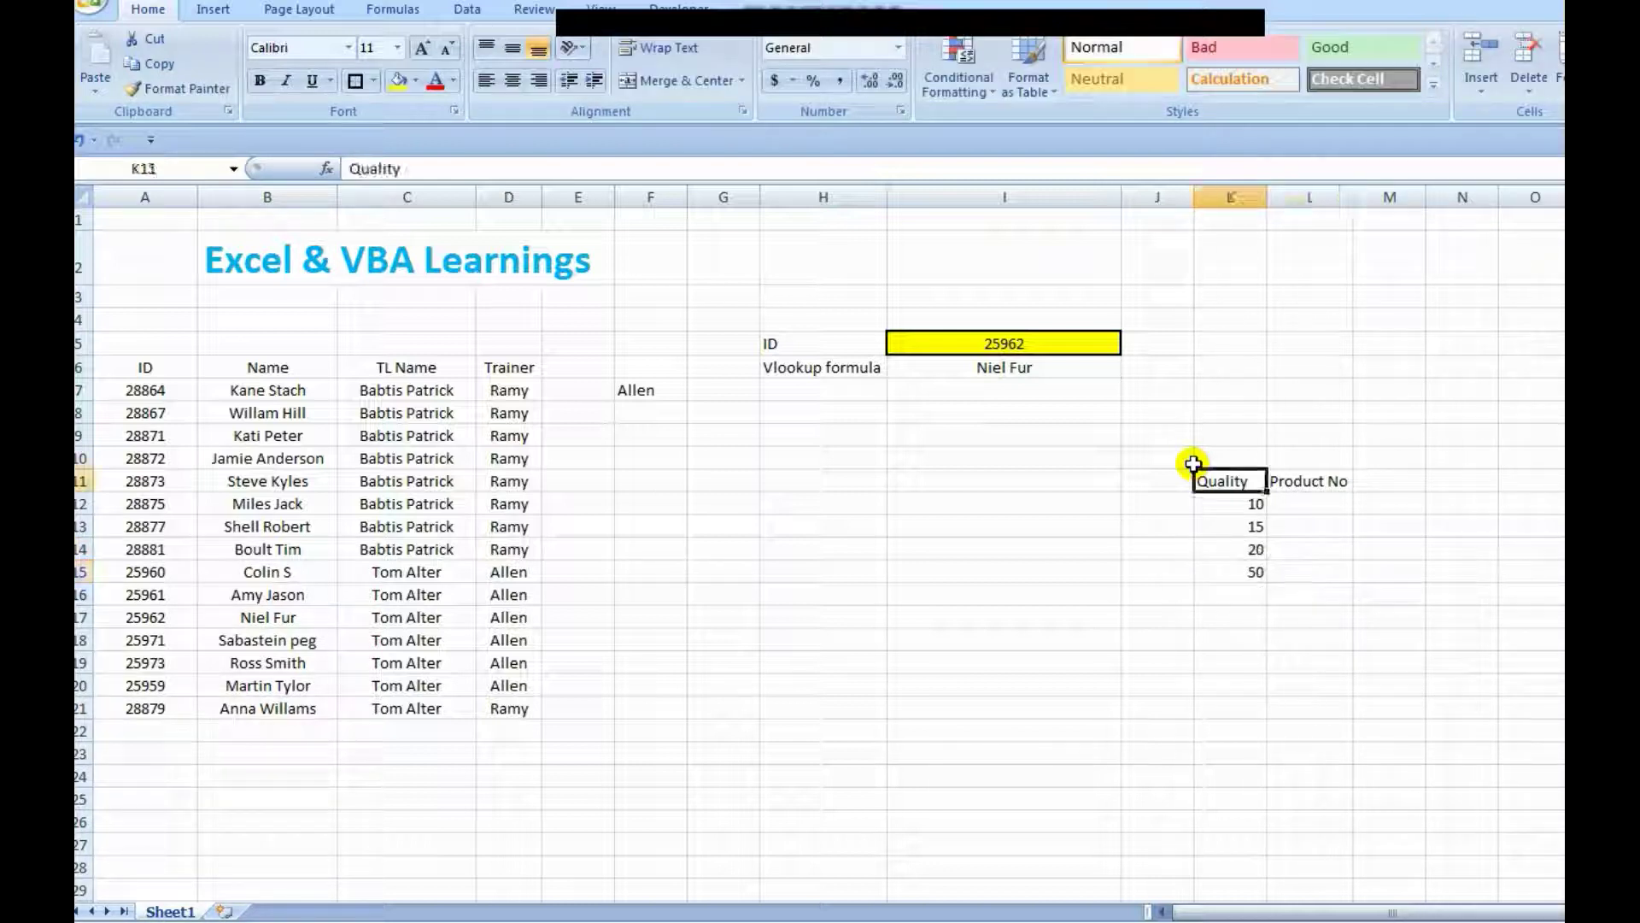
key("Down")
key("ctrl+shift+Down")
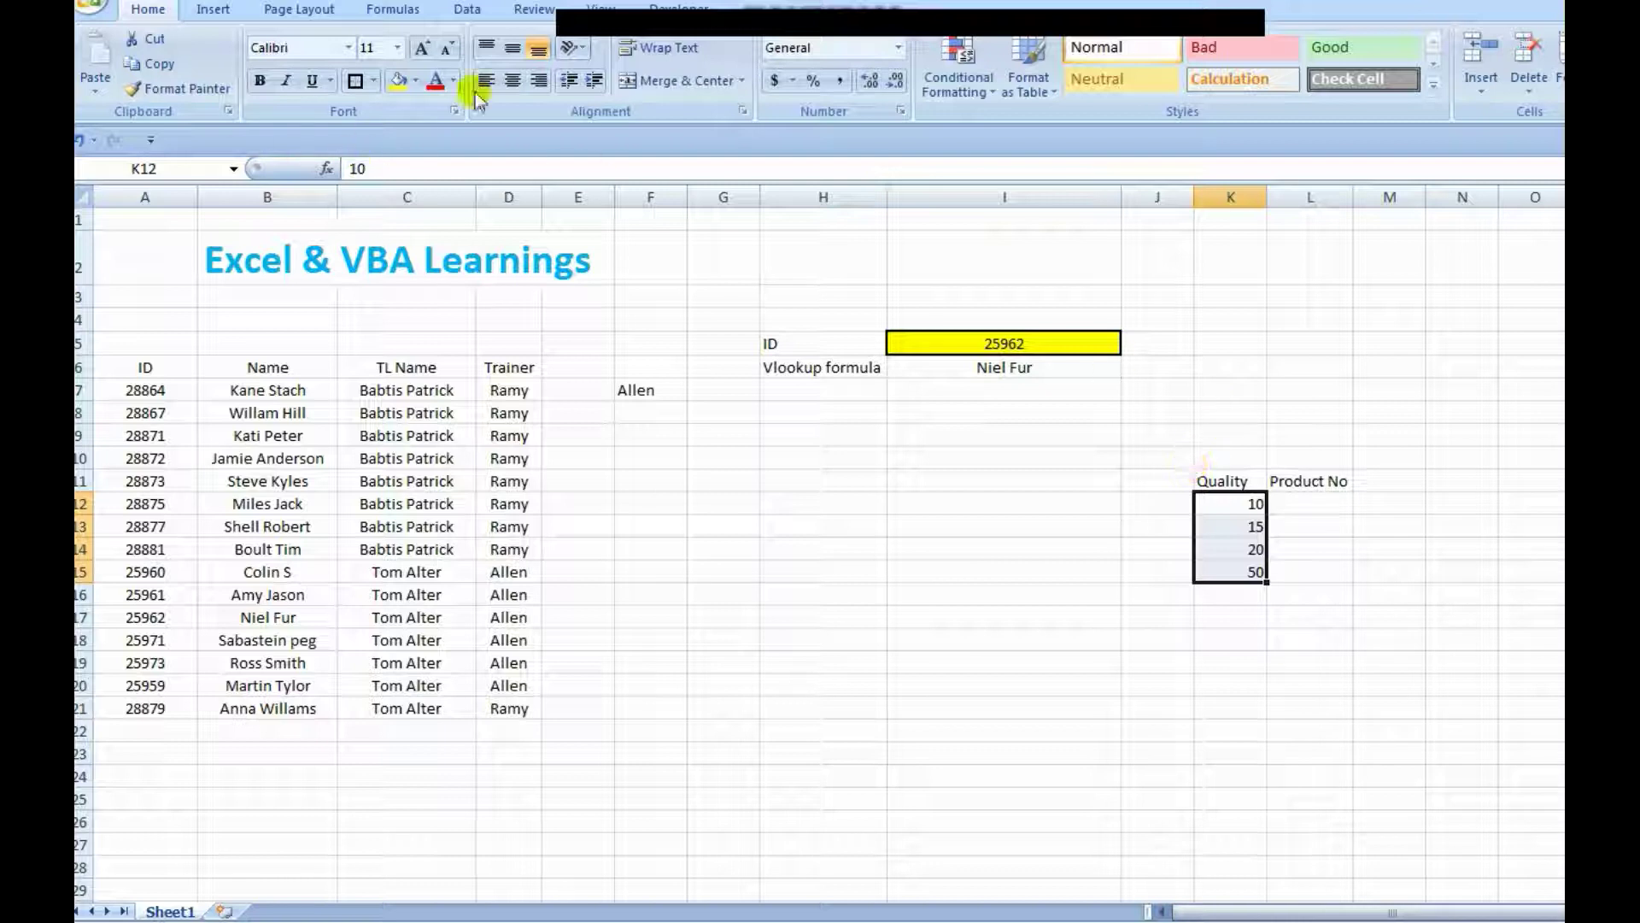
left_click(513, 80)
- Enter the values 250, 350, 400 and 500 under the Product No header in L12:L15
left_click(1321, 512)
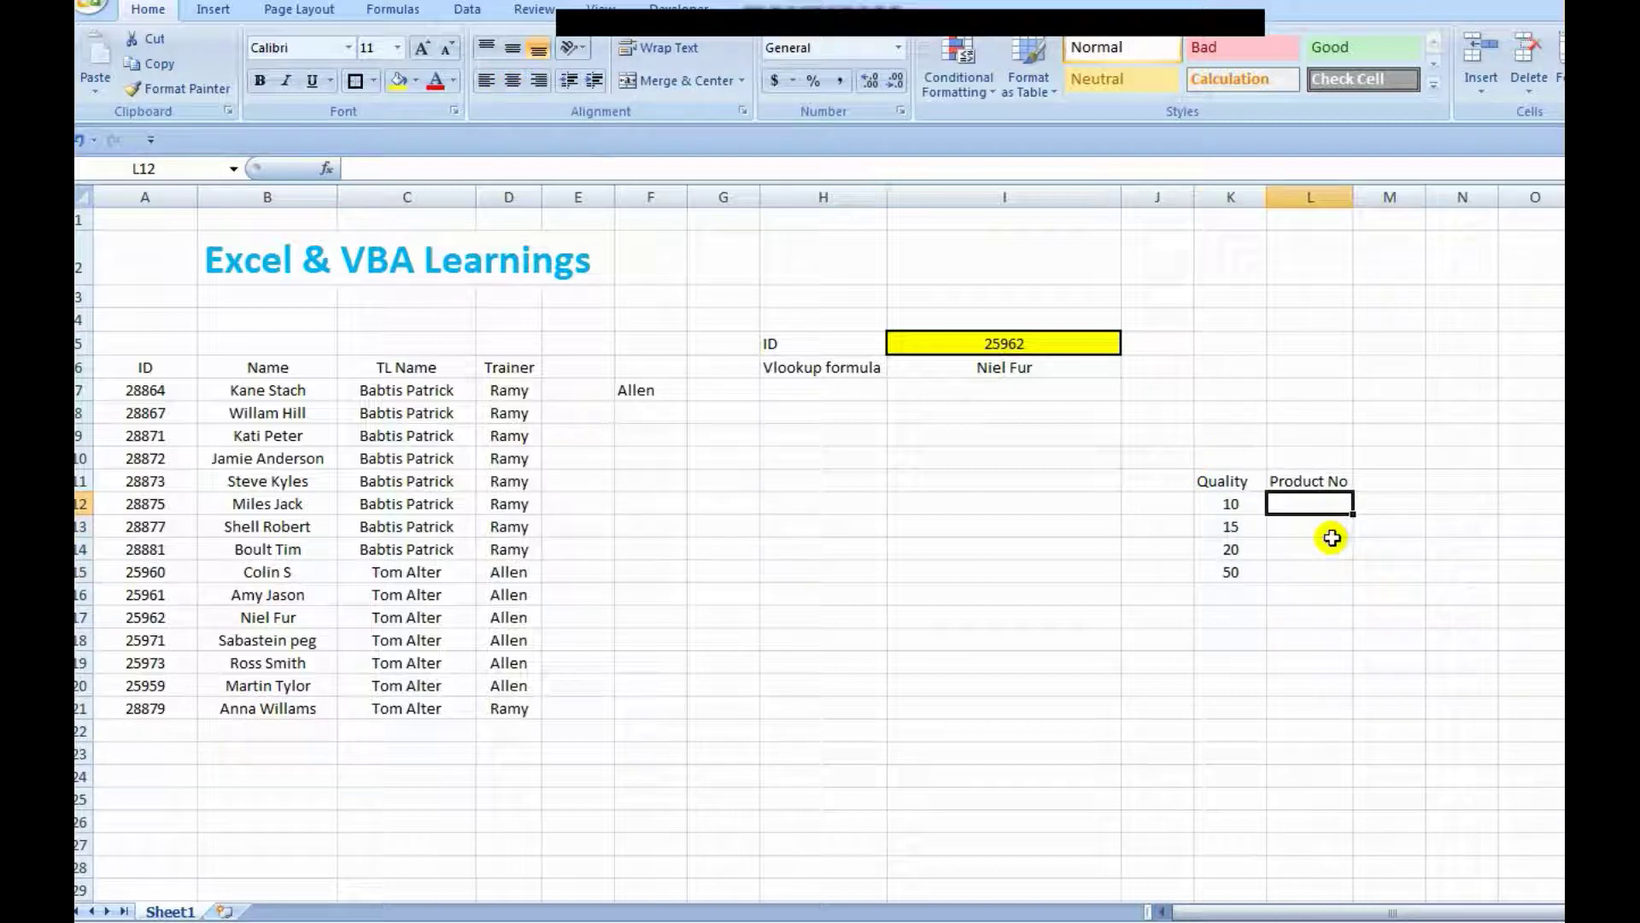
type("250")
key("Return")
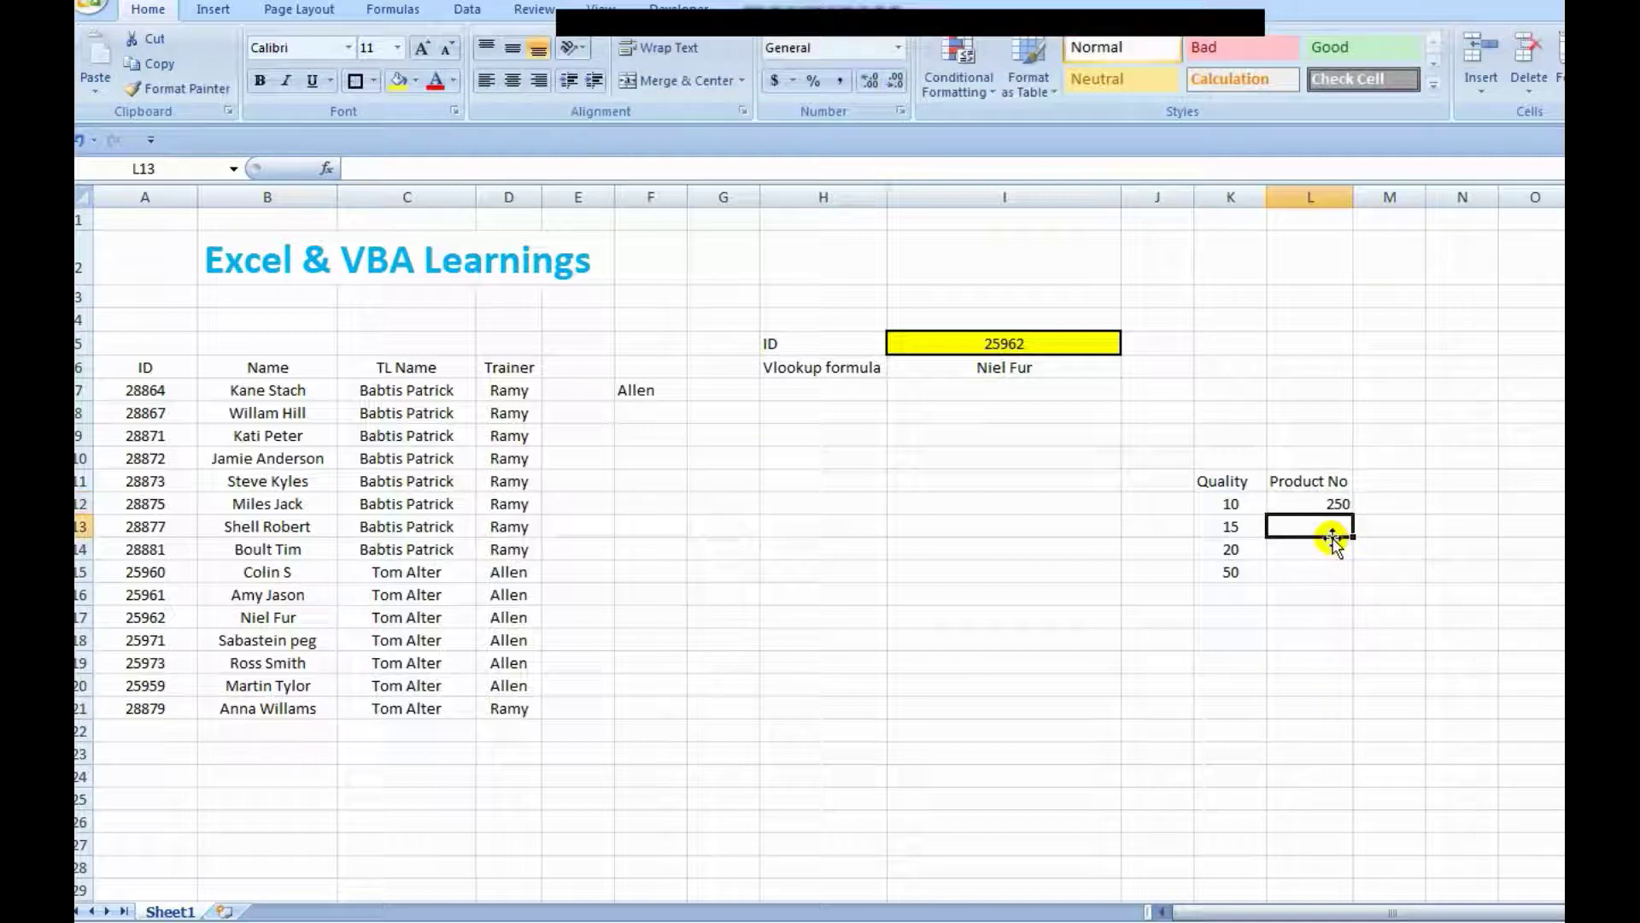
type("350")
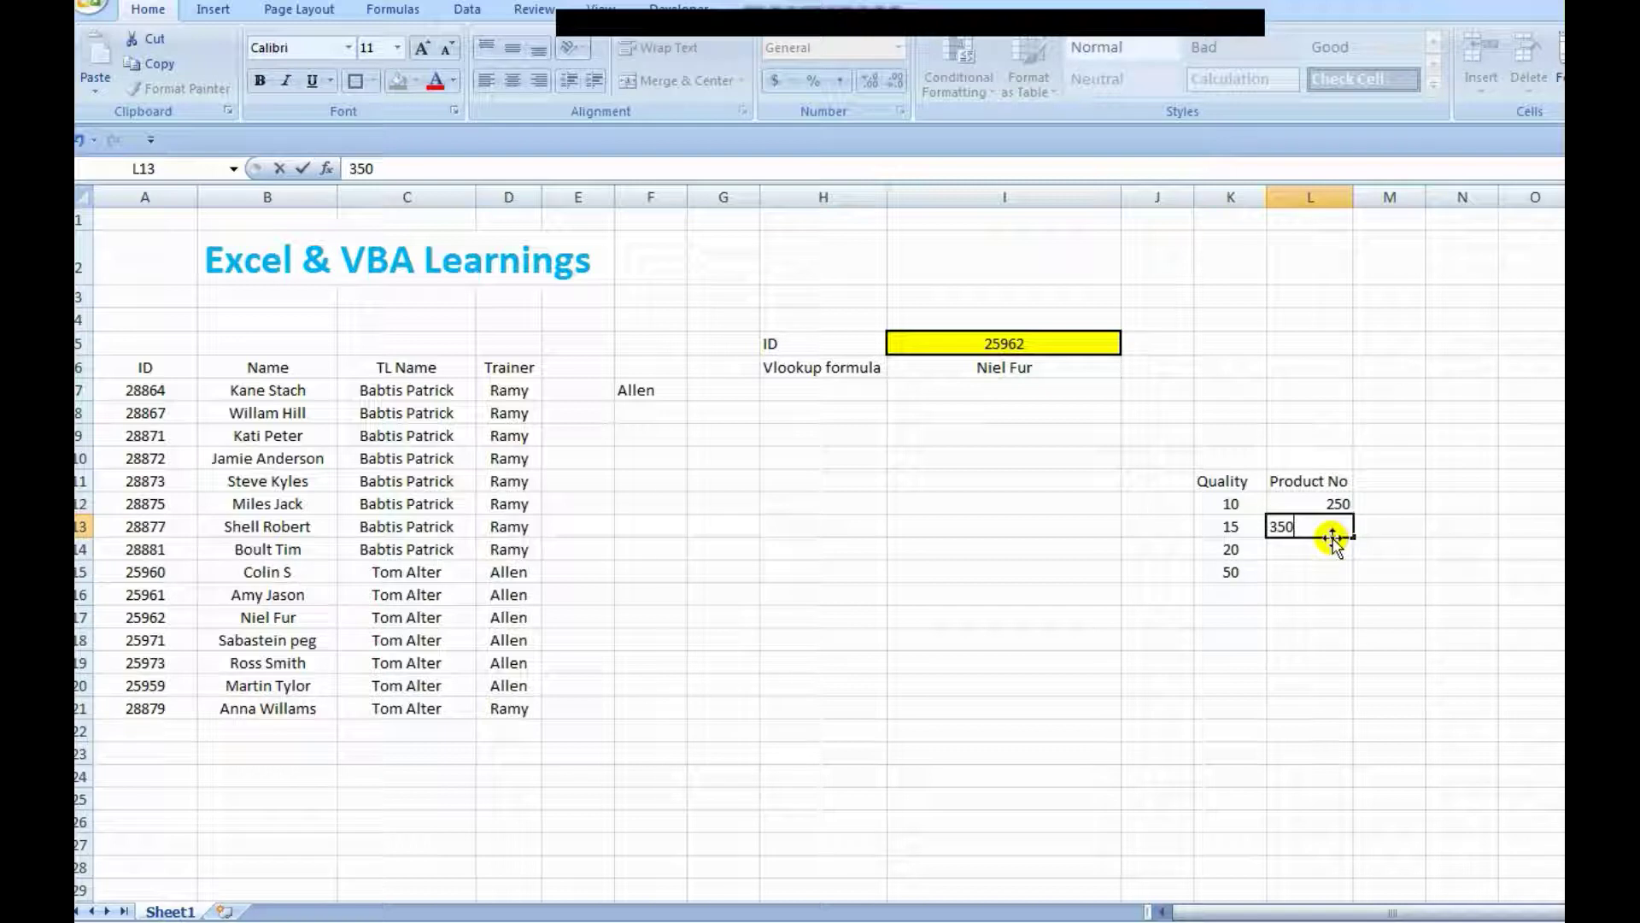
key("Return")
type("400")
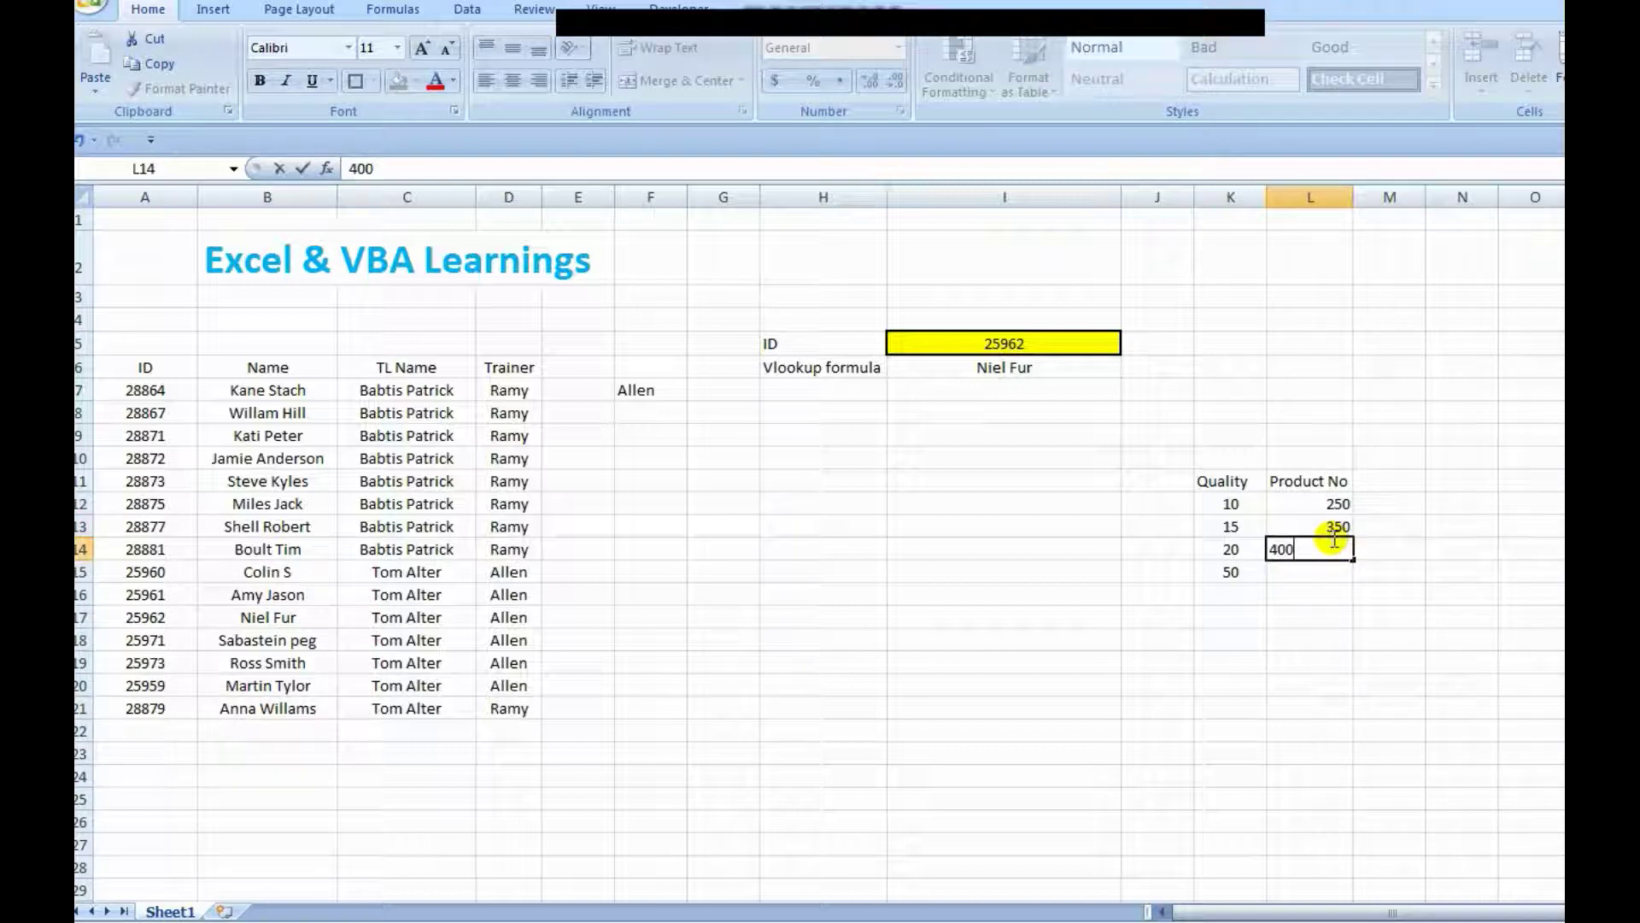
key("Return")
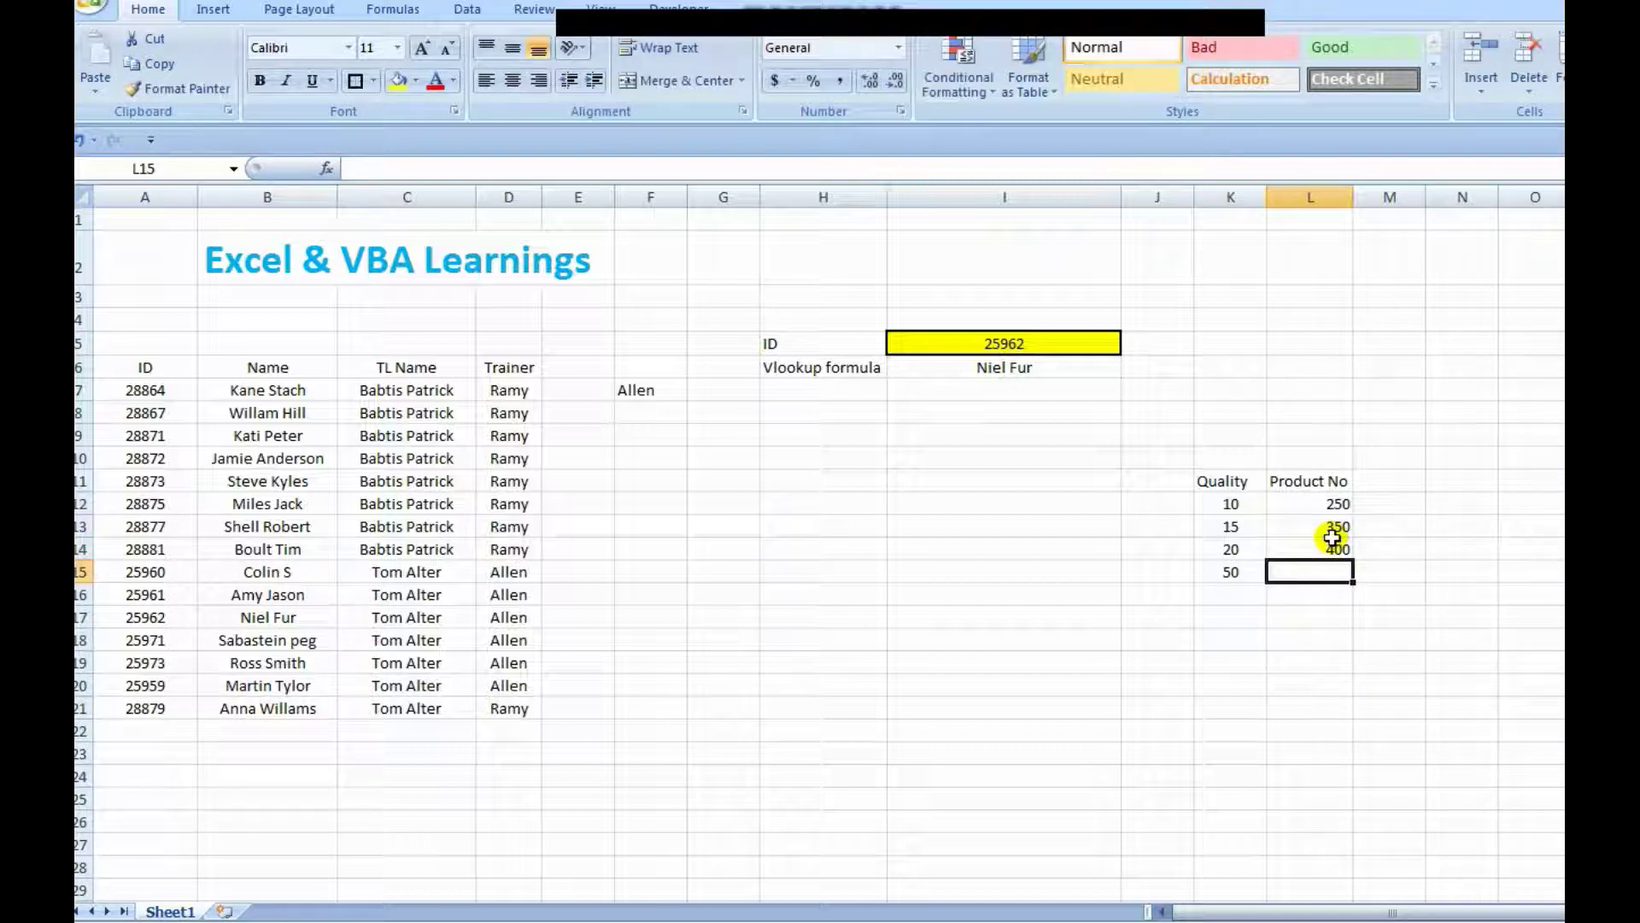
type("500")
key("Tab")
- Enter the label Lookup Value in cell H16
key("Down")
key("Left")
key("Left")
key("Left")
key("Left")
key("Left")
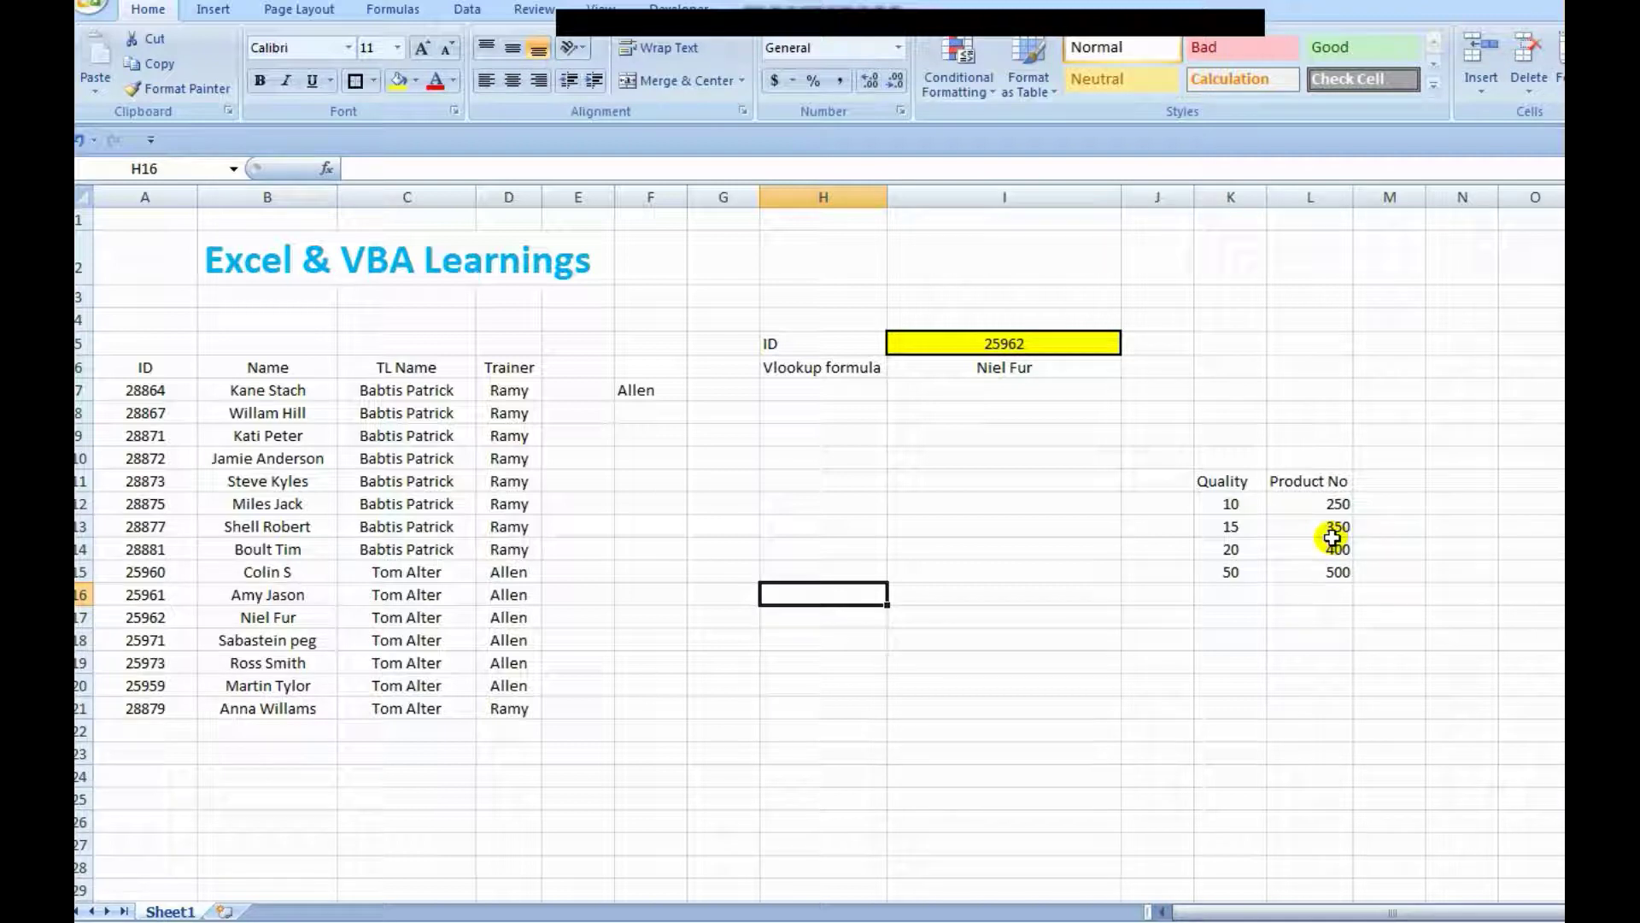
type("Lookup Value")
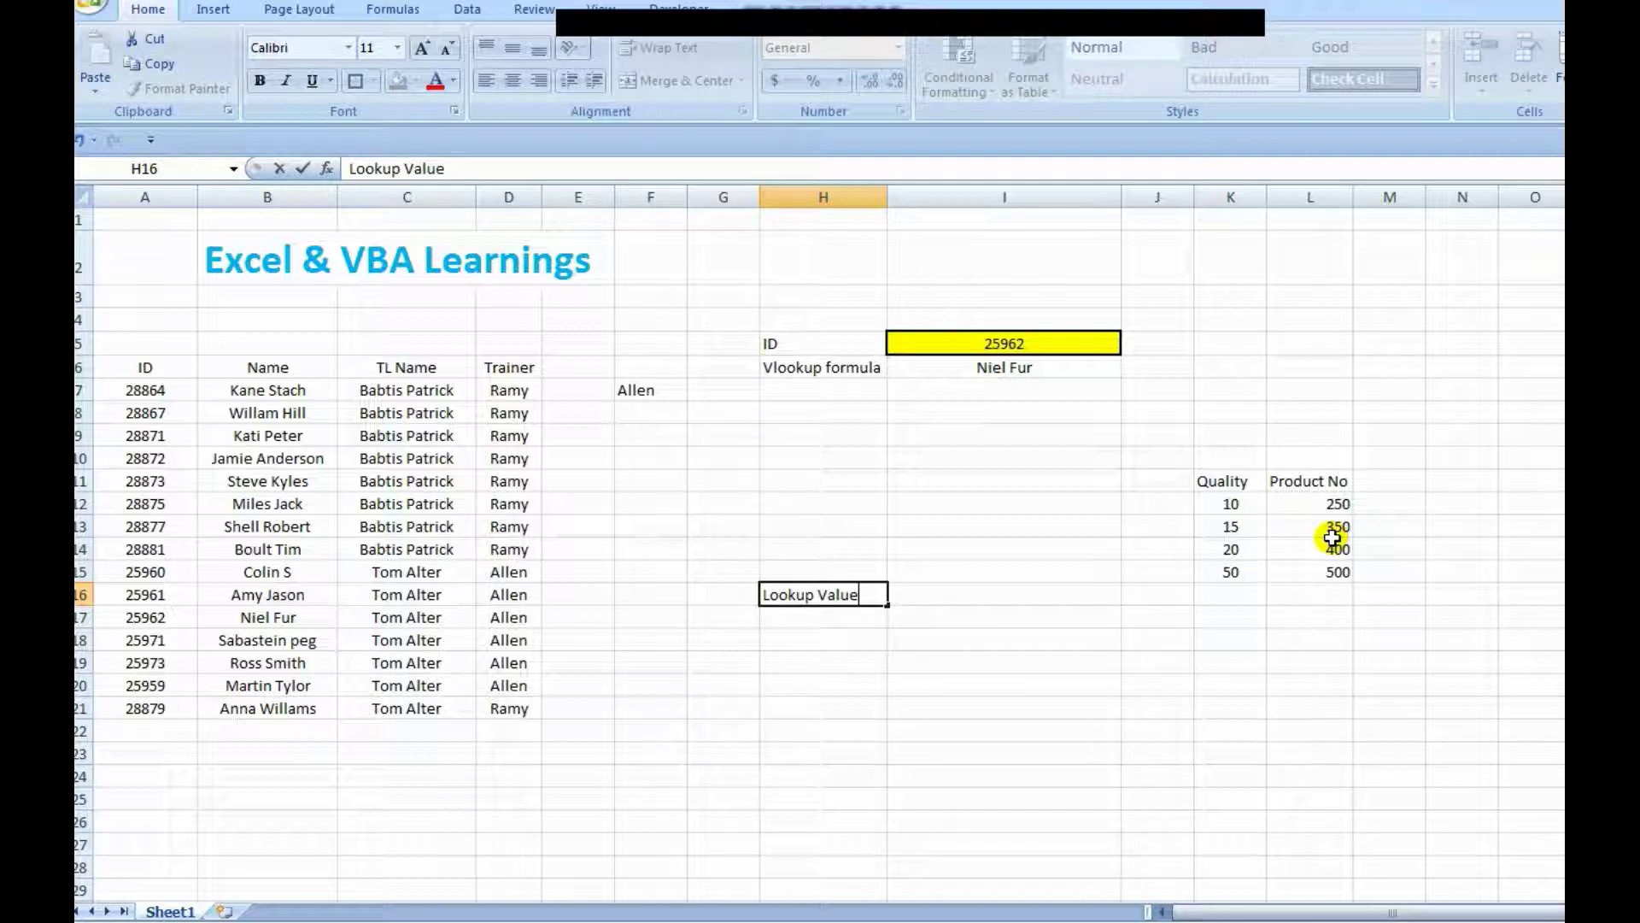
key("Tab")
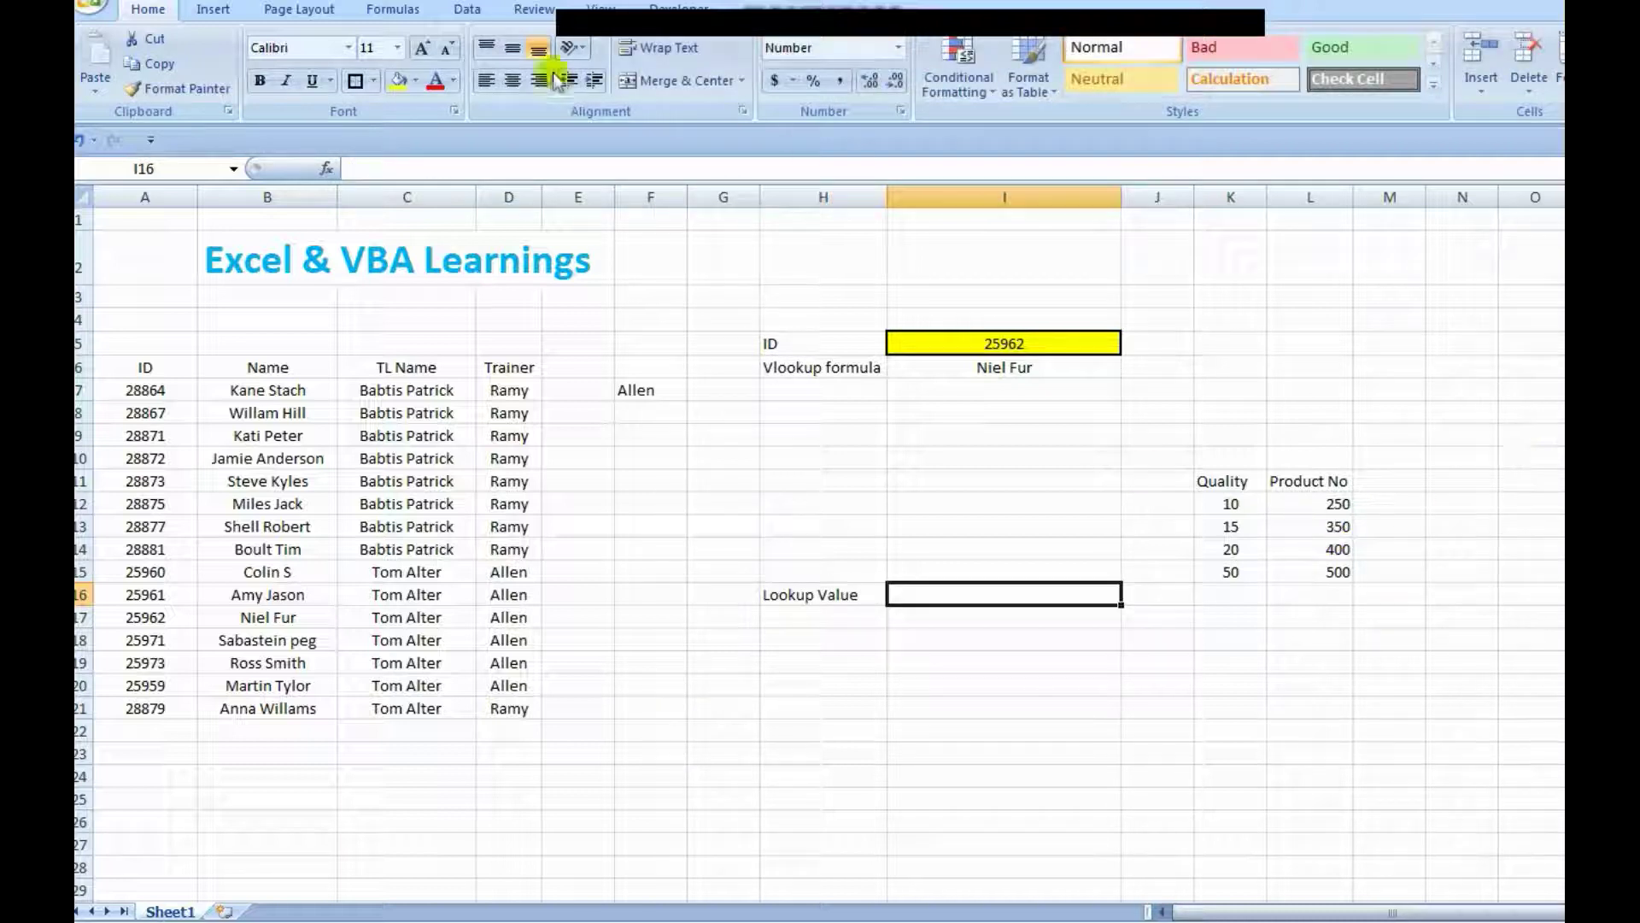
- Fill the lookup input cell I16 with standard green and apply a thick box border around it
left_click(416, 80)
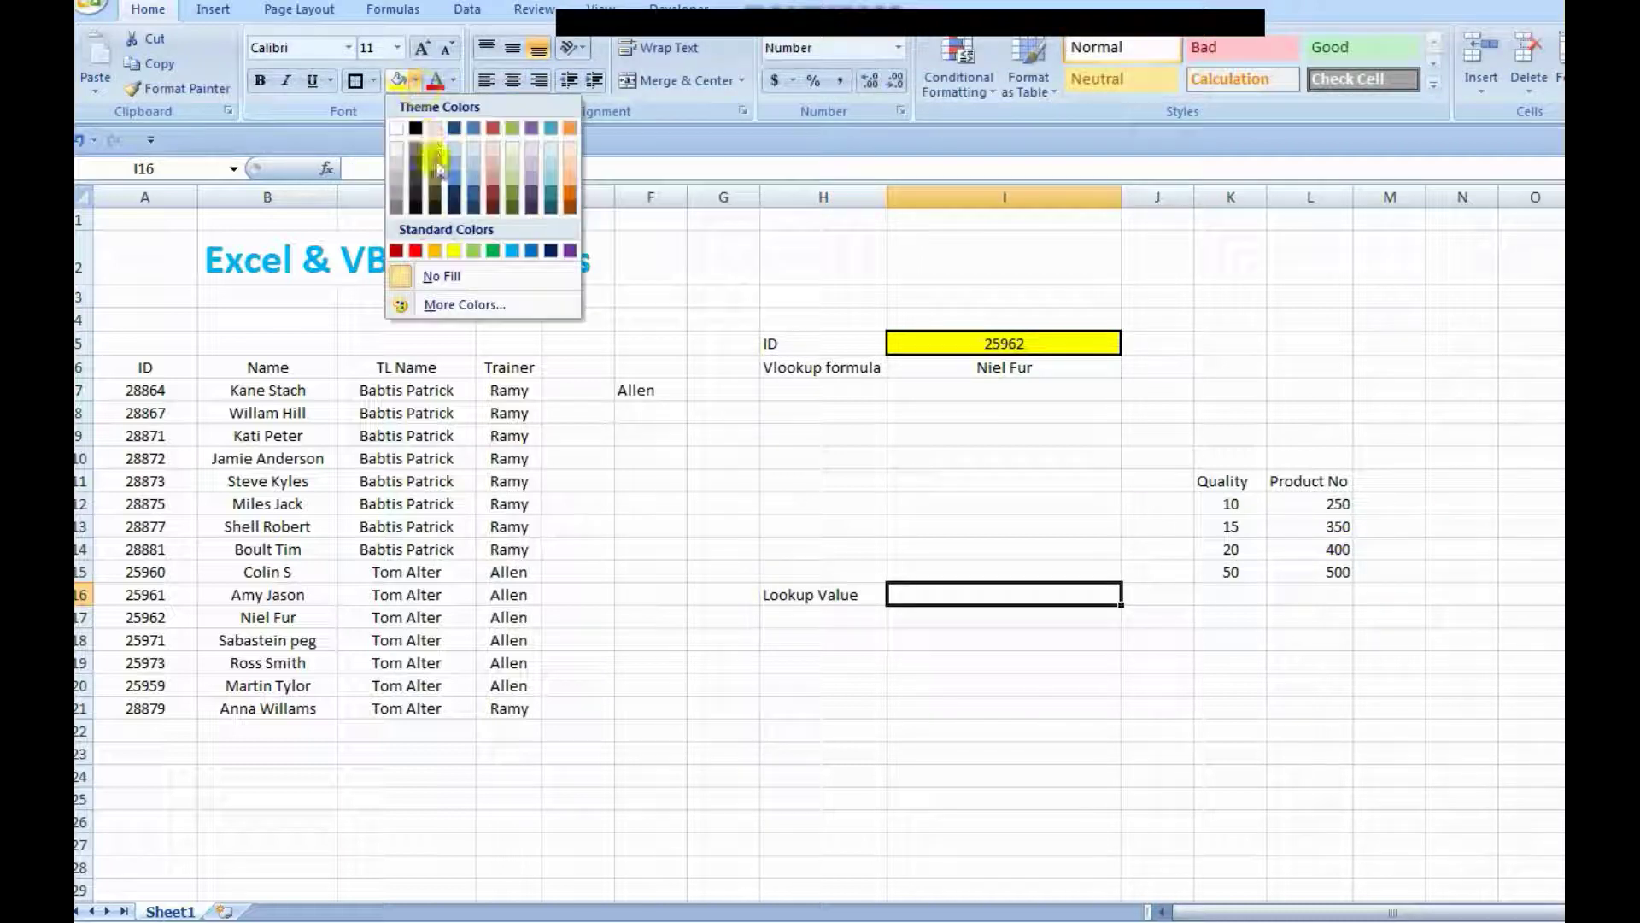
left_click(509, 253)
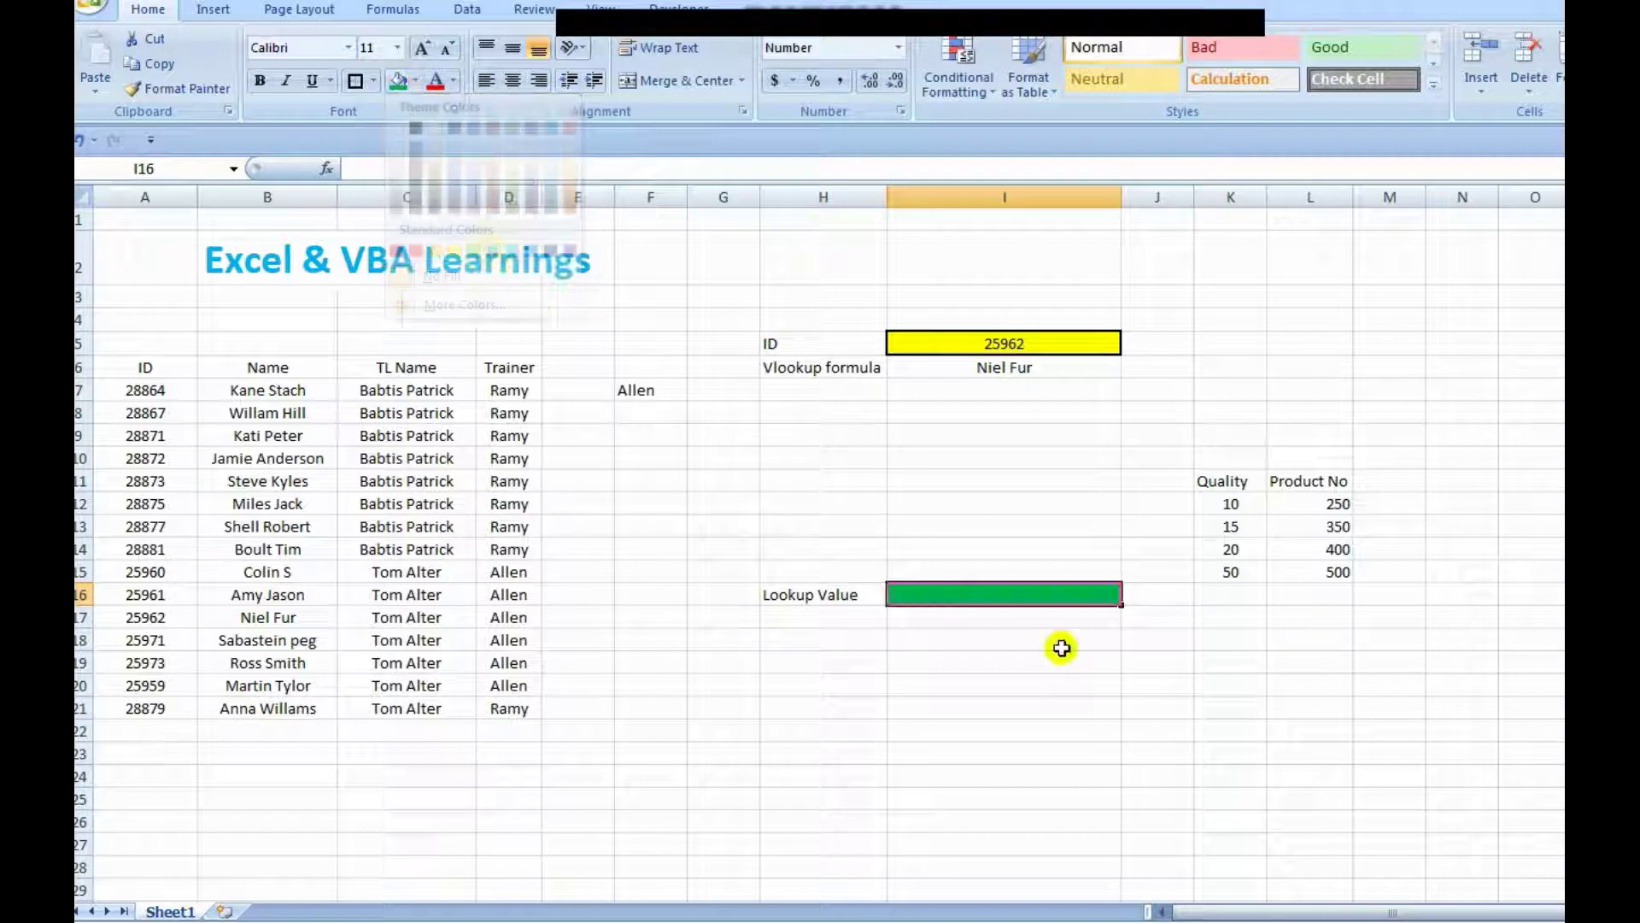
left_click(354, 80)
- Enter the label vlookup formula in H18 and select the adjacent cell I18
left_click(822, 639)
type("v")
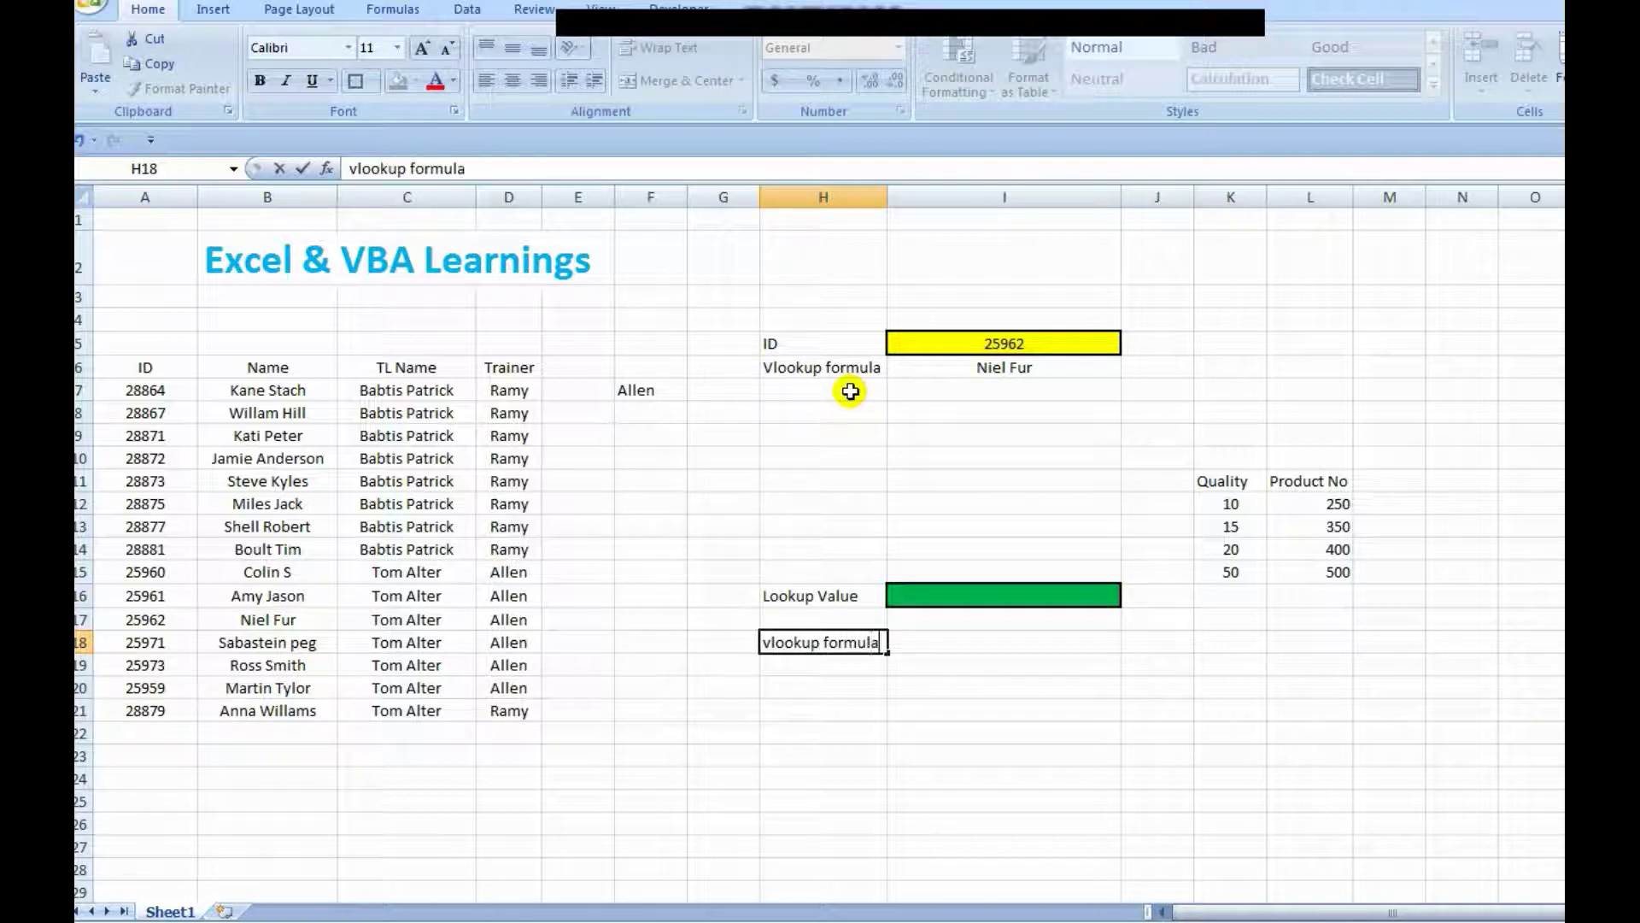
type("lookup formula")
key("Tab")
key("Up")
key("Up")
key("Down")
key("Down")
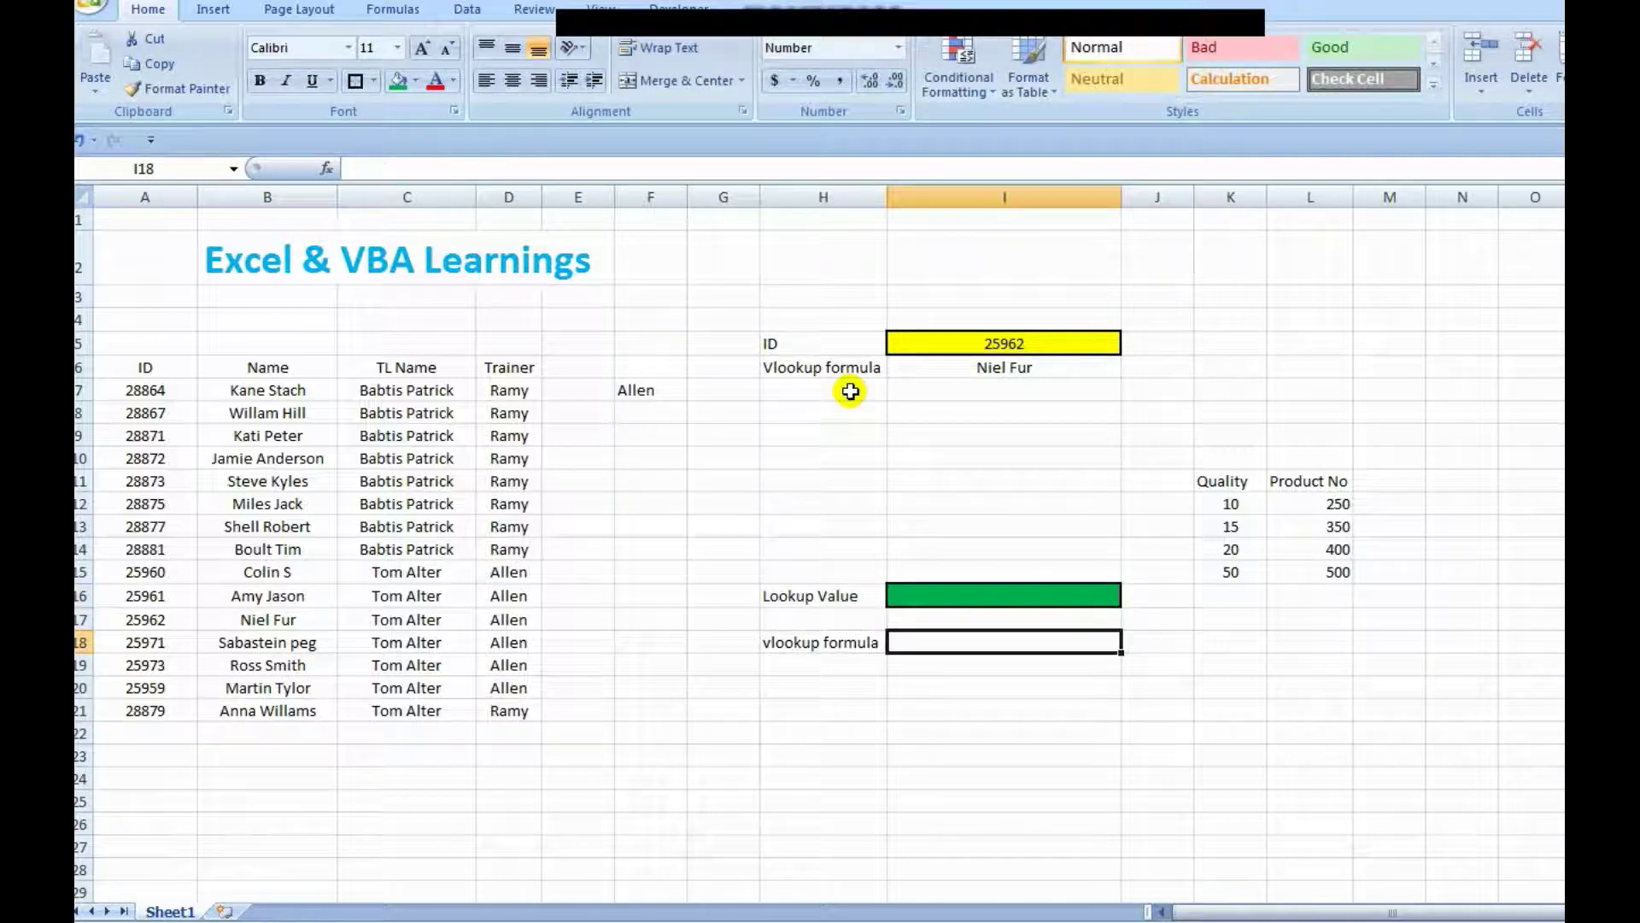
type("=vl")
key("Tab")
key("Up")
key("Up")
key("F4")
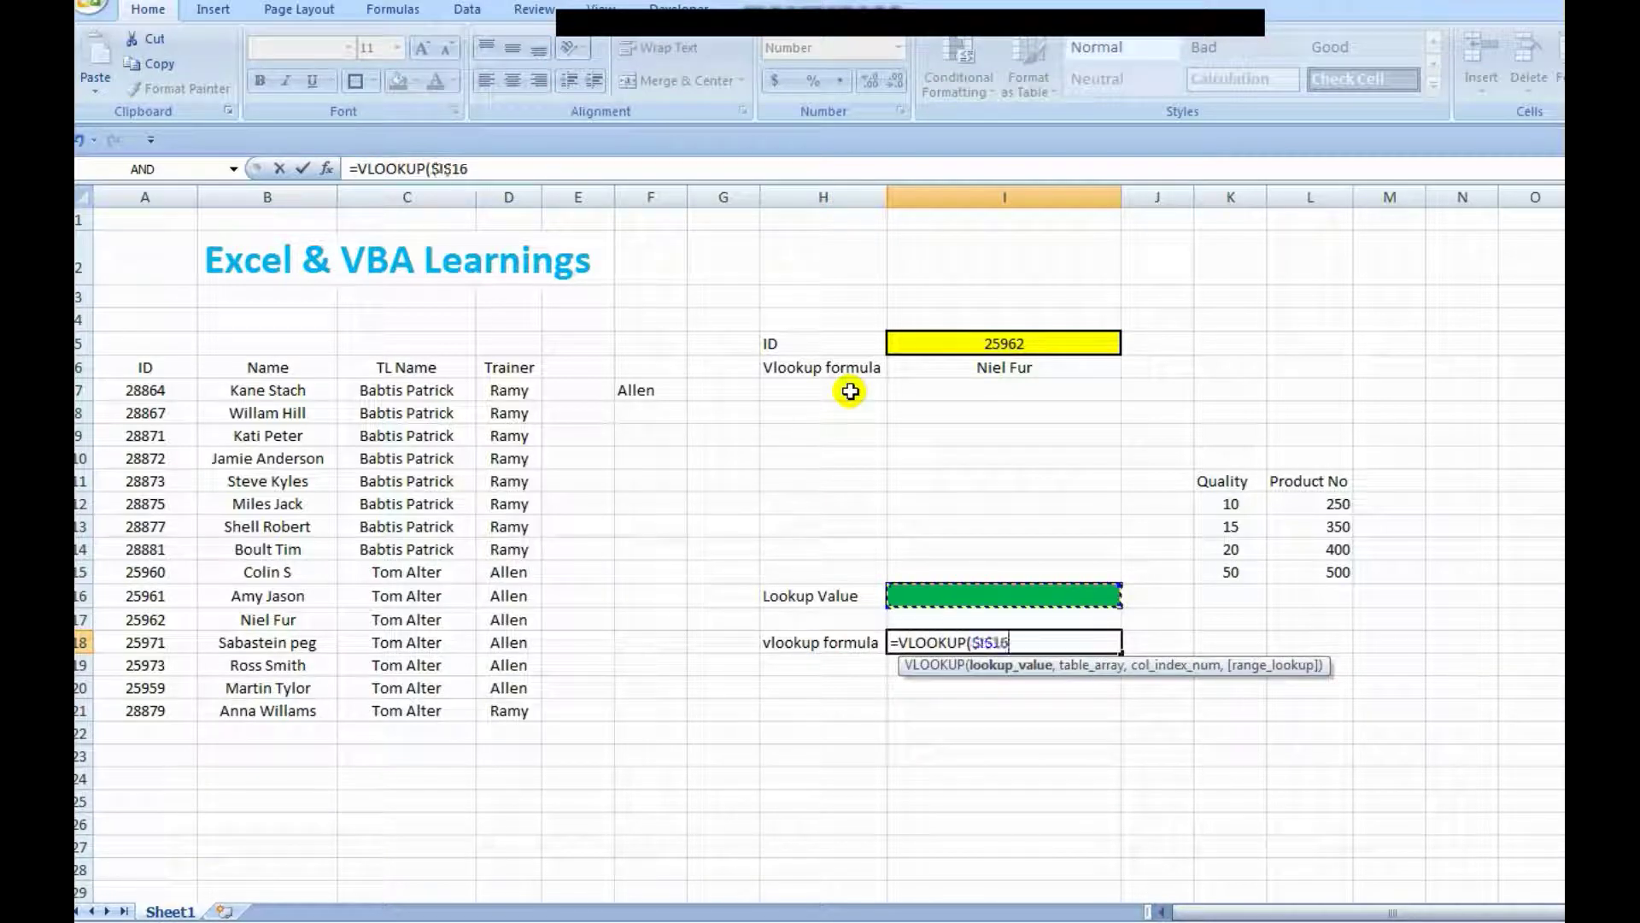
key("Right")
key("Right")
key("Up")
key("Up")
key("Up")
key("Up")
key("Up")
key("shift+Right")
key("shift+Down")
key("shift+Down")
key("shift+Down")
key("shift+Down")
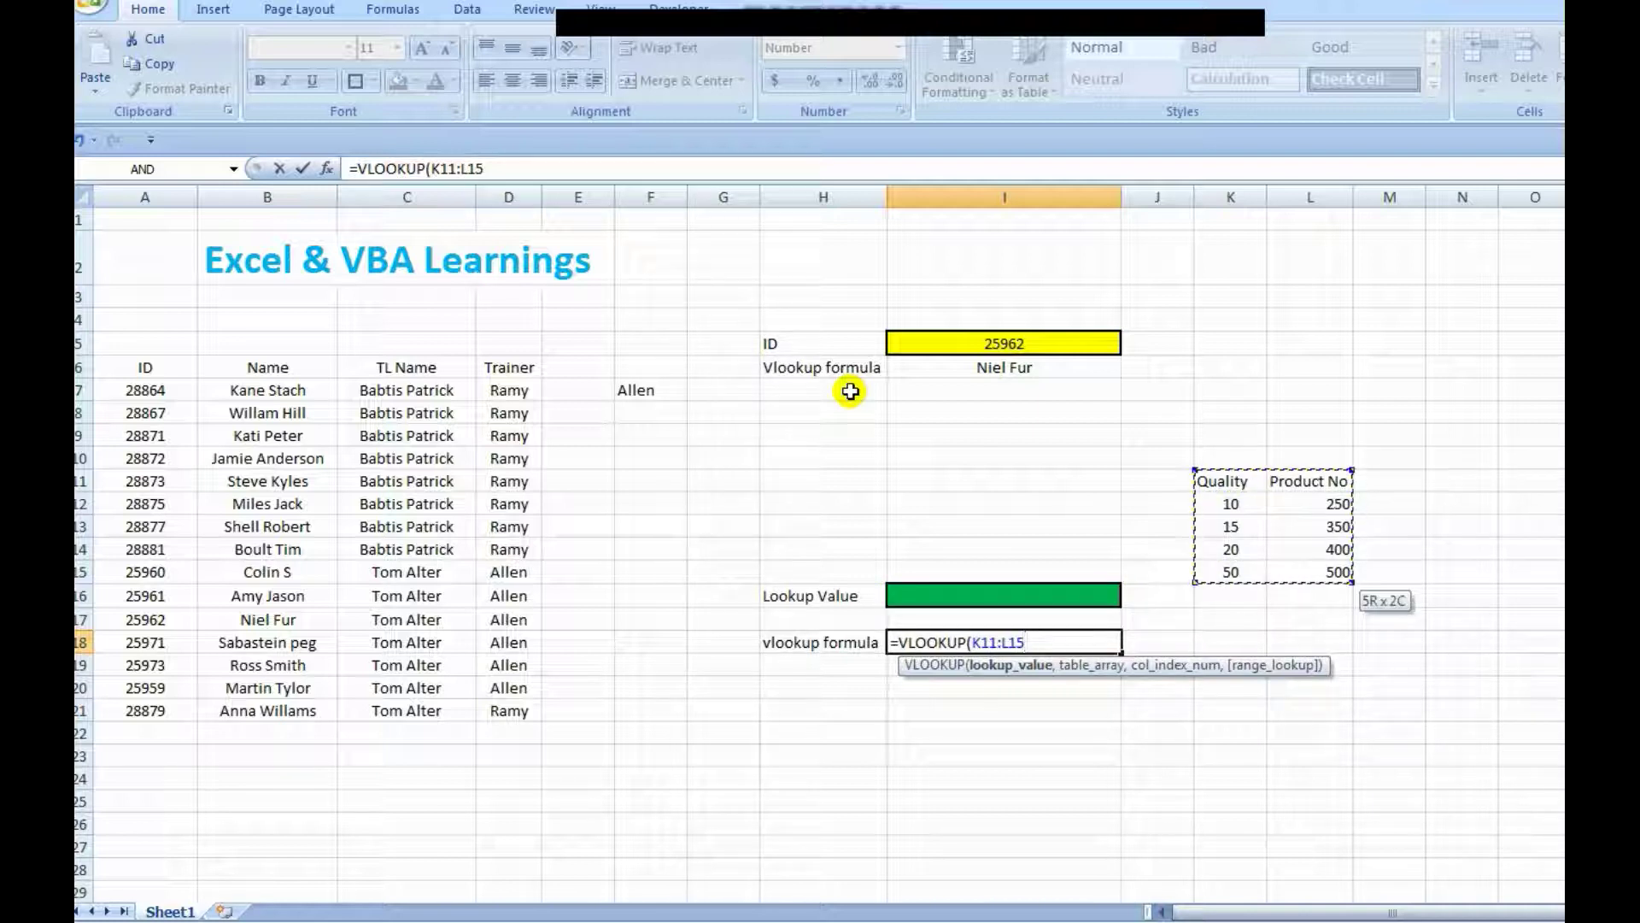
key("F4")
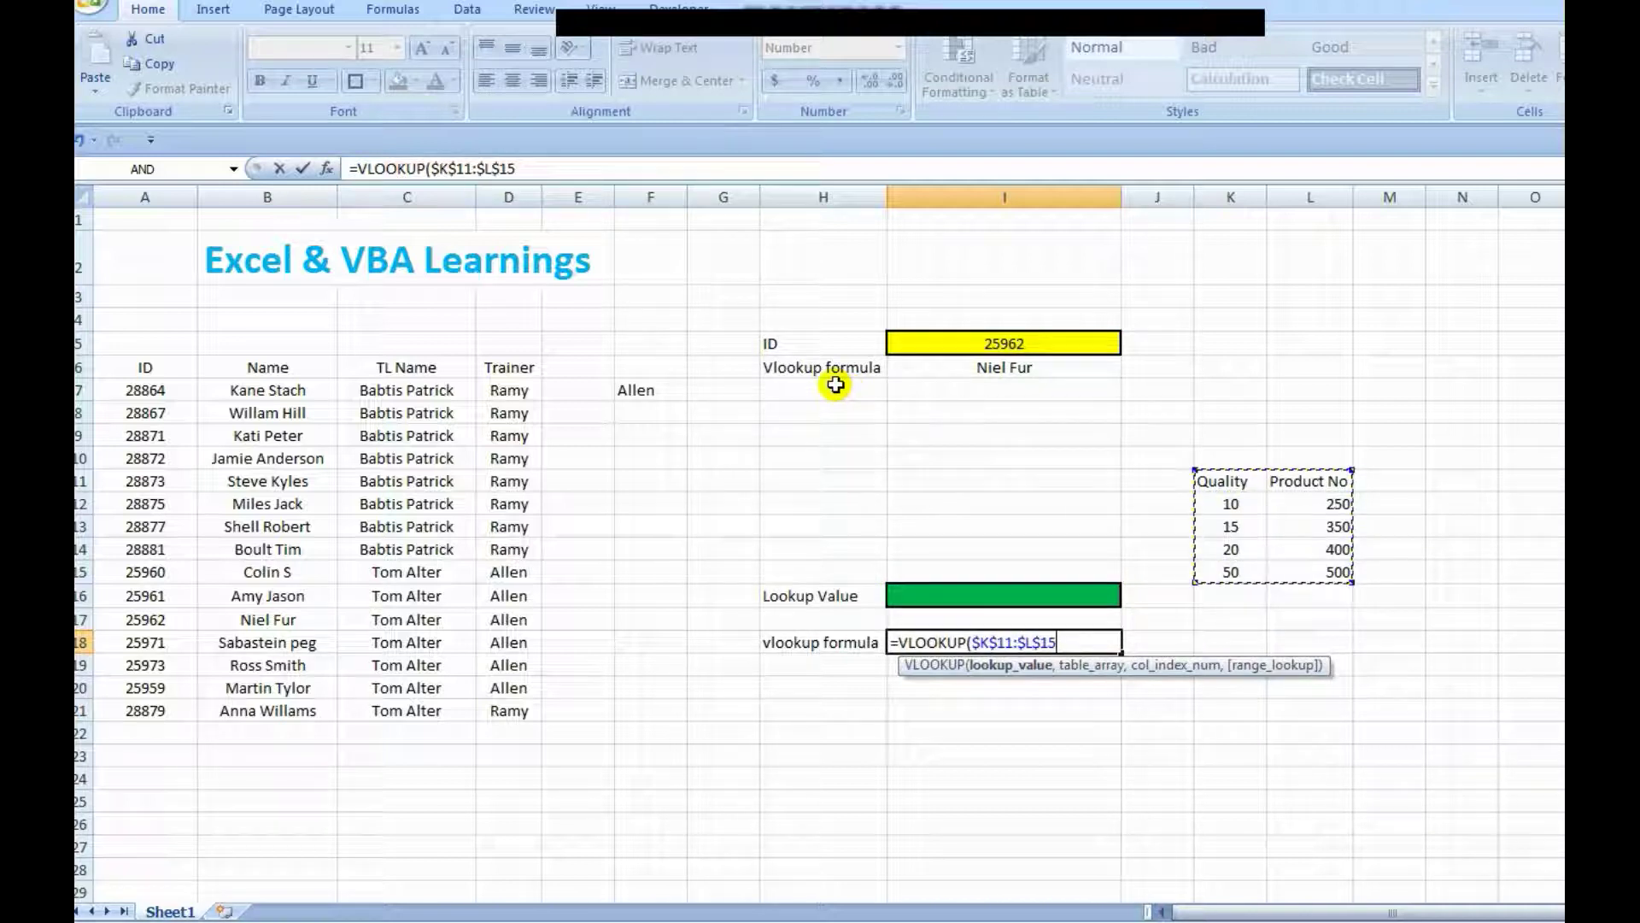
type(",")
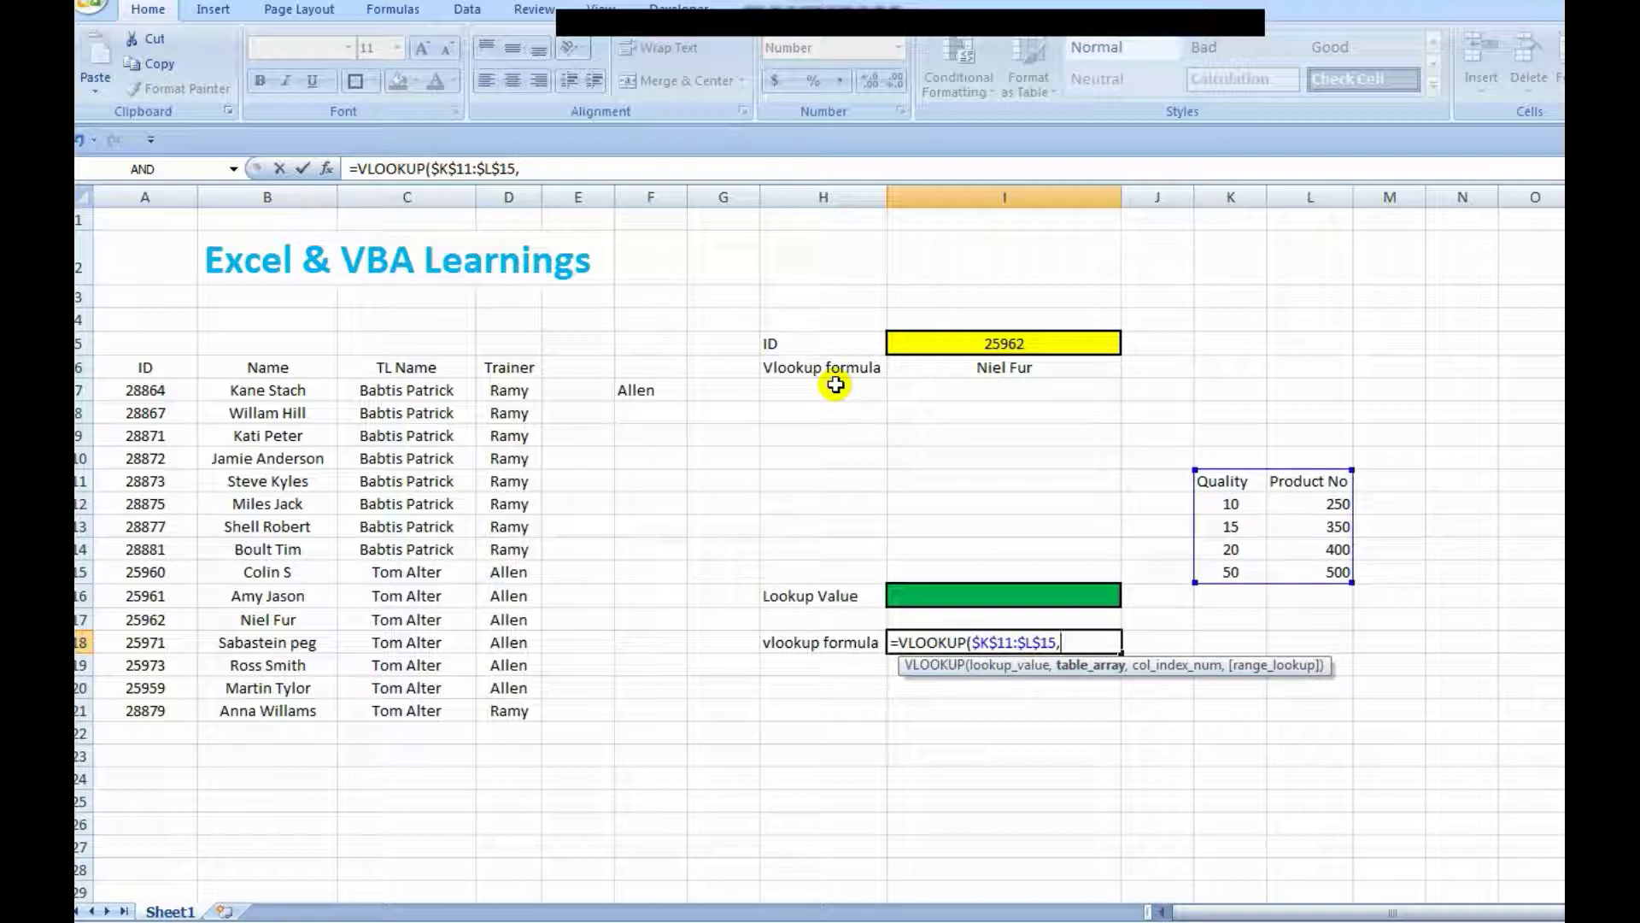
type("2,1")
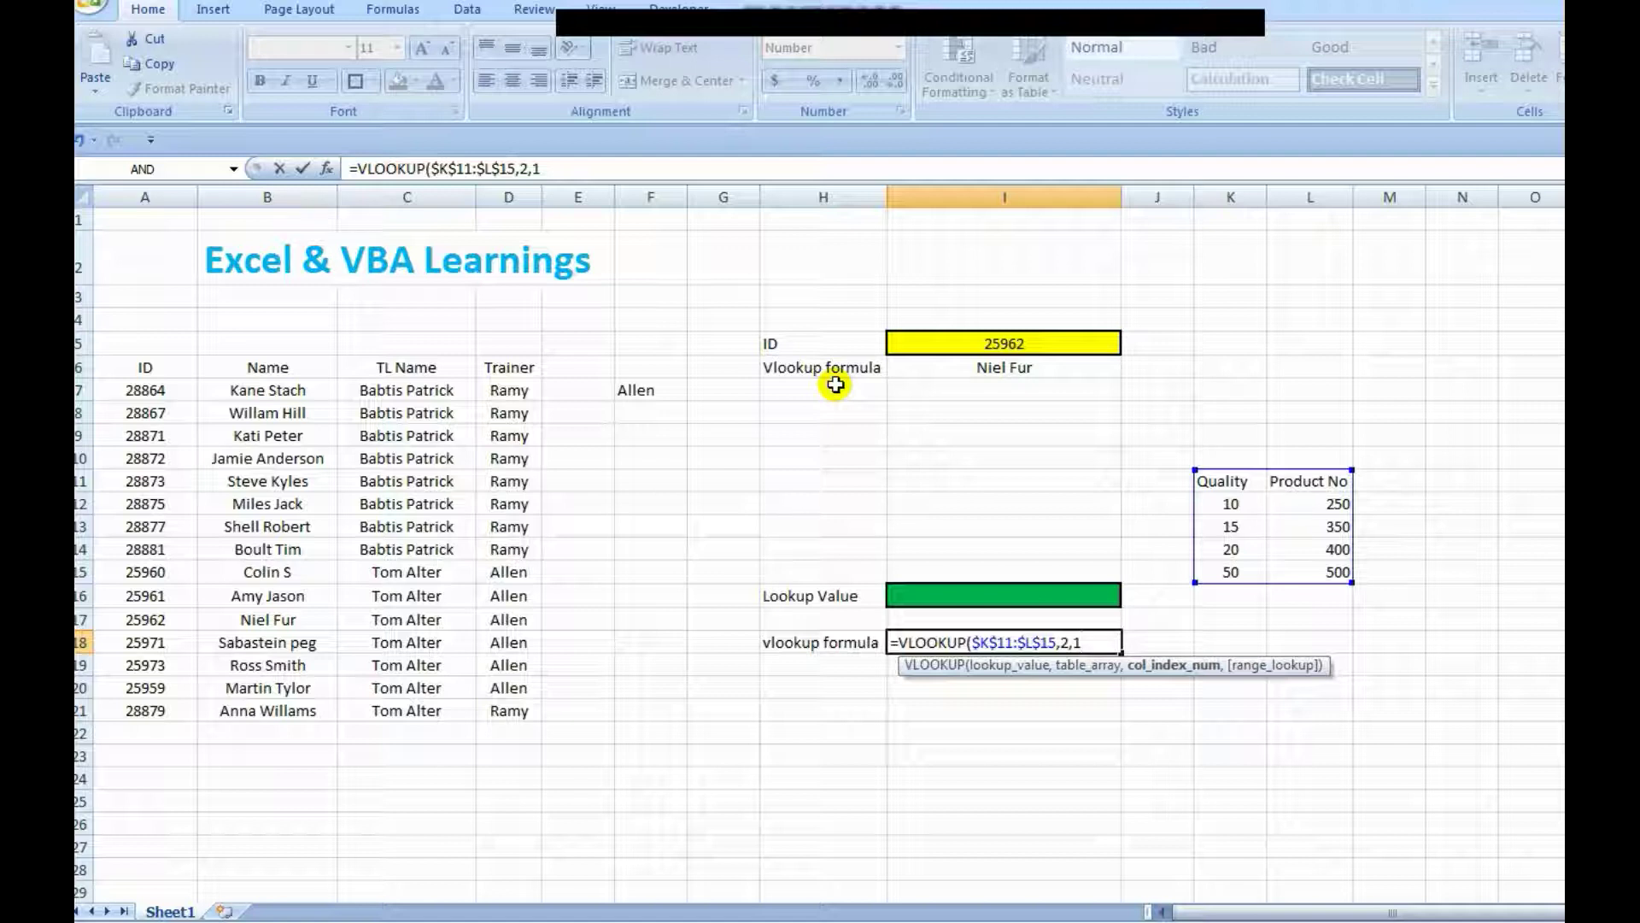
key("Escape")
- Enter the approximate-match formula =VLOOKUP($I$16,$K$11:$L$15,2,TRUE) in cell I18
type("=vl")
key("Tab")
left_click(920, 589)
key("F4")
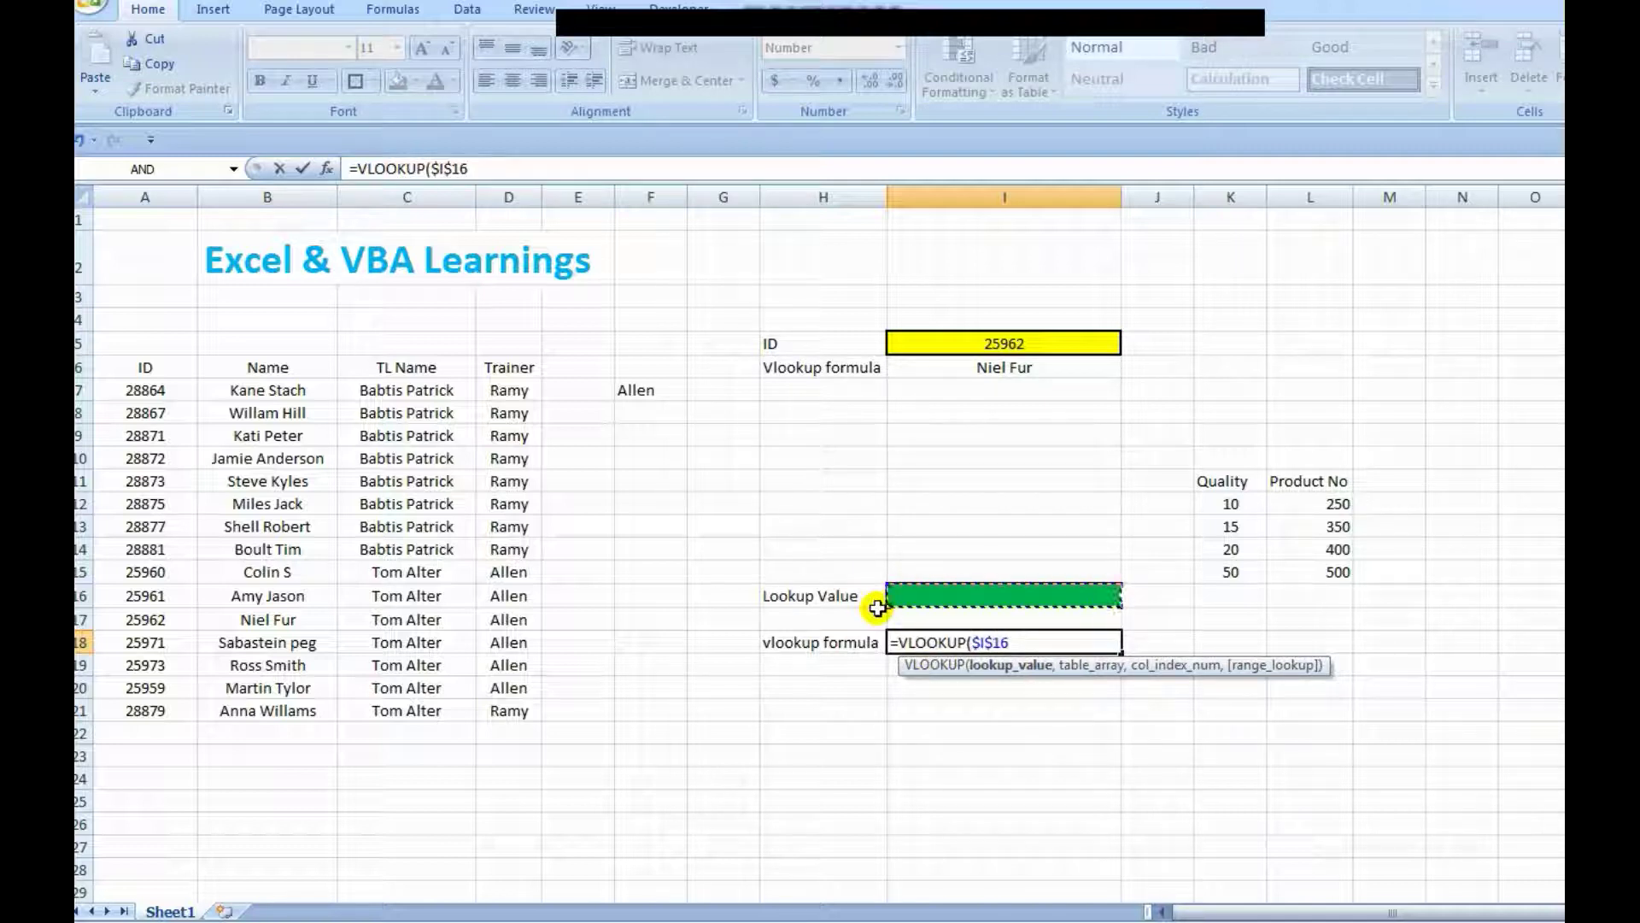
type(",")
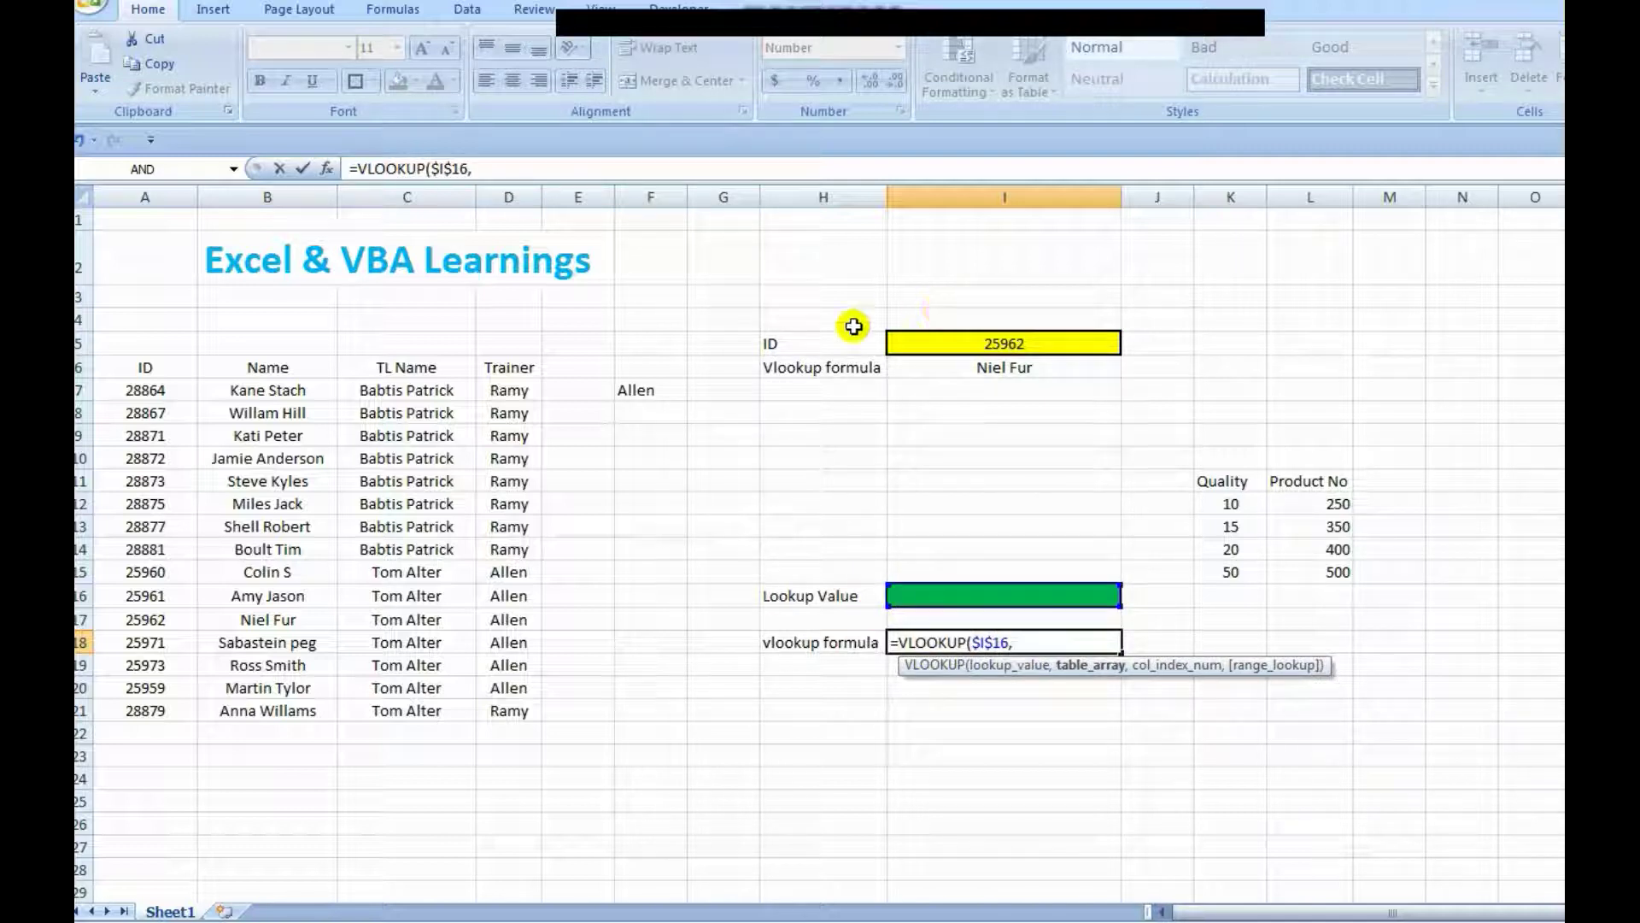
left_click_drag(1221, 480, 1343, 582)
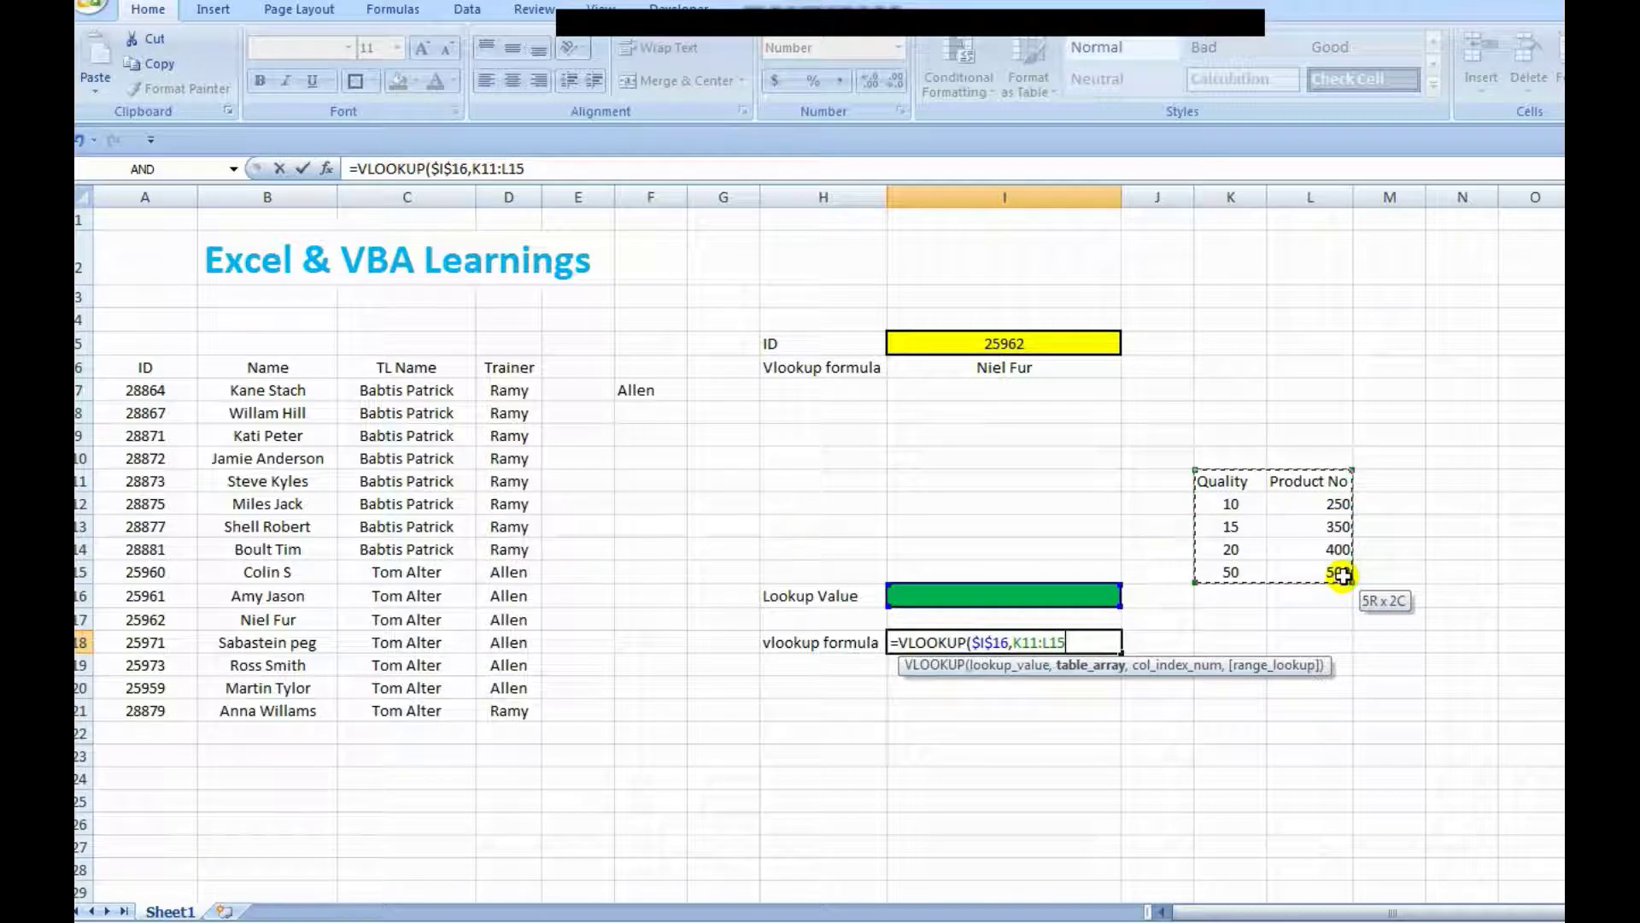
key("F4")
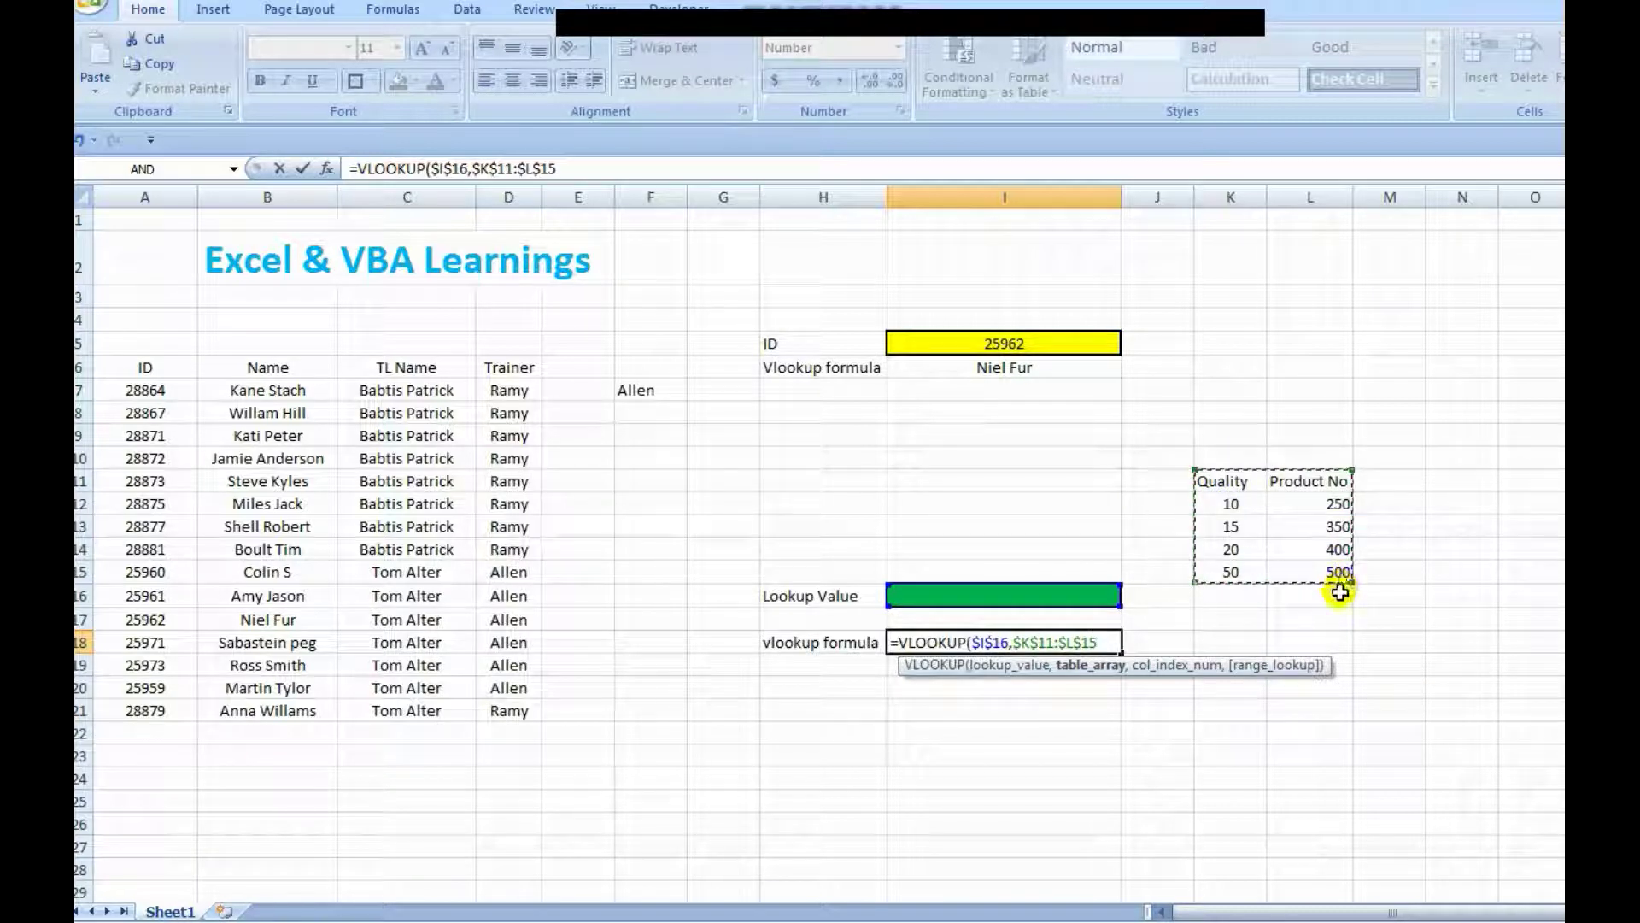
type(",")
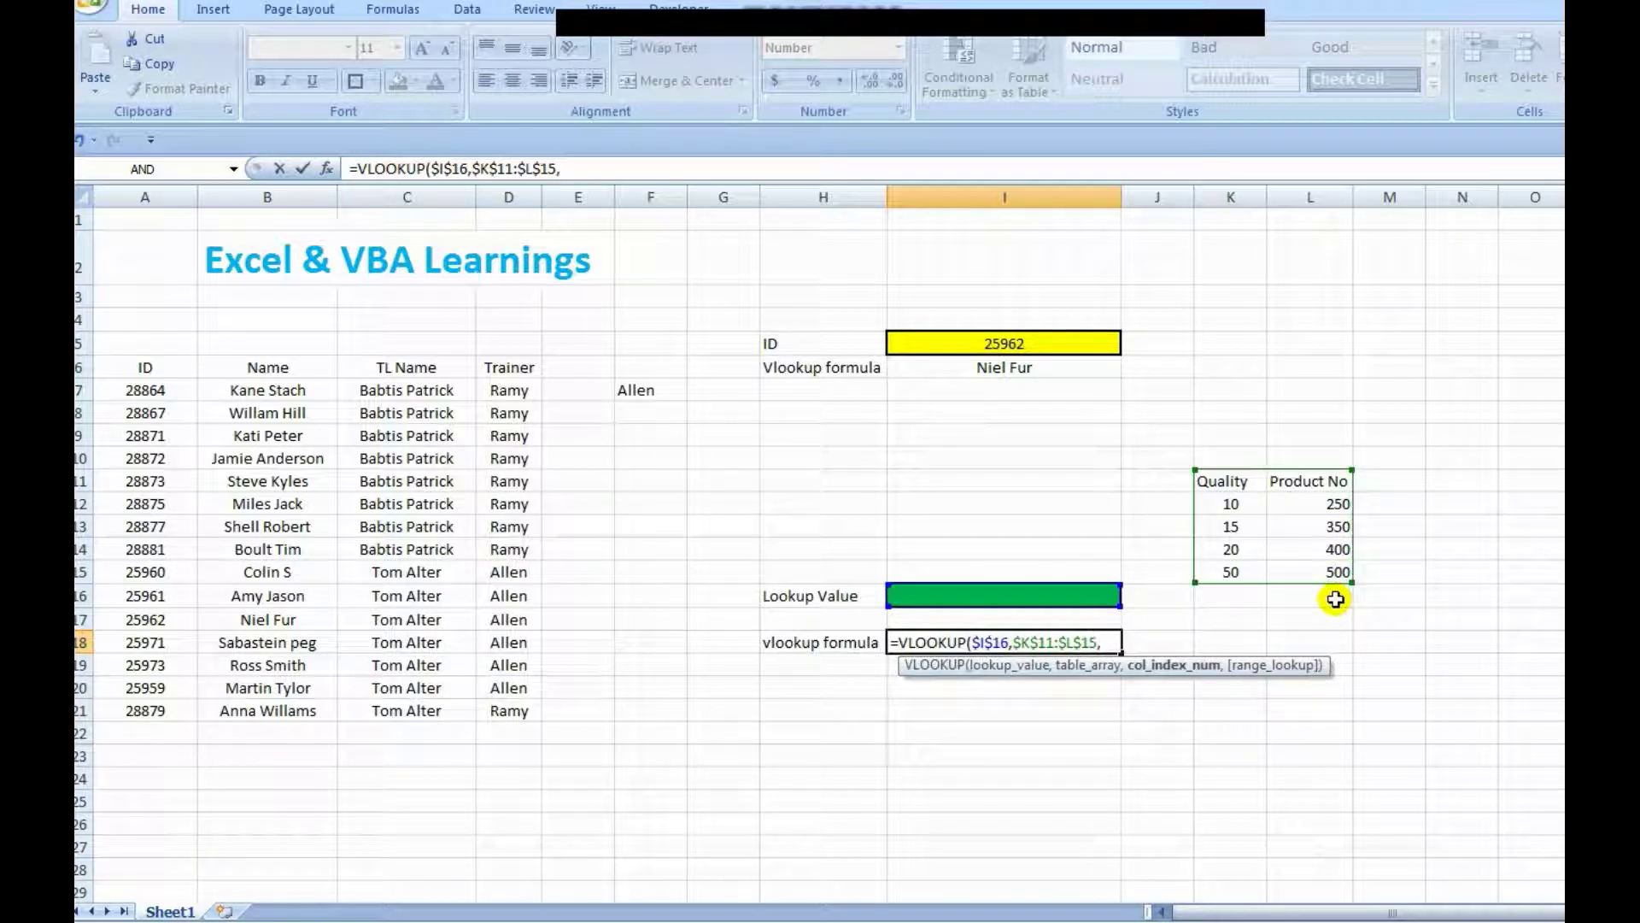
type("2,")
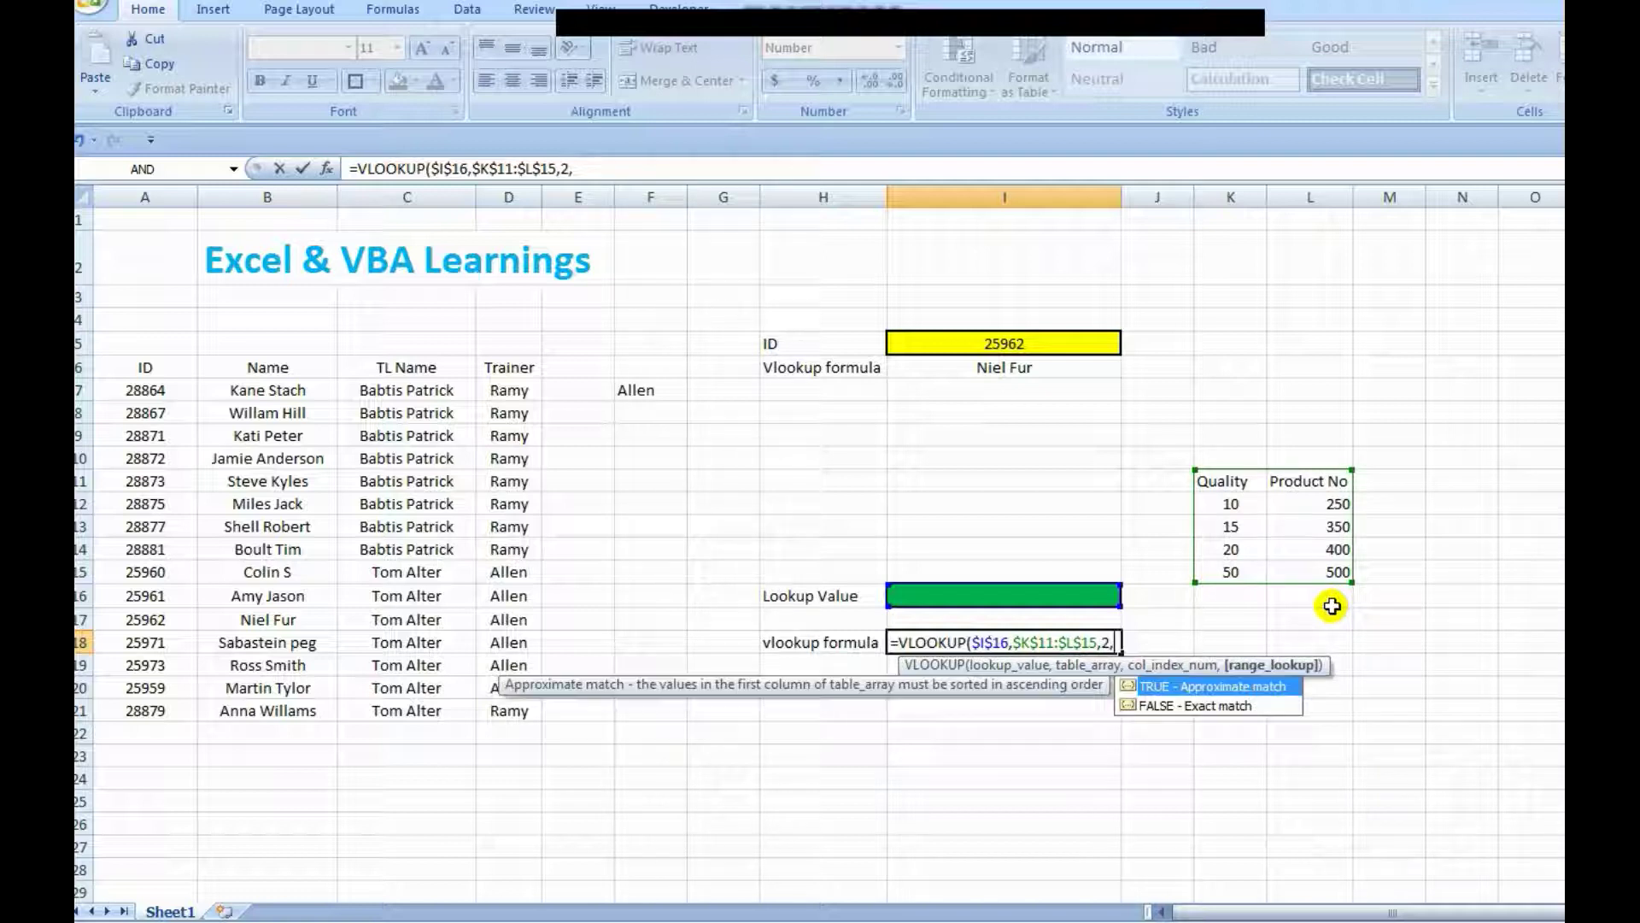
double_click(1217, 687)
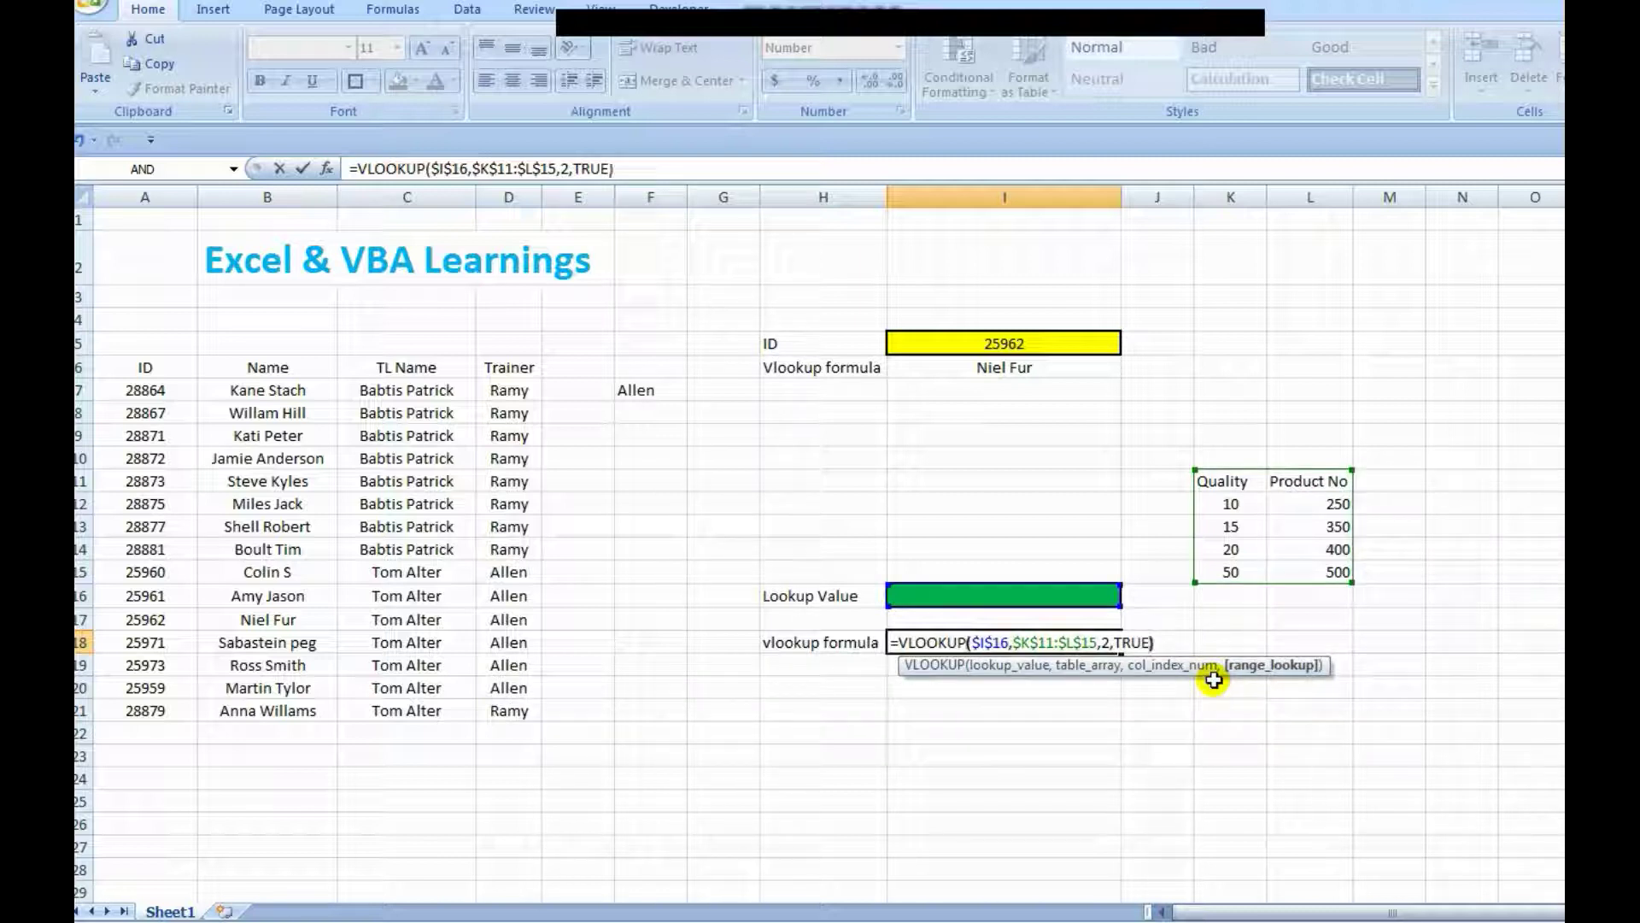
key("Return")
key("Up")
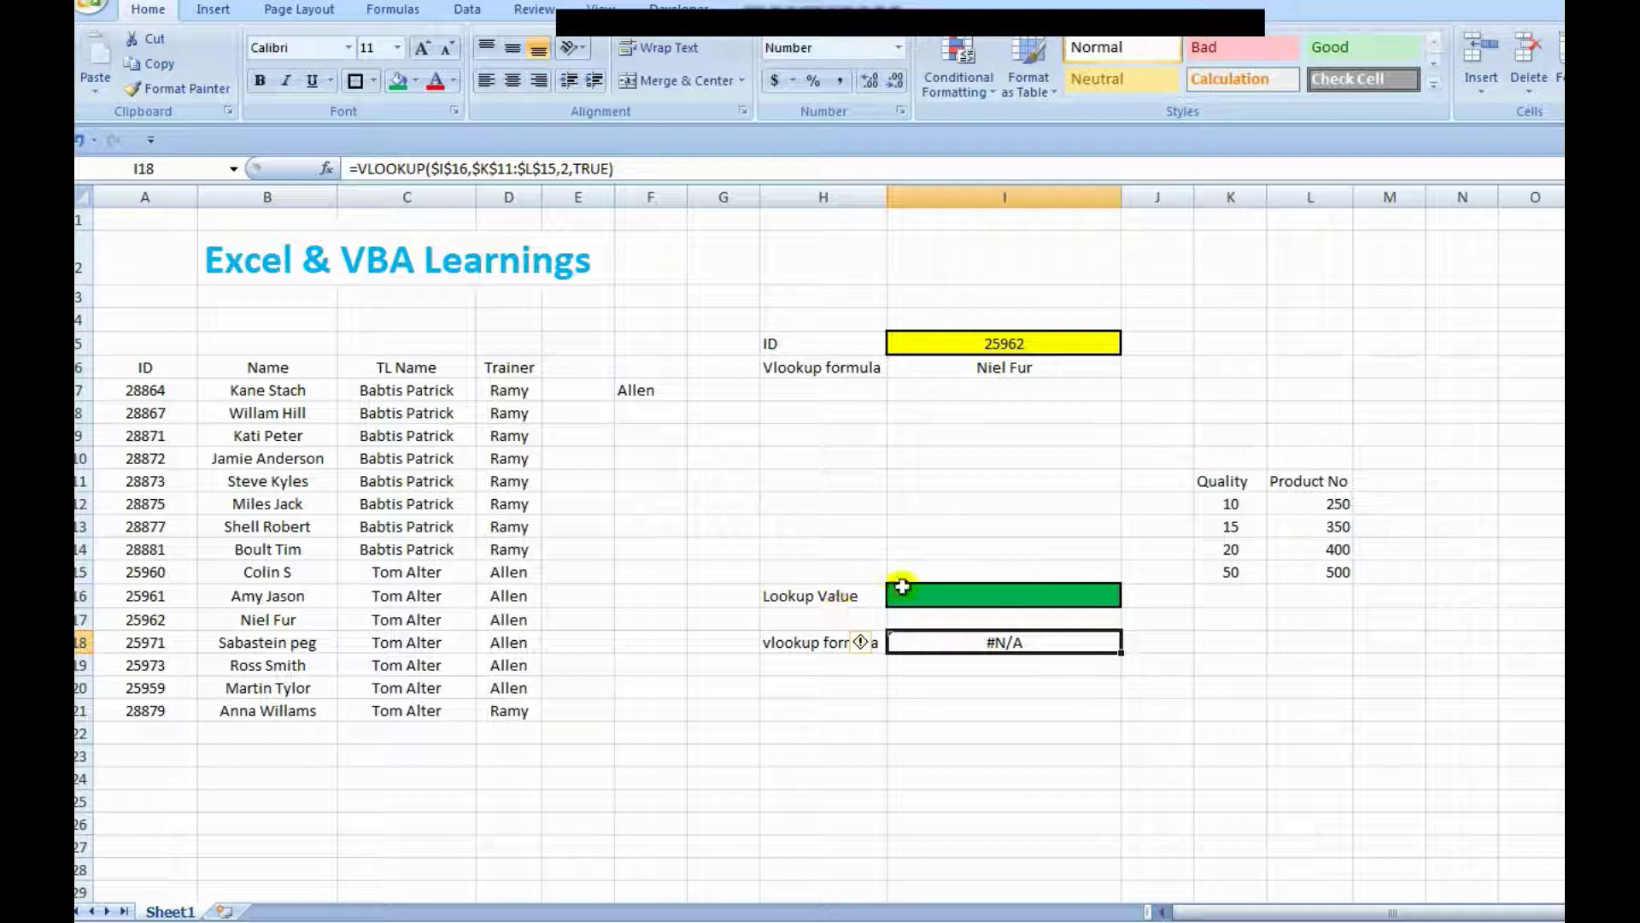
- Set the lookup value in I16 to 10 and check the formula result in I18
left_click(969, 596)
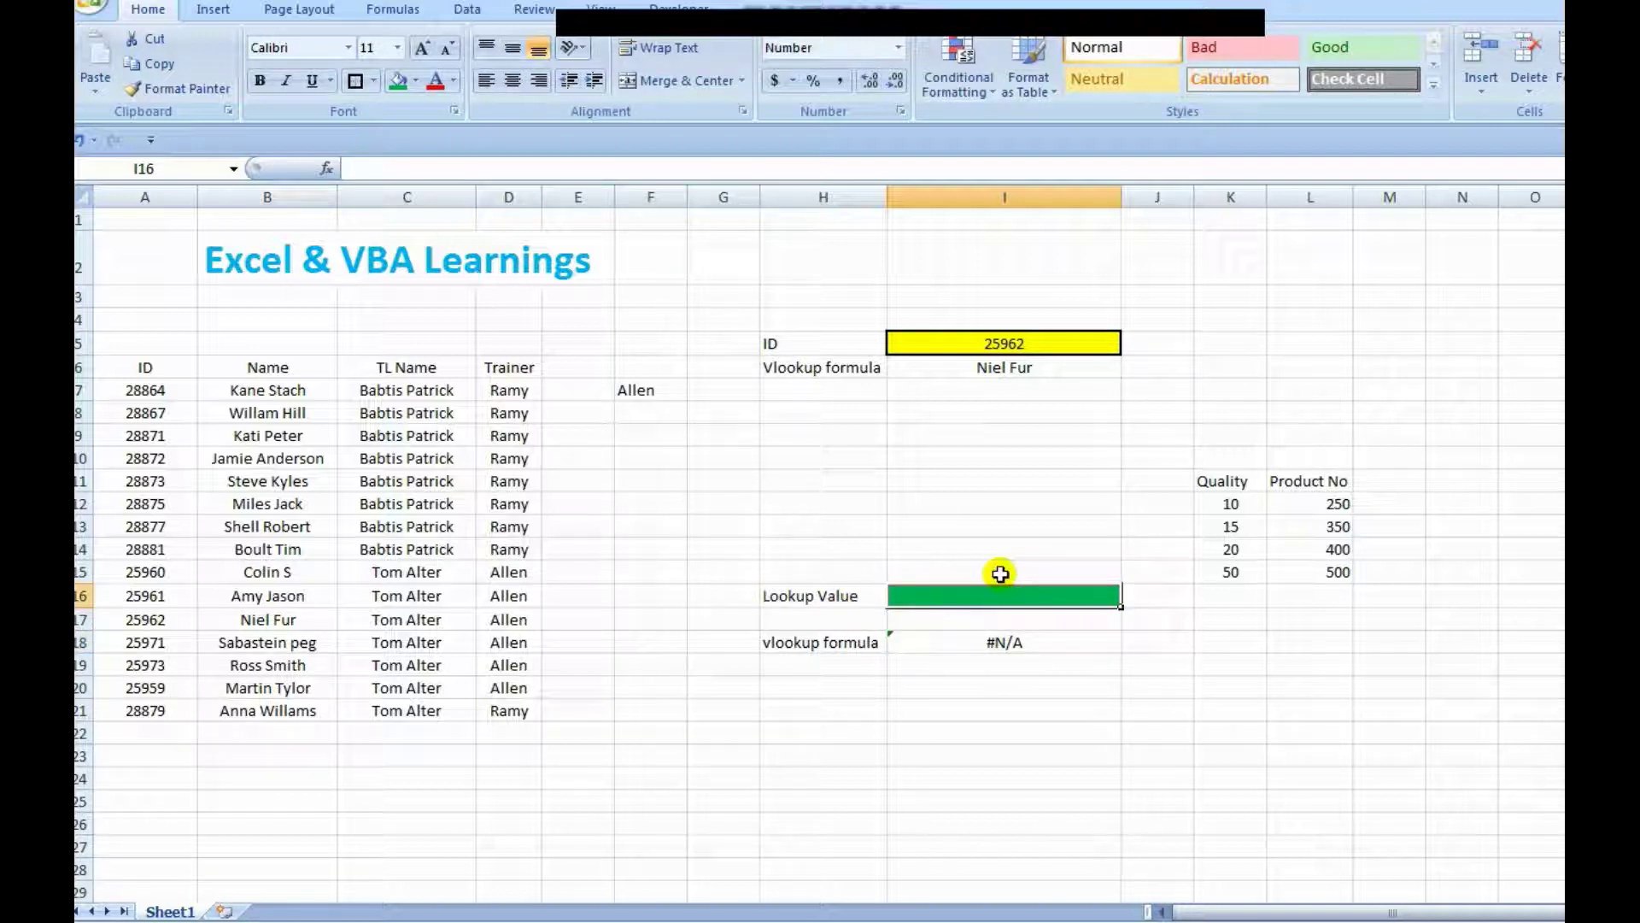
type("10")
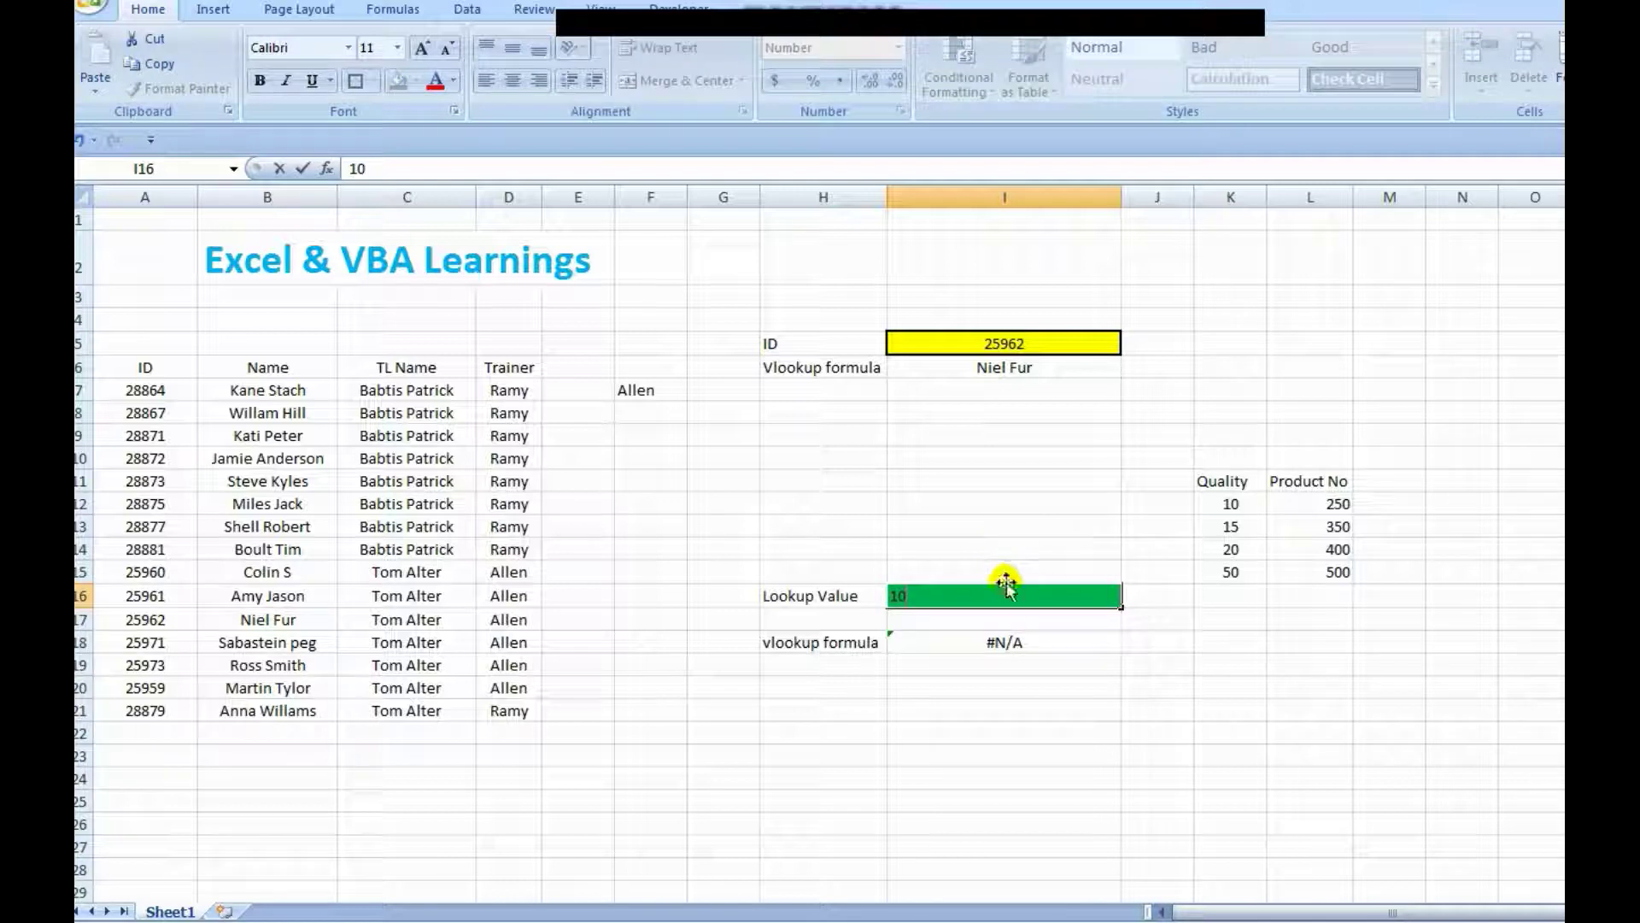
left_click(1006, 713)
left_click(1062, 642)
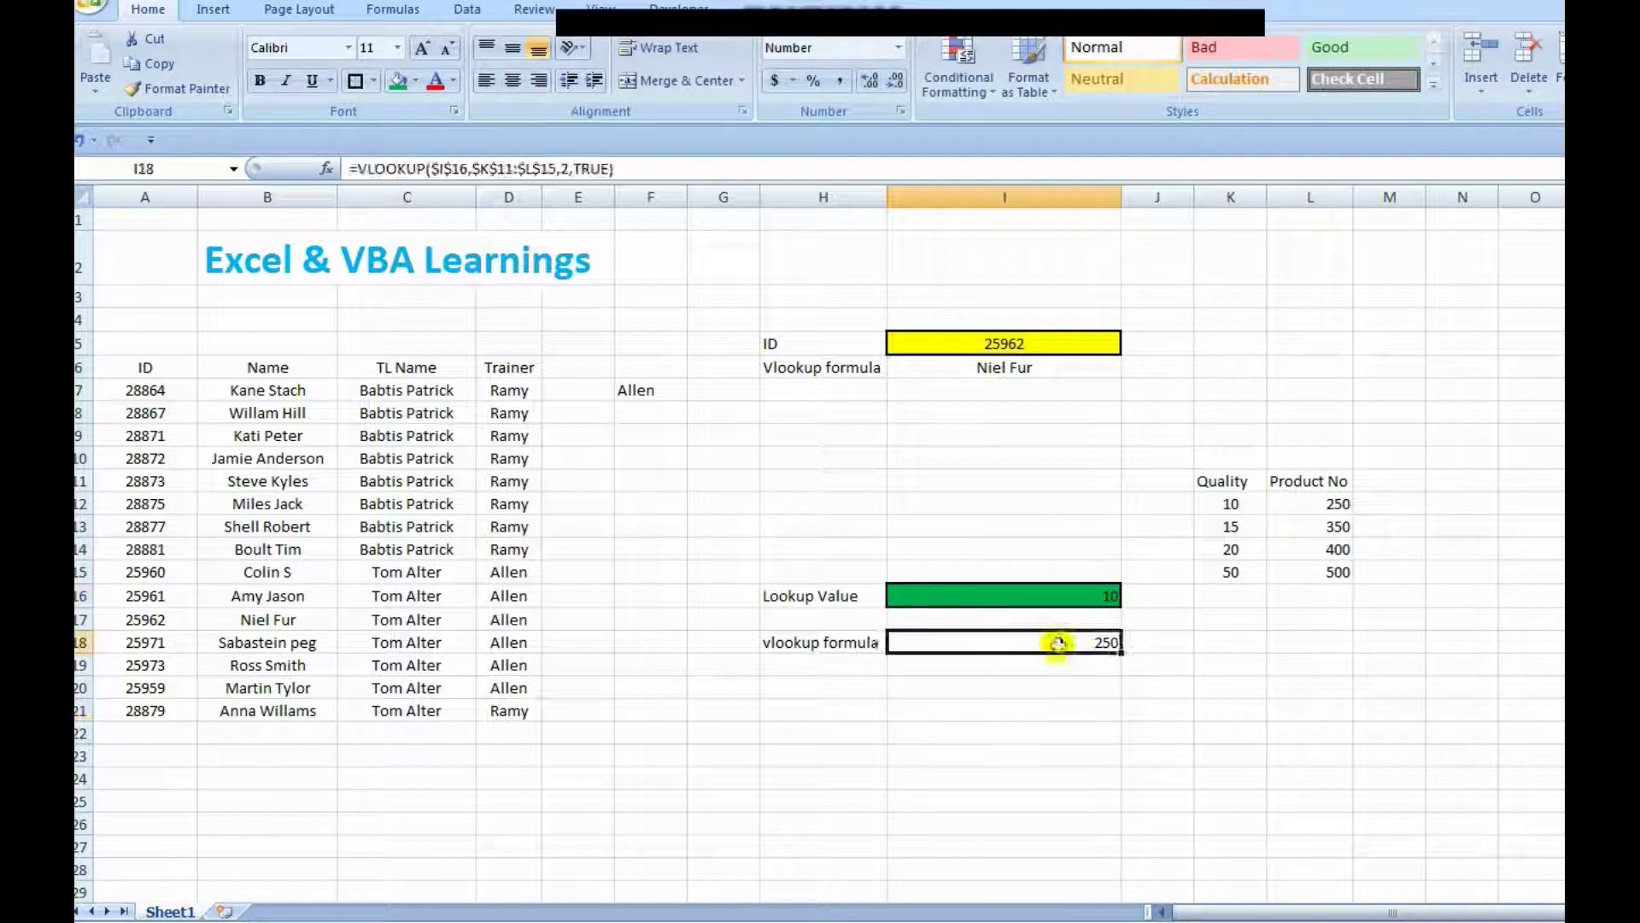
- Set the lookup value in I16 to 11 and compare the formula result with the Quality and Product No table
left_click(1073, 602)
type("11")
left_click(1062, 732)
left_click(1102, 648)
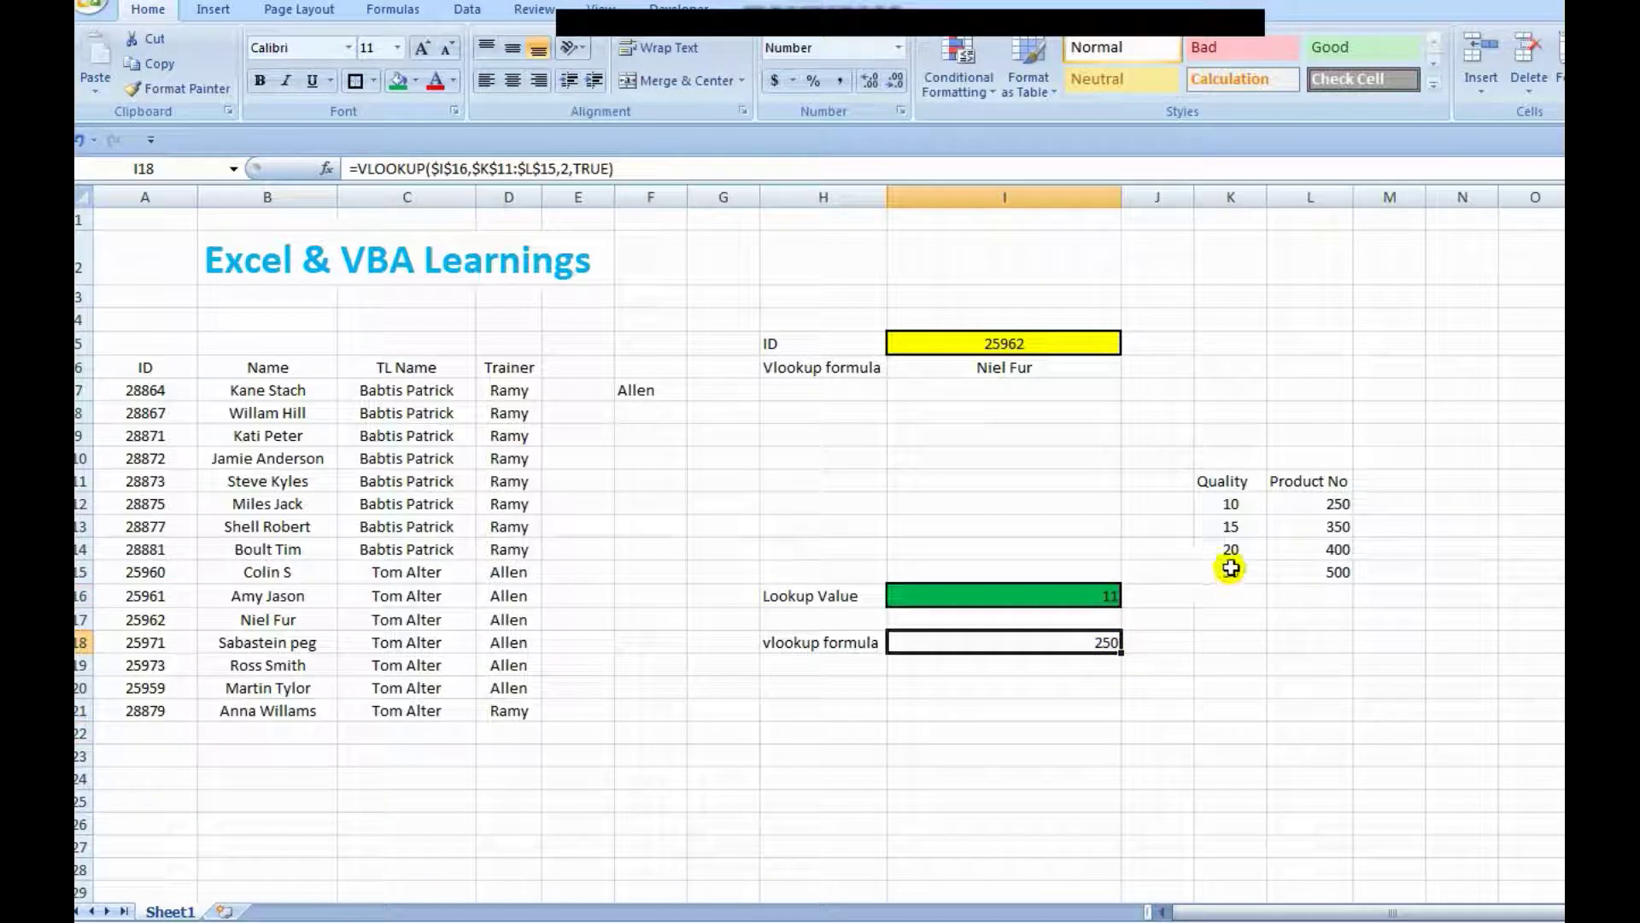
left_click(998, 597)
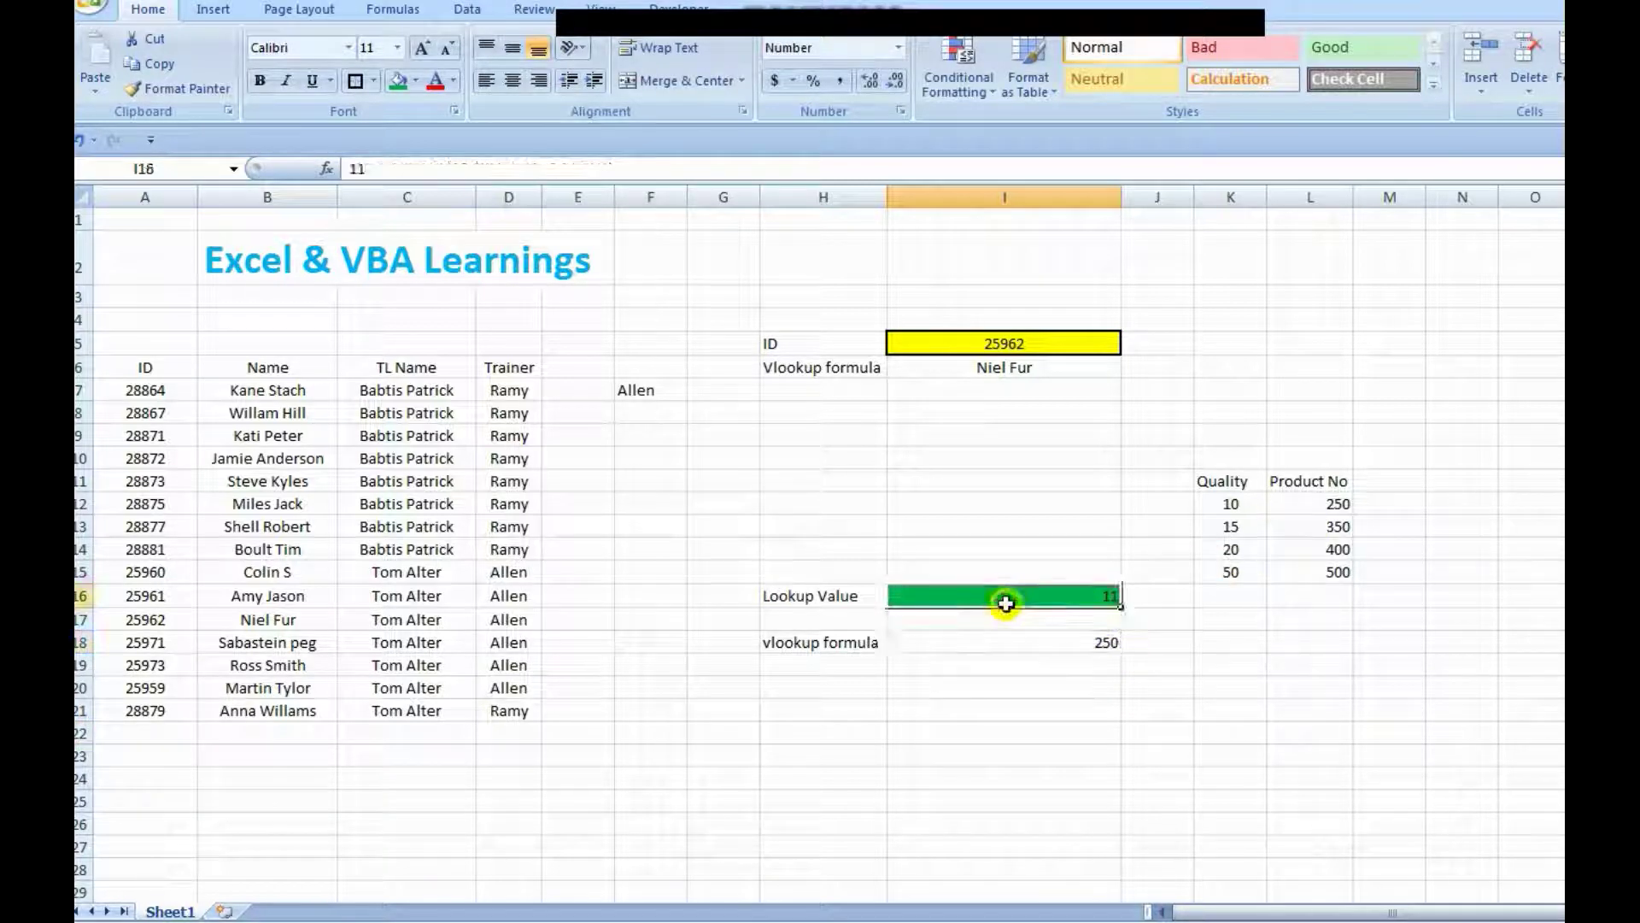
left_click(1045, 643)
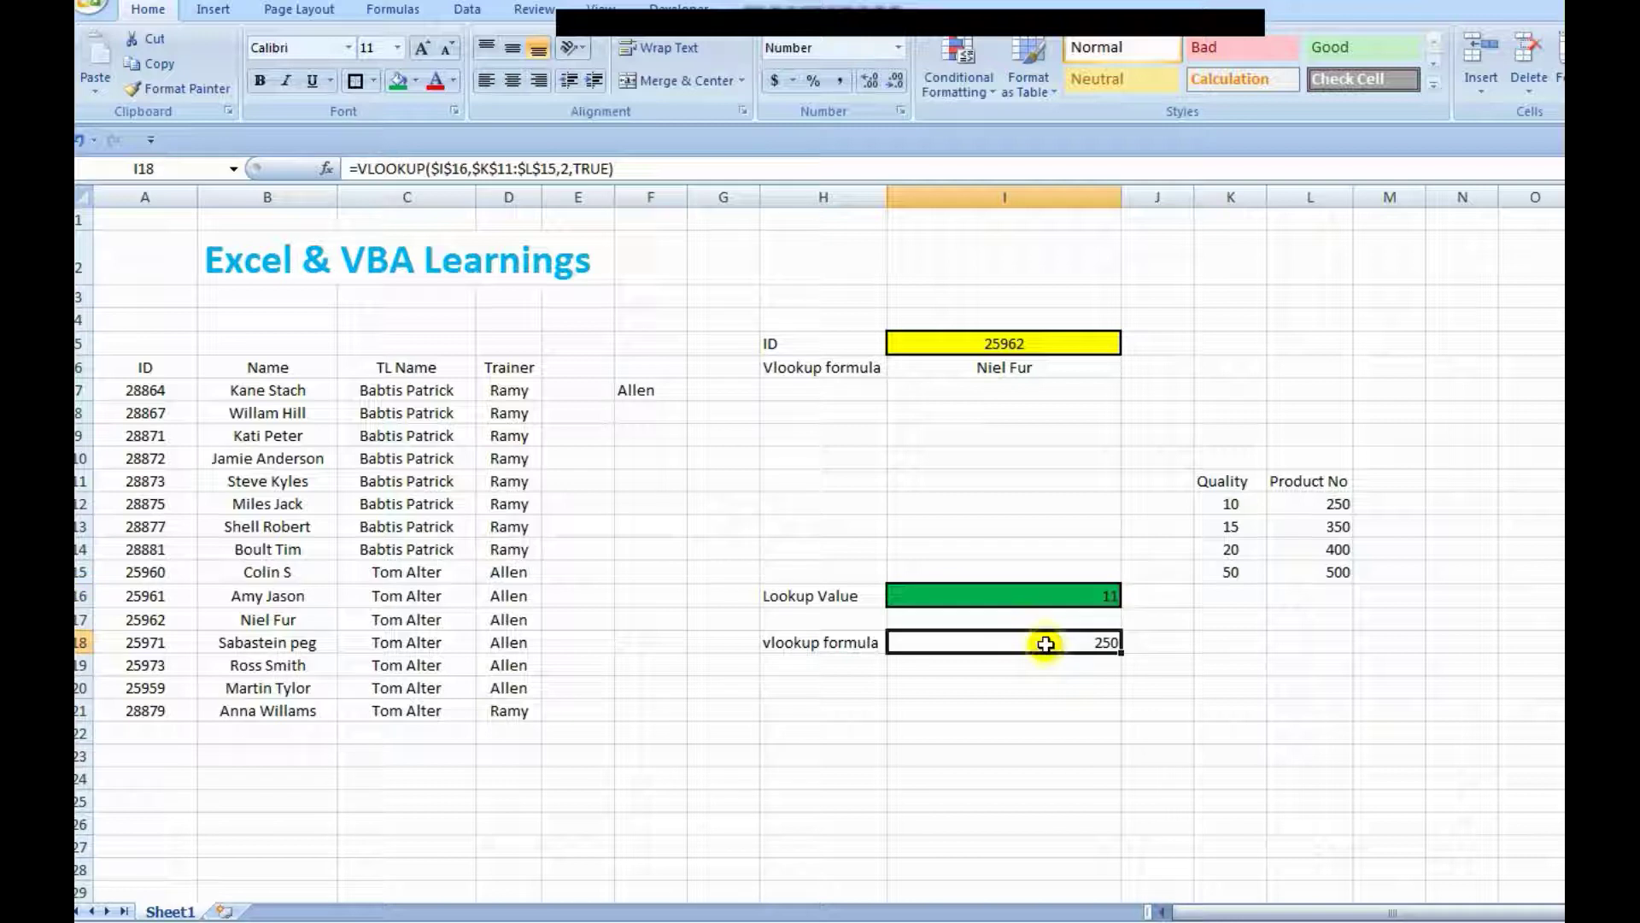
left_click(1239, 505)
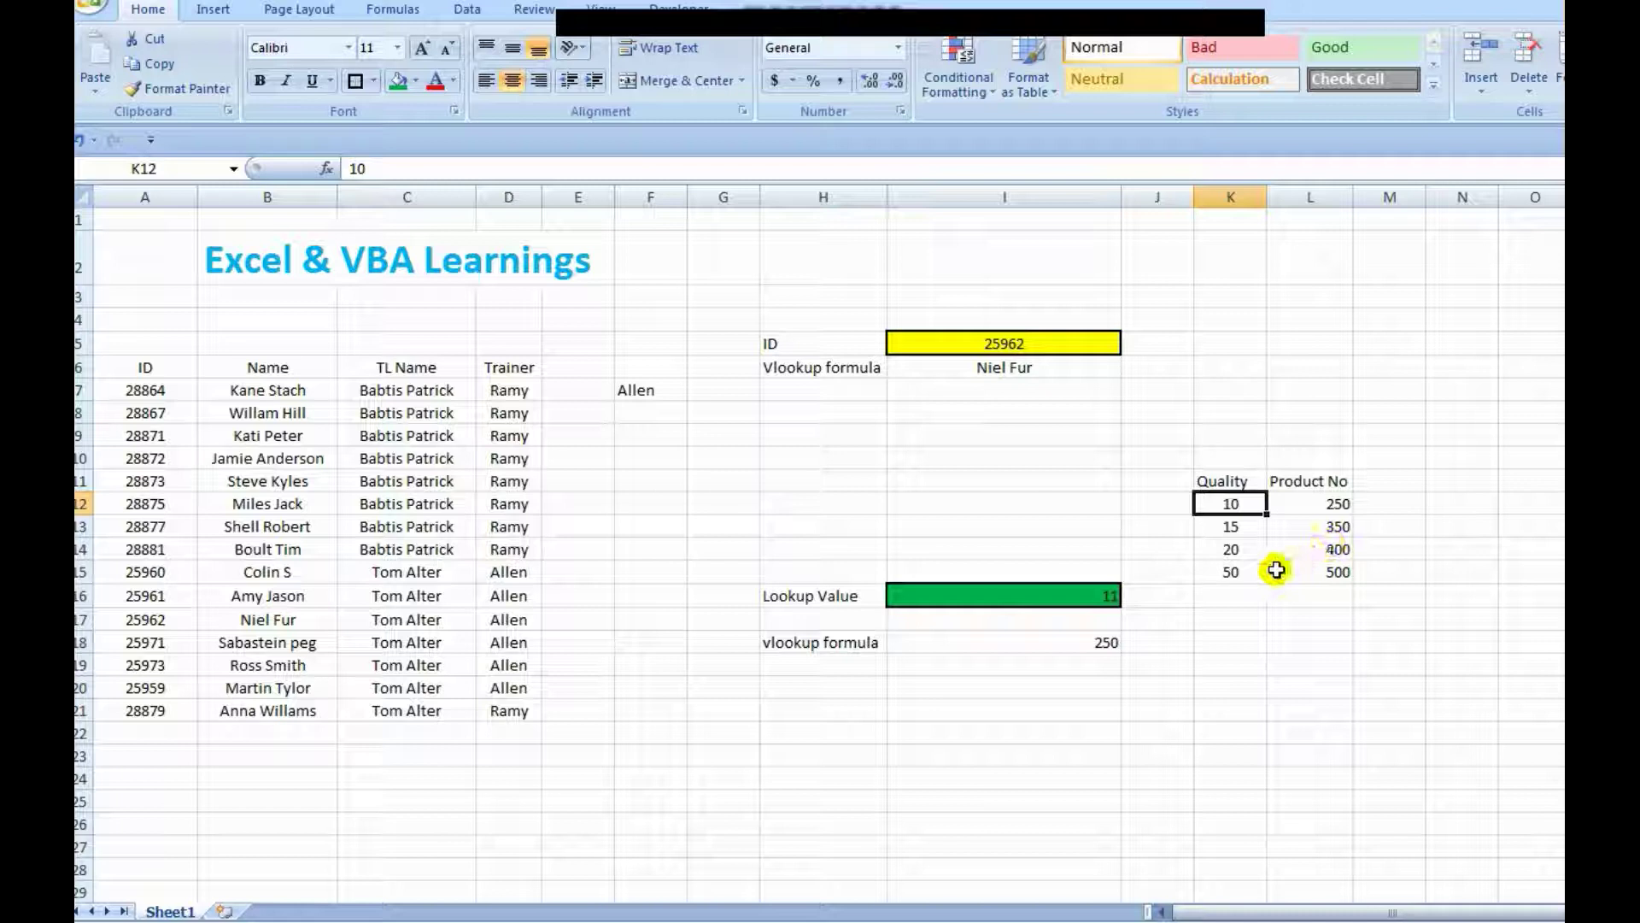
left_click(1256, 525)
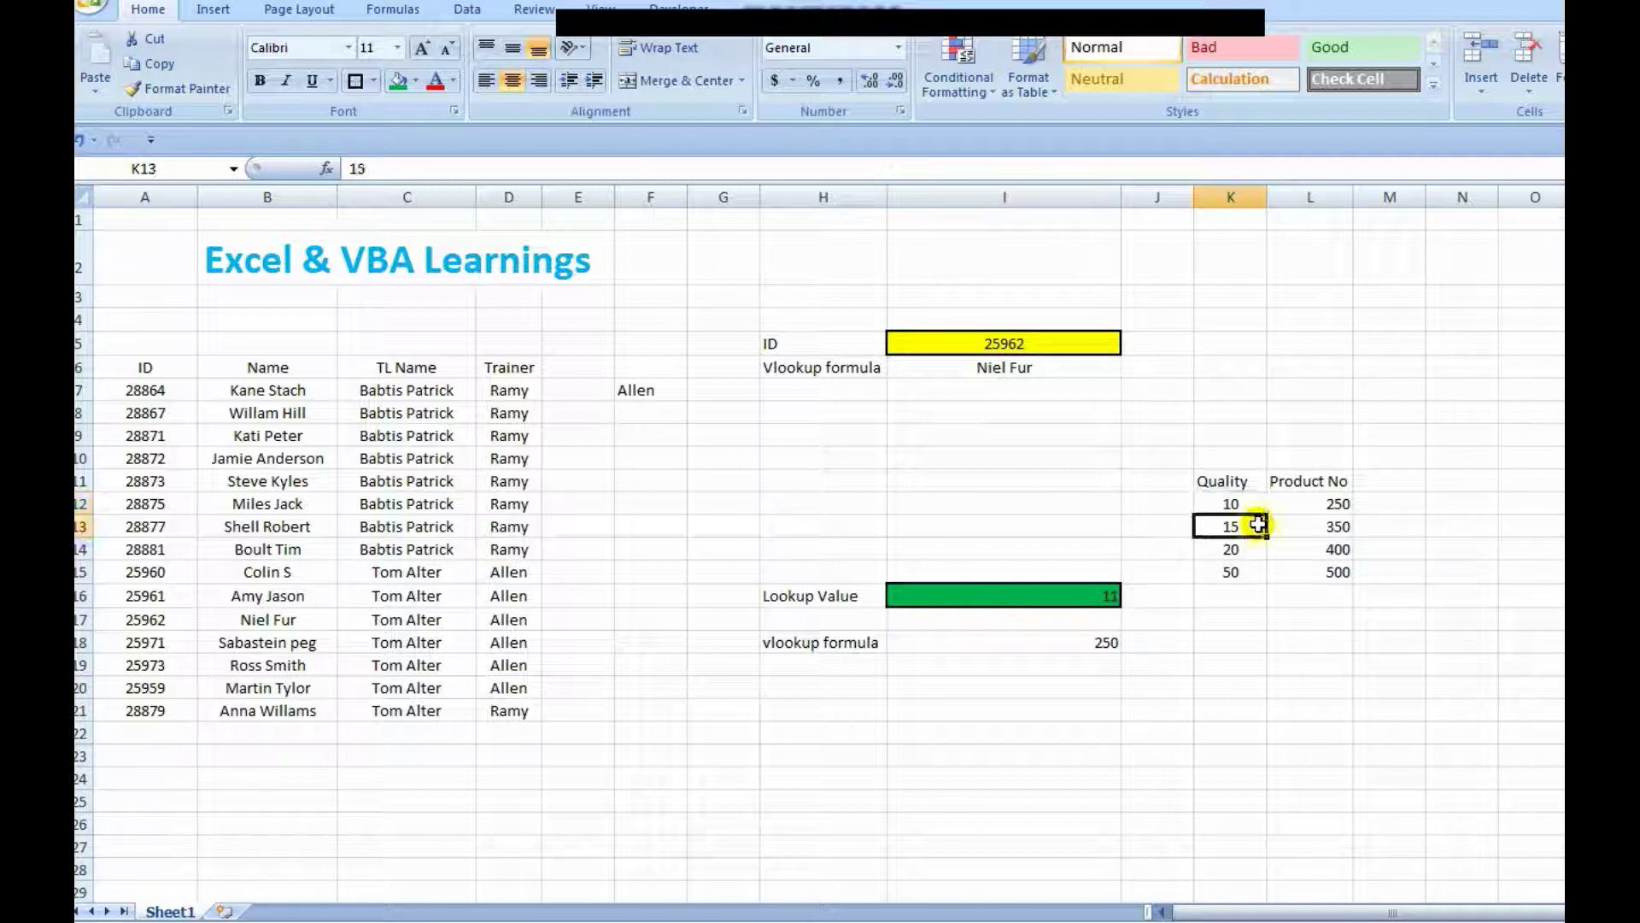
left_click(1309, 505)
- Set the lookup value in I16 to 14 and check the formula result in I18
left_click(1099, 595)
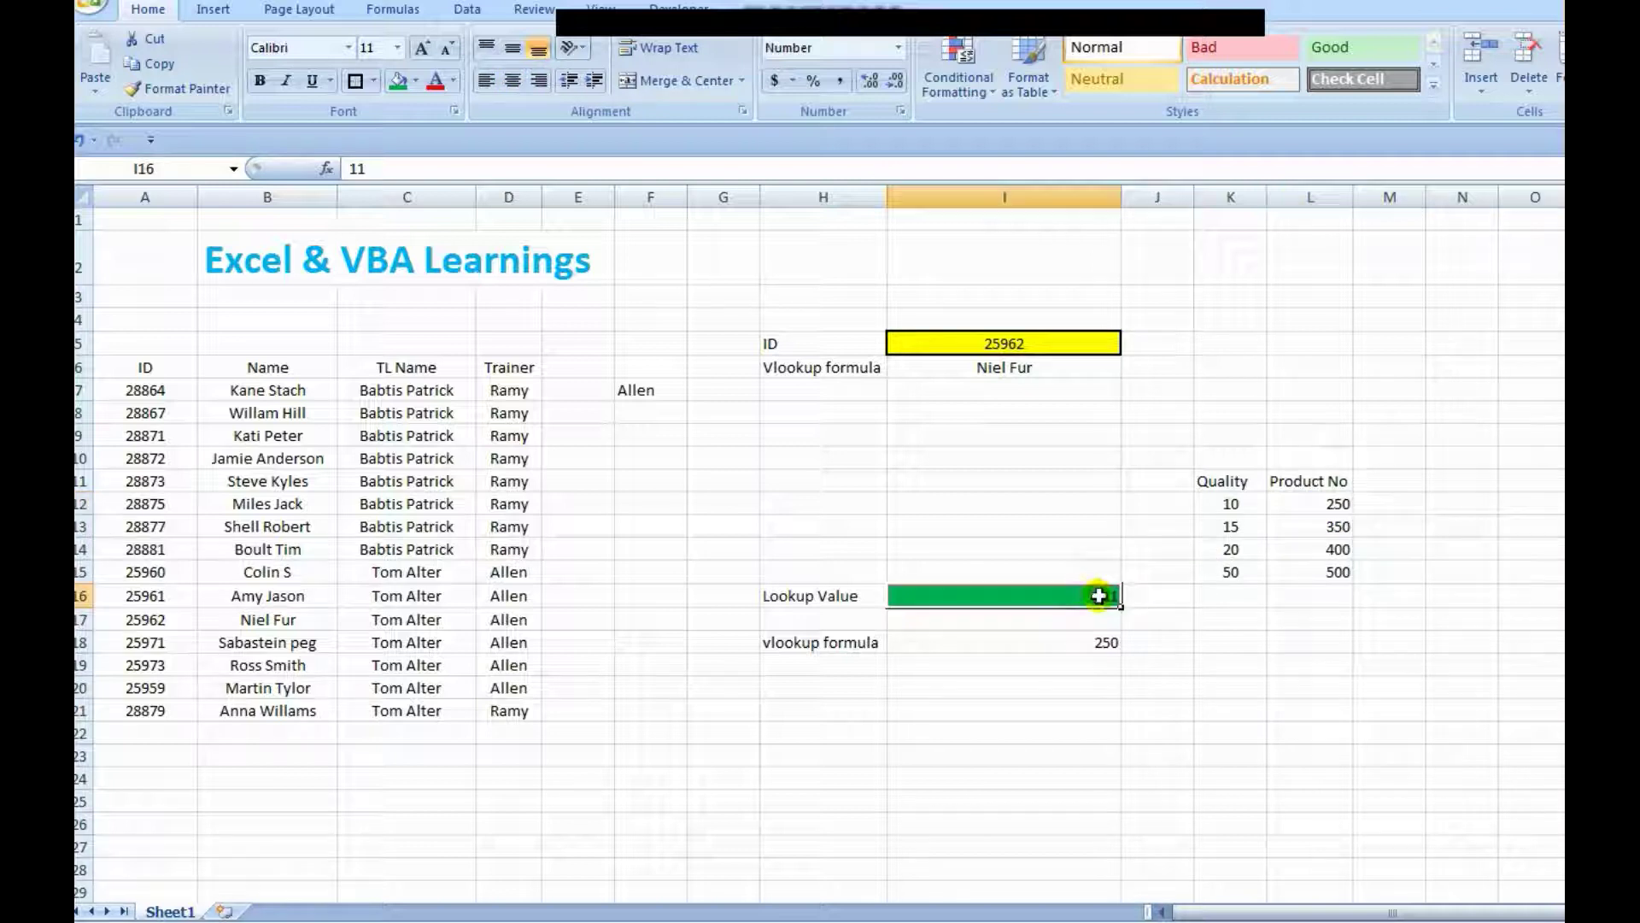
type("14")
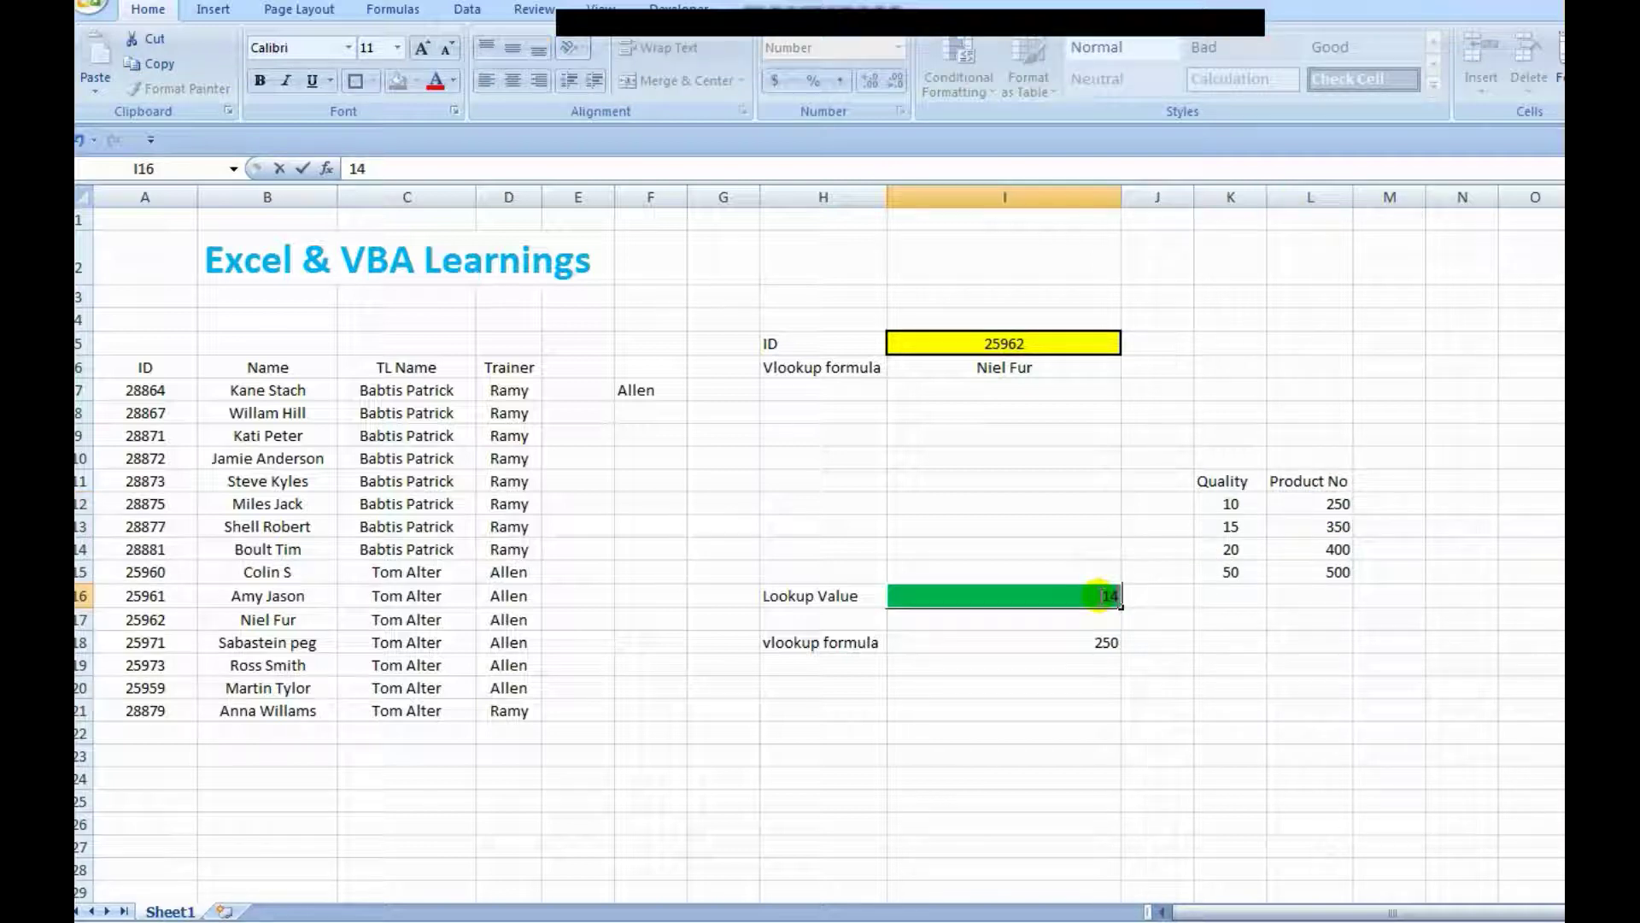
key("Return")
left_click(1100, 643)
- Set the lookup value in I16 to 15 and check the formula result in I18
left_click(1103, 597)
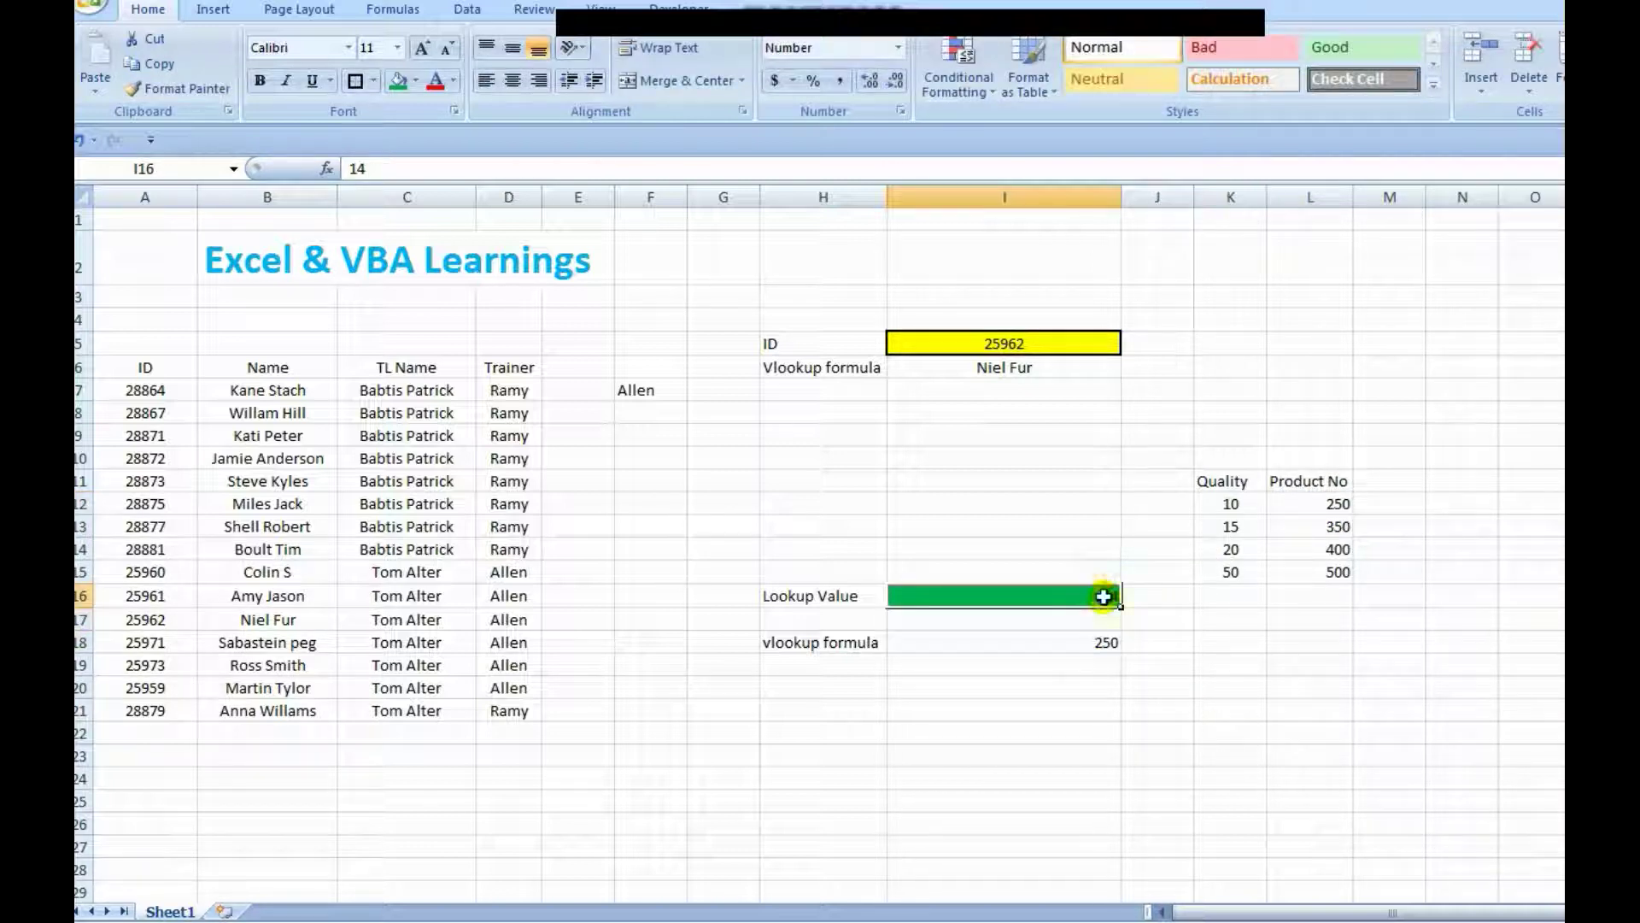
type("1")
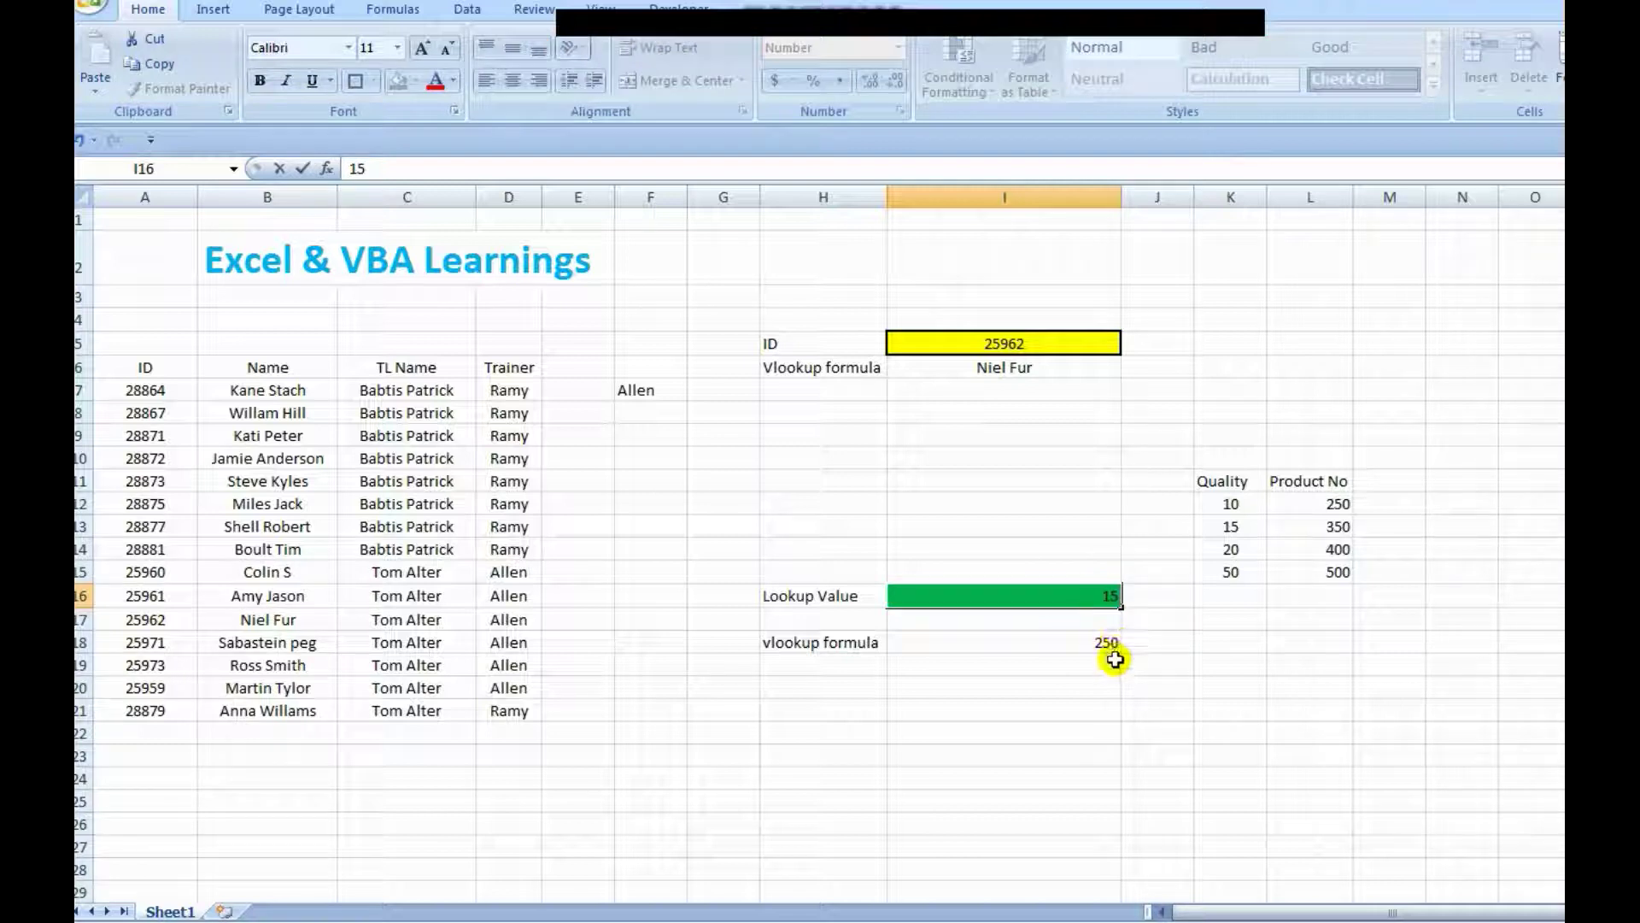
key("Return")
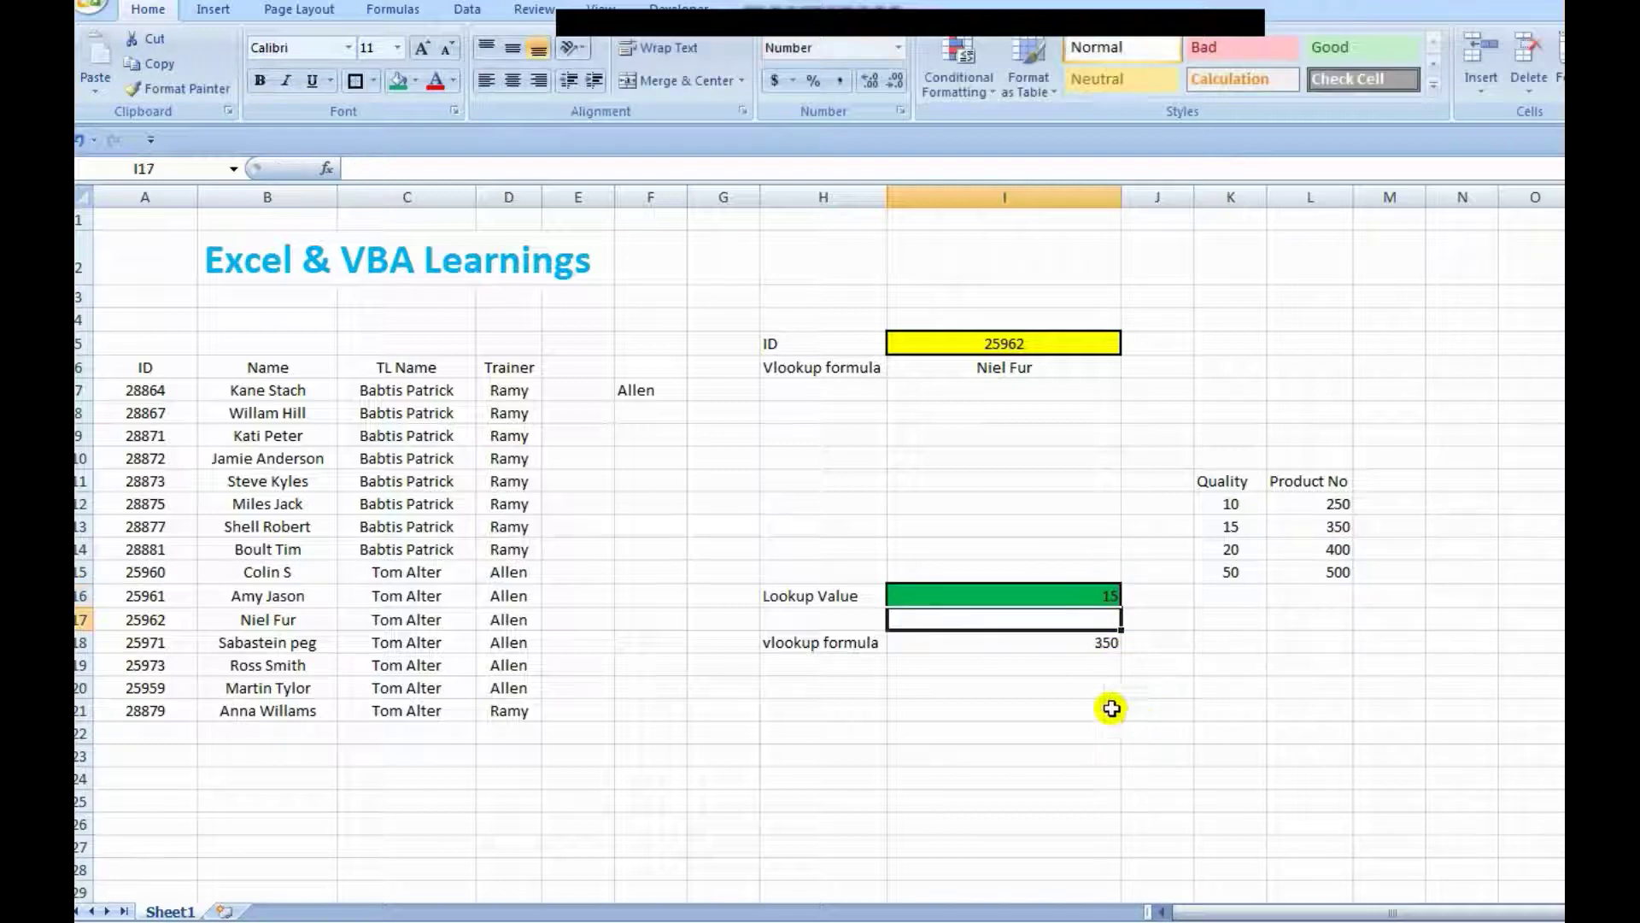
left_click(1080, 642)
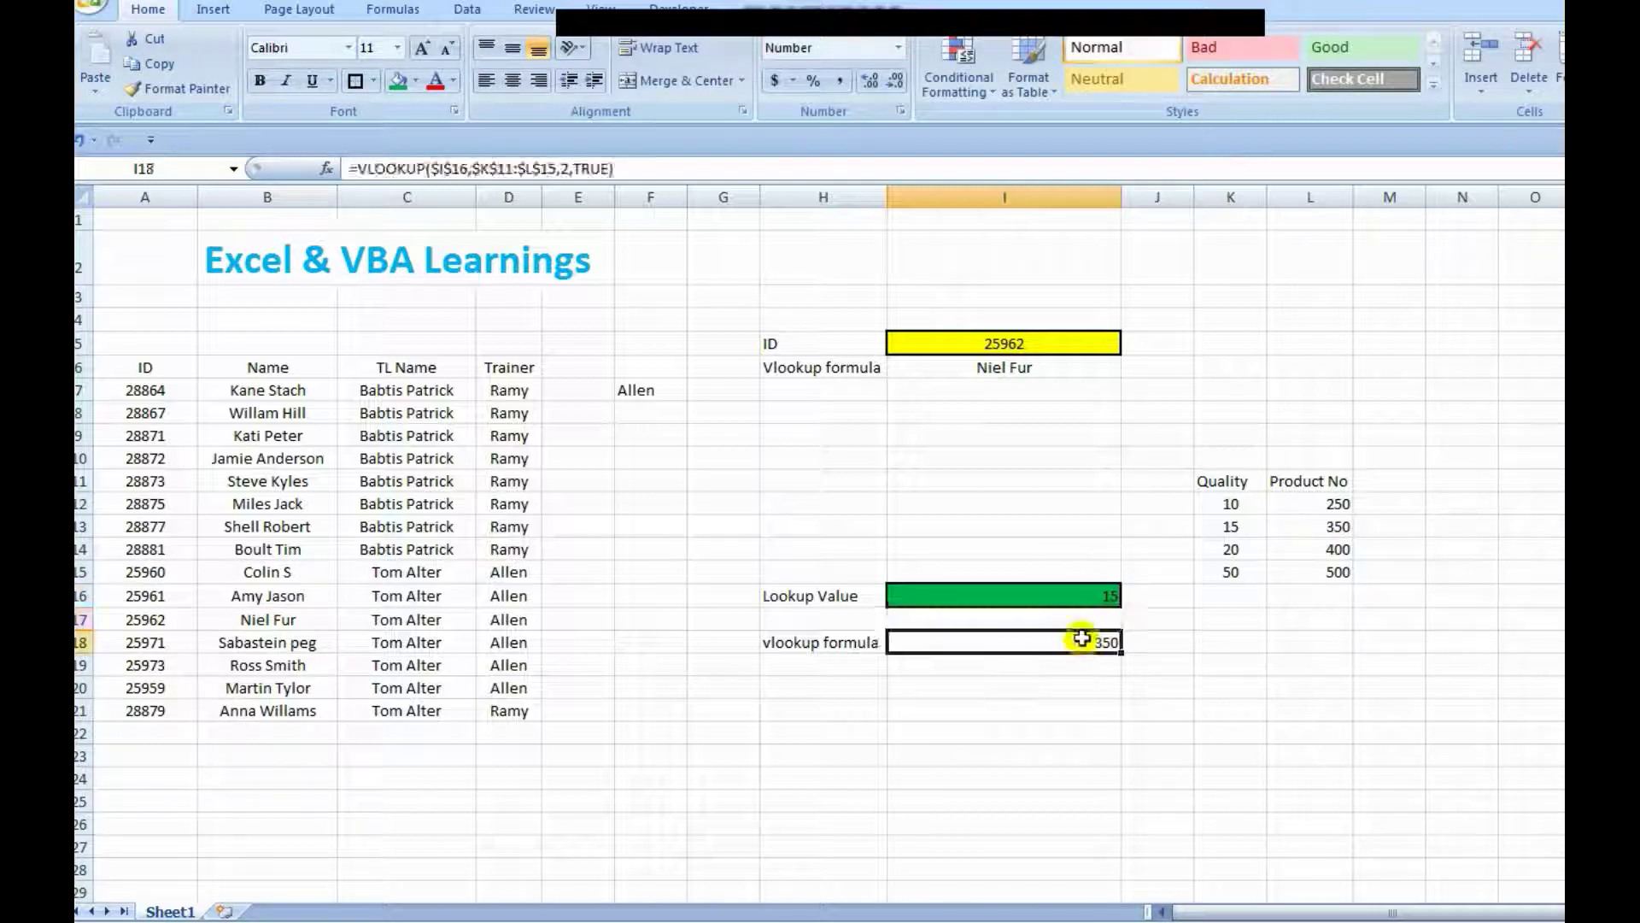
- Examine the Quality and Product No pairs row by row, from K12 down to the last Quality value in K15
left_click(1229, 503)
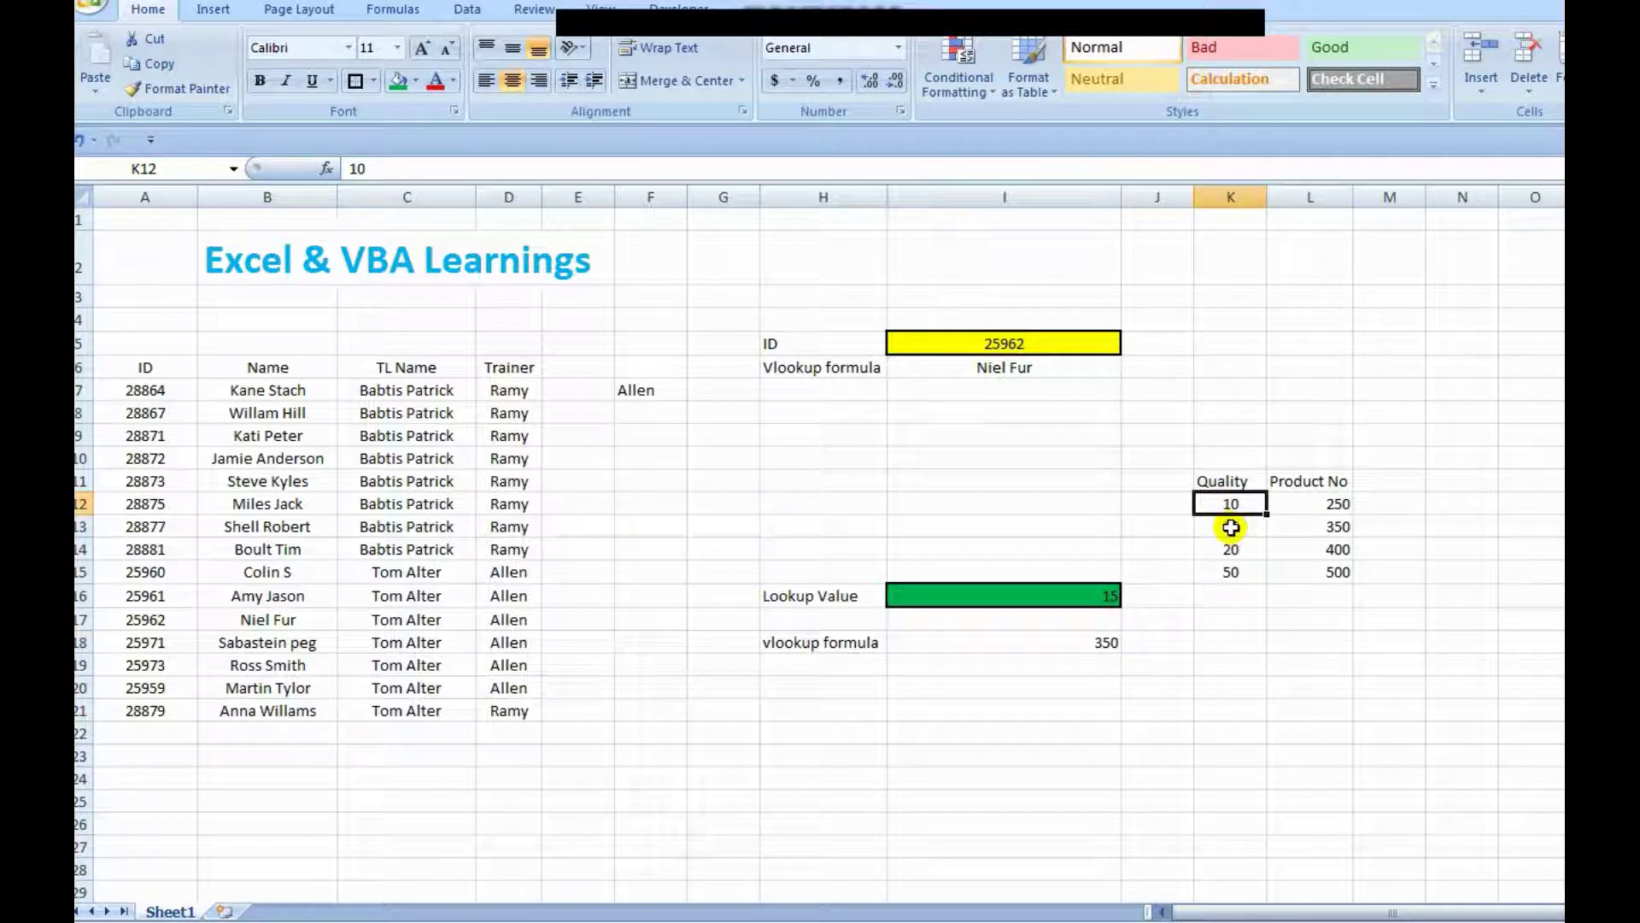
left_click(1309, 509)
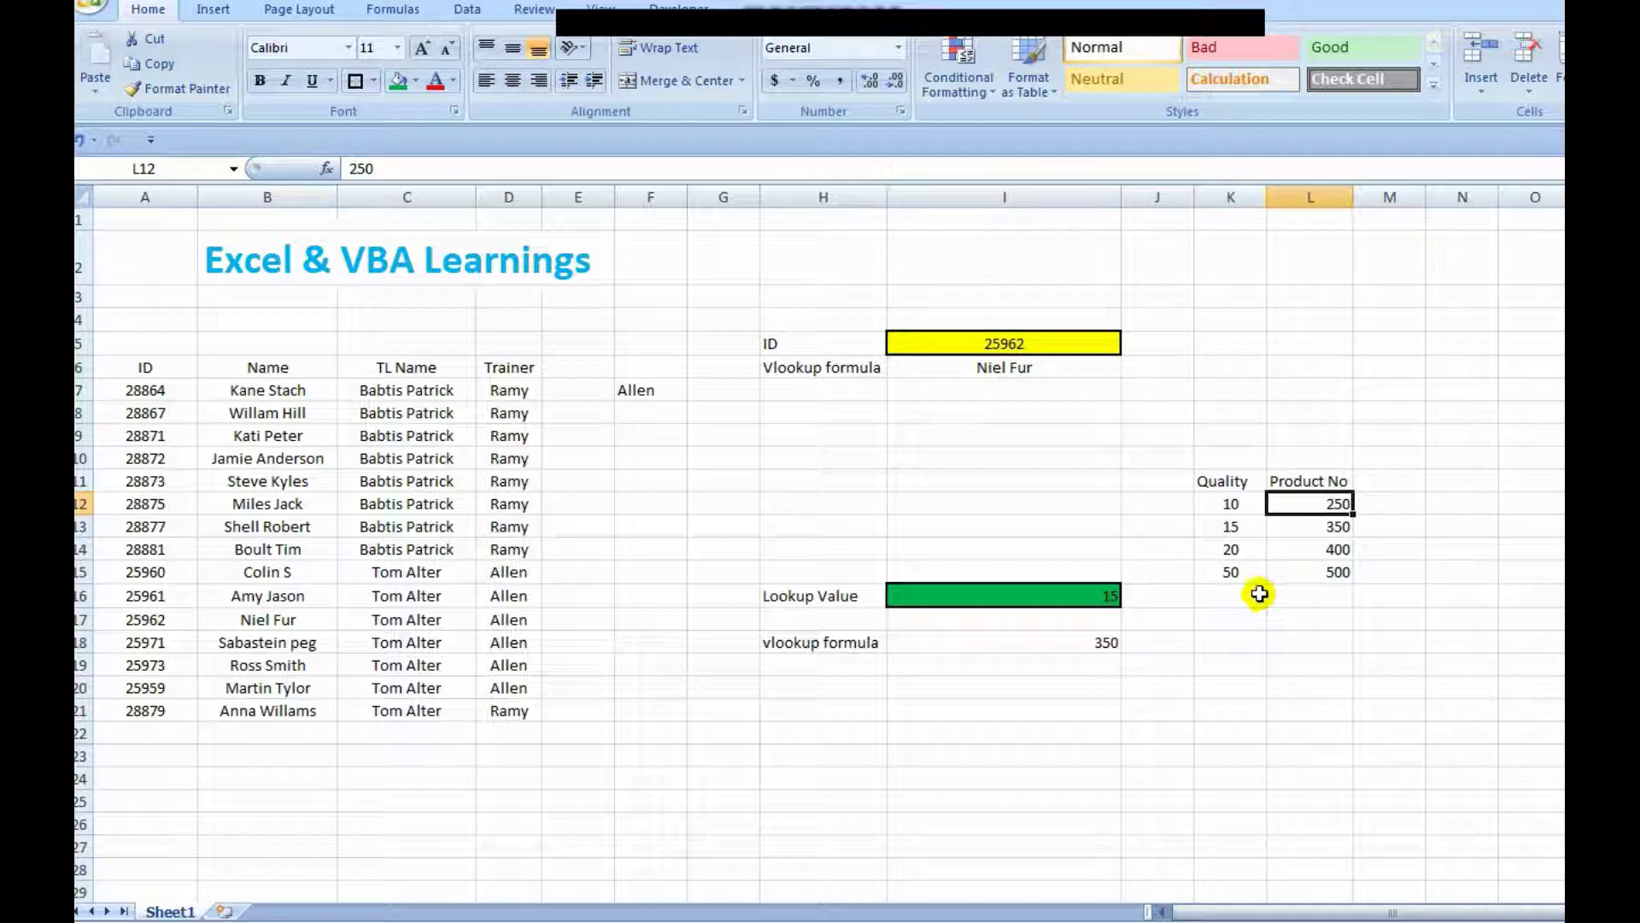
left_click(1234, 530)
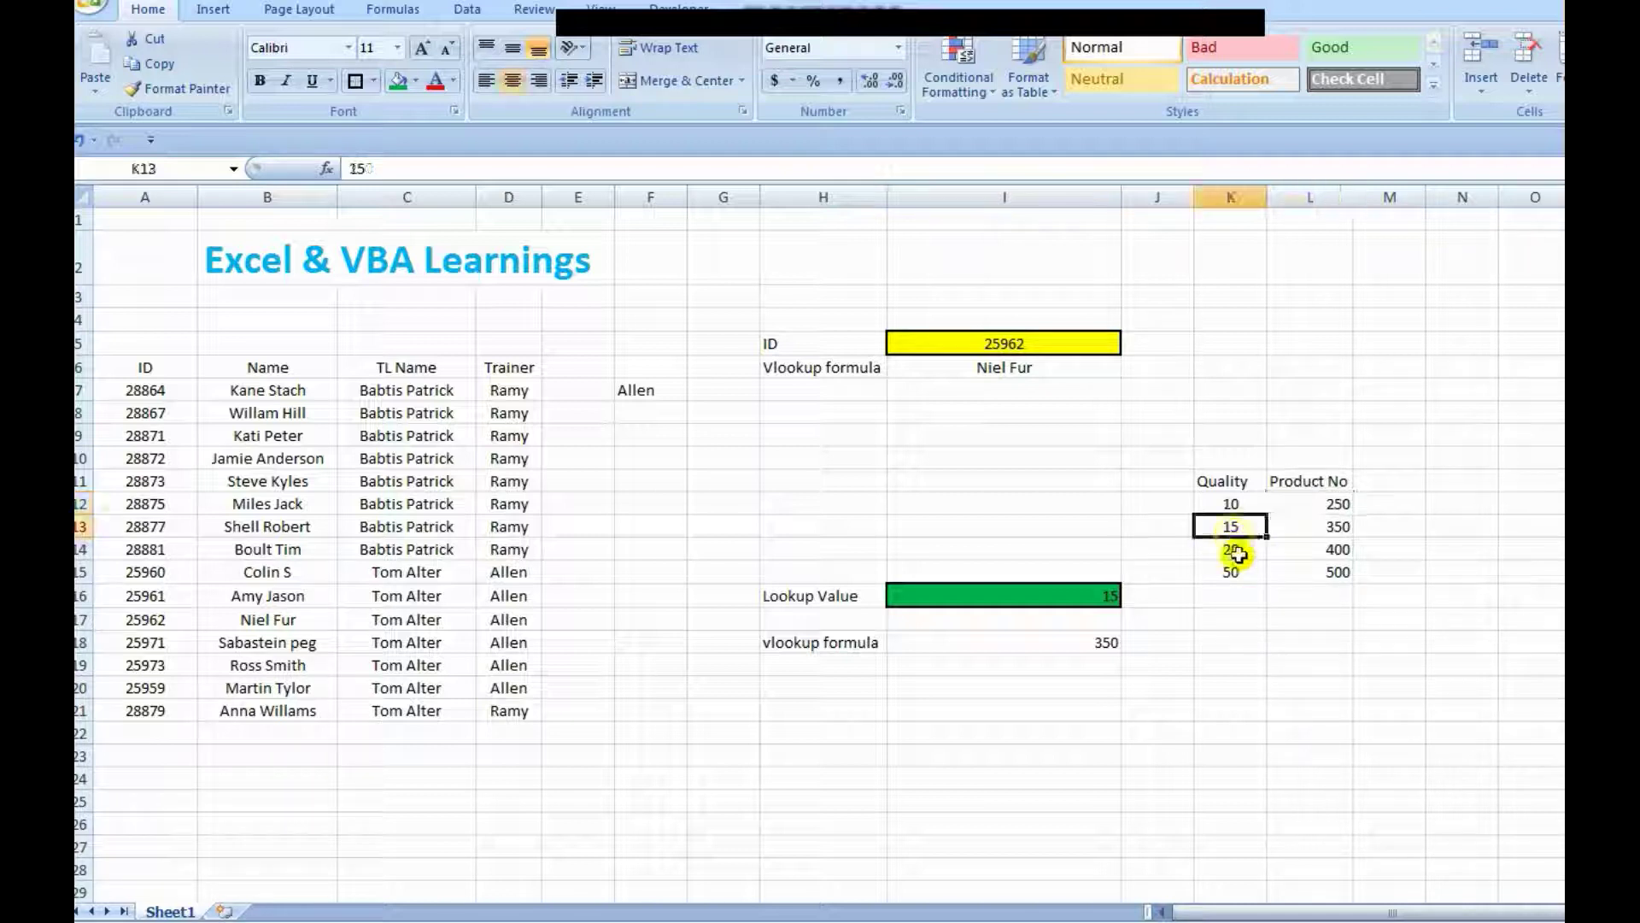
left_click(1339, 527)
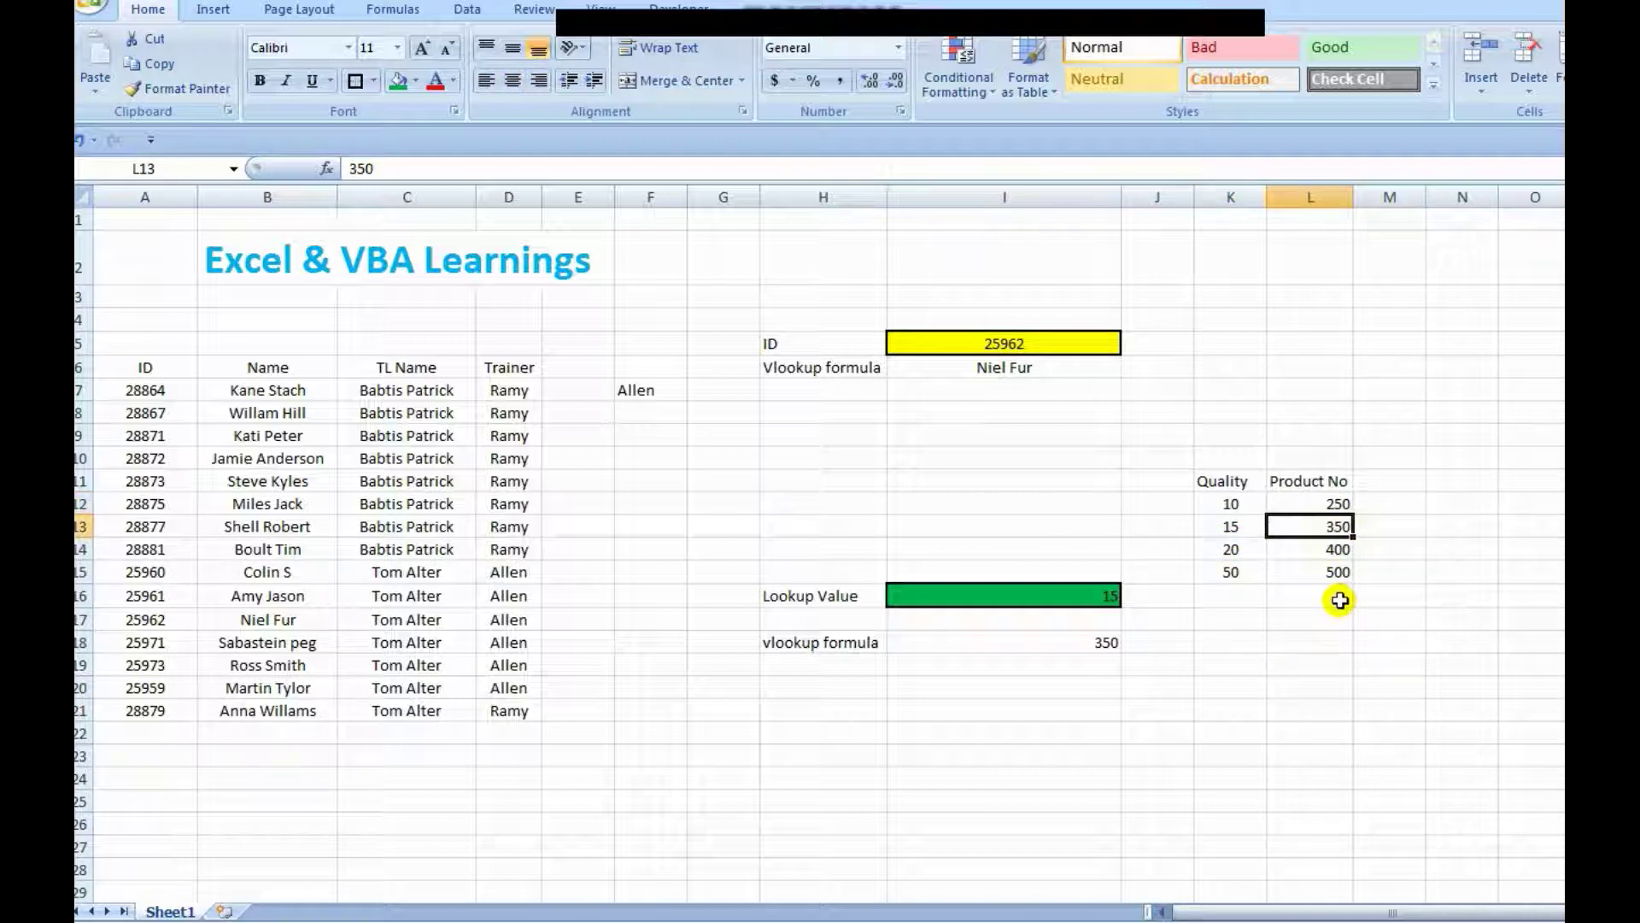
left_click(1235, 547)
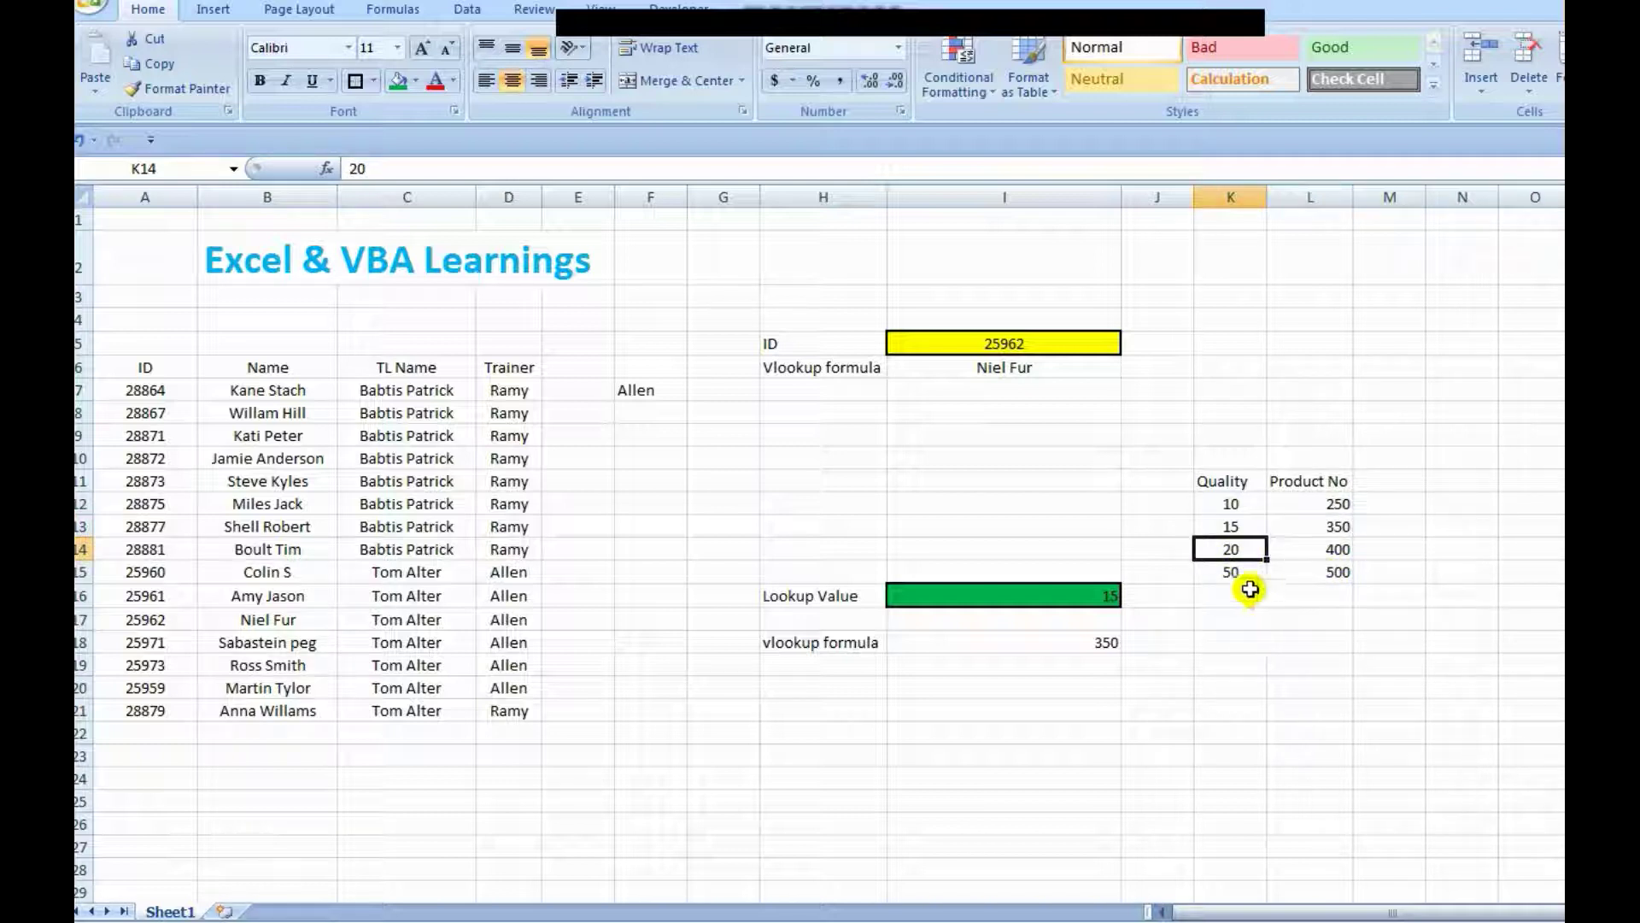
left_click(1339, 556)
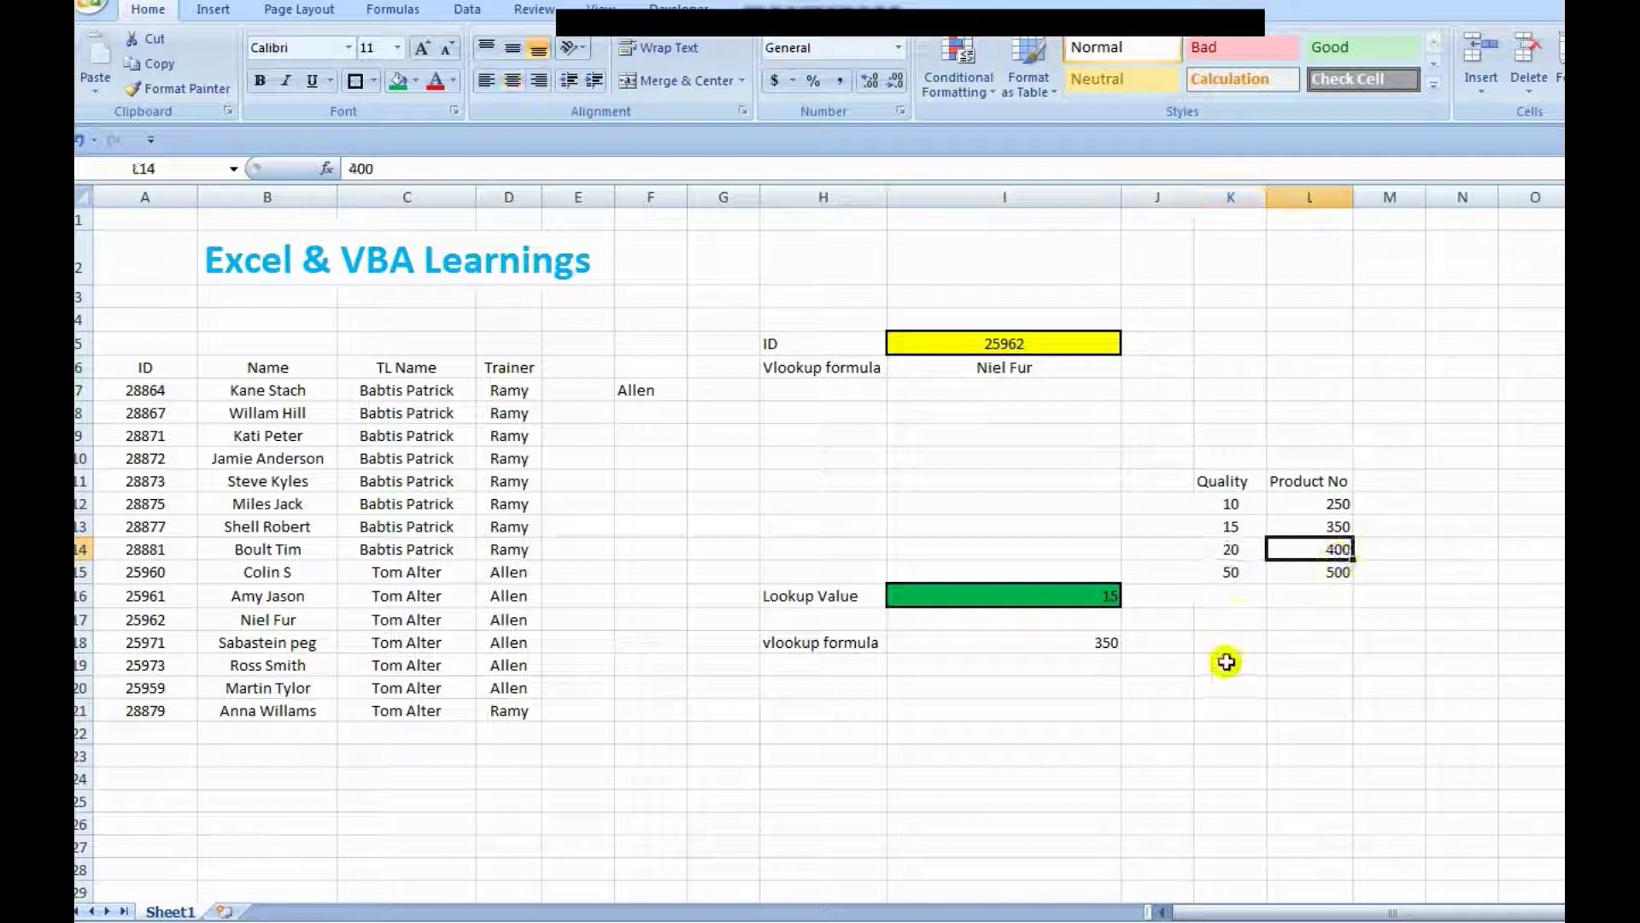
left_click(1232, 574)
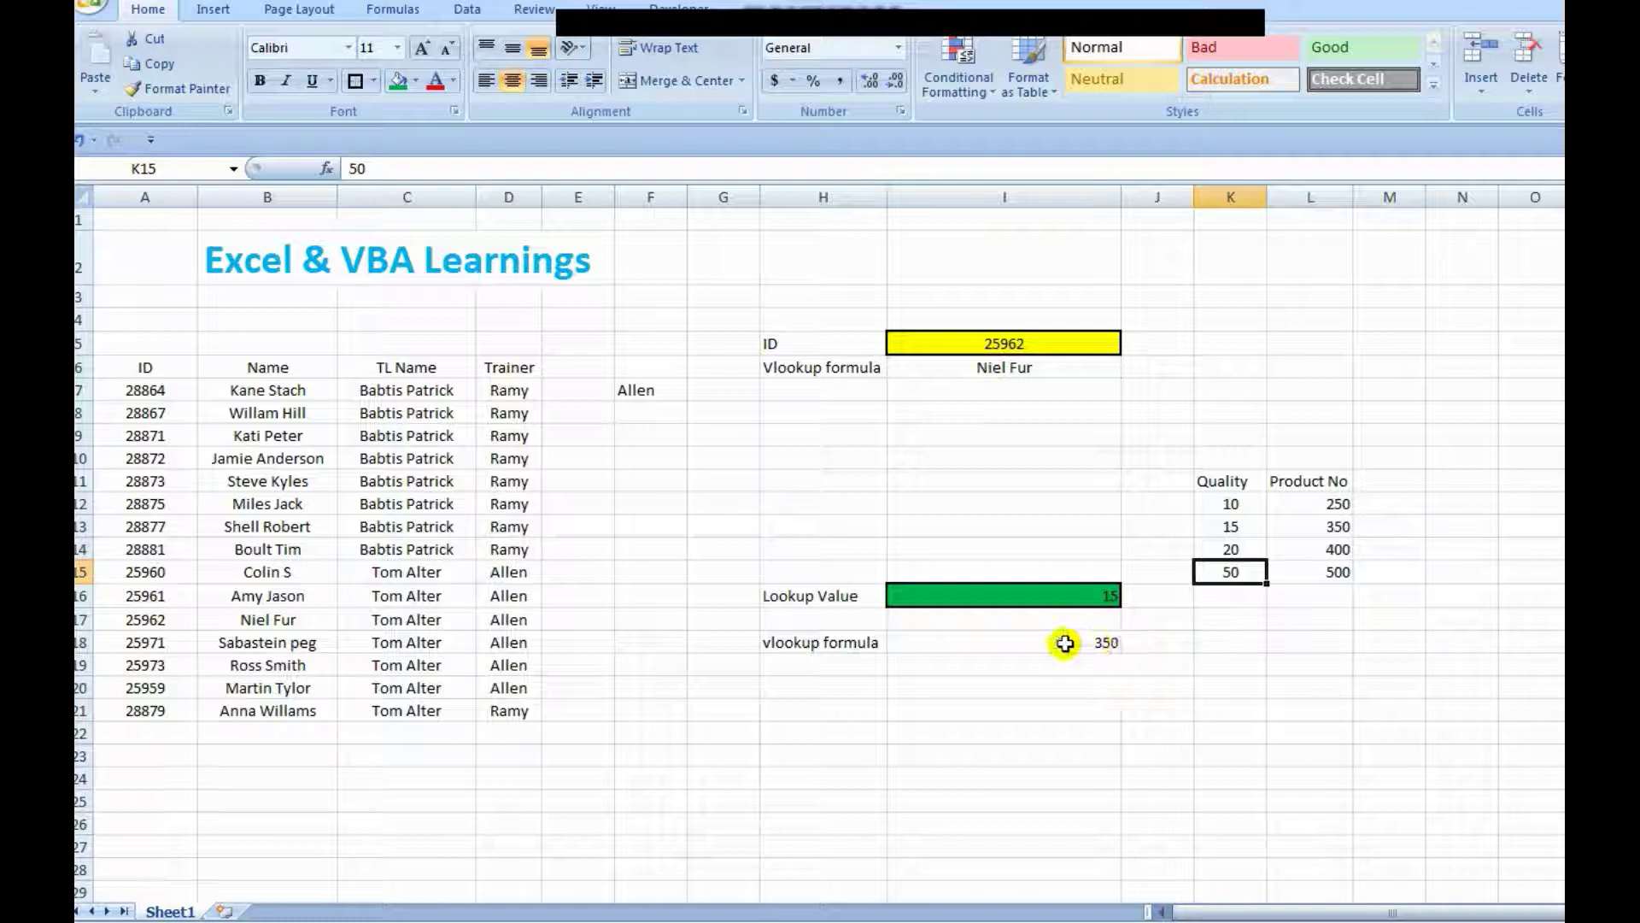
- Set the lookup value in I16 to 51 and compare the result in I18 with the Product No in L15
left_click(1076, 599)
type("51")
key("Return")
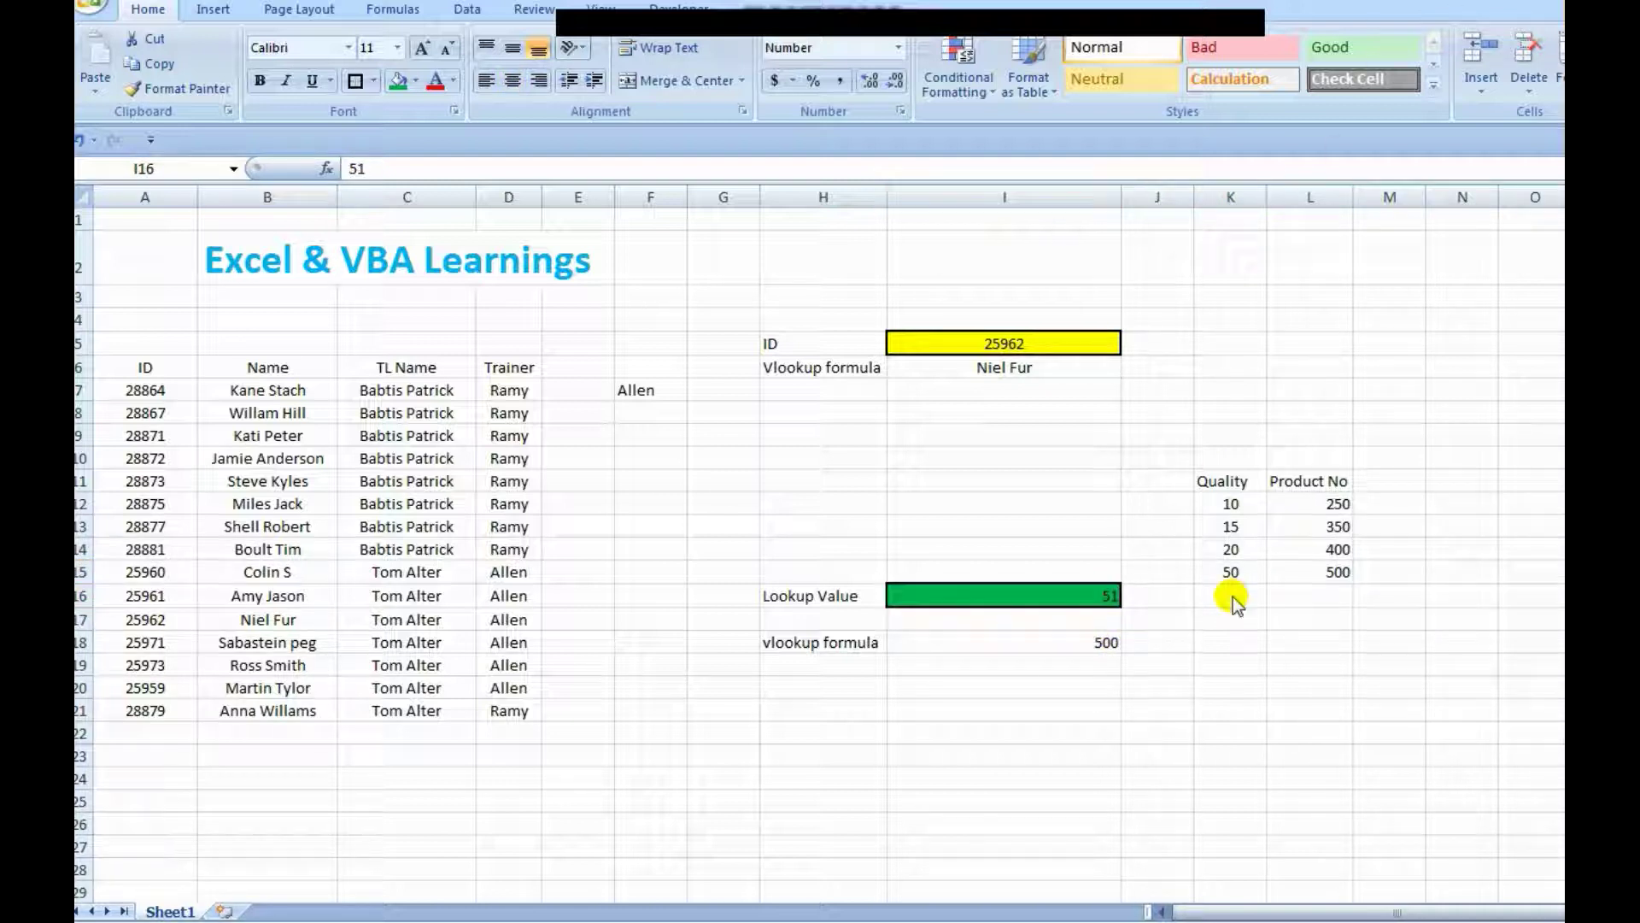
left_click(1355, 579)
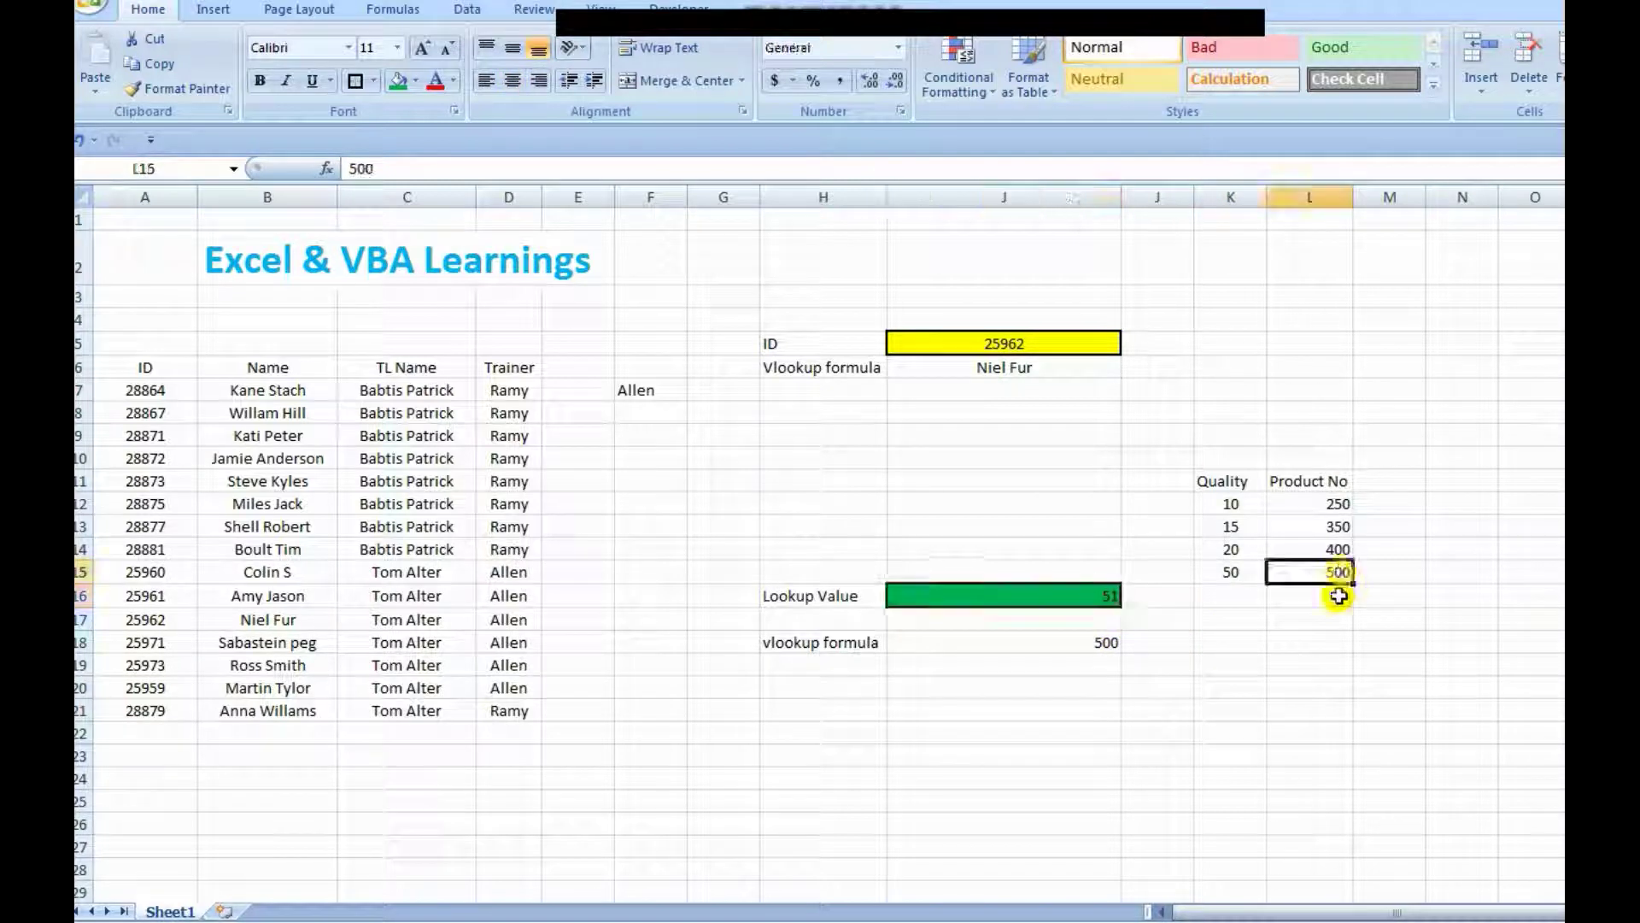
left_click(1076, 609)
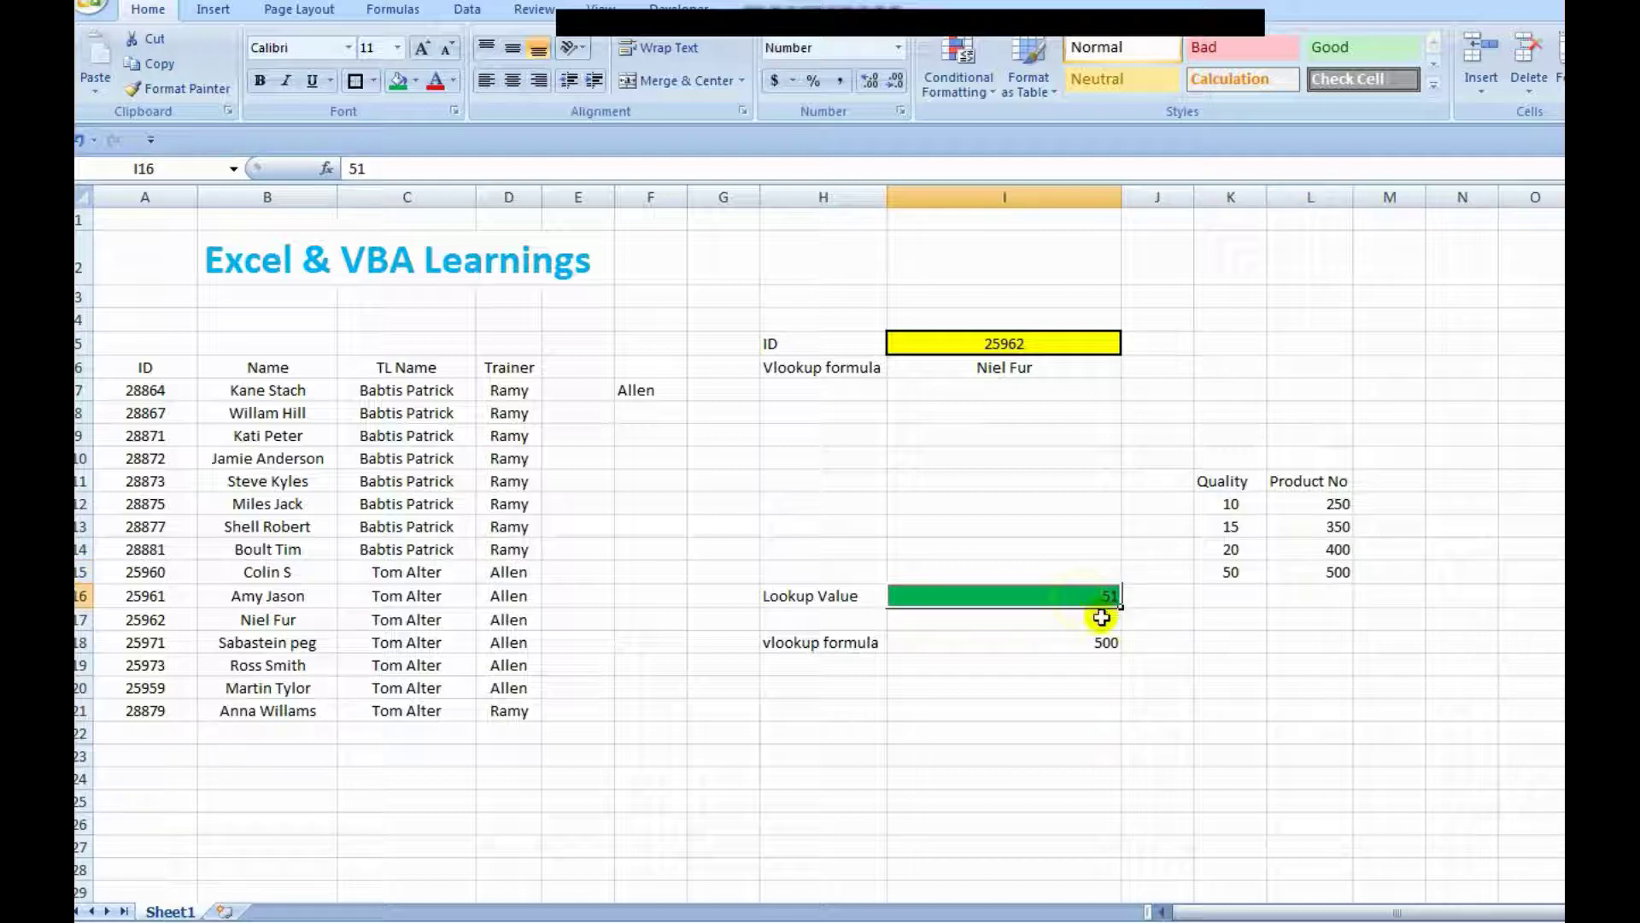
double_click(1100, 615)
left_click(1106, 653)
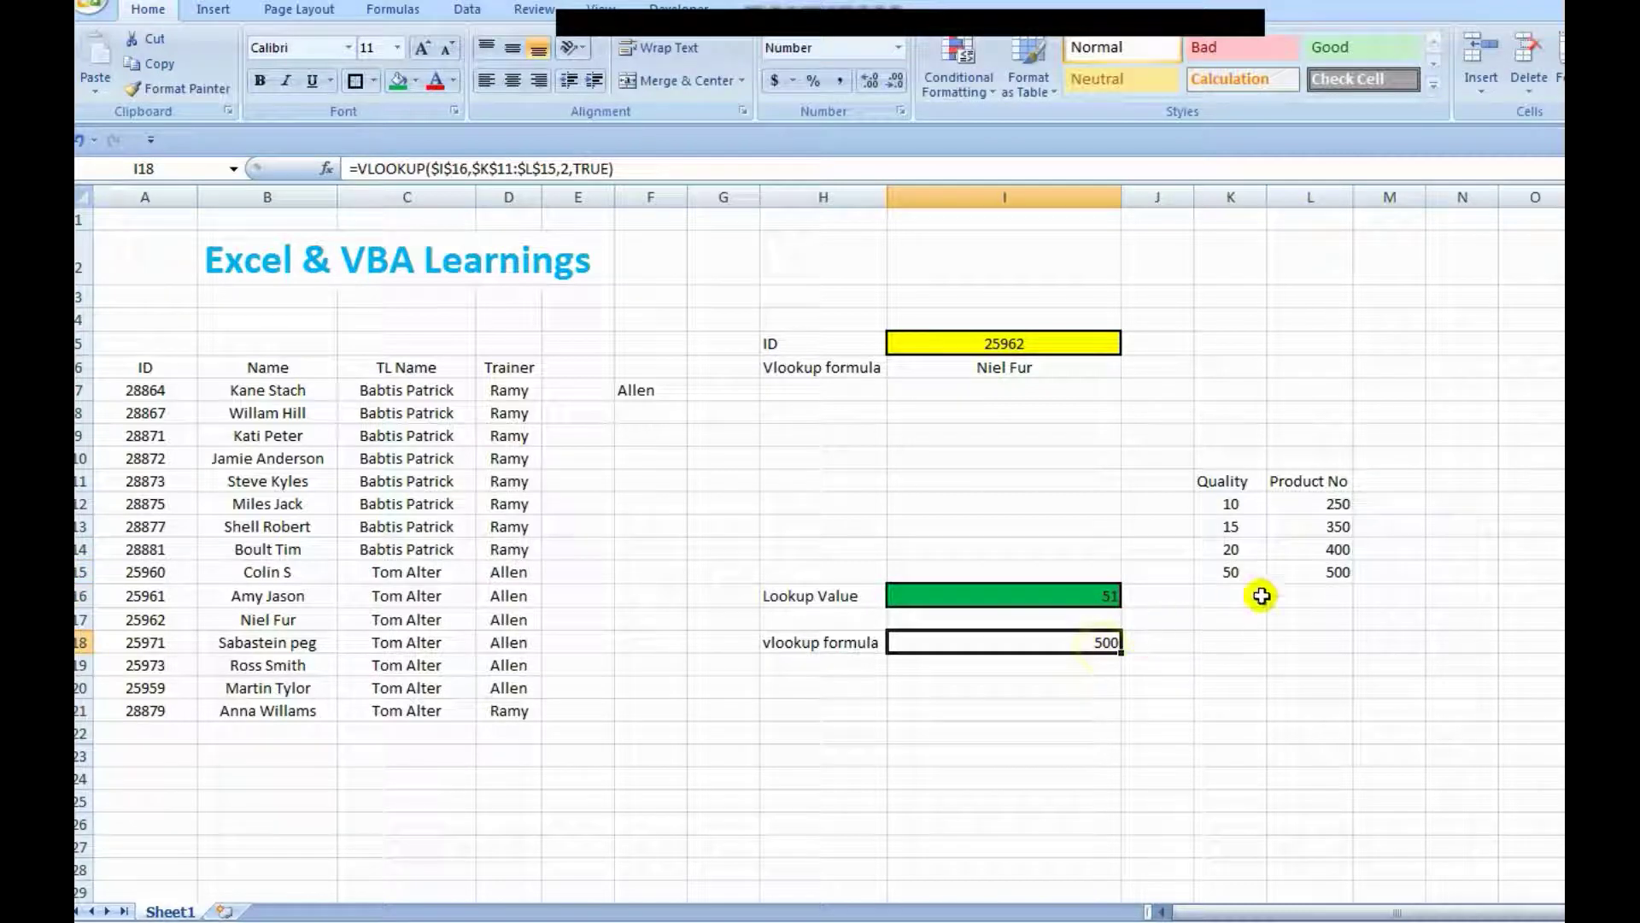
- Set the lookup value in I16 to 100
left_click(1109, 590)
type("10")
left_click(1111, 709)
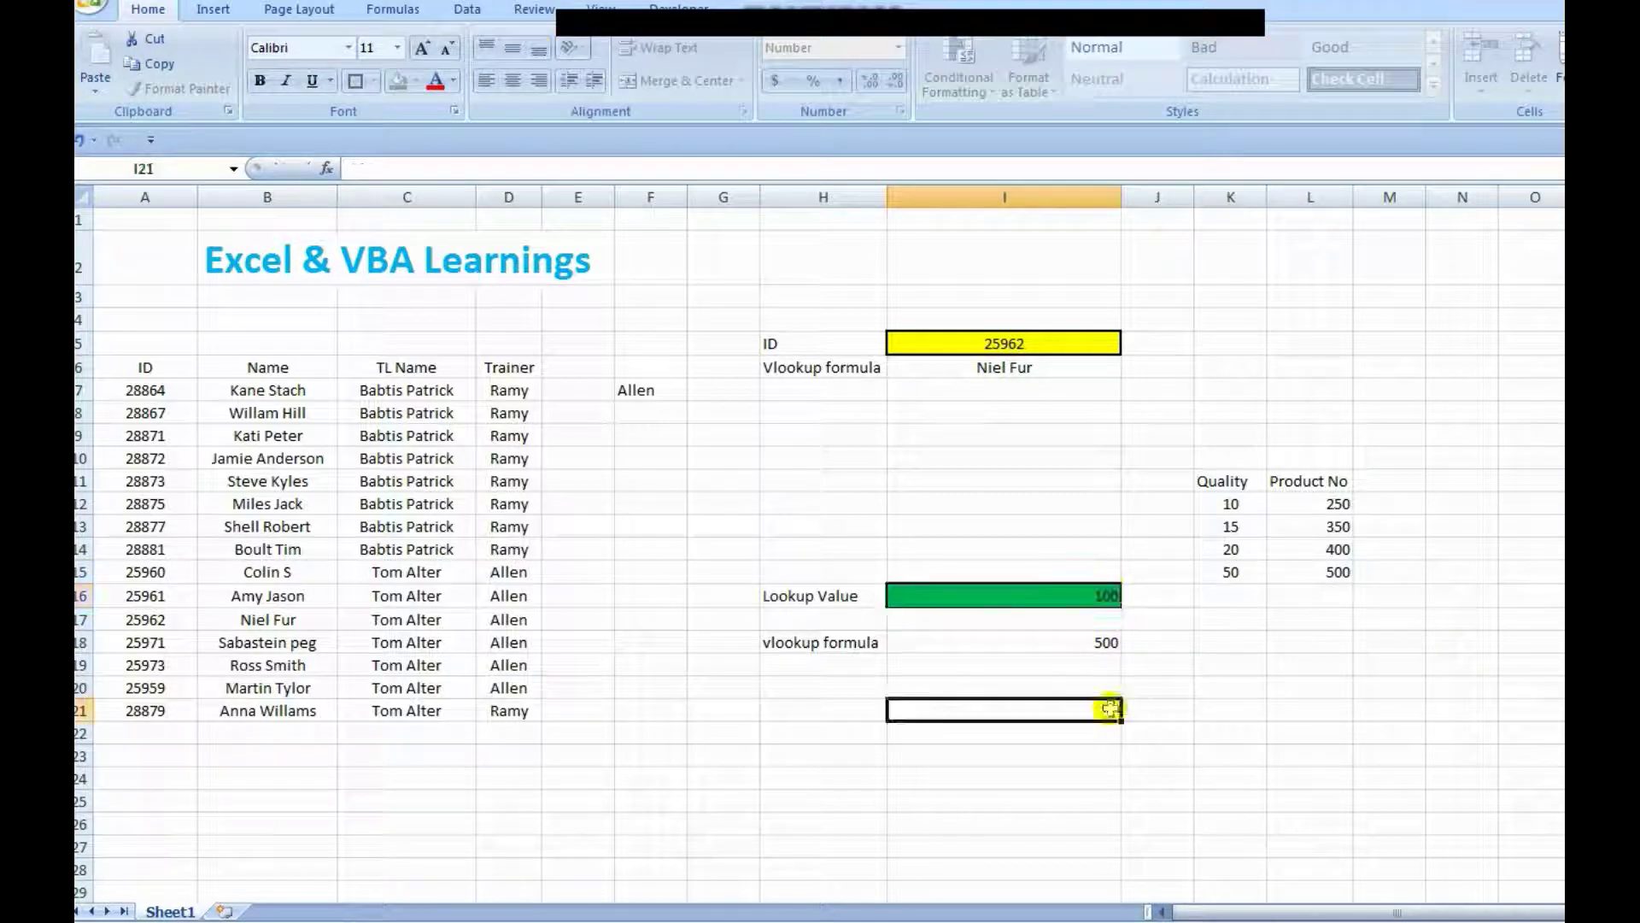
- Set the lookup value in I16 to 1000 and check the formula result in I18
left_click(1064, 596)
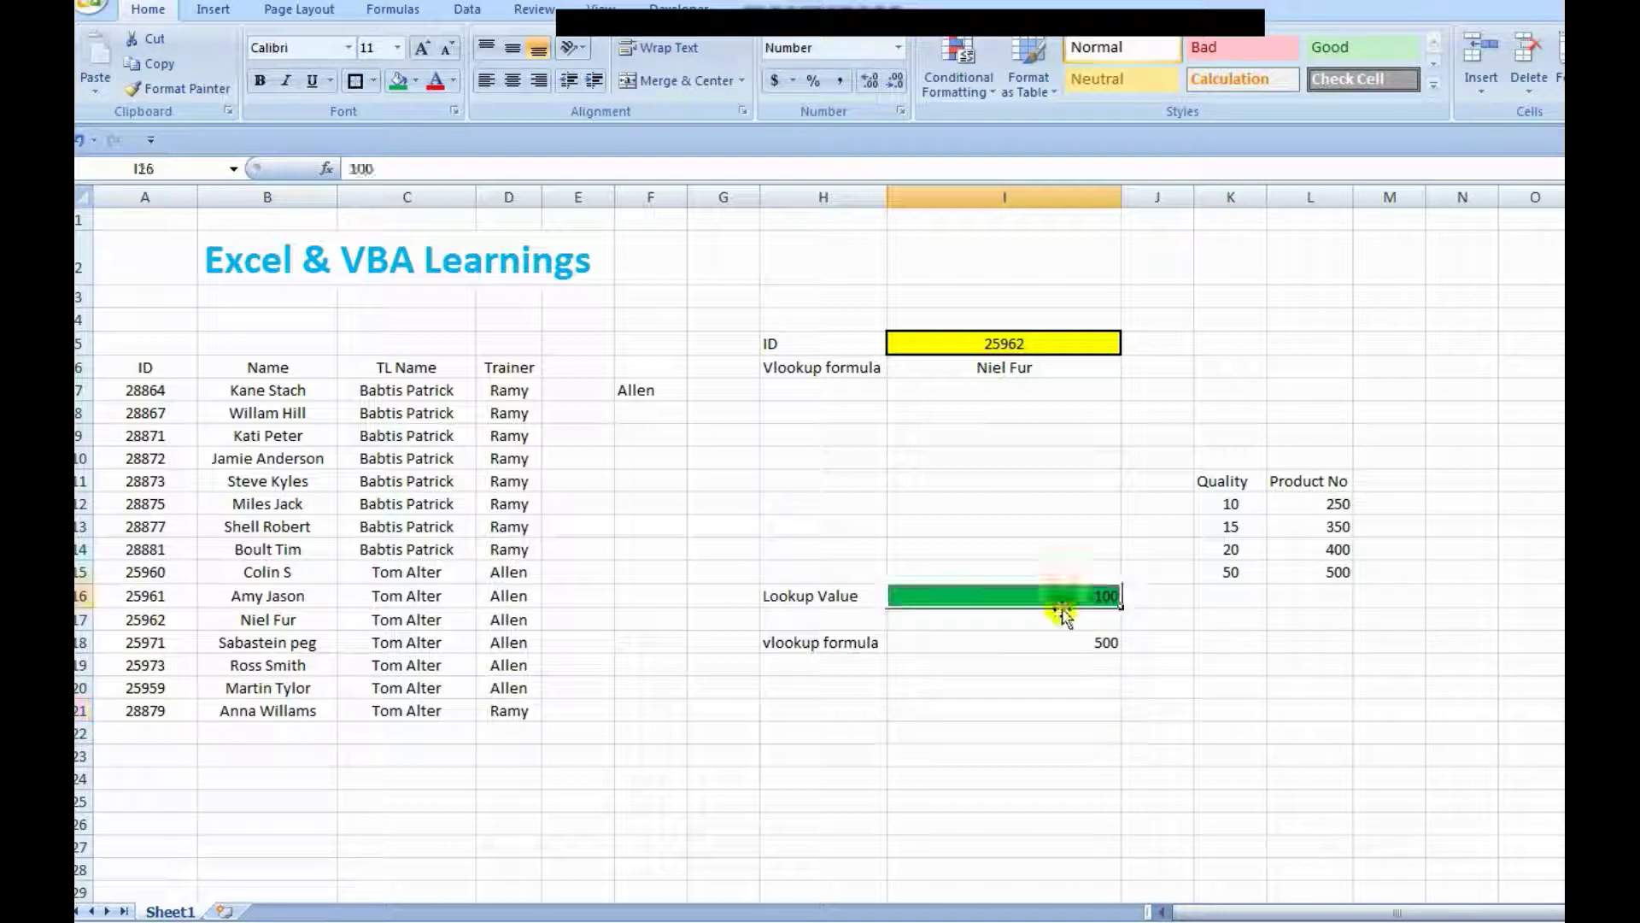
double_click(1062, 603)
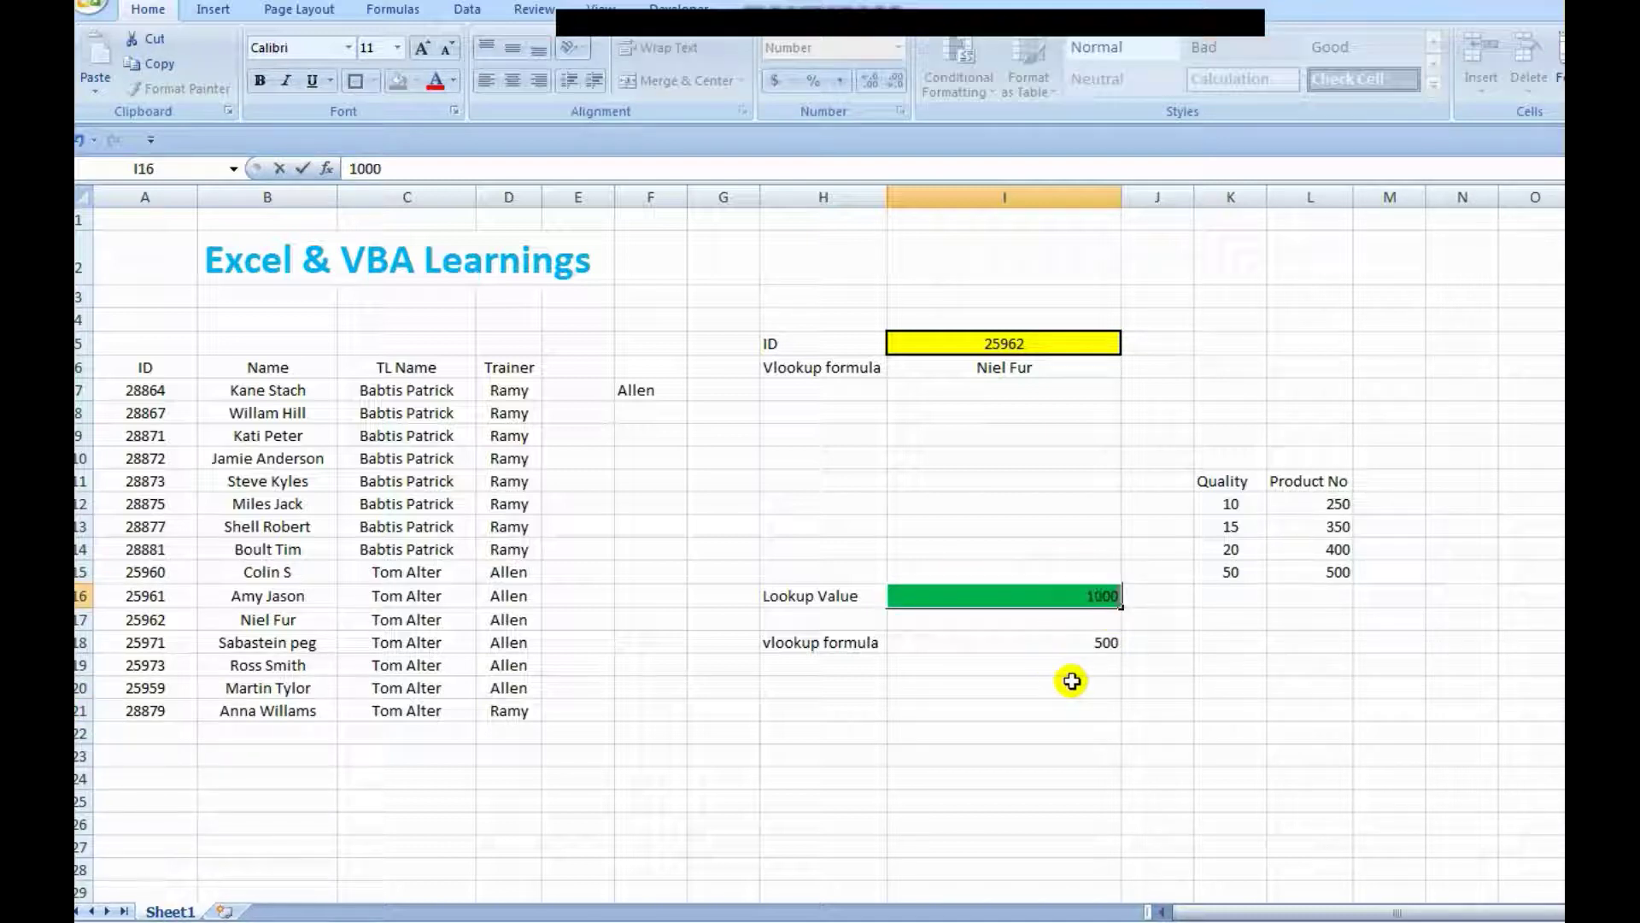
left_click(1102, 645)
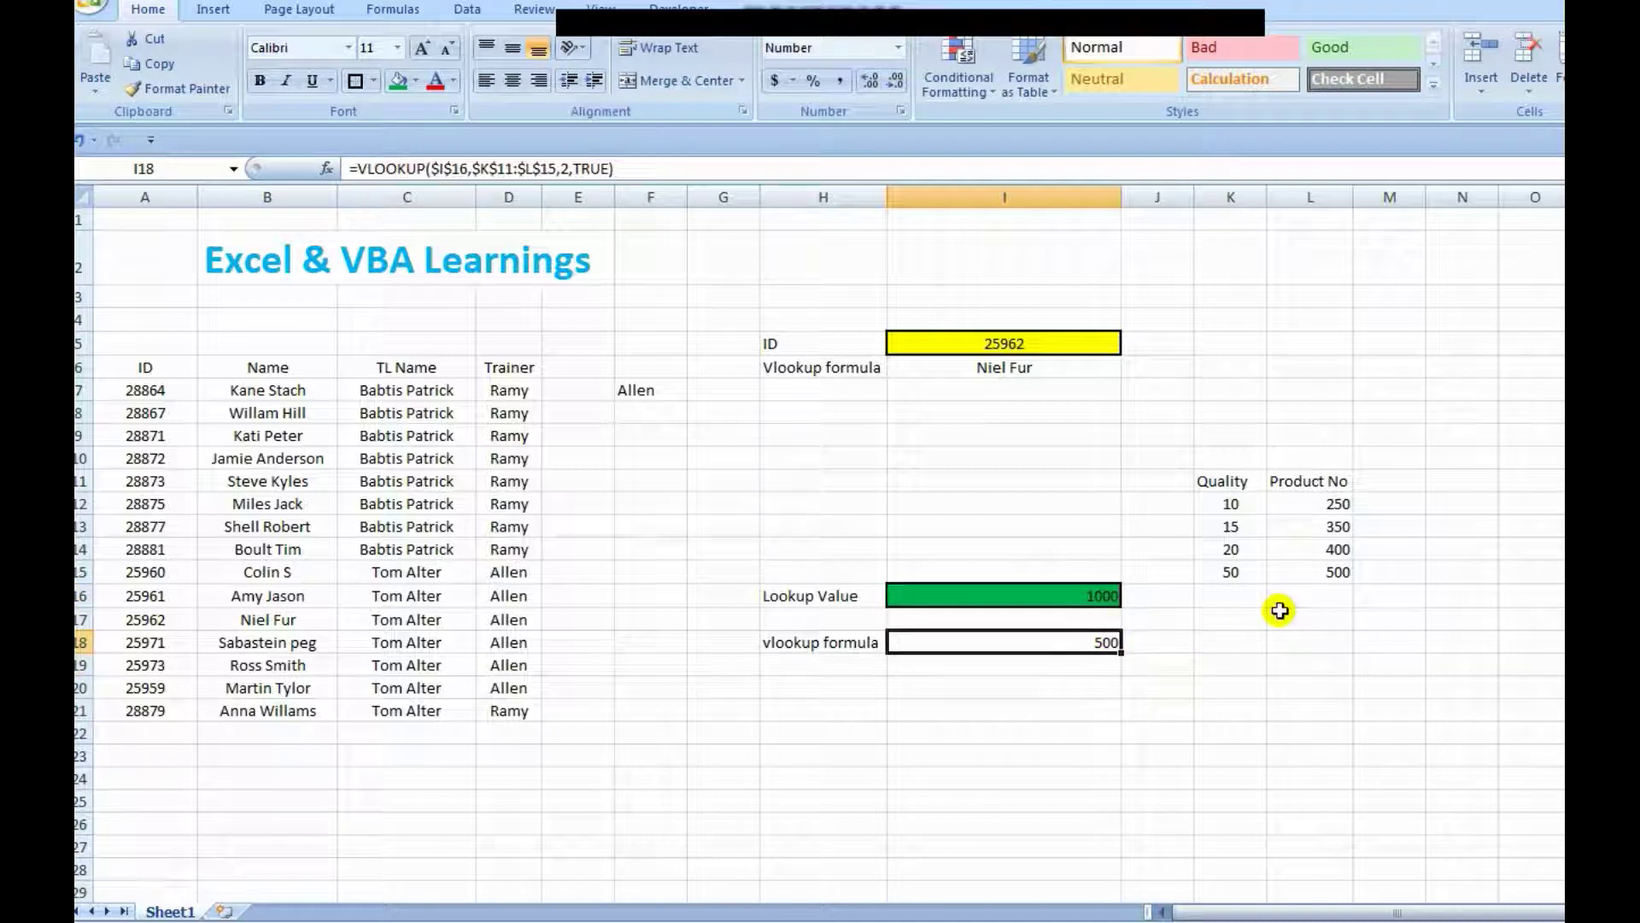
left_click(1090, 596)
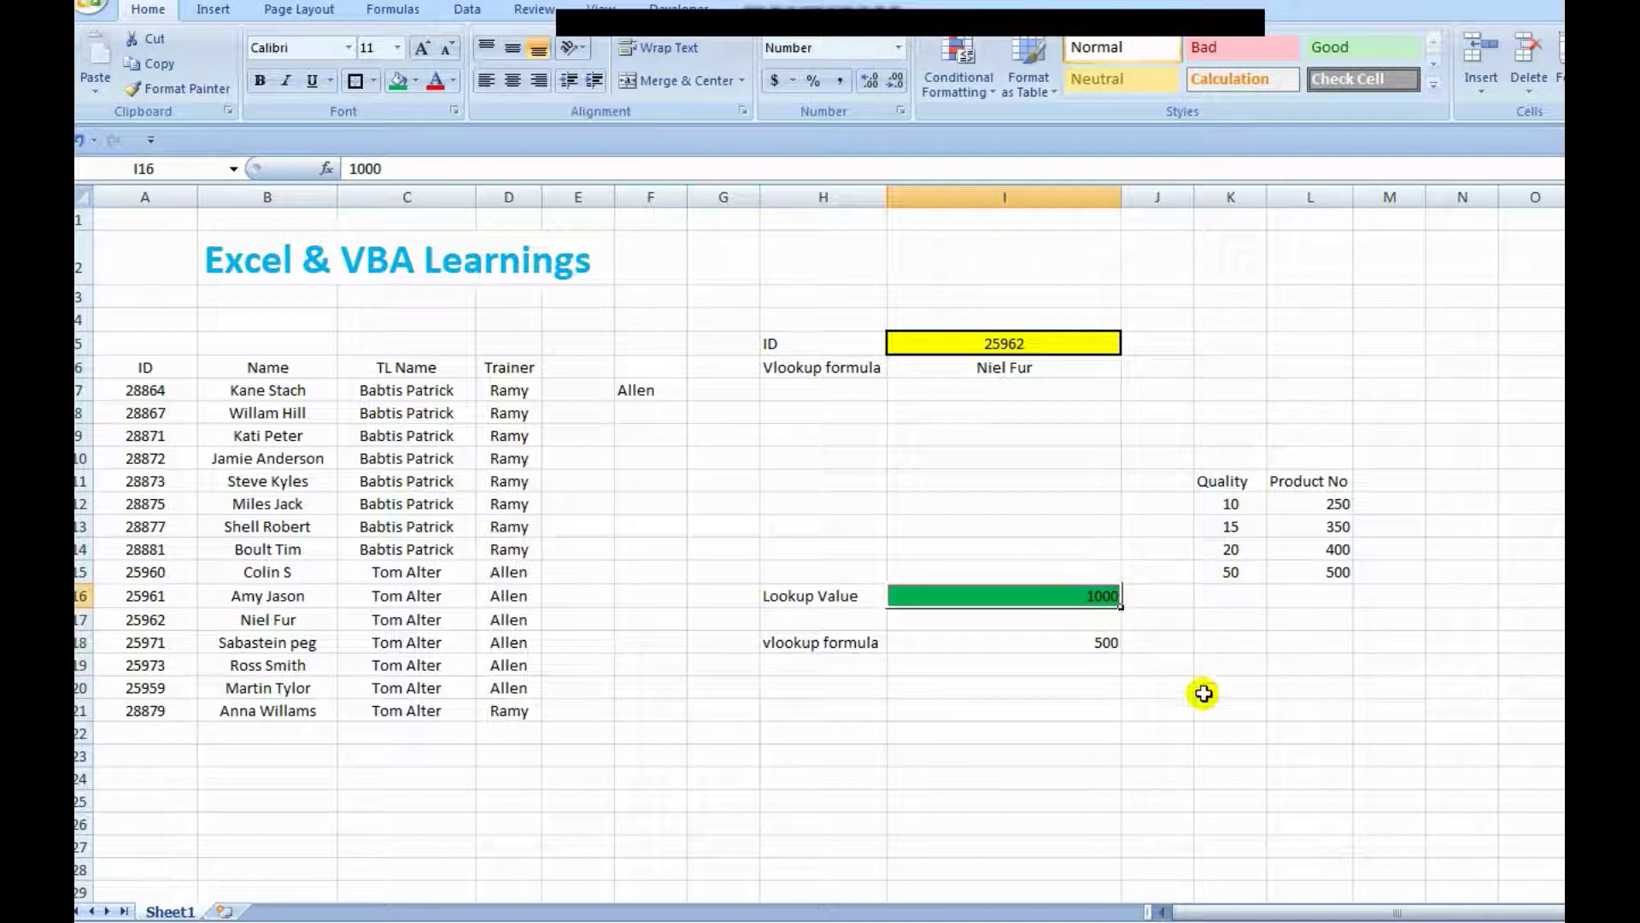
left_click(1068, 644)
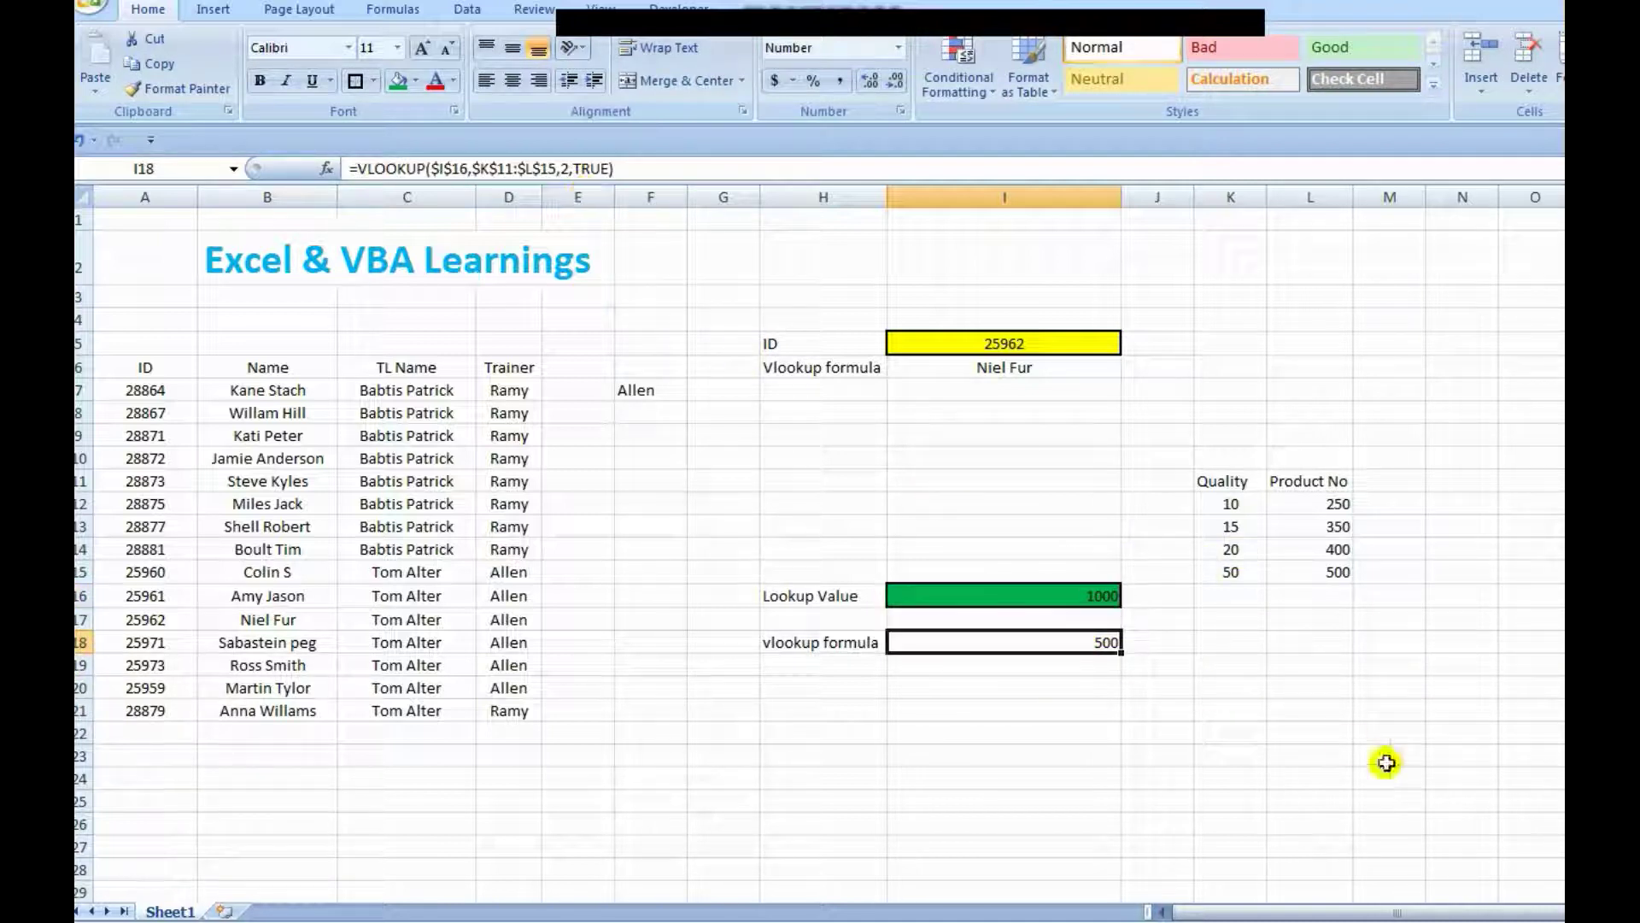
- Add a row below the lookup table with Quality 1000 in K16 and Product No 70 in L16
left_click(1228, 602)
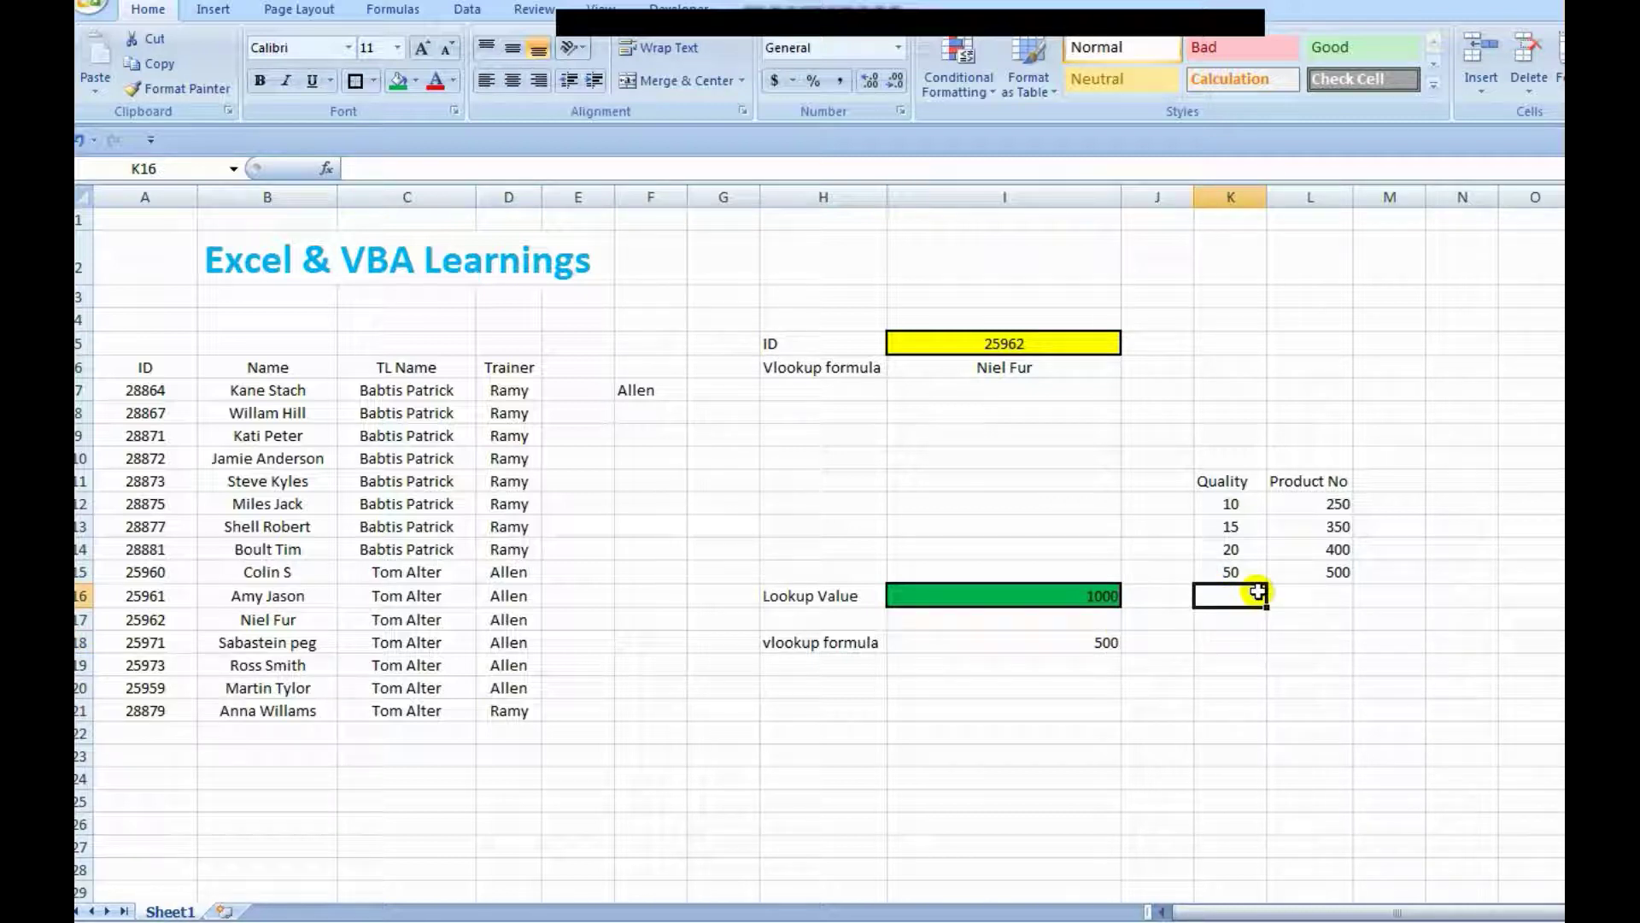
type("1000")
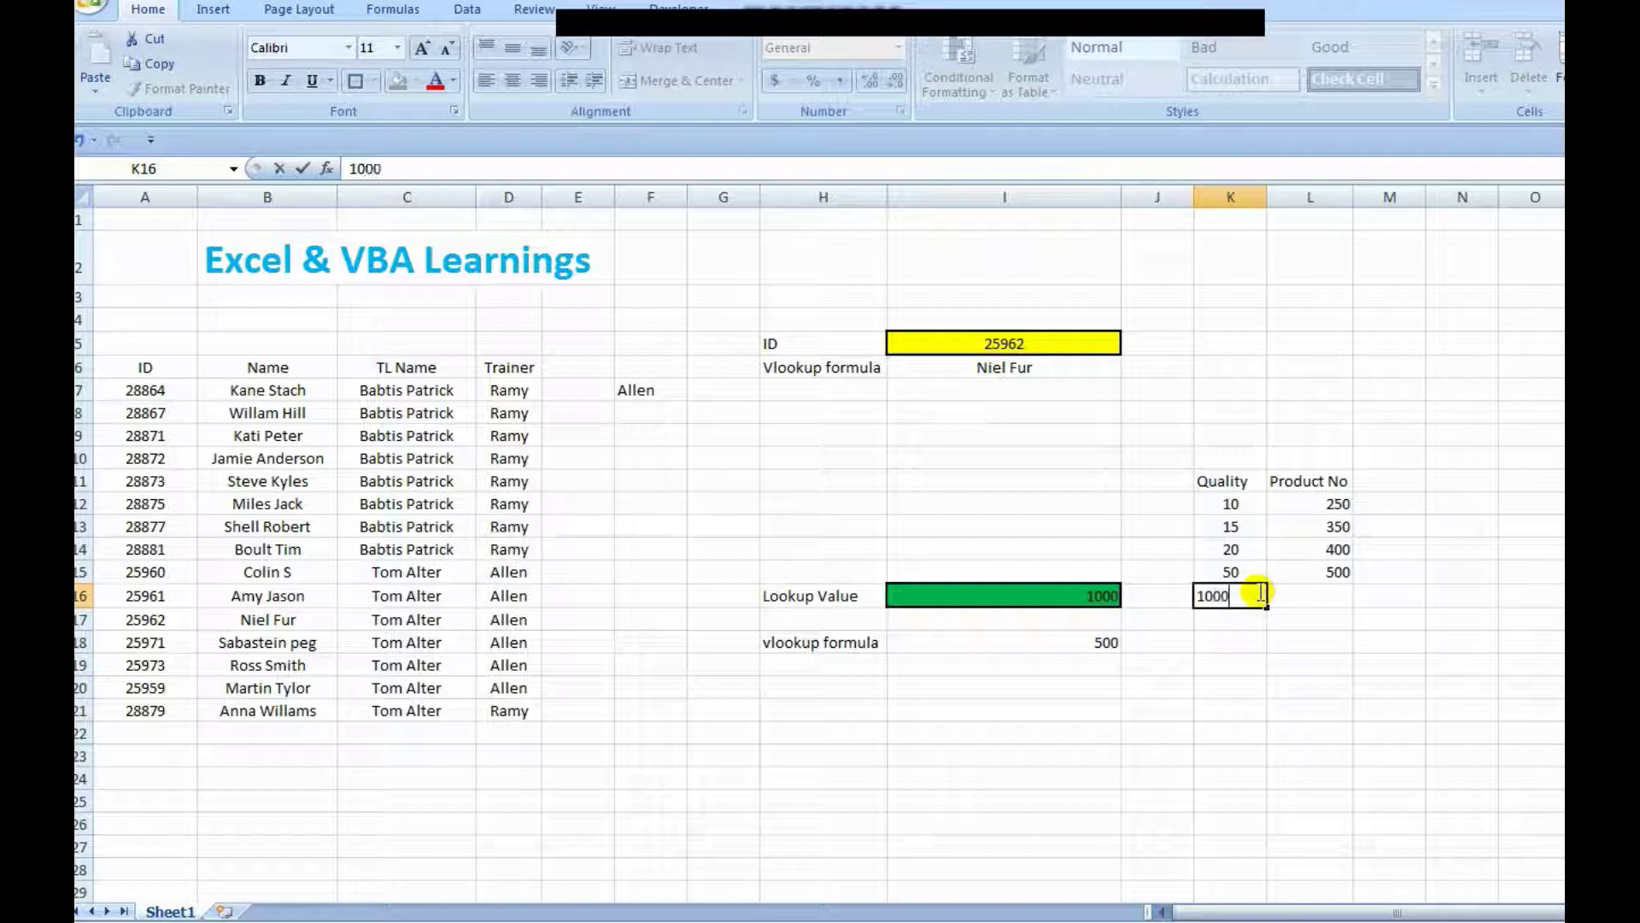
key("Return")
key("Up")
key("Right")
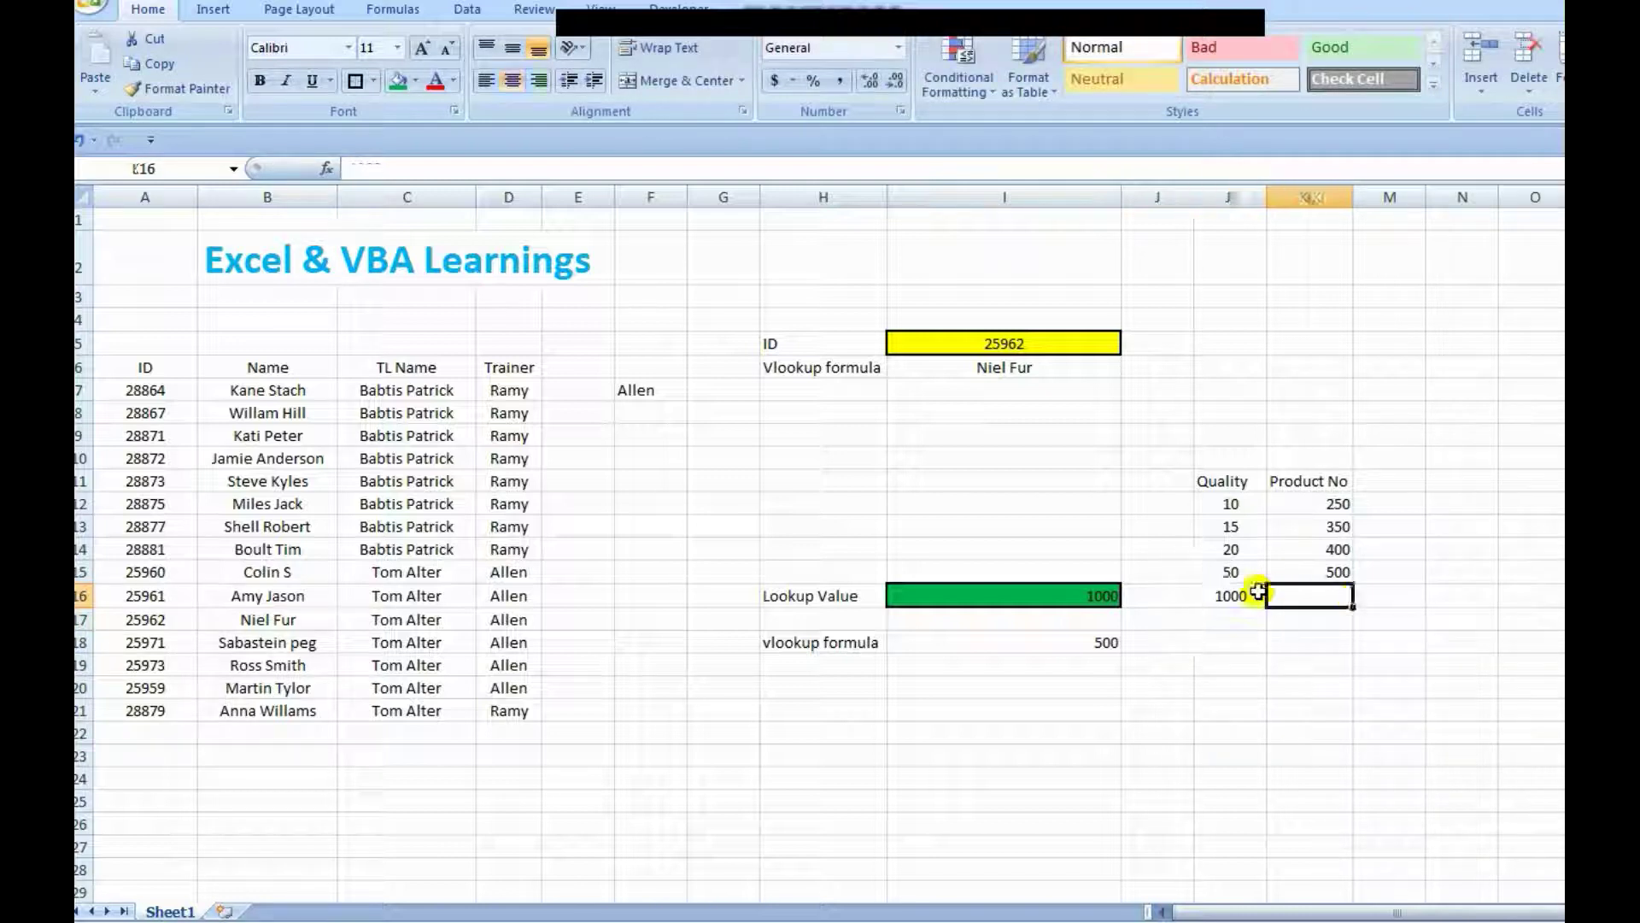
type("70")
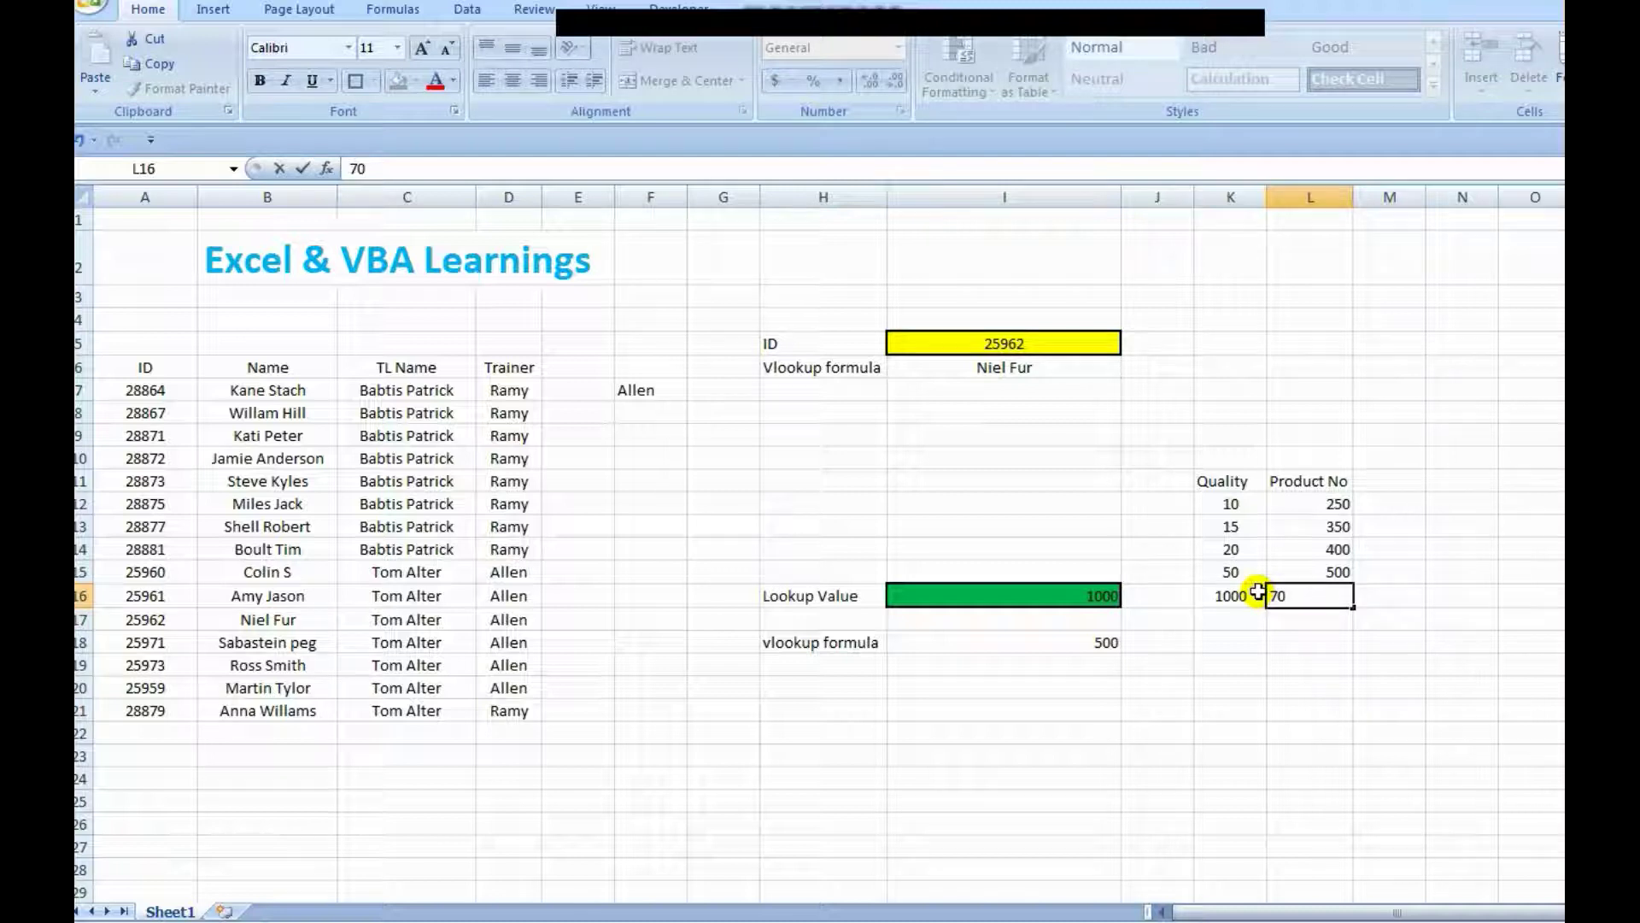
key("Return")
- Check the formula in I18 against the lookup value in I16 and the table range K11:L15
key("Up")
key("Left")
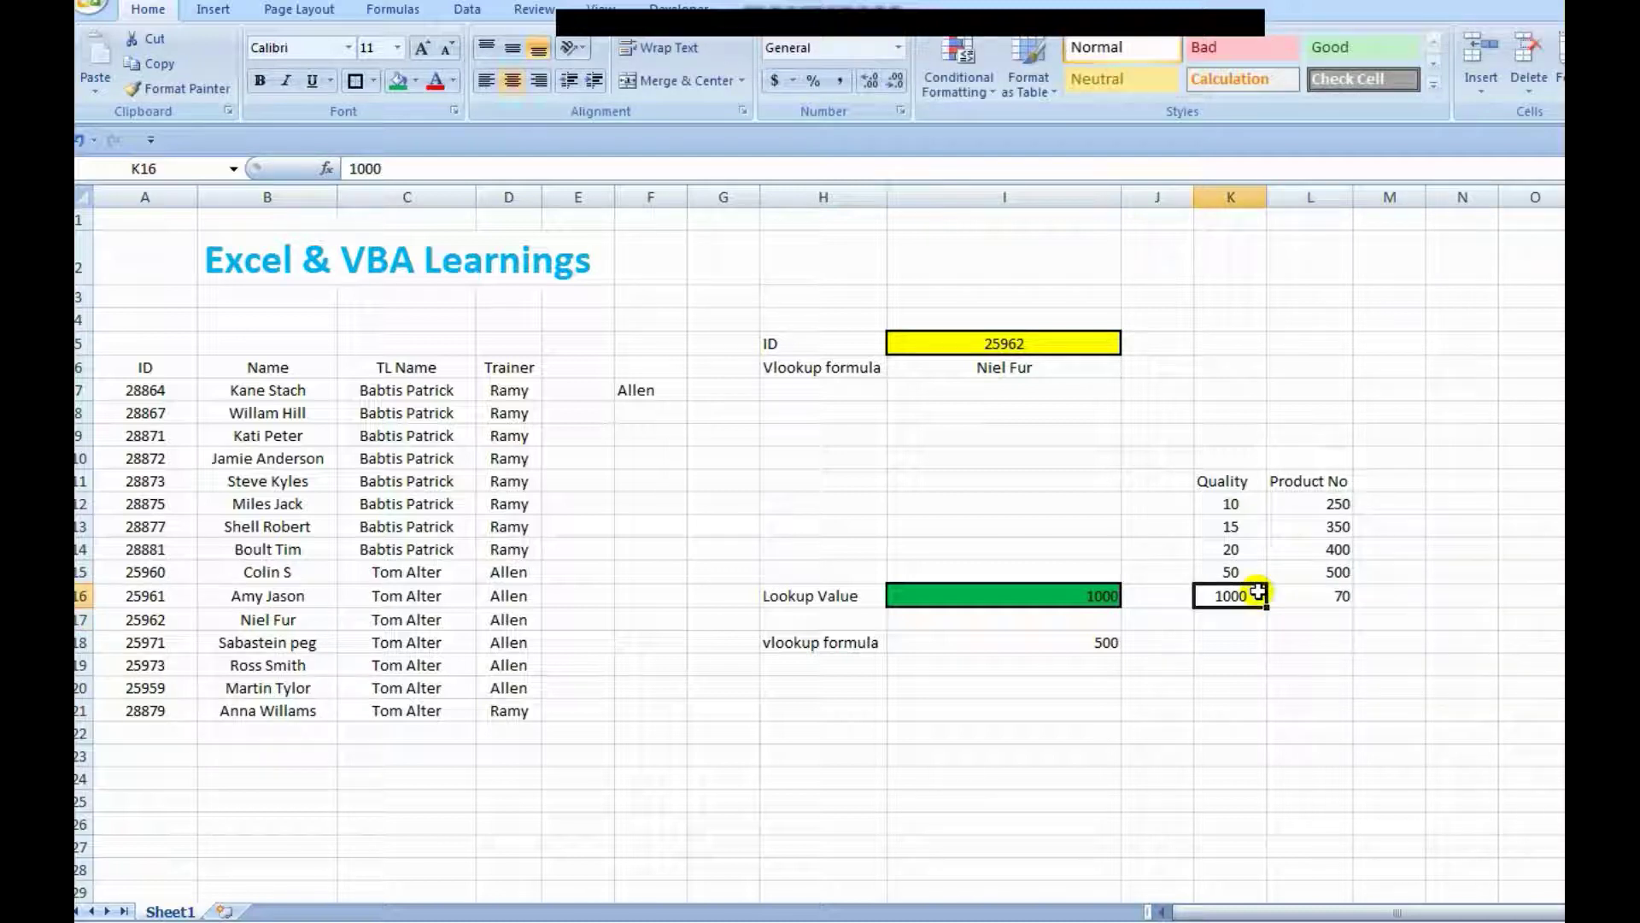
key("Left")
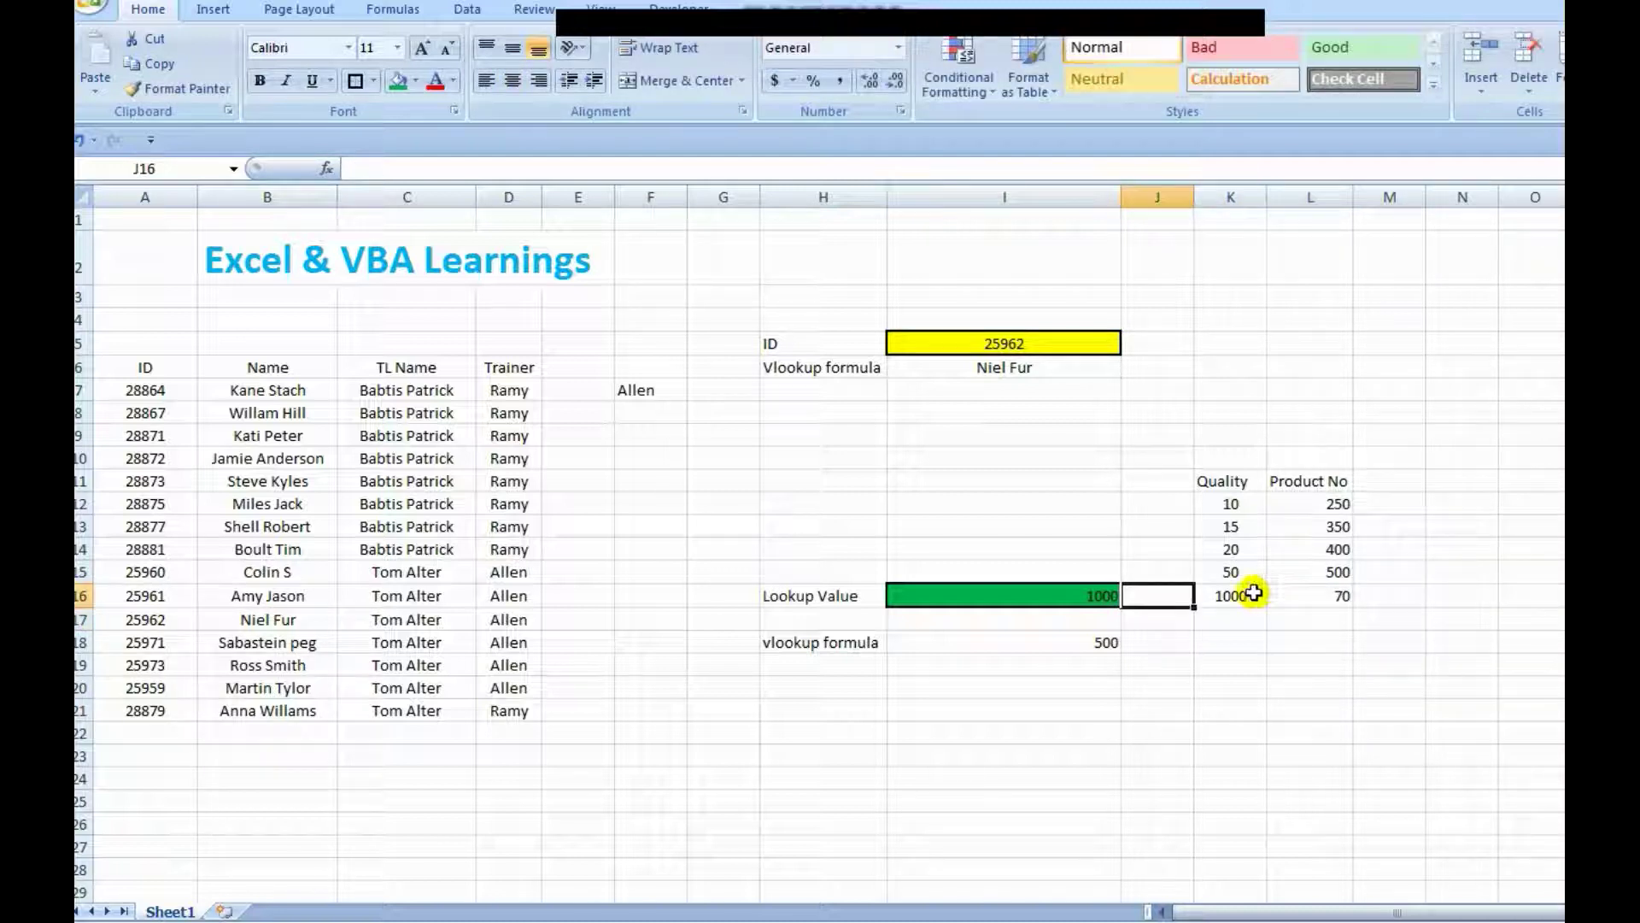
left_click(1100, 643)
left_click(1062, 596)
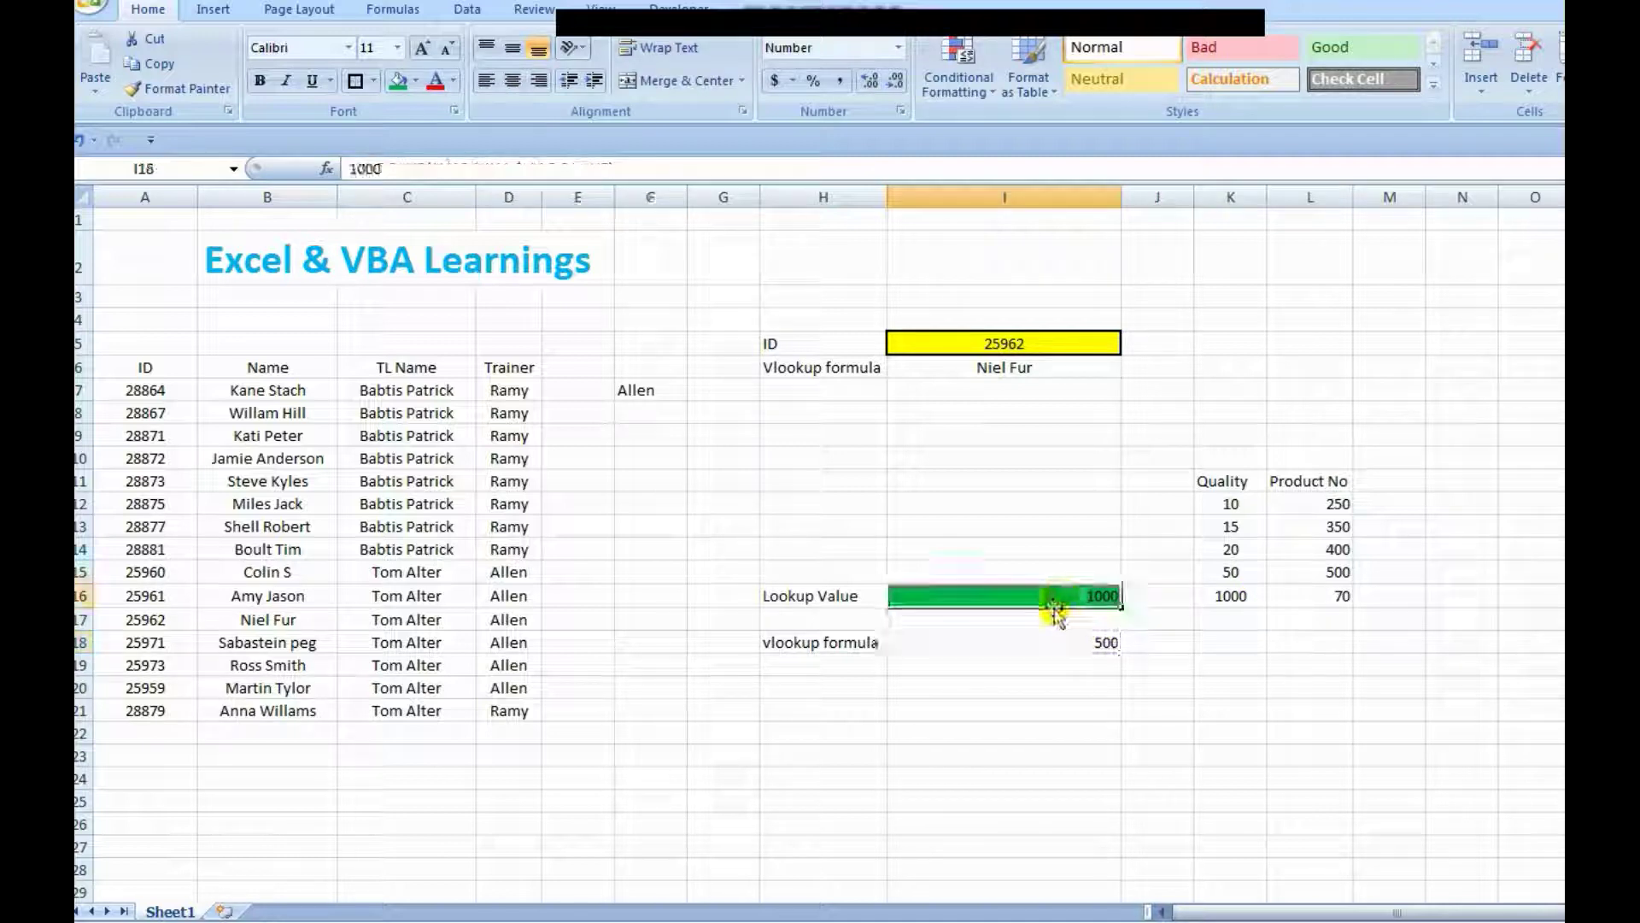
left_click(1029, 641)
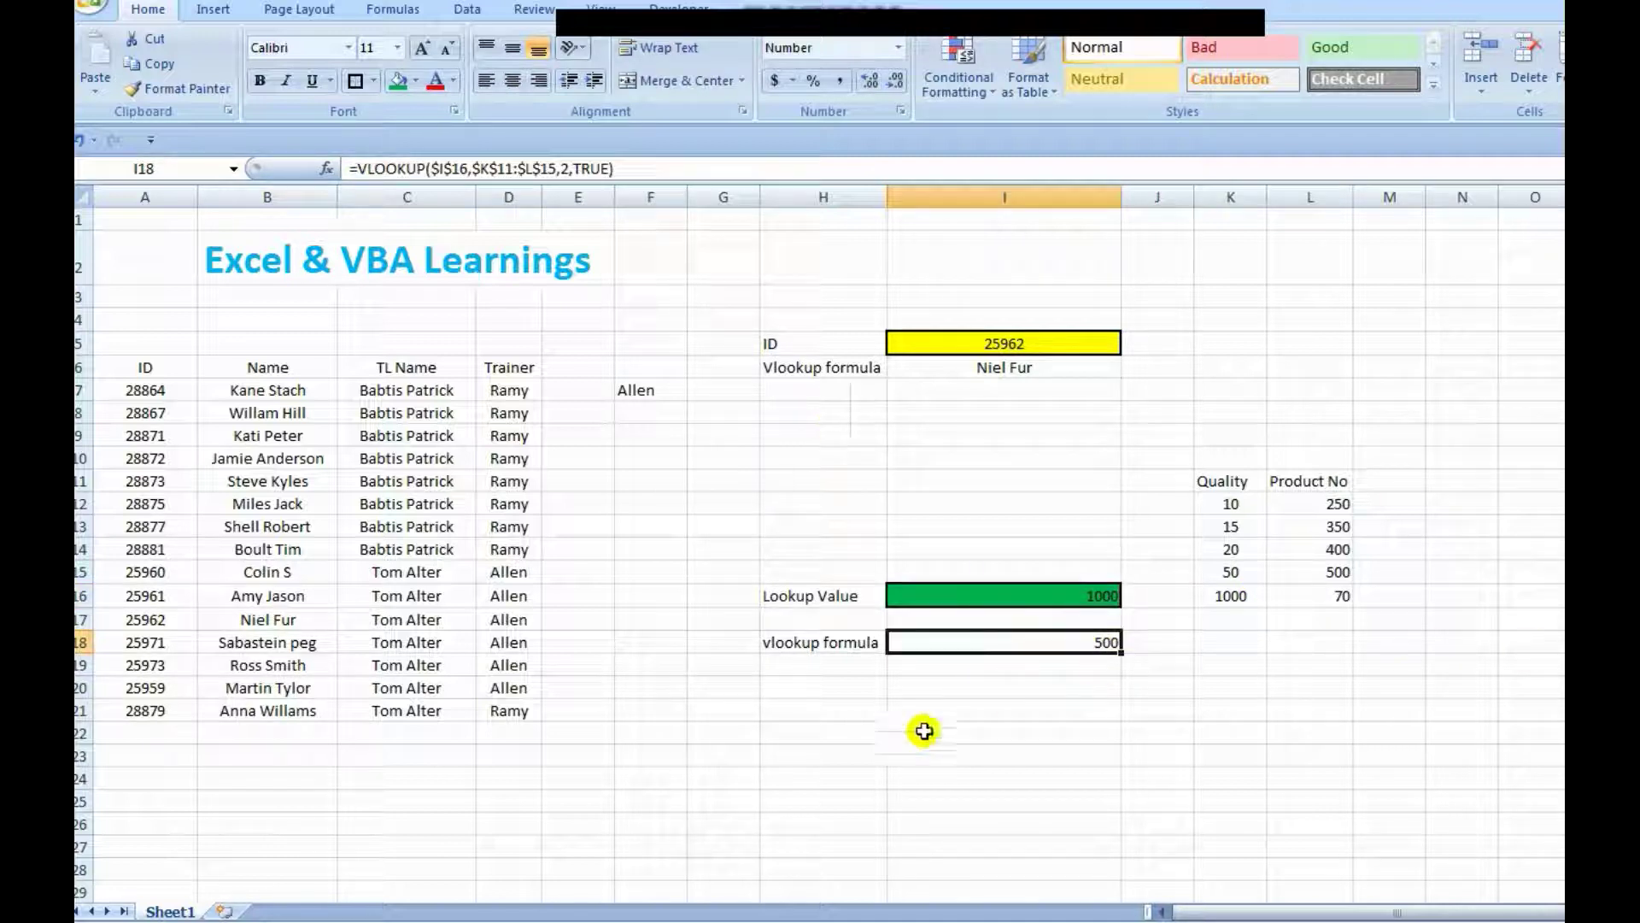
left_click_drag(1230, 482, 1286, 570)
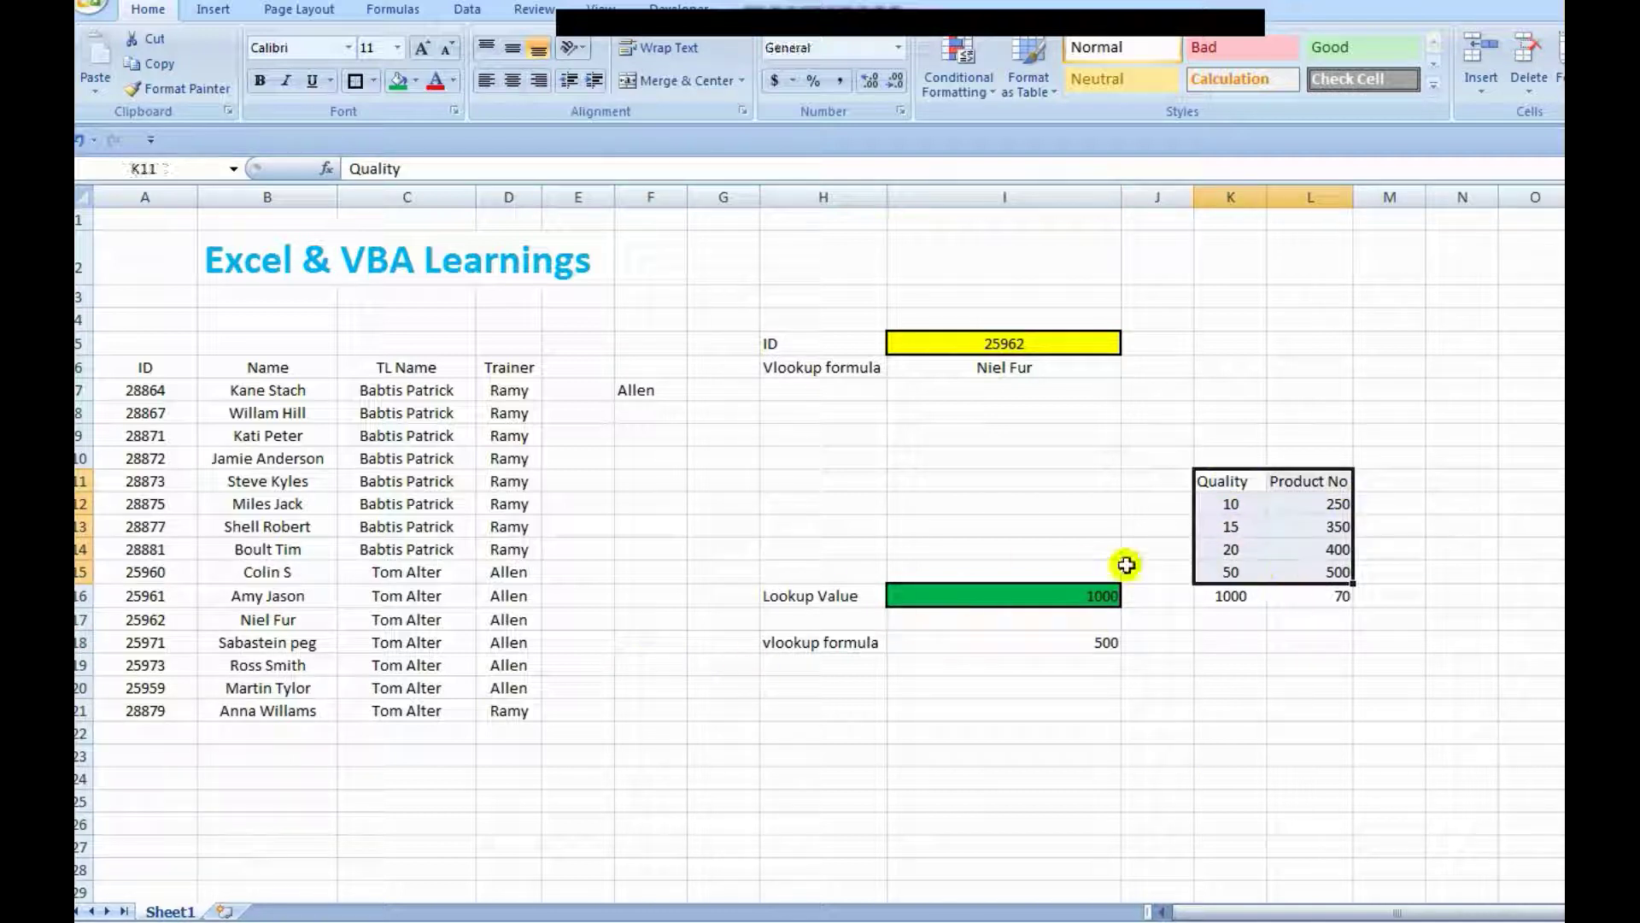
- Extend the table range in the I18 VLOOKUP formula to K11:L16 and check its result
left_click(1052, 641)
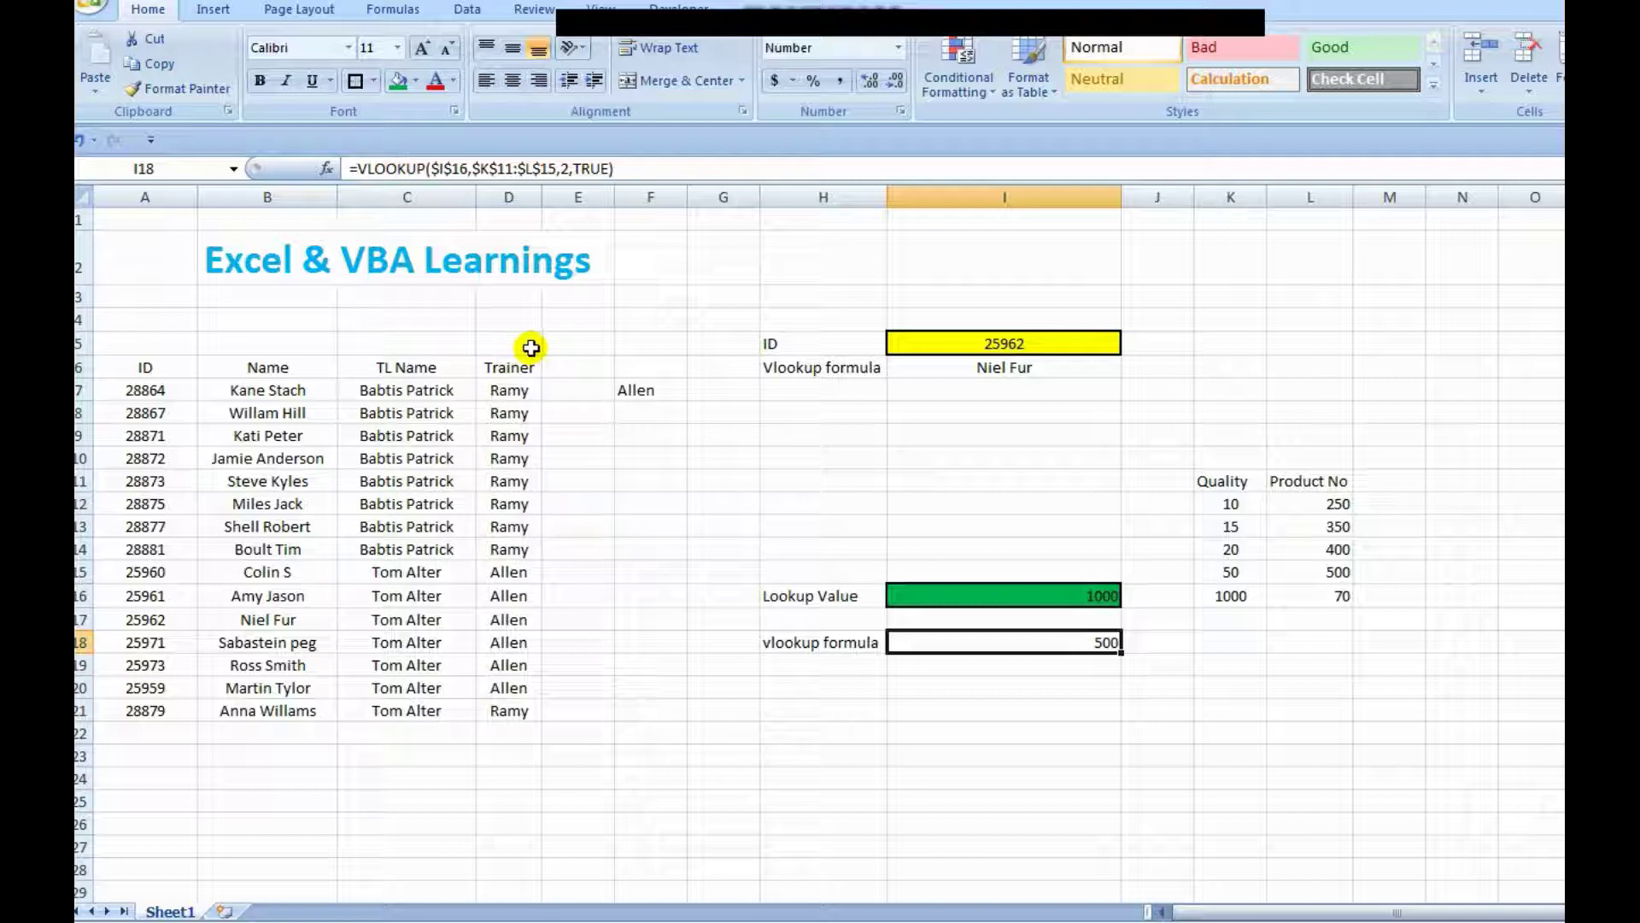
key("F2")
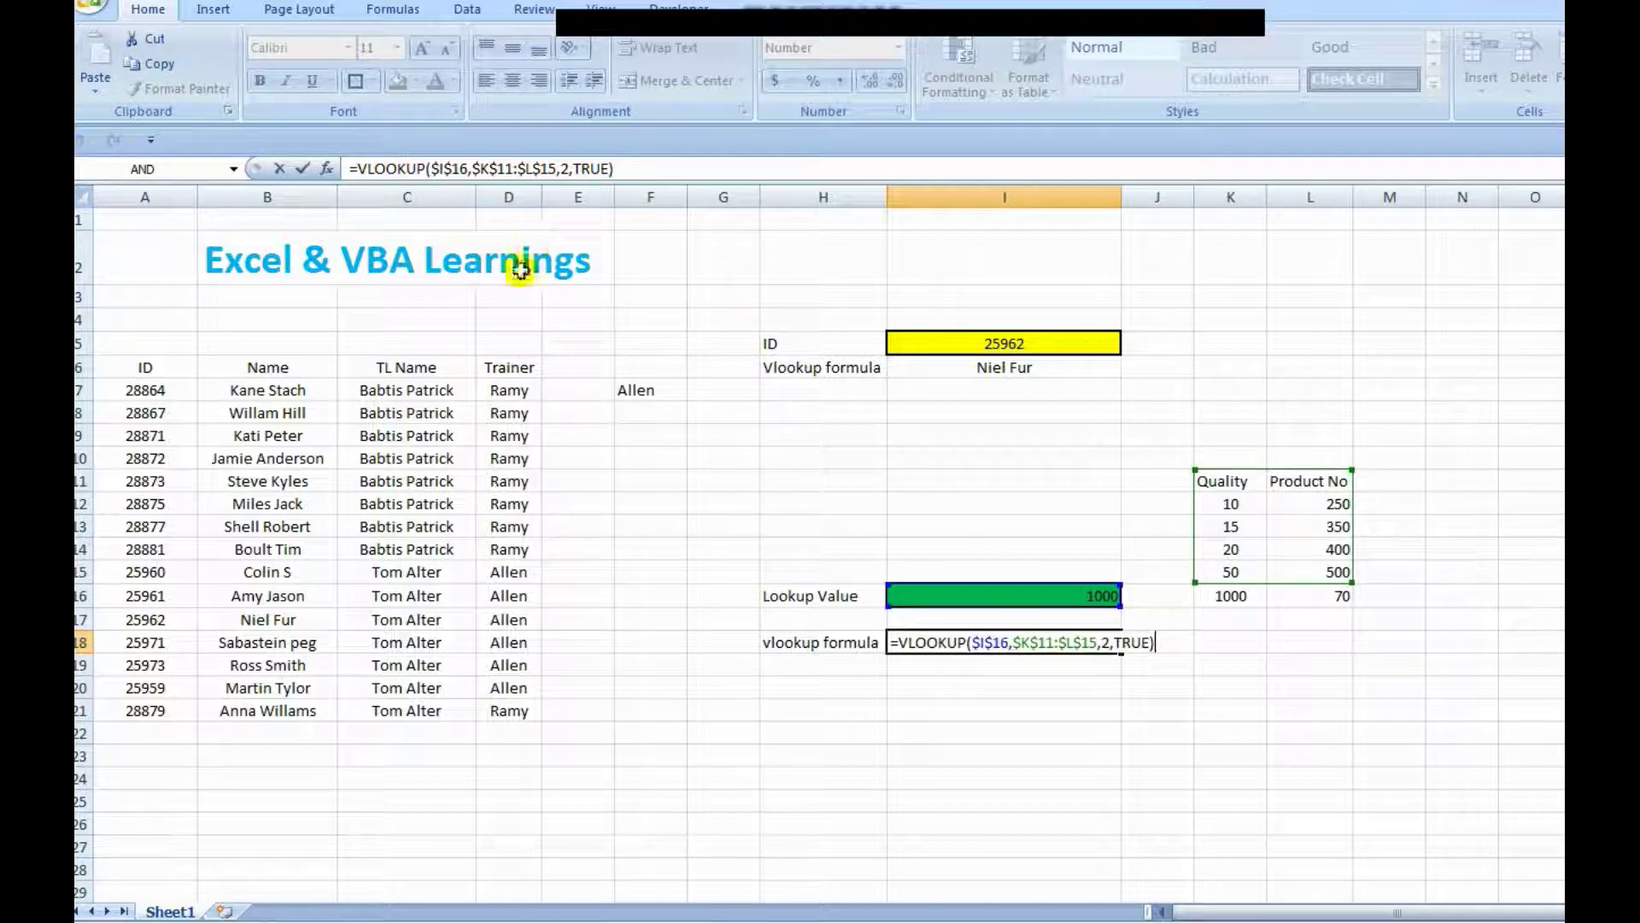
left_click_drag(1348, 581, 1349, 603)
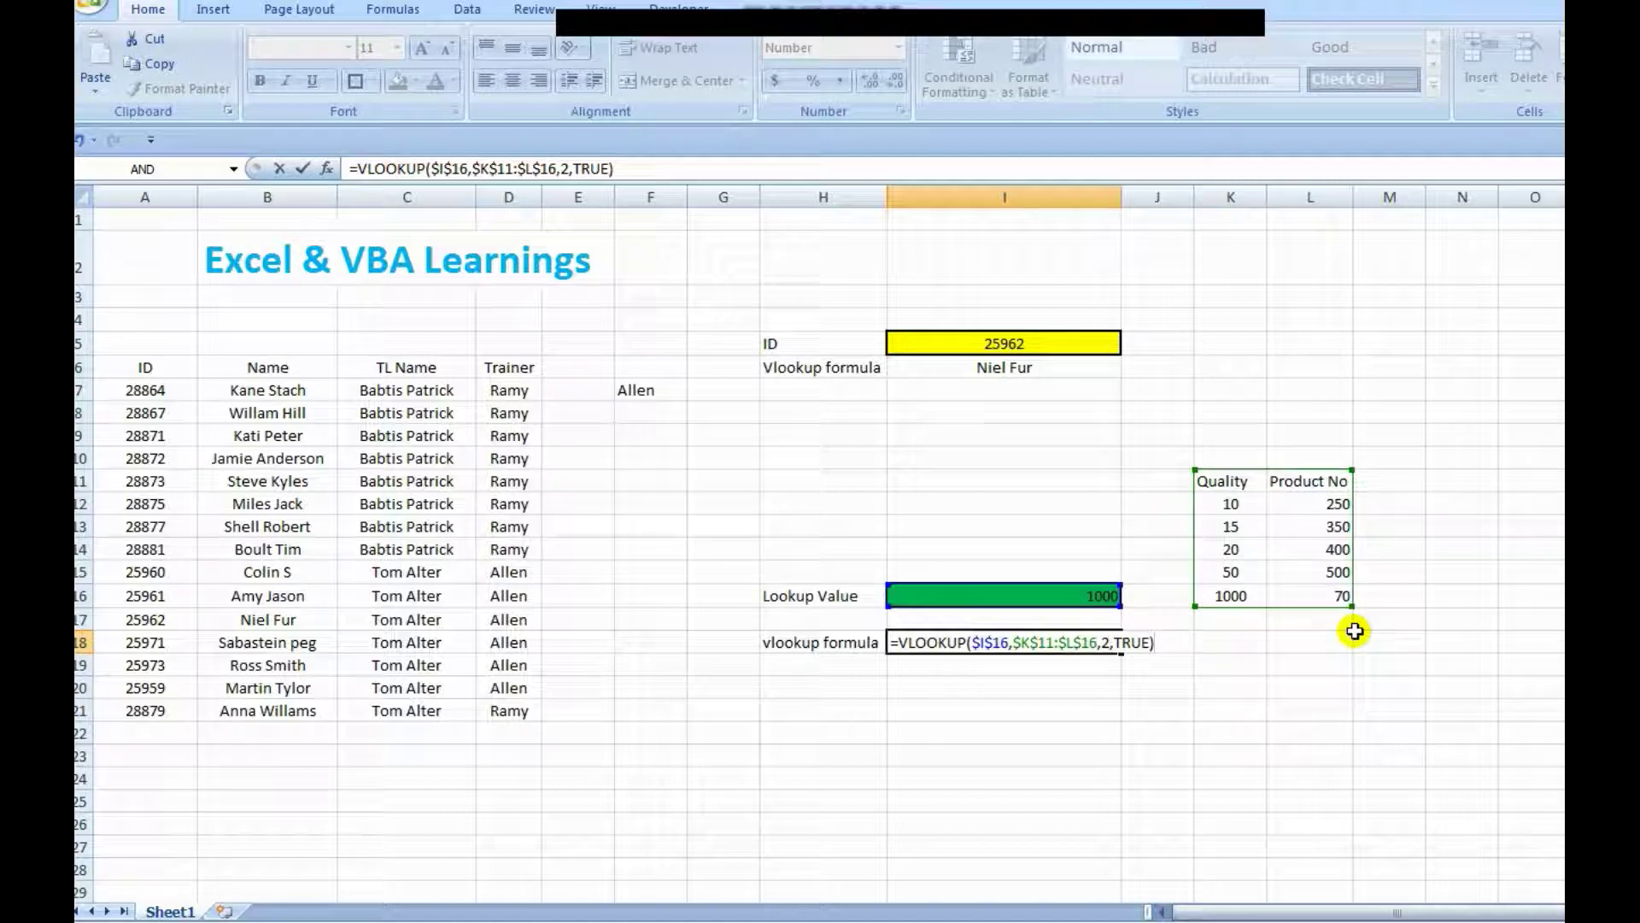
key("Return")
left_click(1080, 635)
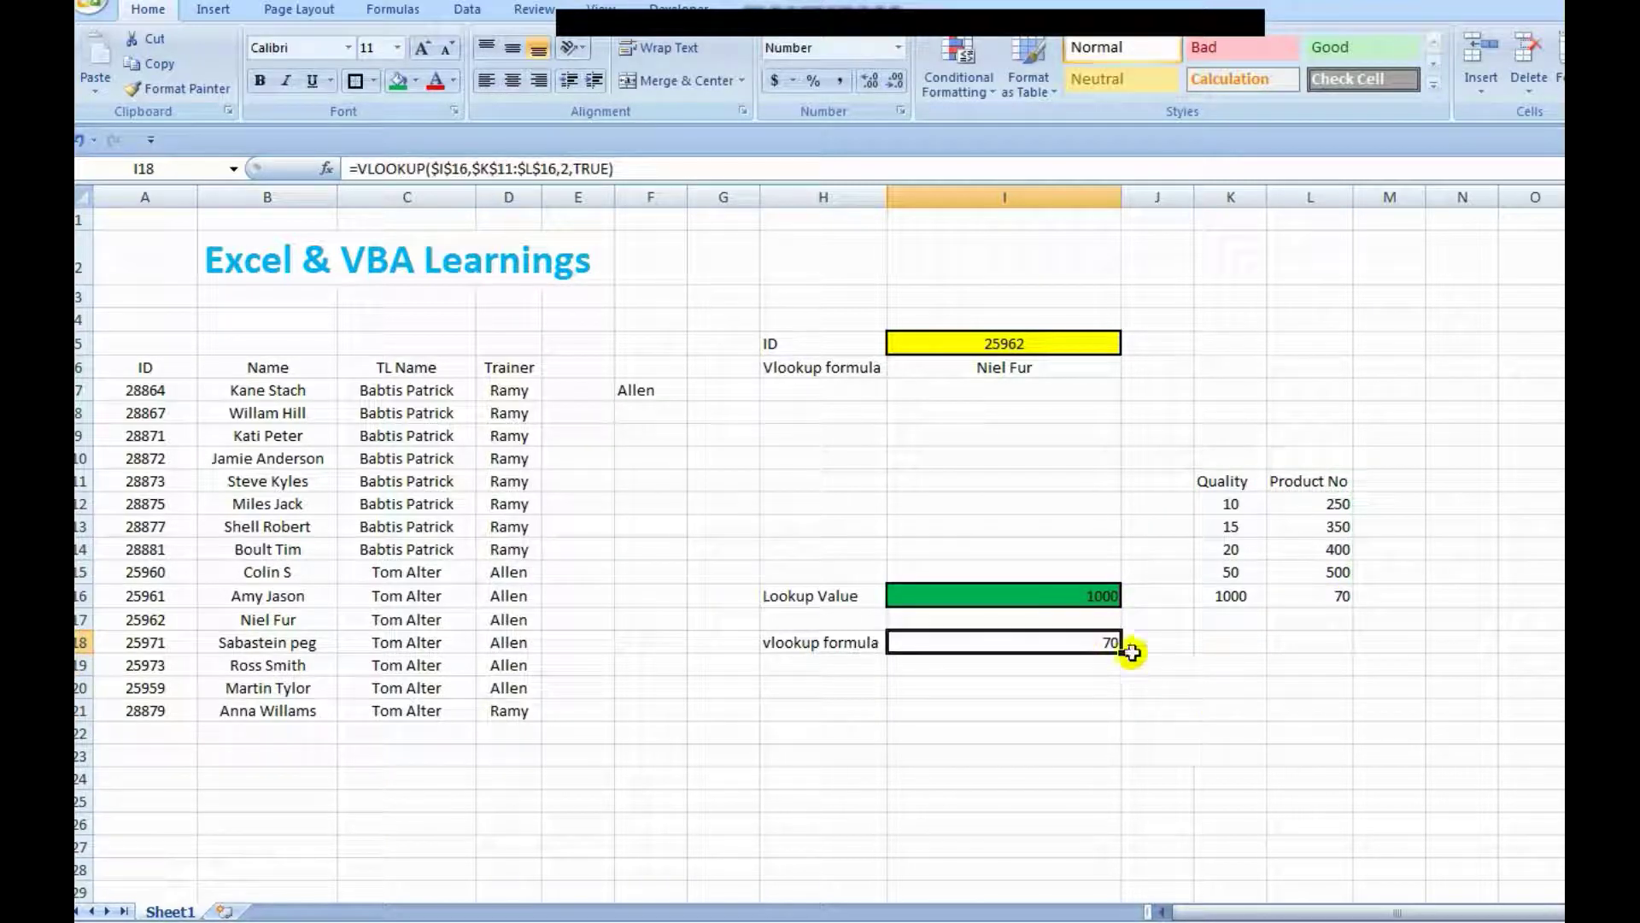
- Set the lookup value in I16 to 999 and check the formula result in I18
left_click(1102, 598)
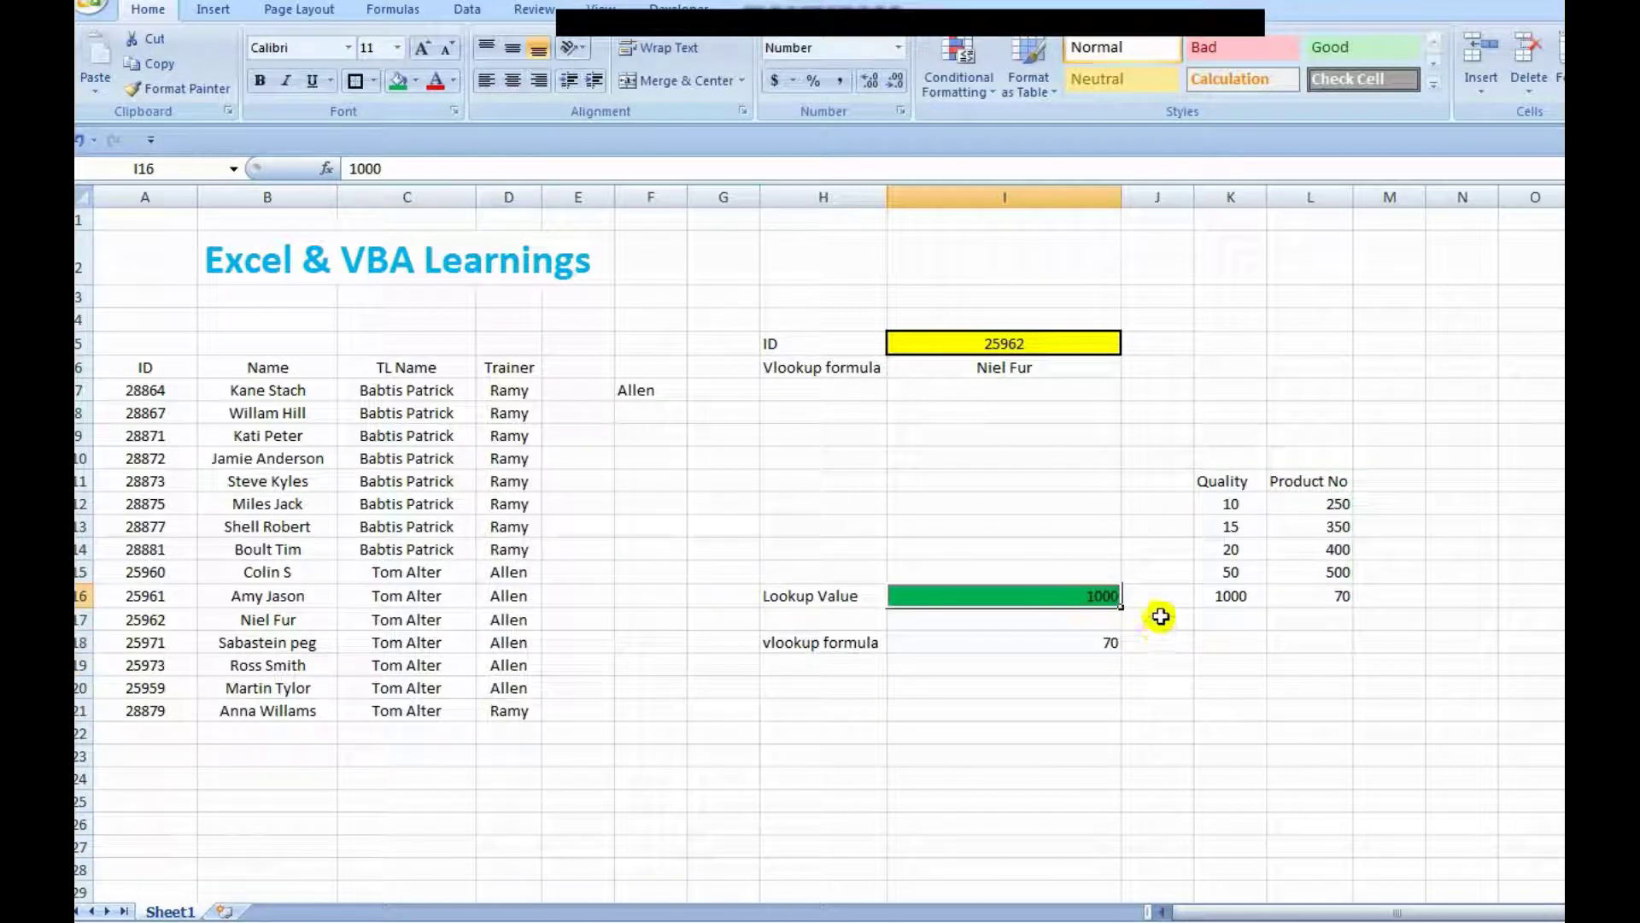
type("999")
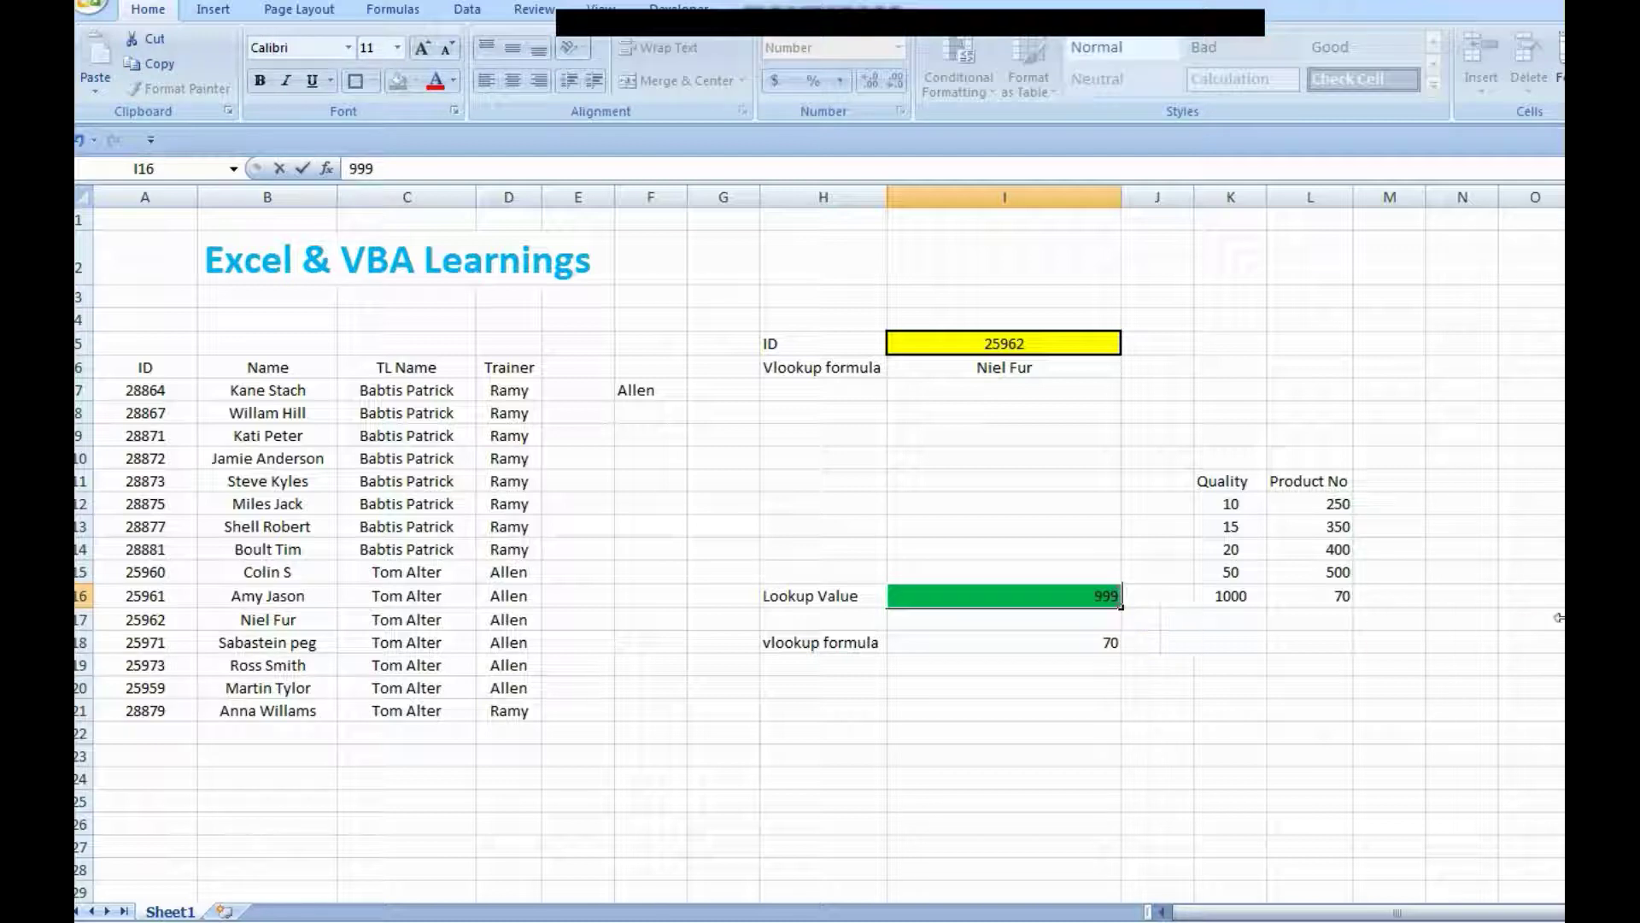
key("Return")
left_click(1078, 642)
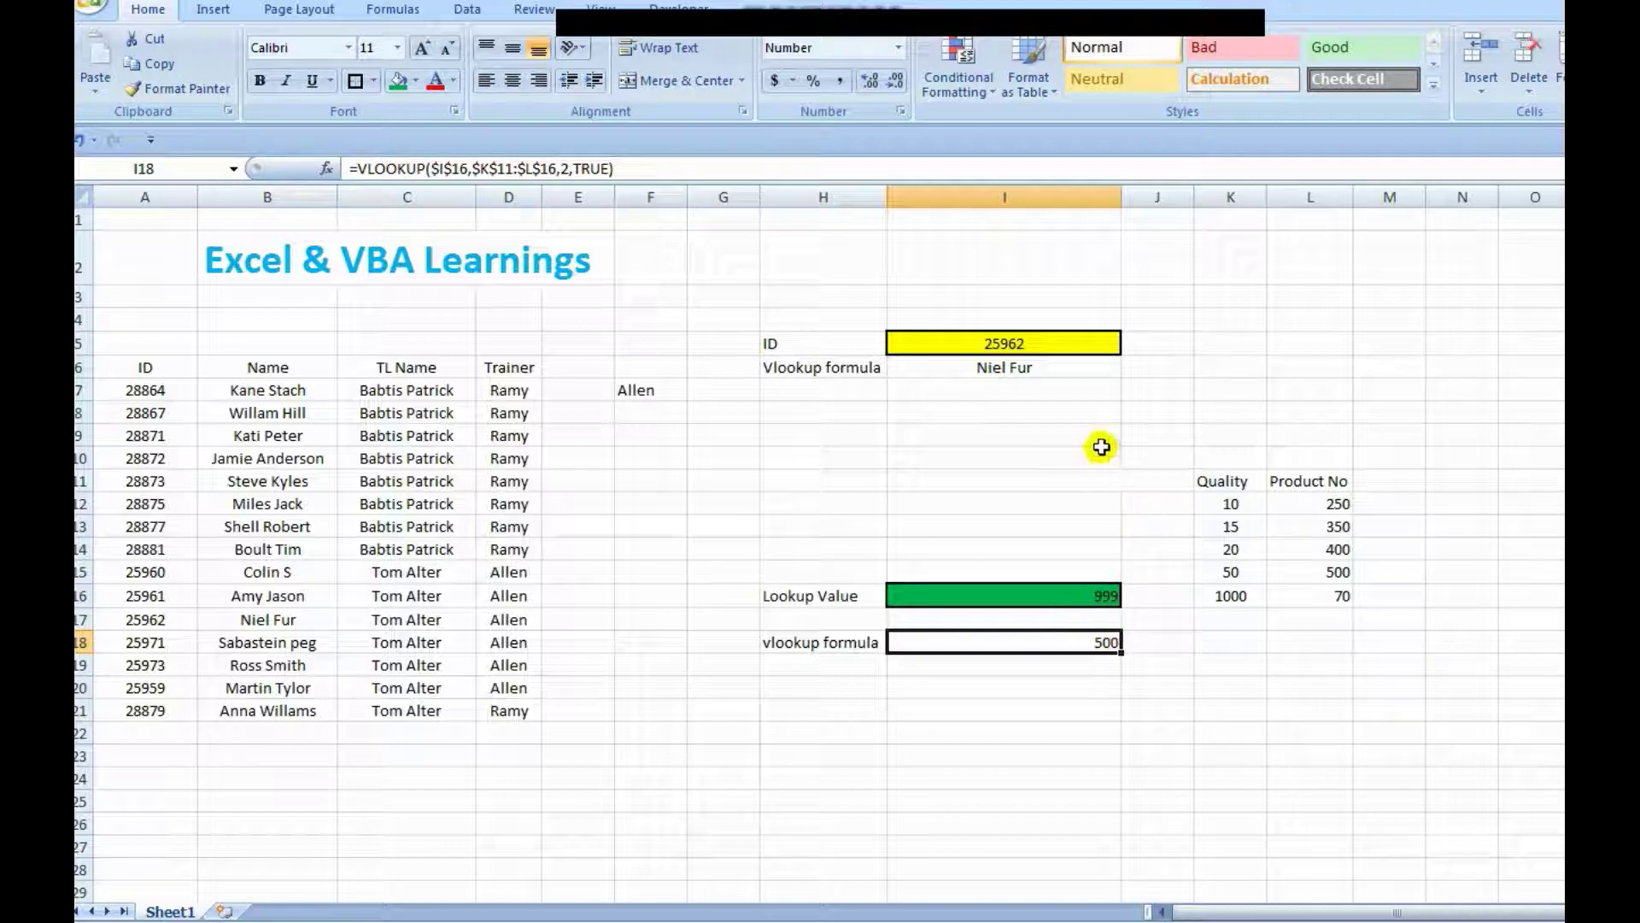
left_click(1081, 598)
- Review the exact-match formula in I6, and replace TRUE with 1 as the range lookup argument of the I18 VLOOKUP
left_click(1064, 349)
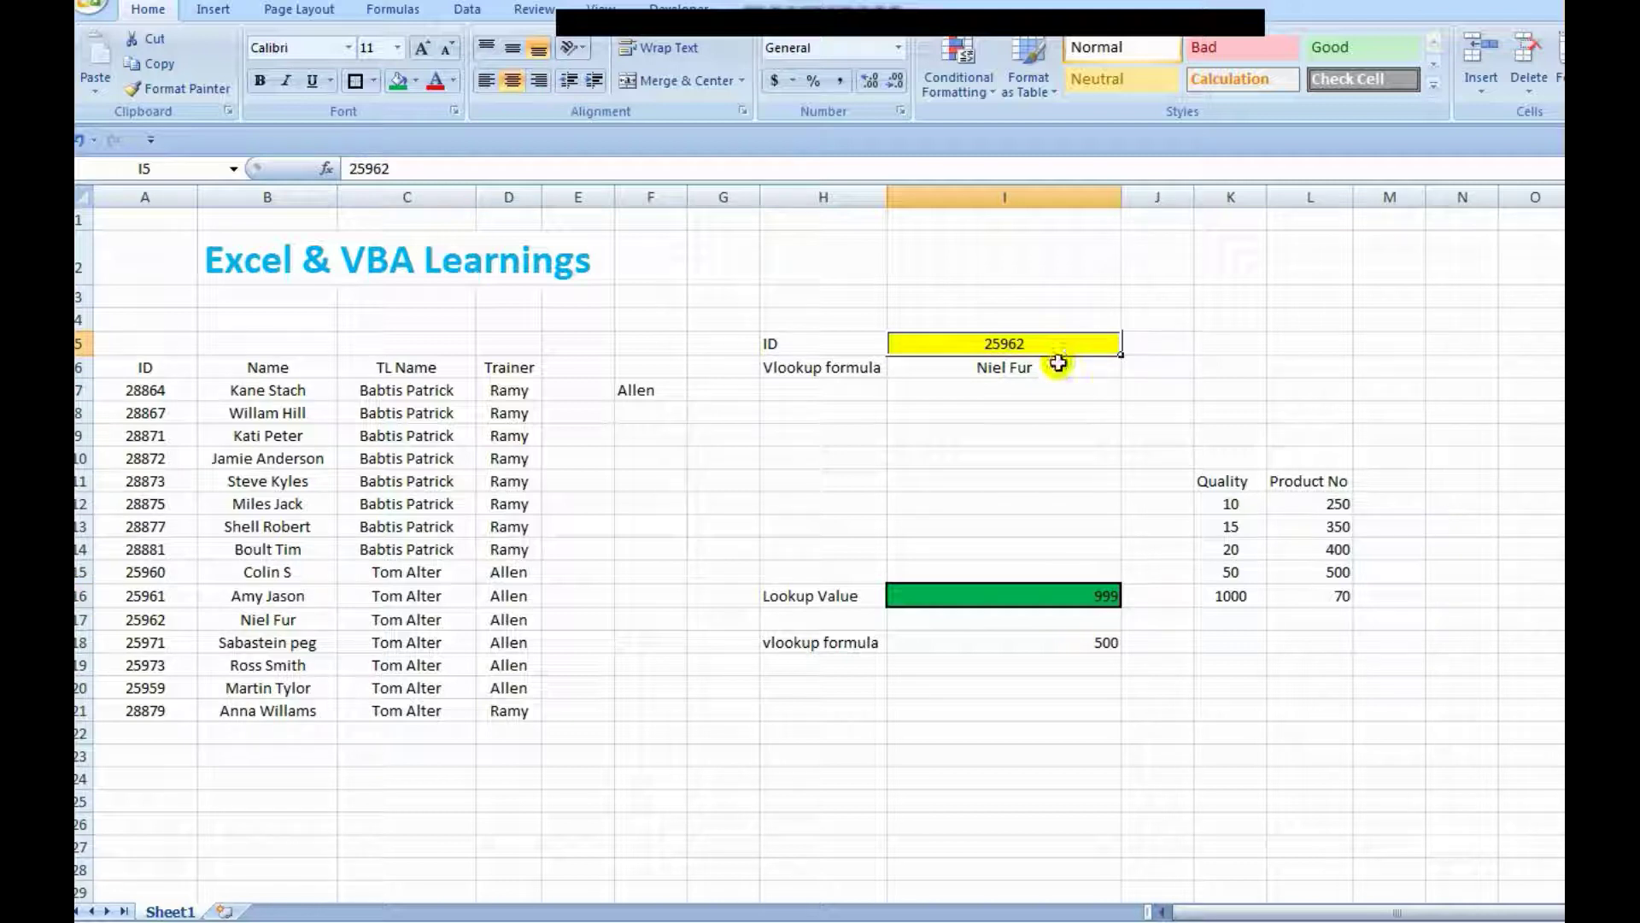
left_click(1068, 367)
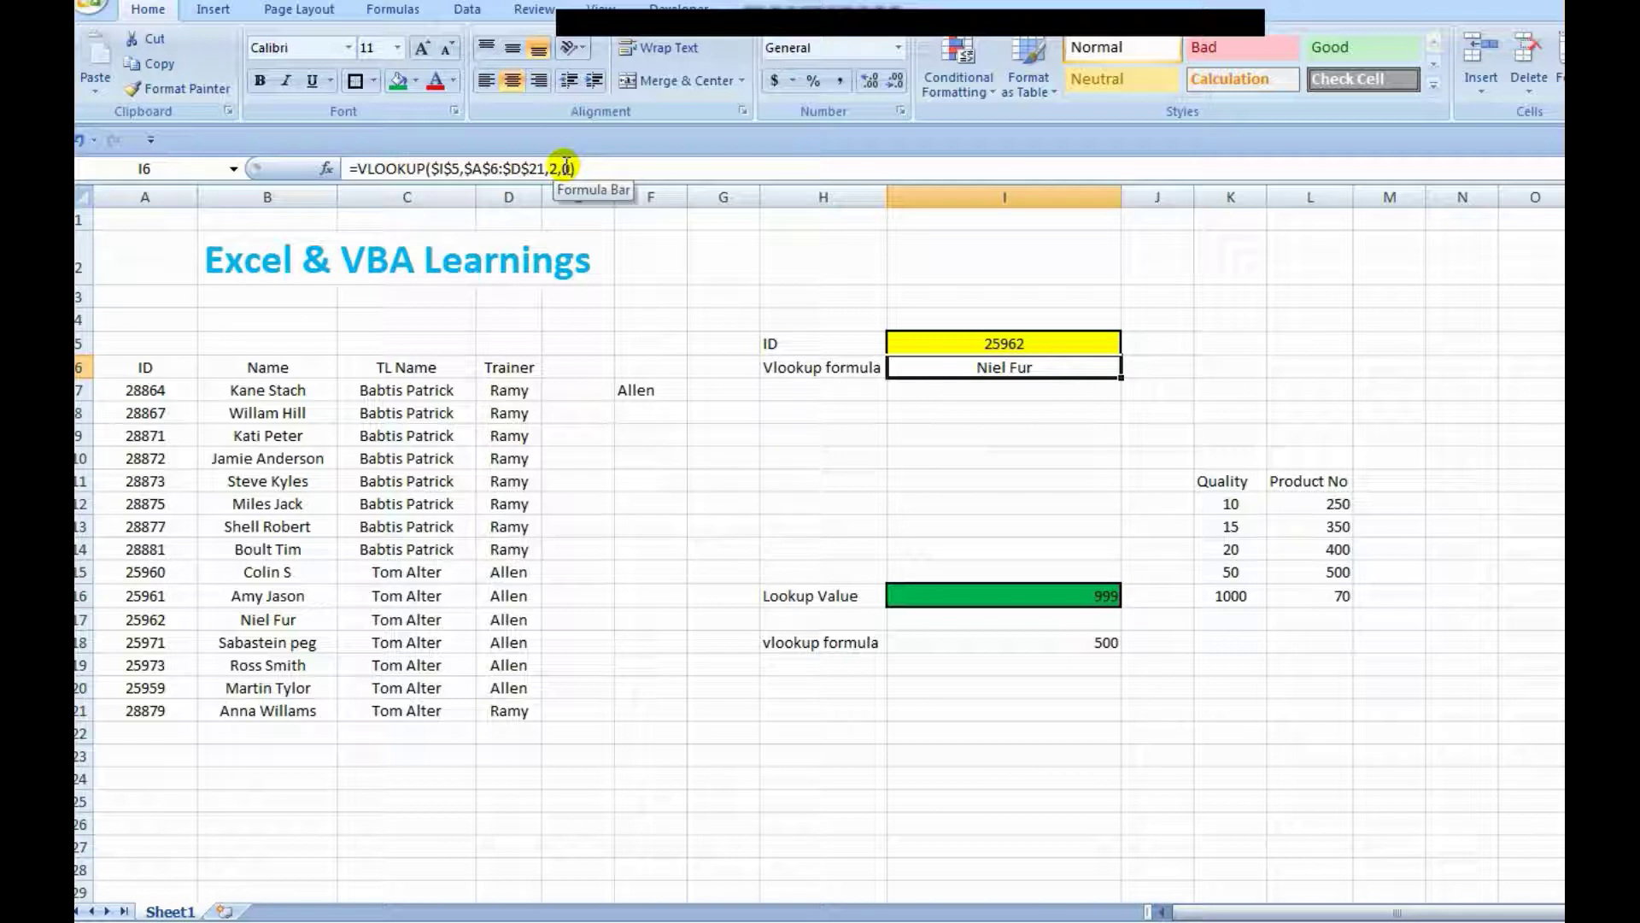
left_click(1083, 640)
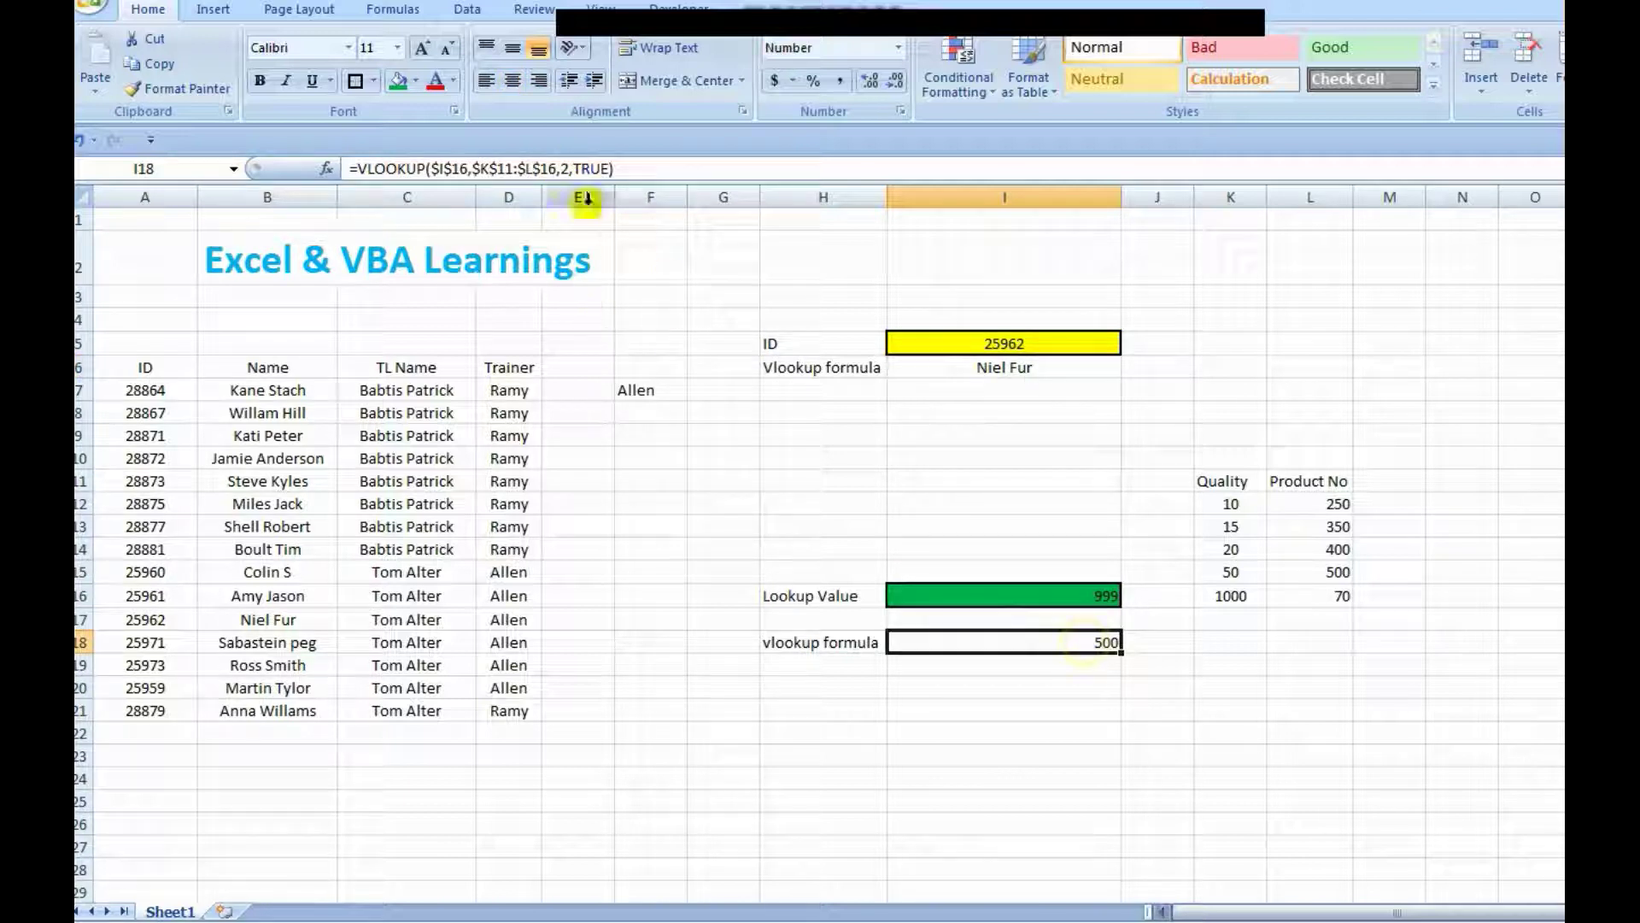
double_click(591, 168)
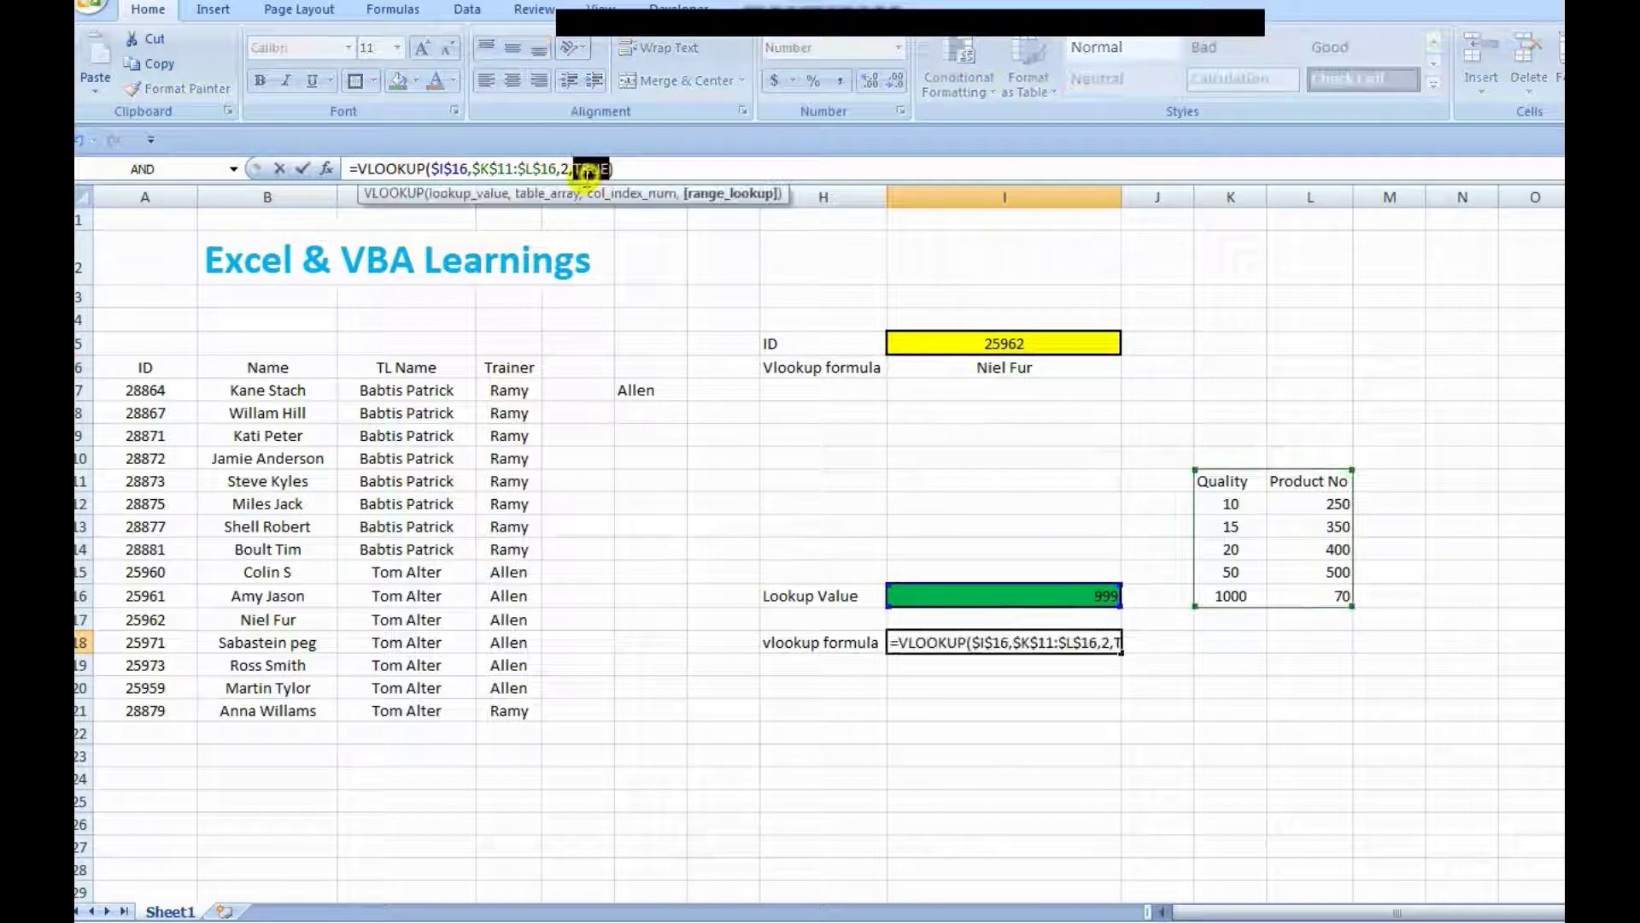
type("1")
key("Return")
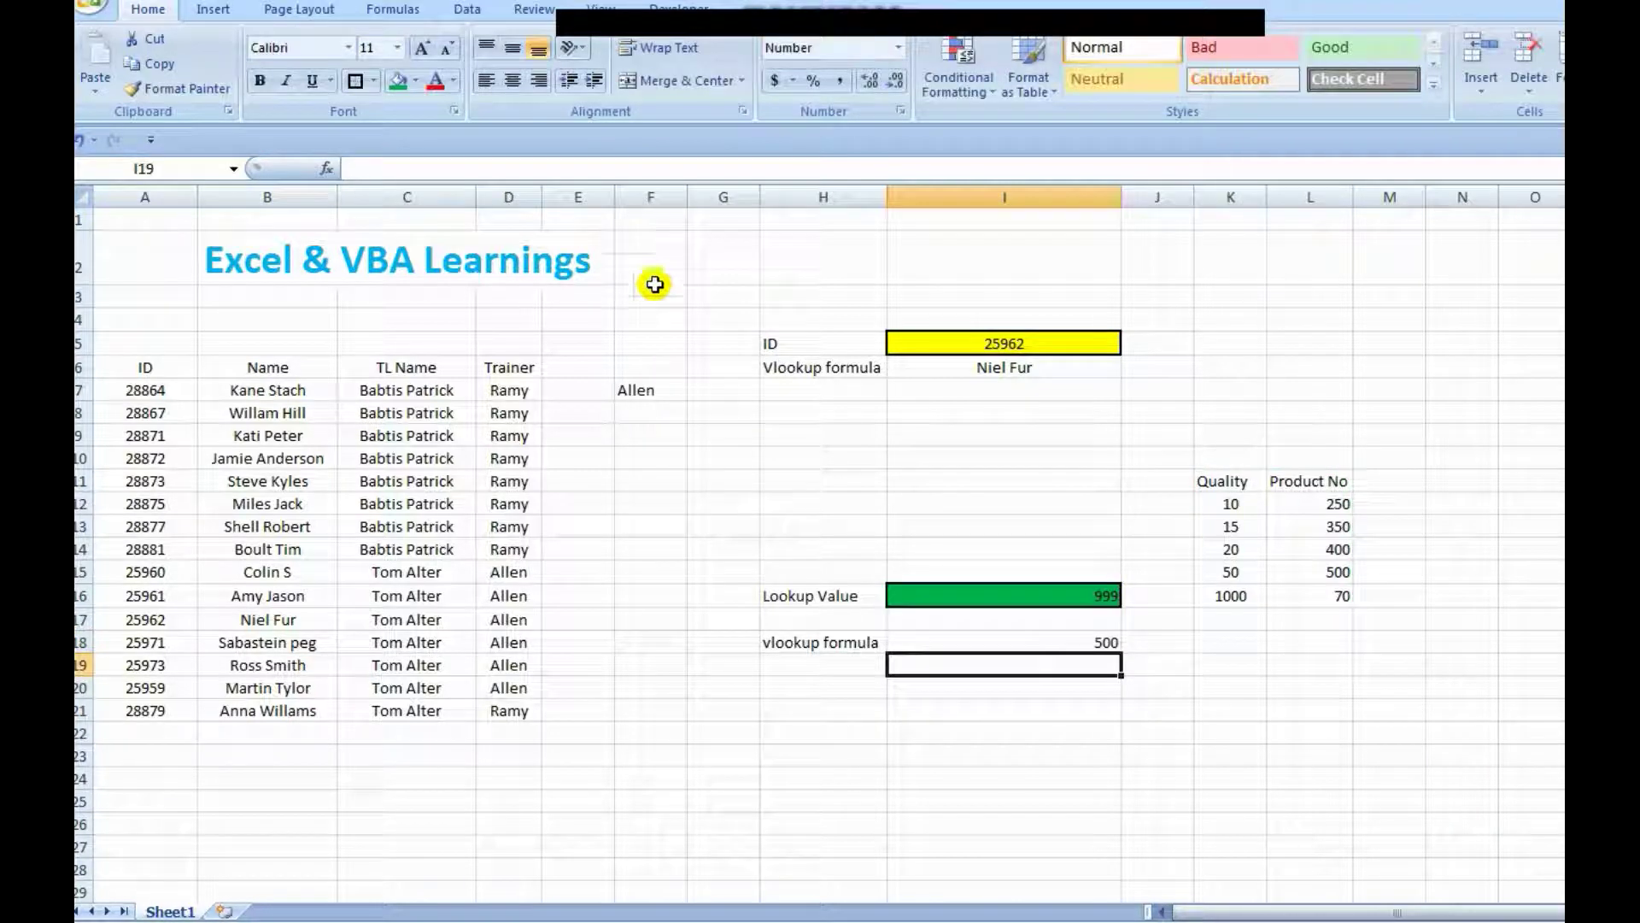
left_click(1033, 641)
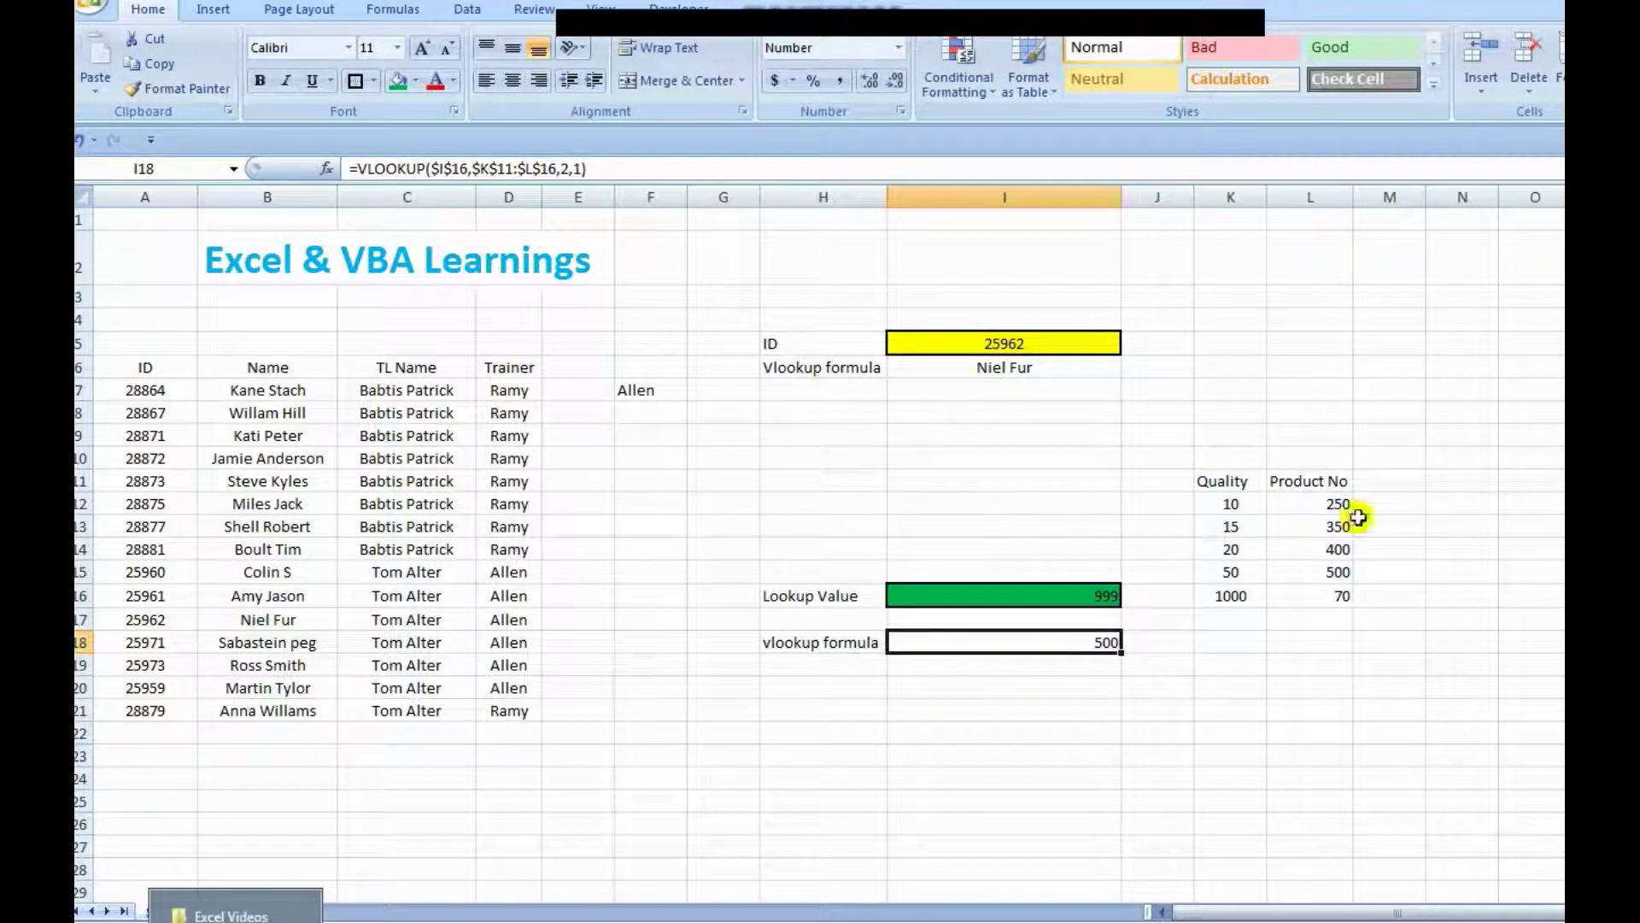